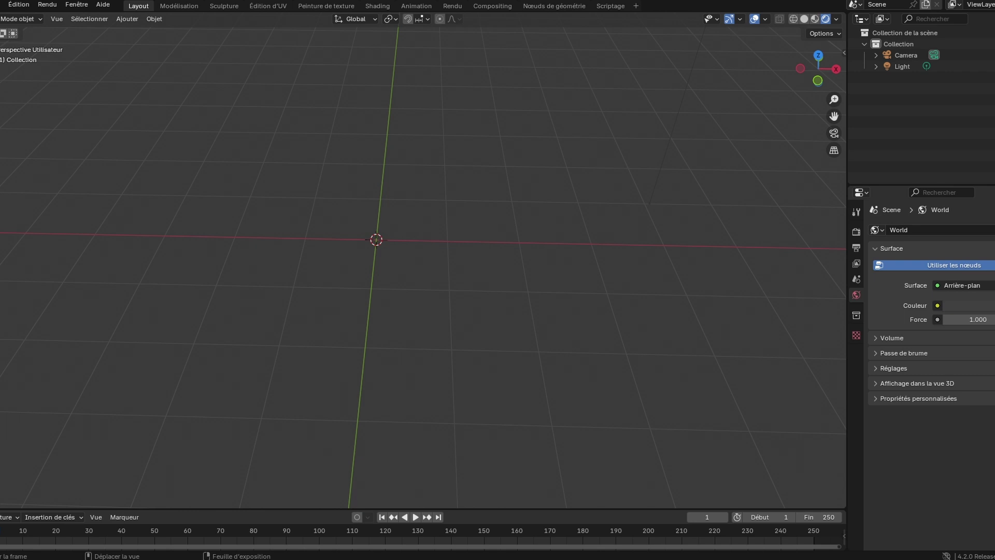
- Add a cube mesh at the scene origin and frame it in the viewport
key(KP_1)
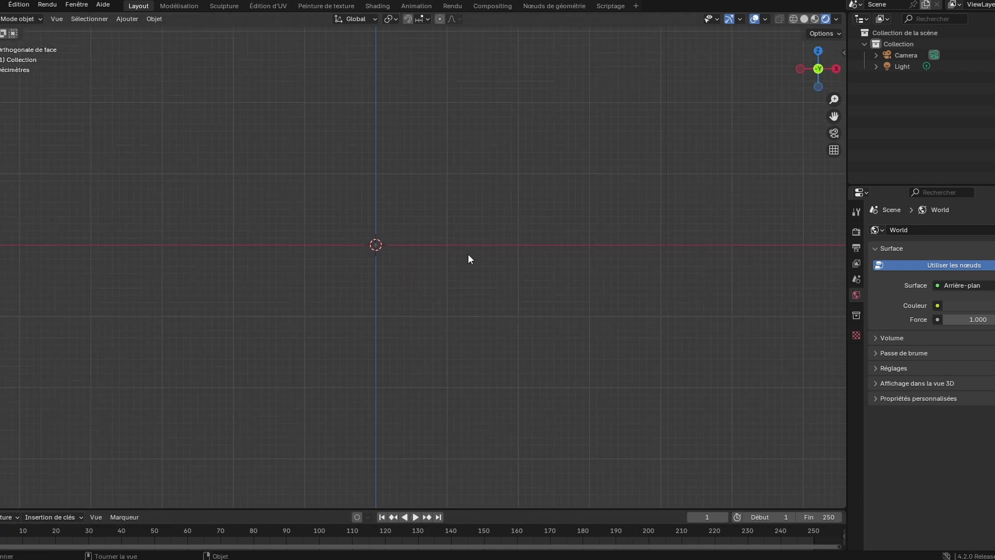
middle_drag(430, 245, 481, 322)
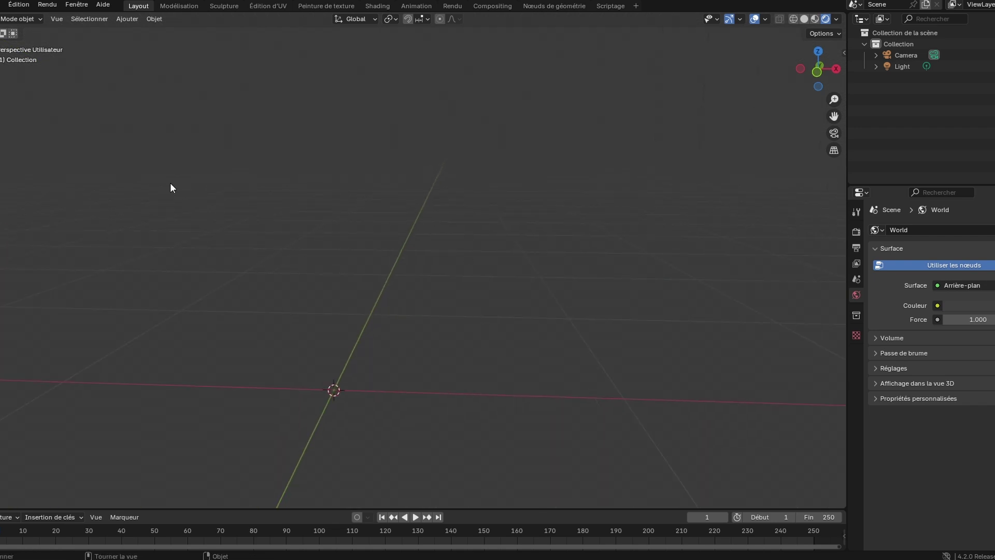
click(132, 20)
mouse_move(140, 32)
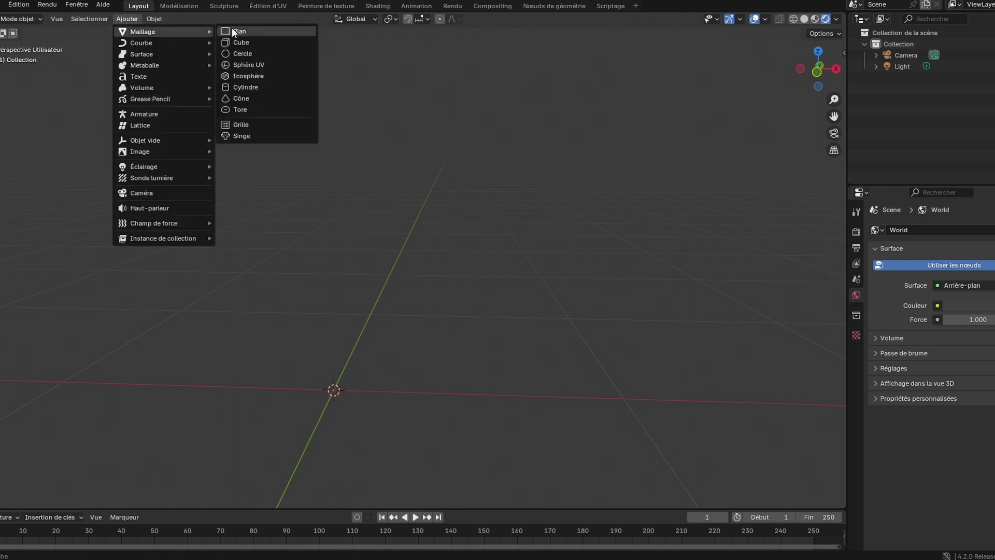
click(259, 40)
scroll(612, 318, down, 4)
key(KP_Decimal)
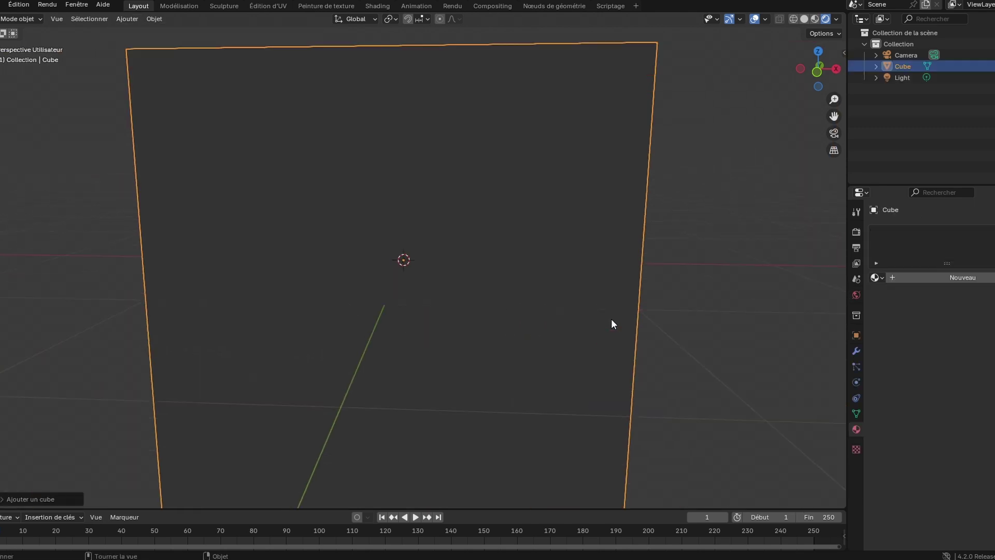
- Set the viewport shading to solid and view the cube at an angle
click(815, 20)
scroll(656, 223, down, 4)
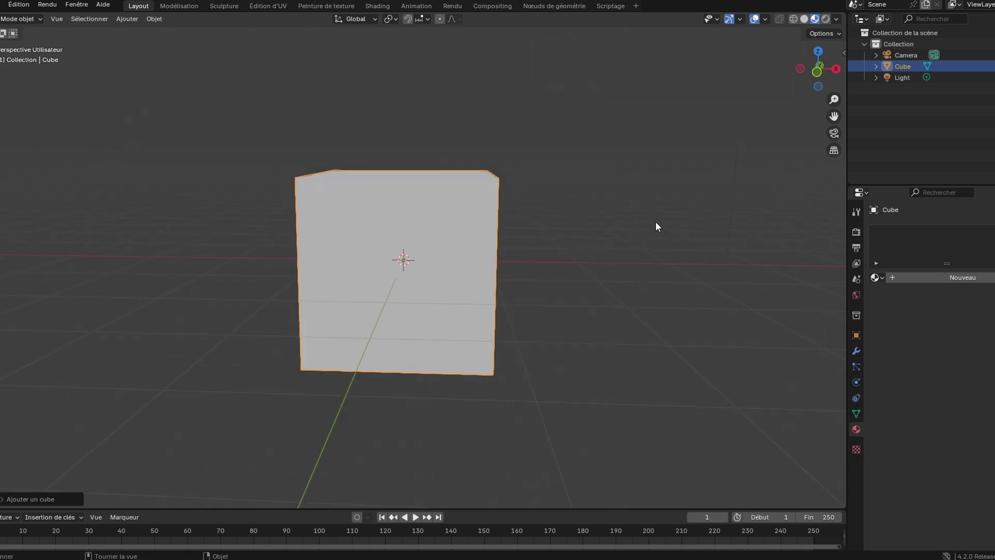
click(804, 19)
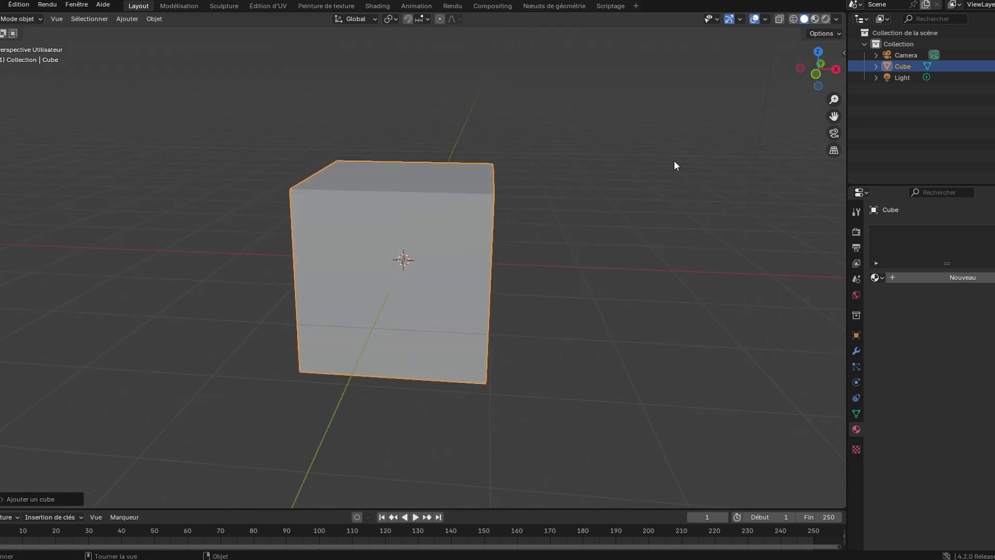
mouse_move(676, 162)
middle_down()
mouse_move(576, 195)
mouse_move(596, 200)
middle_up()
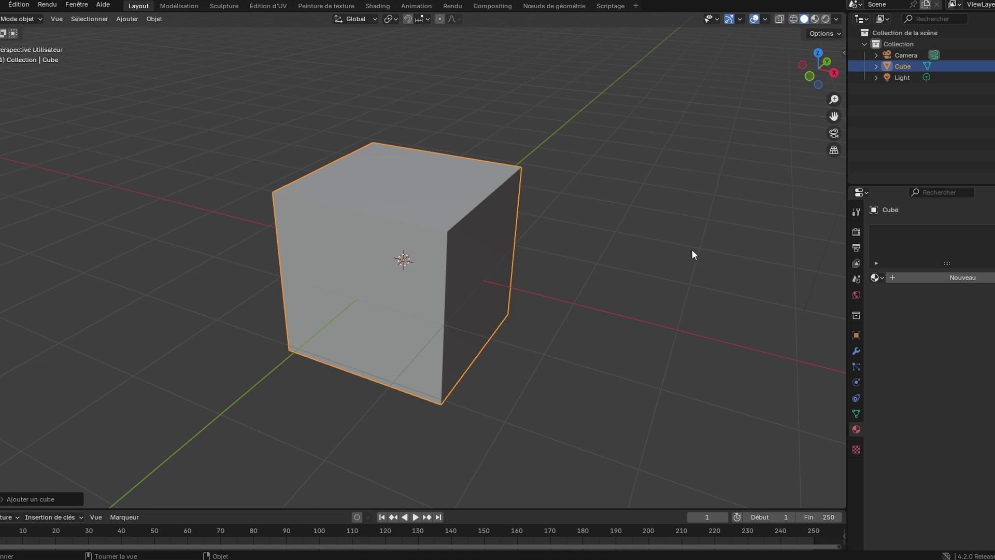
text(s10)
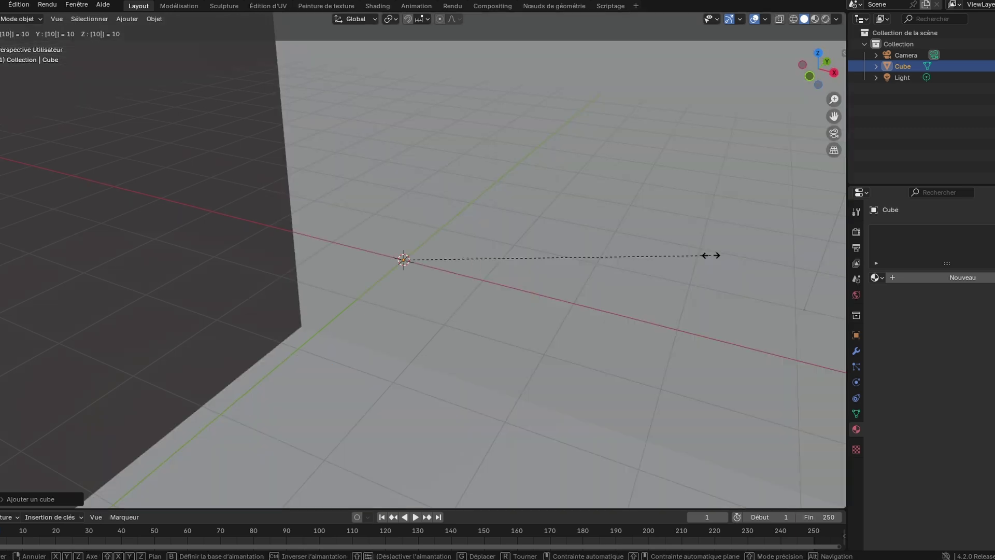
key(Return)
key(ctrl+z)
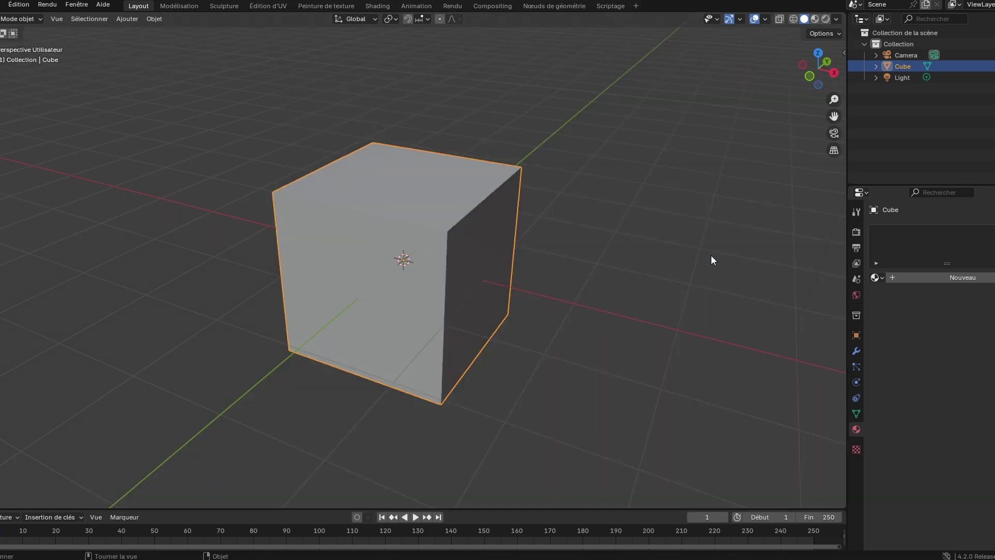
text(s)
text(10)
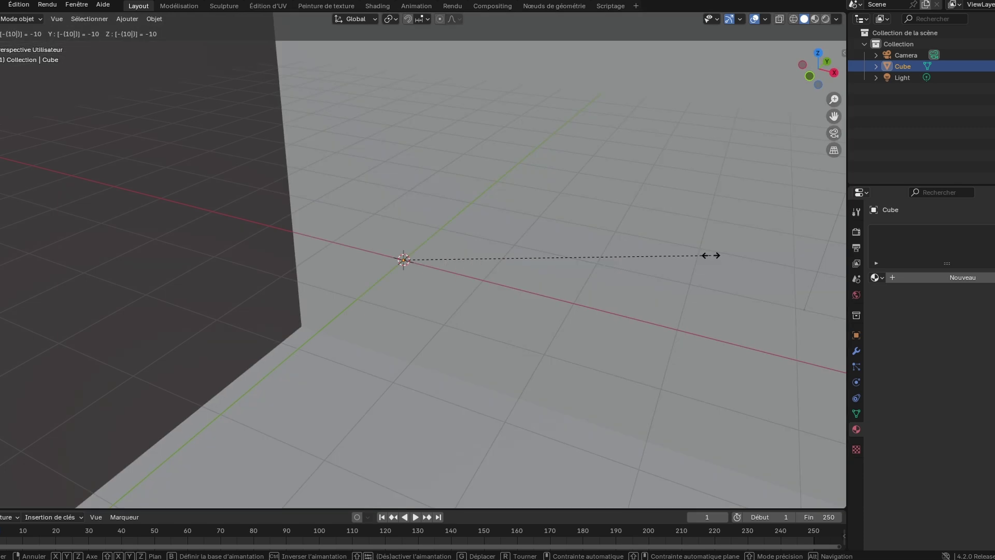
key(Return)
key(ctrl+z)
- Scale the cube uniformly to 1/10 of its size
scroll(711, 260, up, 4)
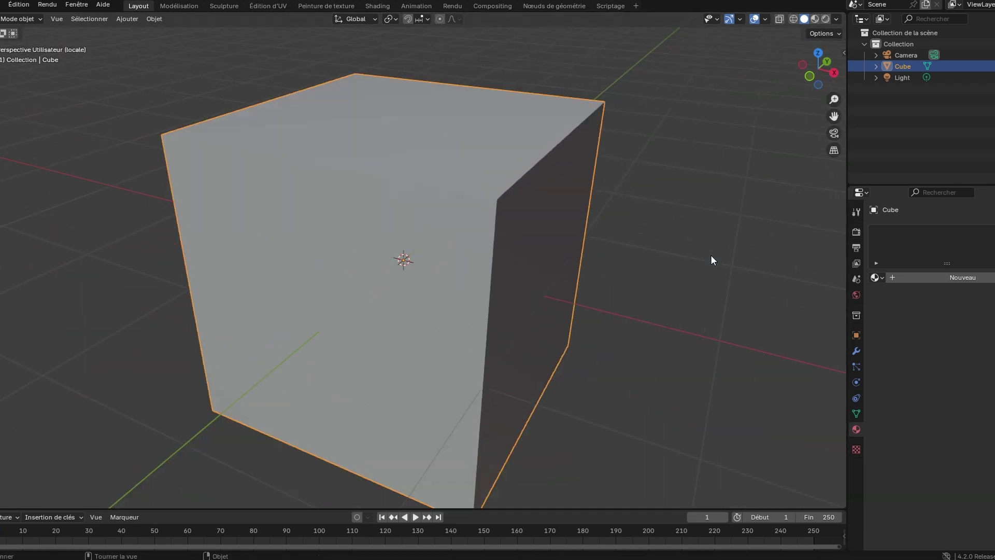
key(KP_1)
key(KP_0)
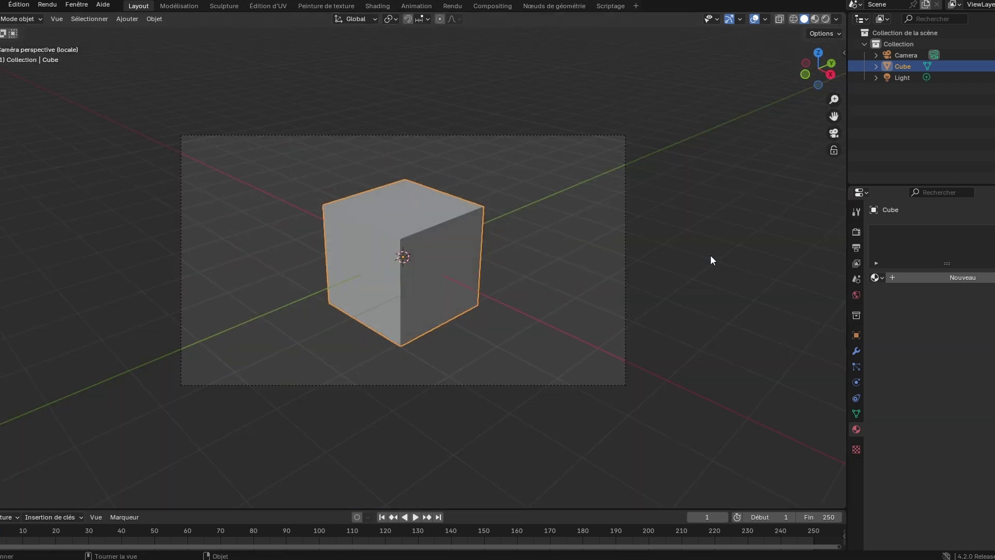
key(KP_1)
scroll(570, 272, up, 2)
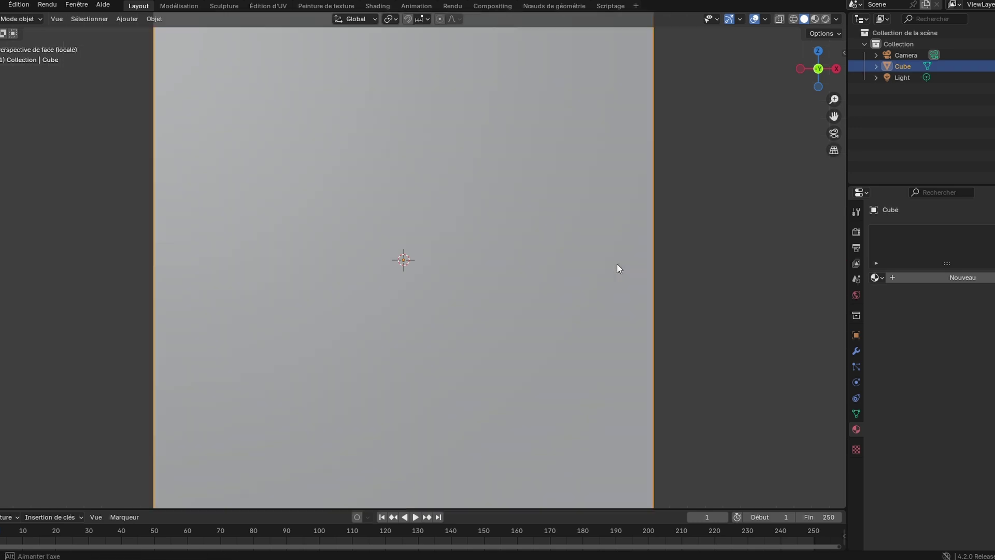
middle_drag(617, 268, 585, 292)
scroll(633, 271, down, 2)
text(s)
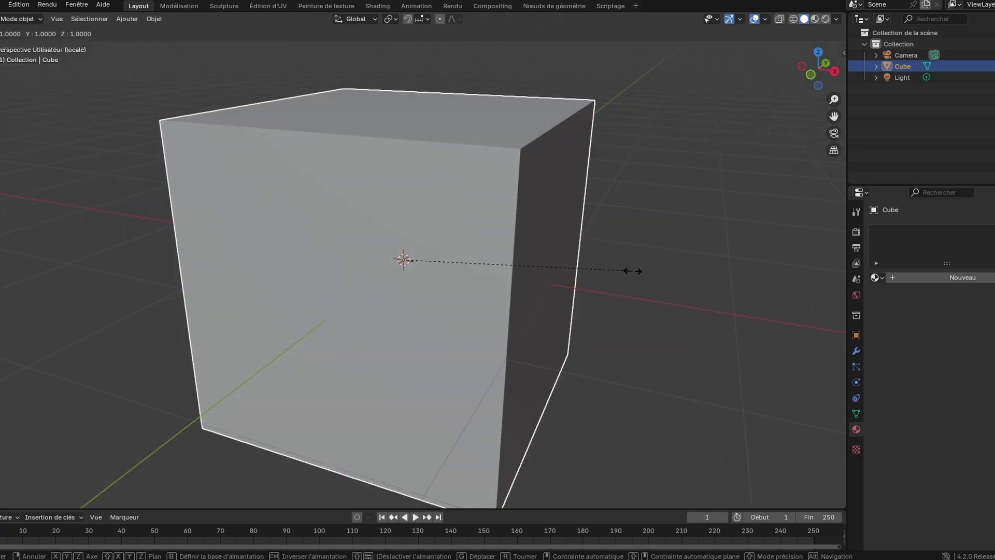
text(1/10)
key(Return)
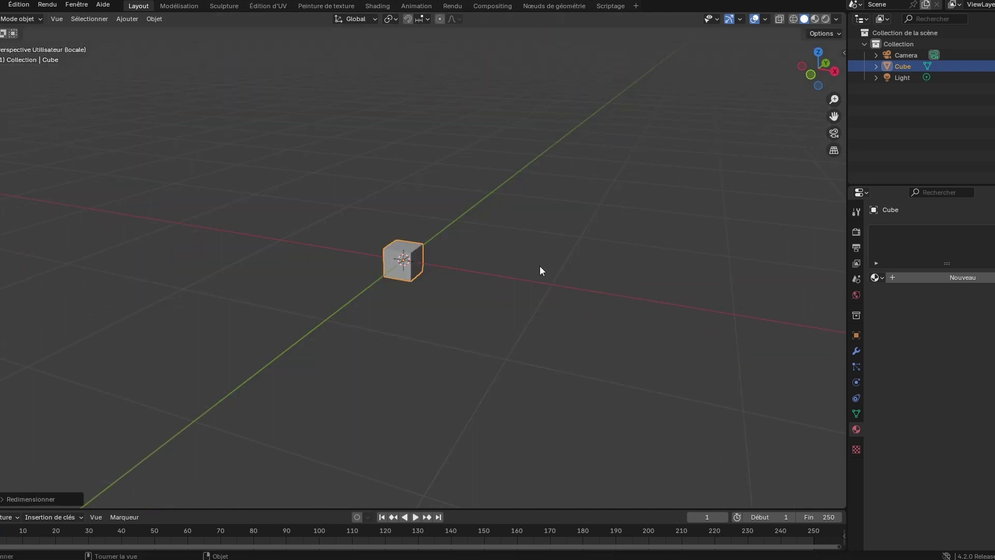
- Enter Edit Mode on the cube, enable X-ray display and select its four upper vertices in front view
mouse_move(524, 261)
middle_down()
mouse_move(546, 265)
mouse_move(530, 267)
middle_up()
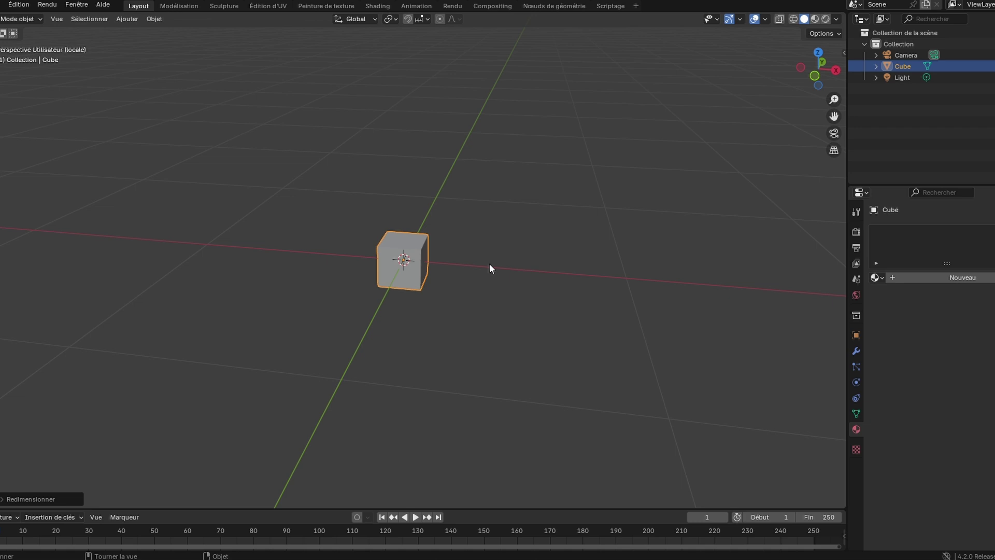
key(Tab)
key(KP_1)
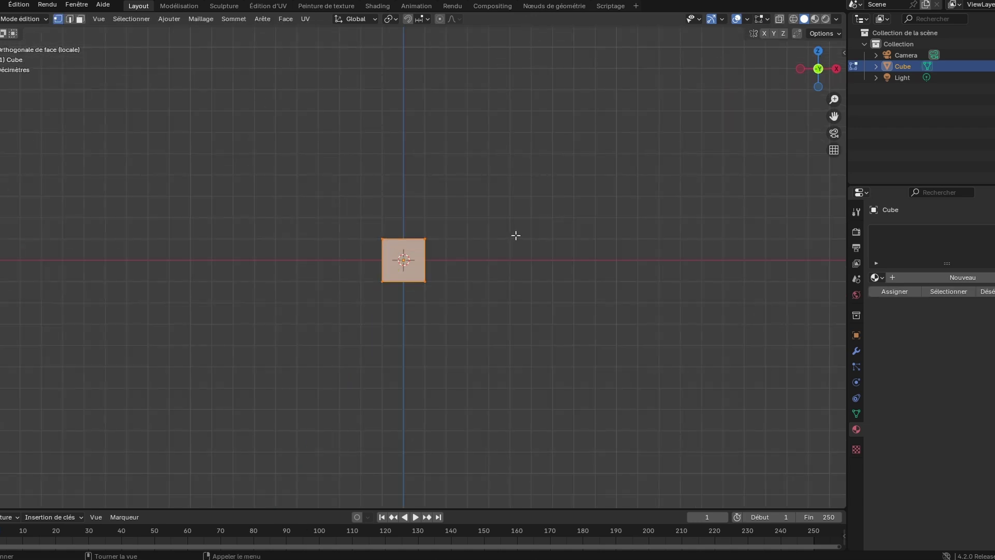
click(779, 19)
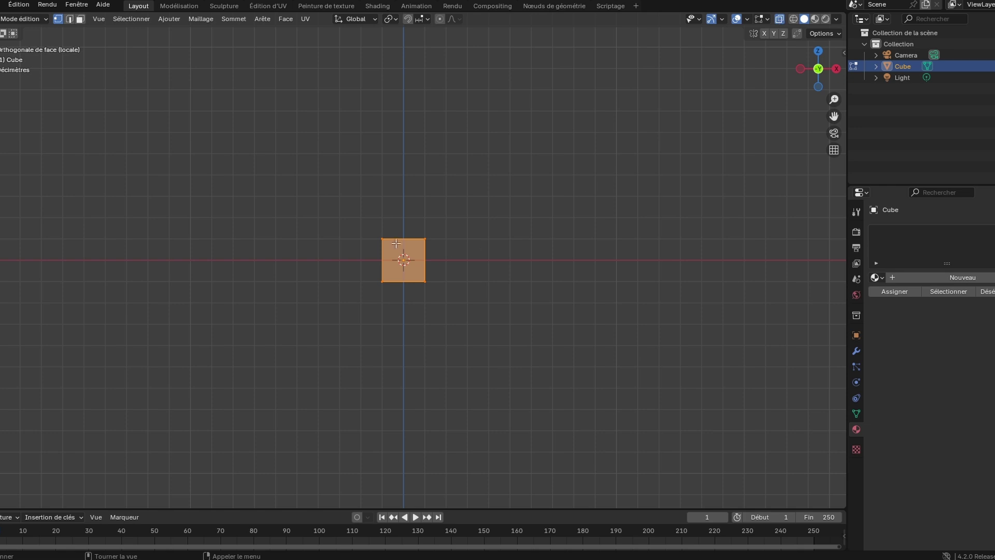
middle_drag(504, 260, 447, 287)
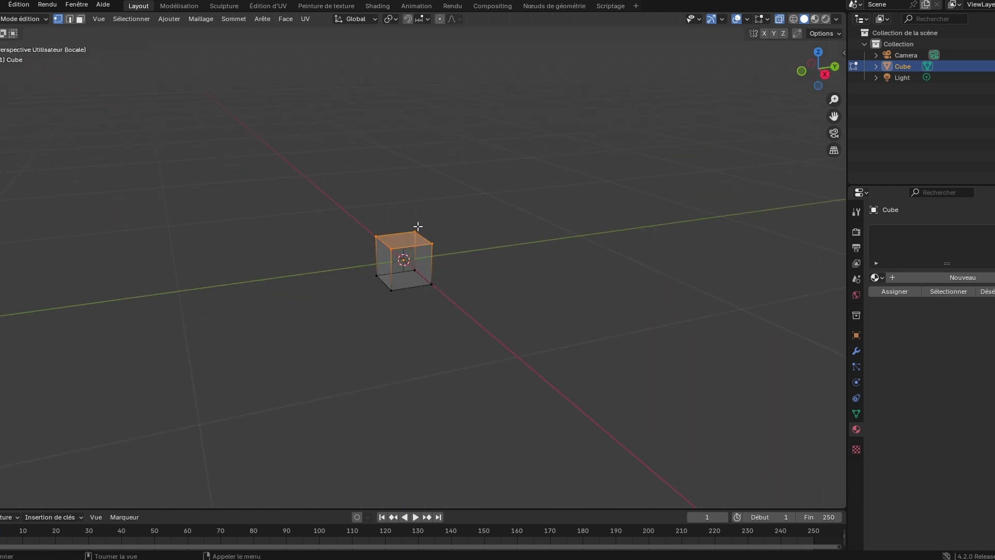
key(KP_1)
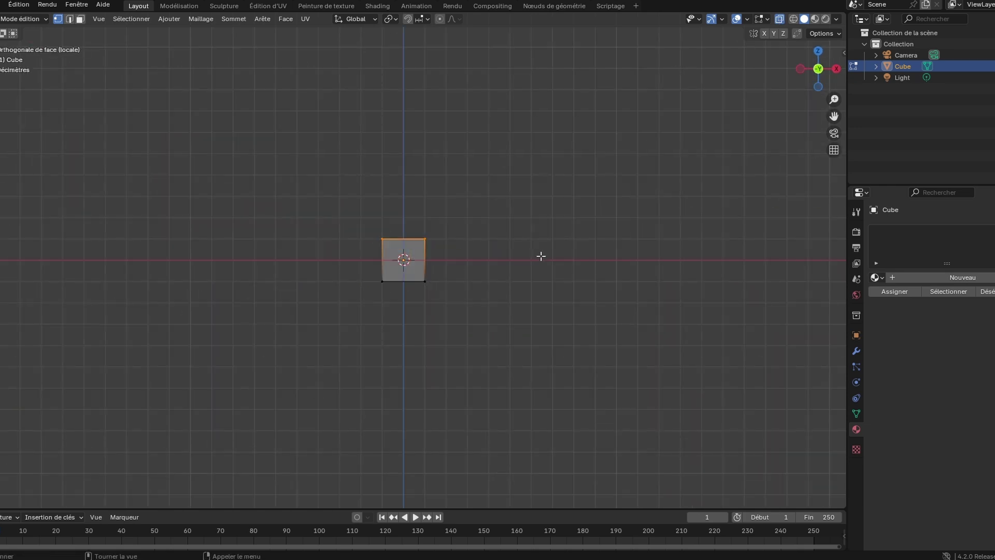
- Open the application preferences
click(18, 5)
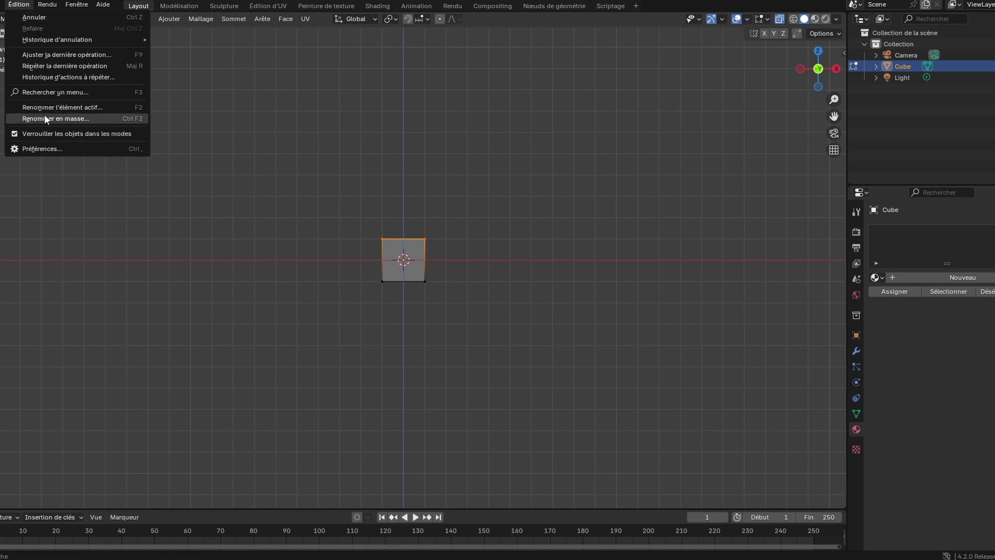
click(56, 145)
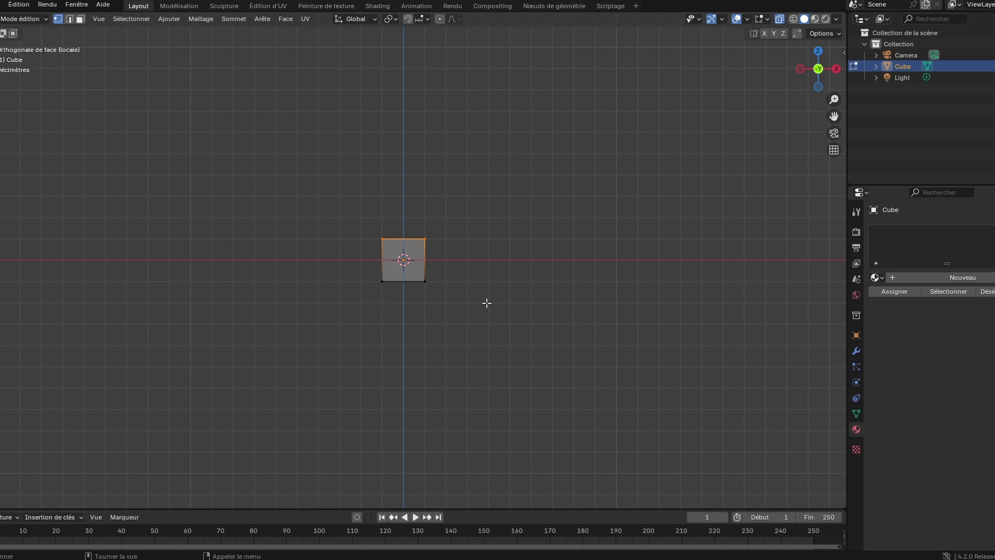
- In front view, extrude the cube's selected upper face upward by about 1.7 m to form a long shaft
middle_drag(413, 232, 376, 208)
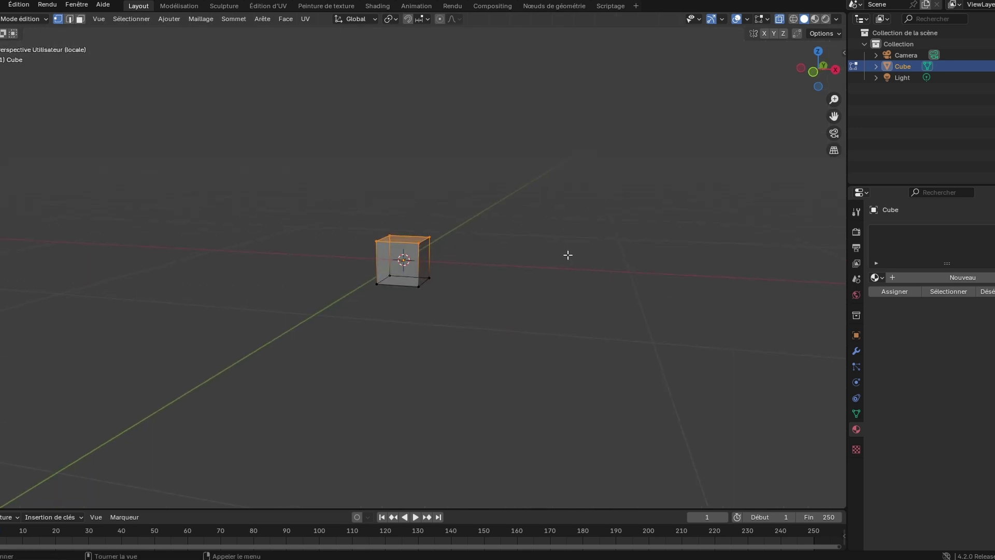
key(KP_1)
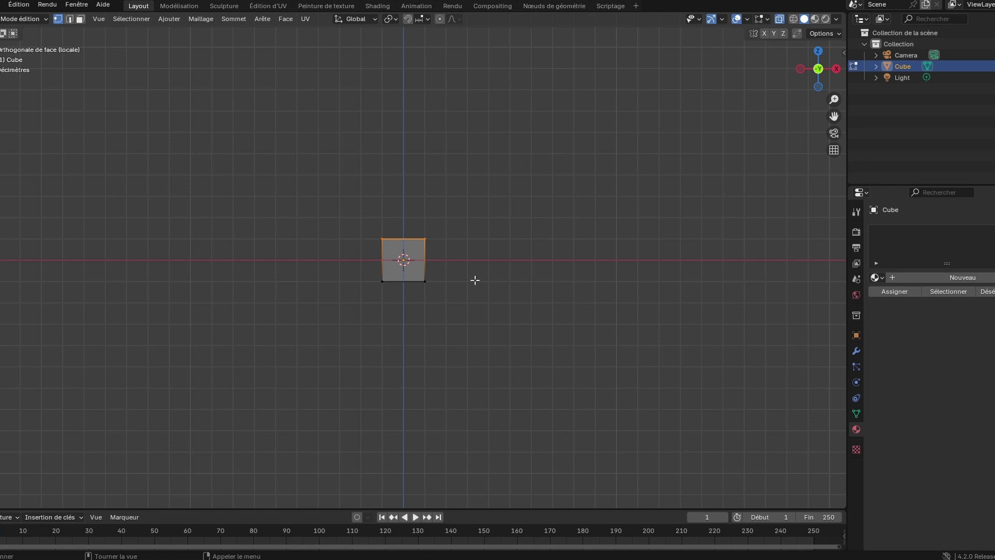
scroll(459, 330, down, 4)
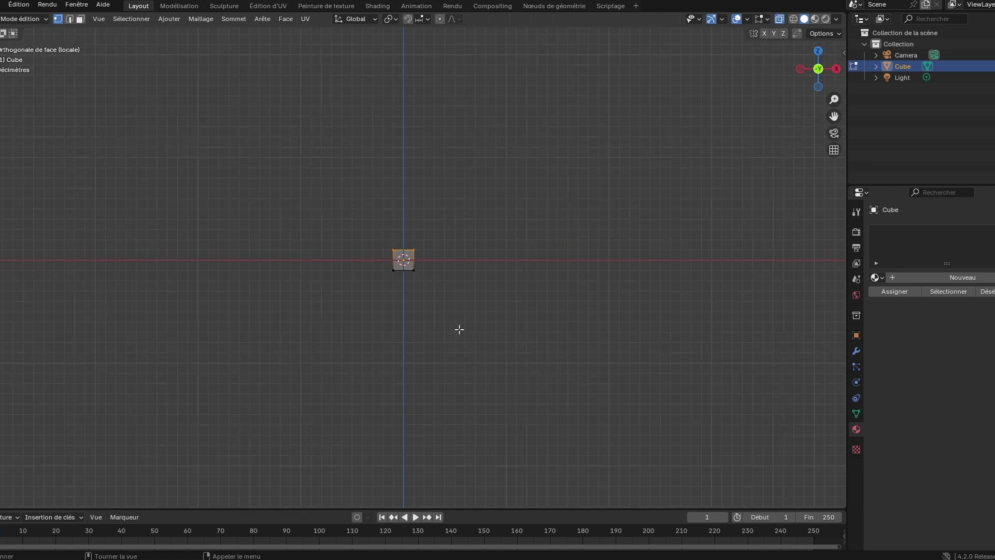
key(e)
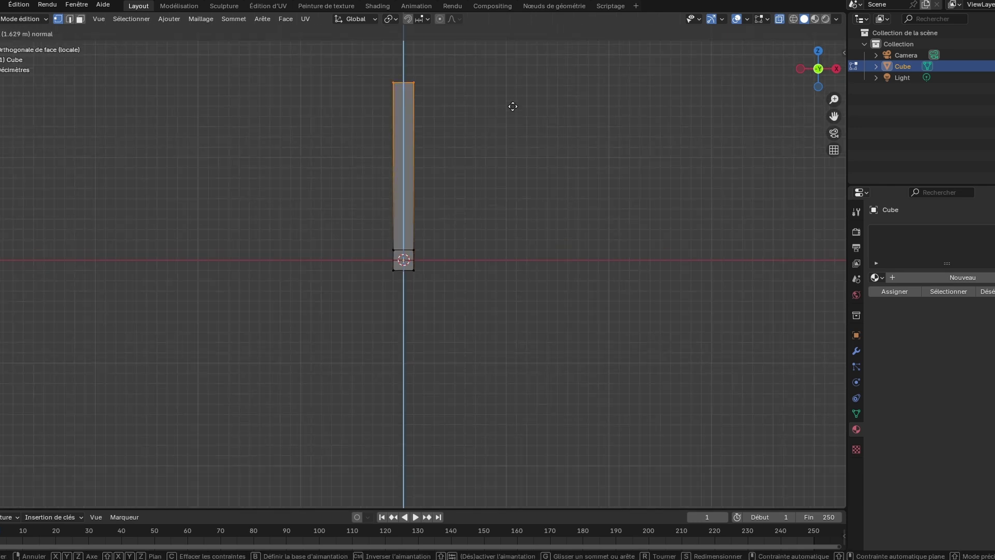
click(514, 100)
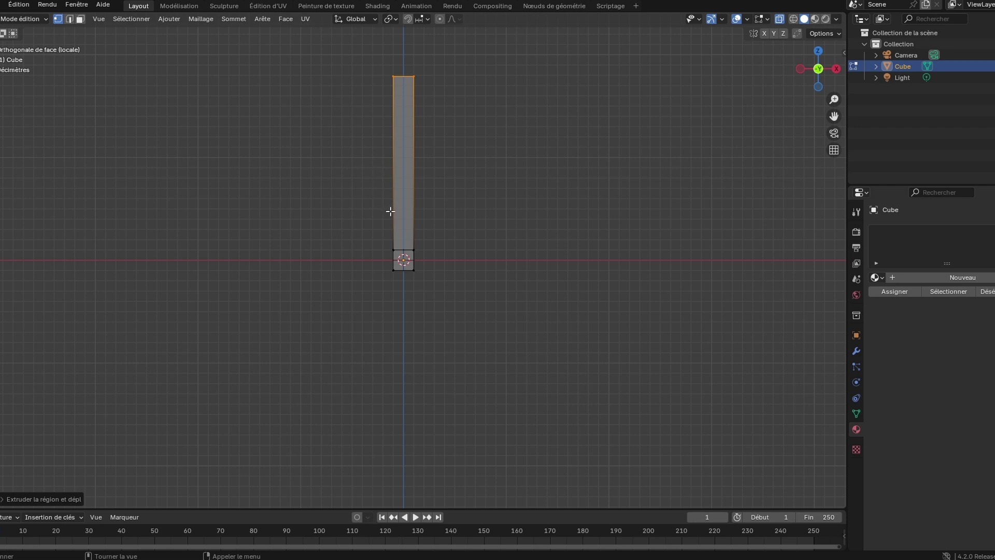
- Select the four lowest vertices of the shaft and scale them inward to form a narrow tip
drag(377, 267, 465, 296)
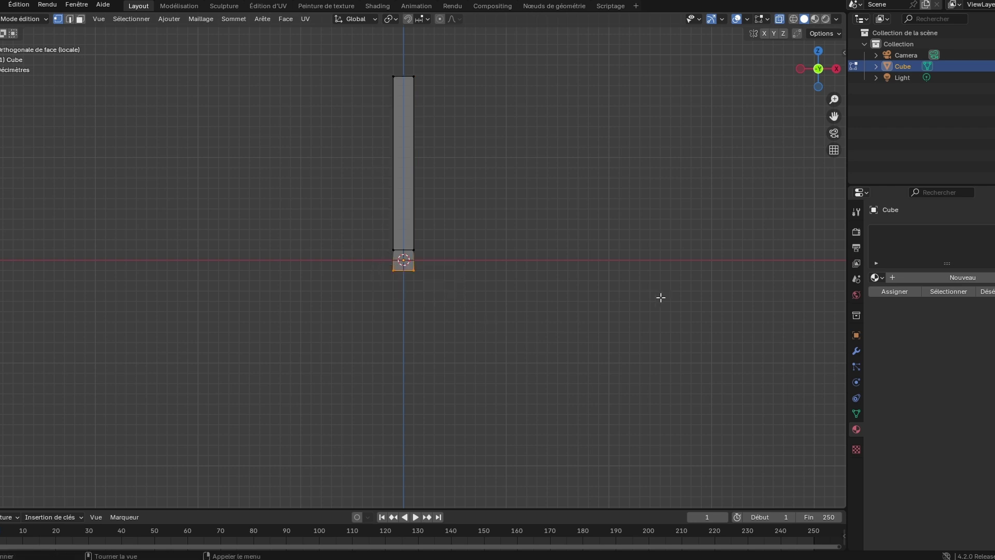
key(s)
click(469, 286)
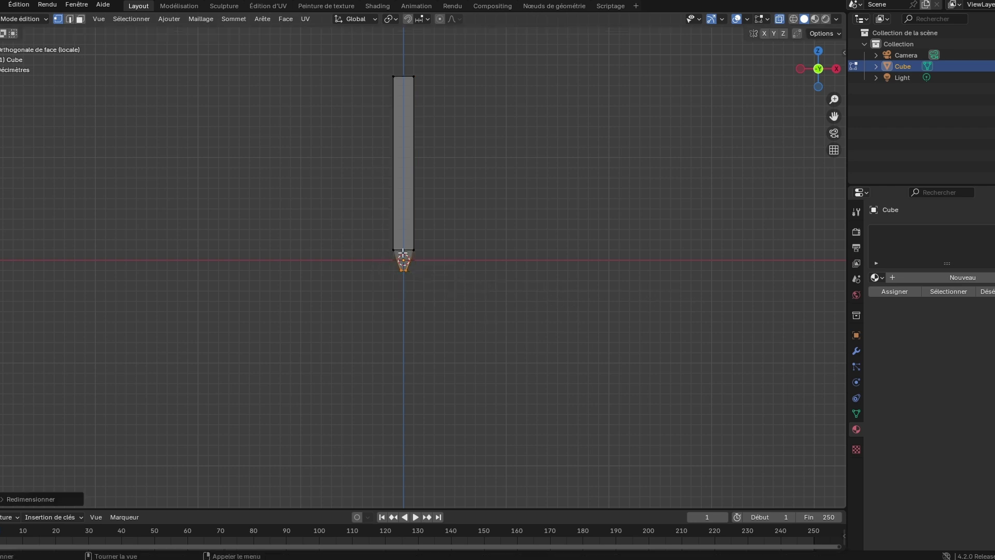
- Select the ring of vertices just above the tip and scale it to about 0.53 so the shaft tapers downward
drag(383, 239, 452, 270)
key(s)
click(525, 275)
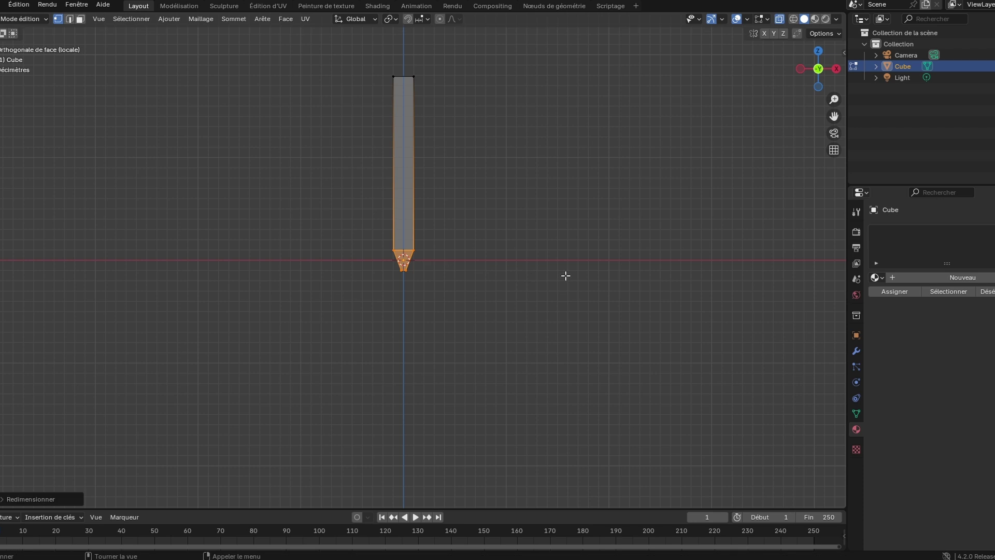
key(s)
click(579, 277)
drag(471, 234, 356, 254)
key(s)
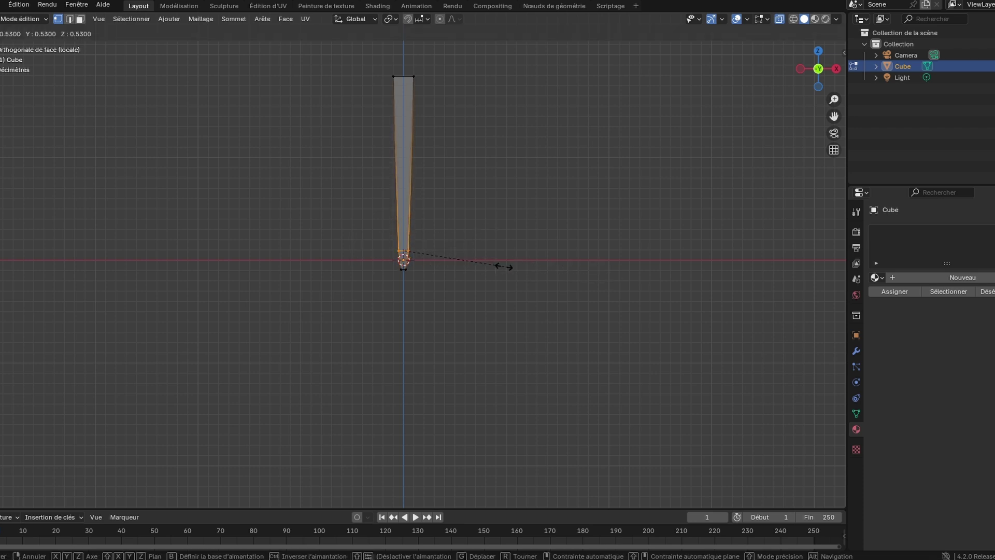
click(503, 267)
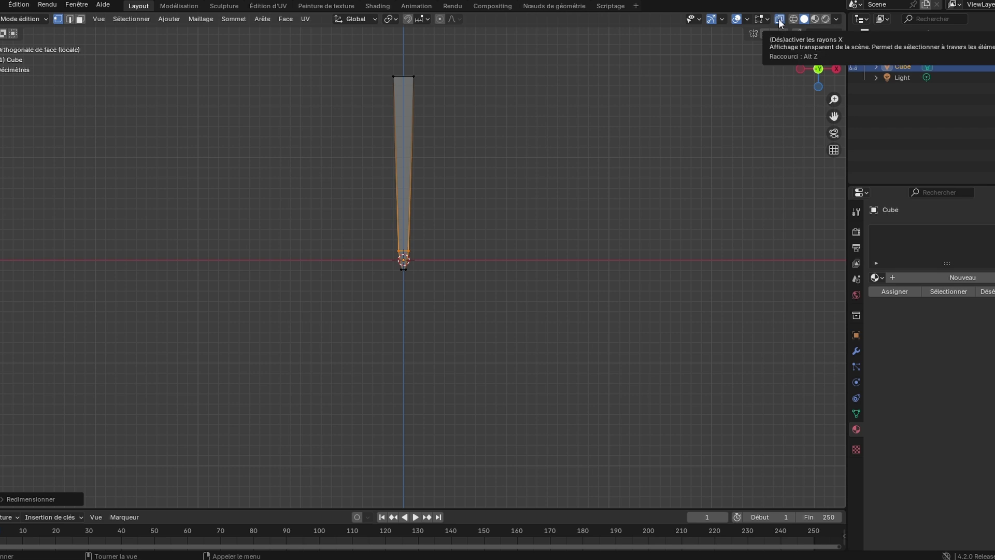
- Check the tapered tip from an angle and in front view, turn off X-ray display and deselect all vertices
middle_drag(565, 303, 474, 328)
scroll(482, 307, up, 5)
scroll(482, 306, up, 1)
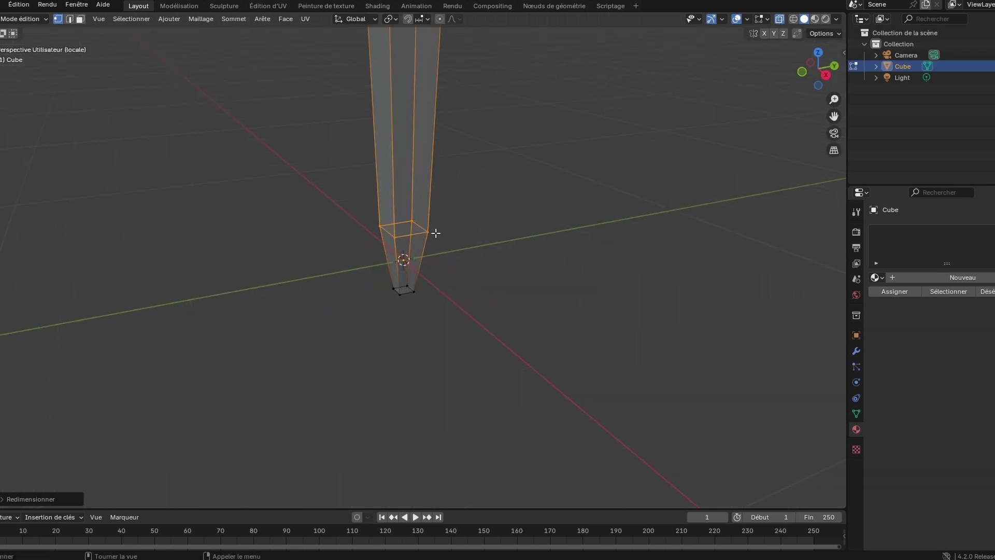
key(KP_1)
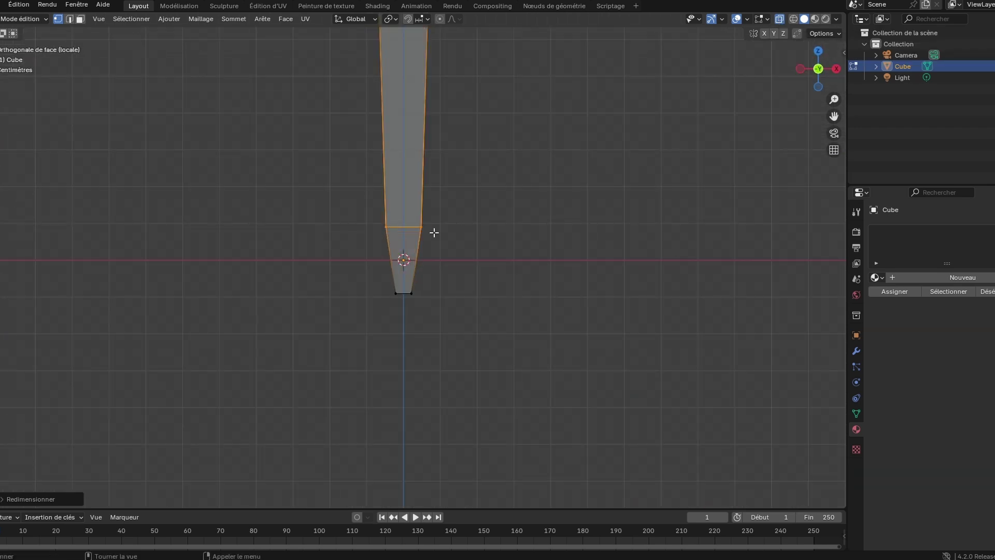
click(632, 175)
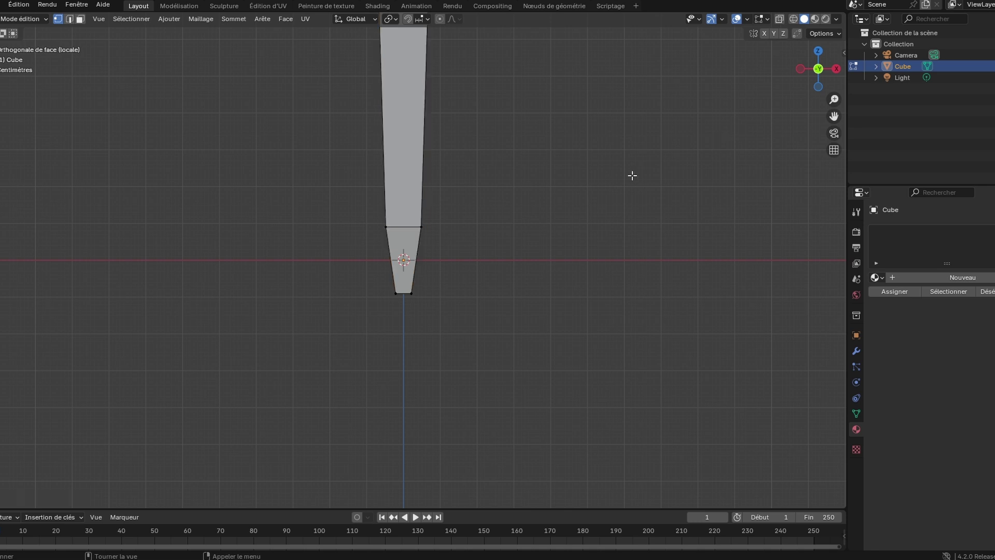
- Select the visible vertices at the shaft's lowest end and scale them inward to sharpen the tip
middle_drag(662, 263, 593, 267)
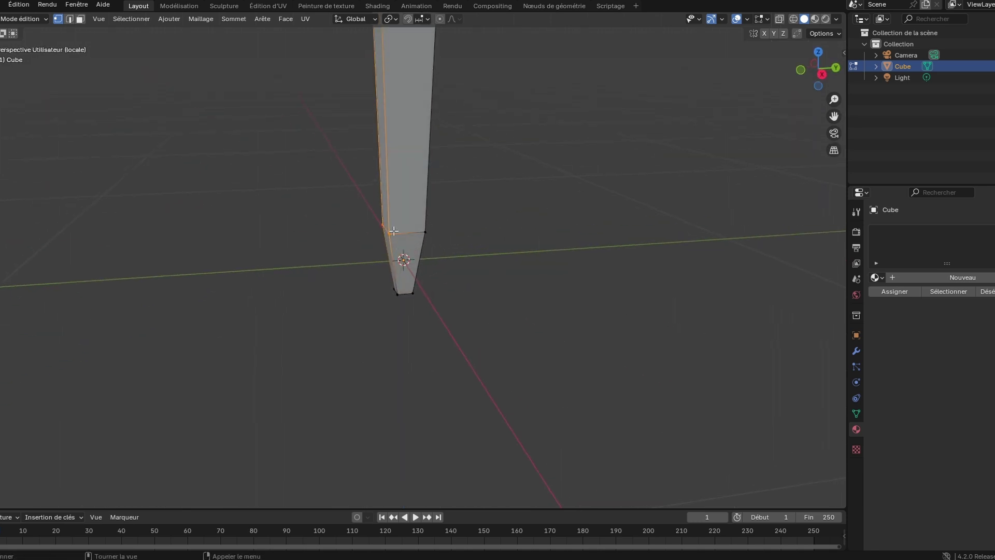
click(591, 262)
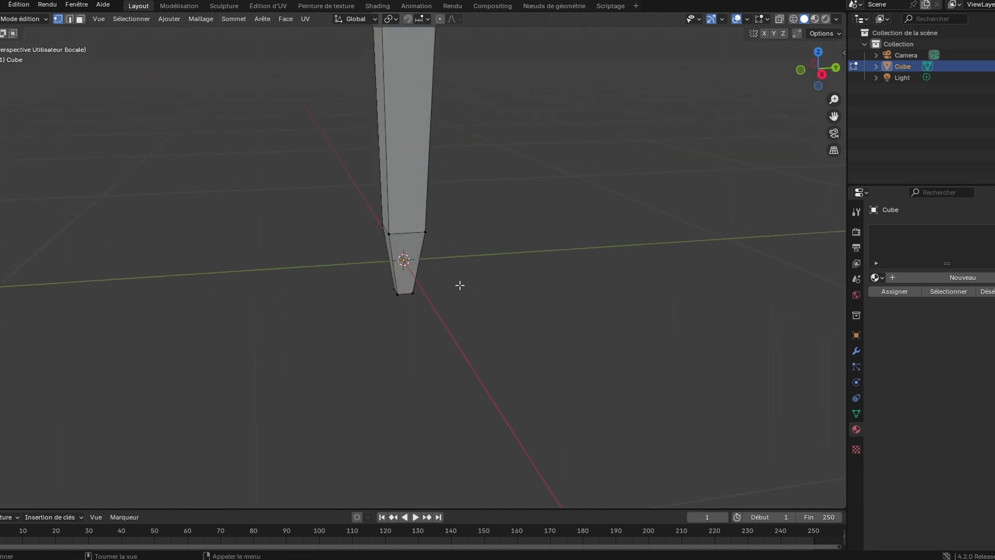
middle_drag(460, 285, 605, 270)
drag(371, 272, 720, 308)
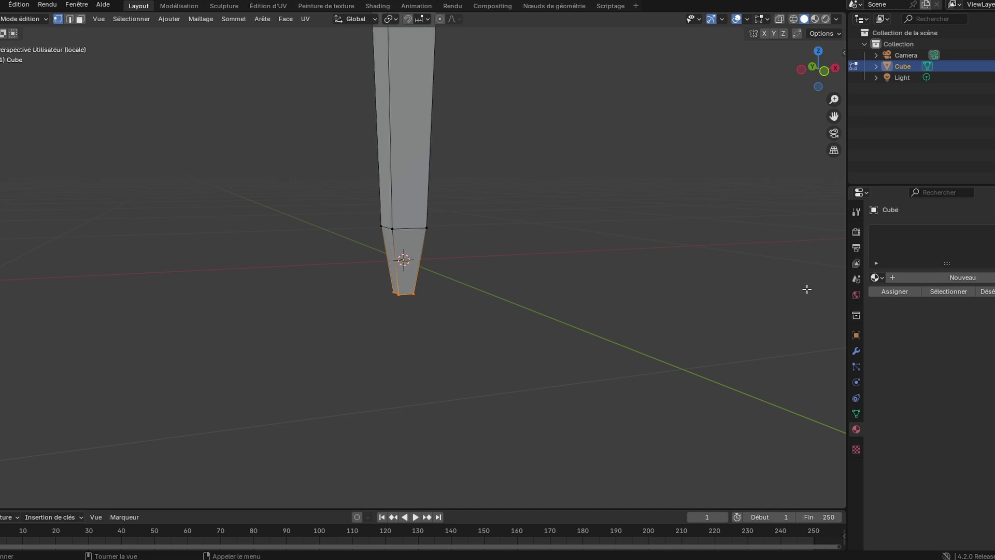
key(s)
click(507, 292)
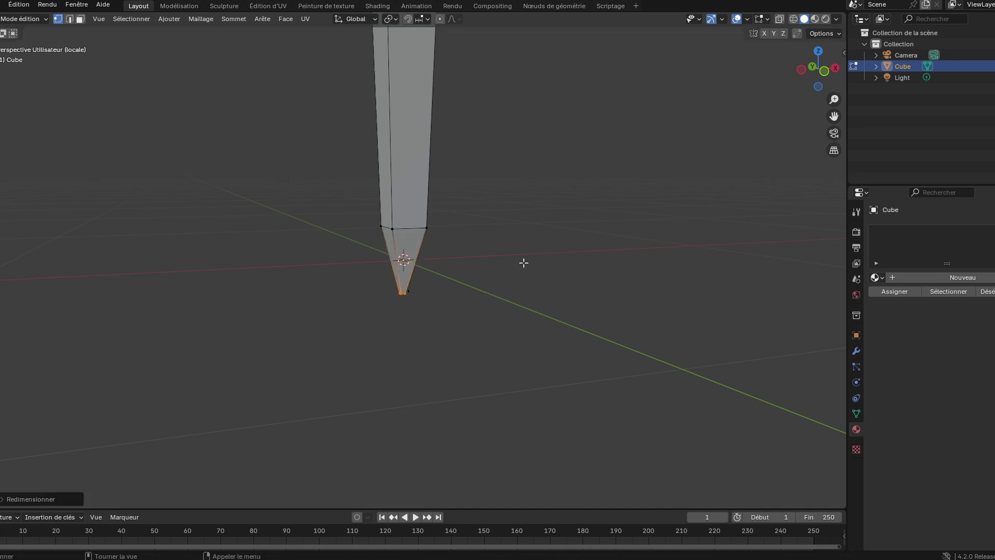
- In front view, select the visible vertices at the shaft's upper end and extrude them slightly upward and toward +X
key(KP_1)
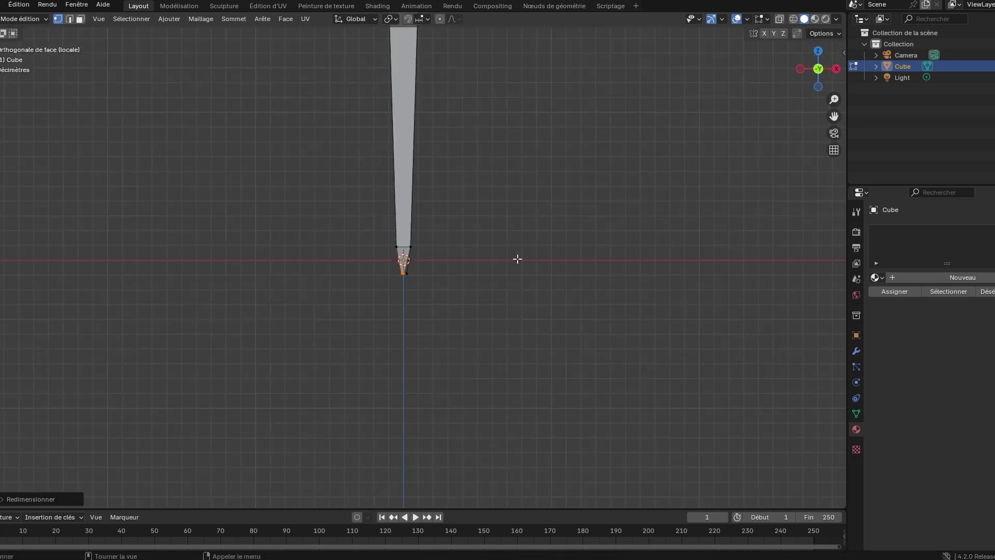
key(Home)
drag(408, 109, 544, 190)
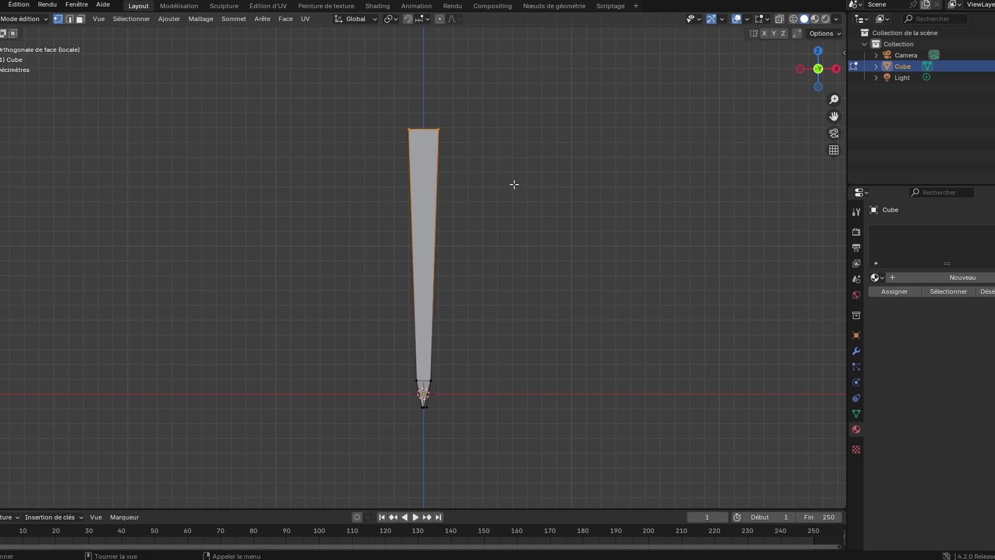
scroll(510, 200, down, 2)
key(e)
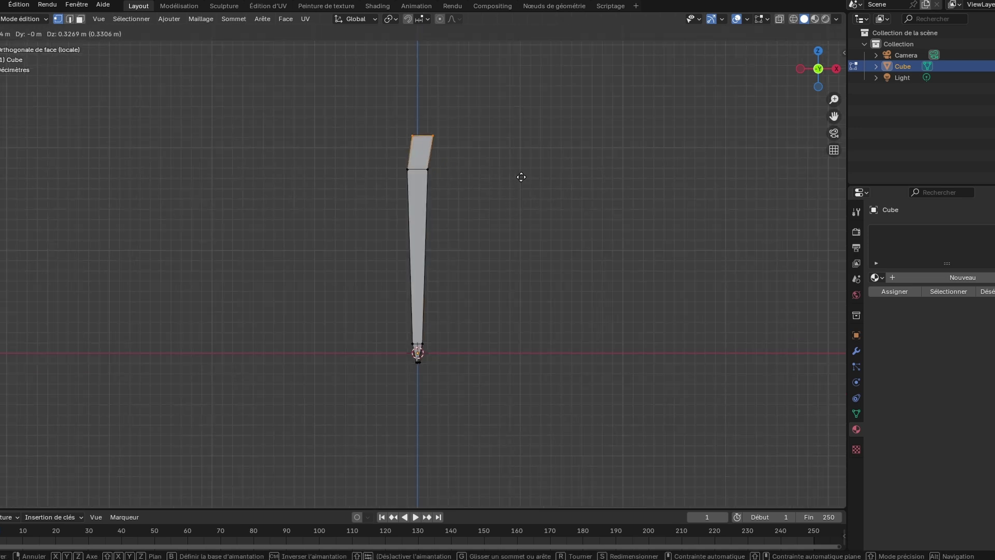
click(521, 185)
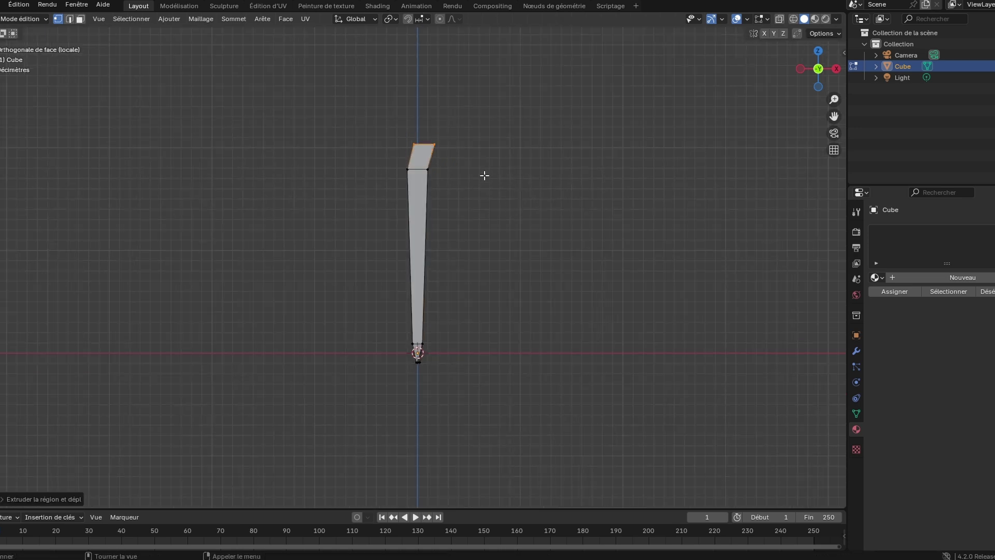
- Extrude the bent upper end into a long arm toward +X and rotate its end edge almost vertical
key(e)
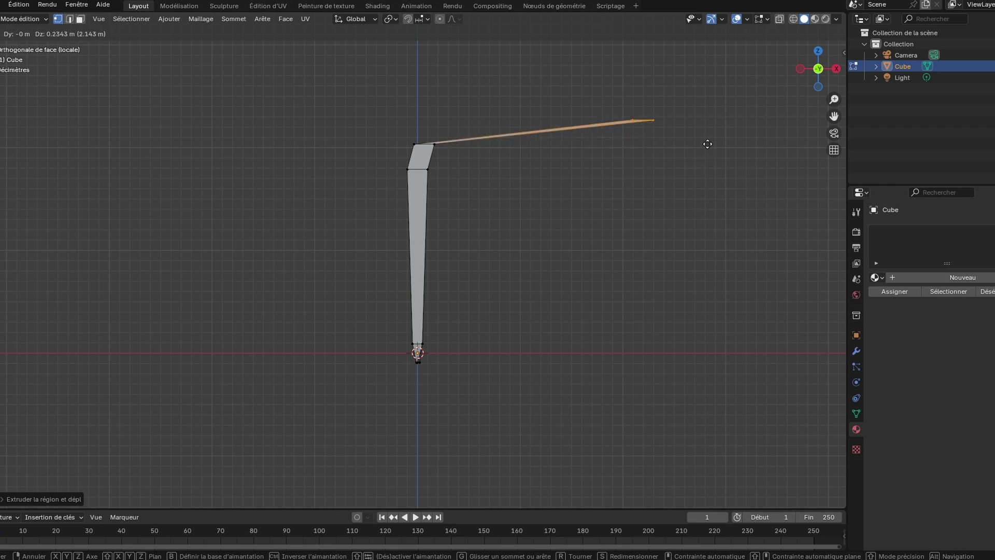
click(731, 151)
key(r)
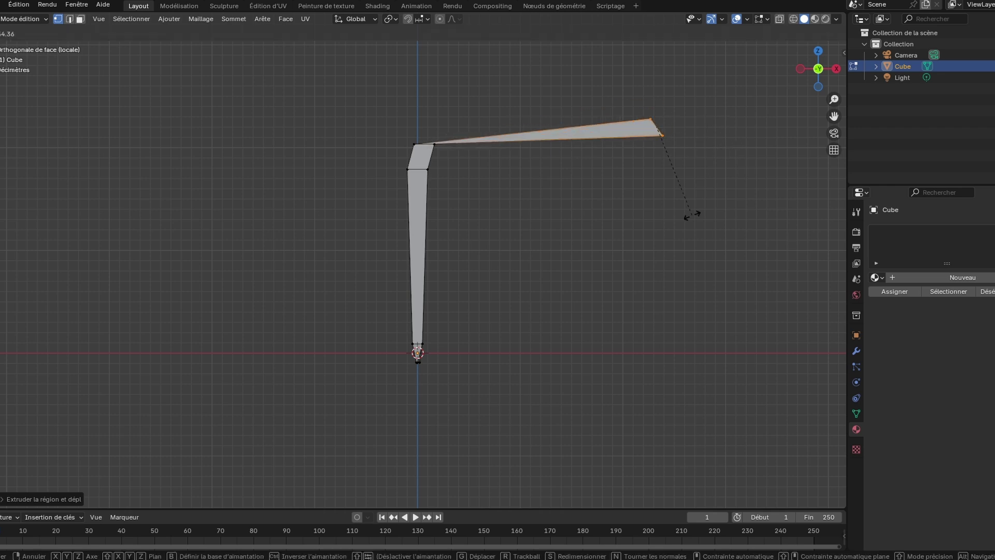
click(638, 203)
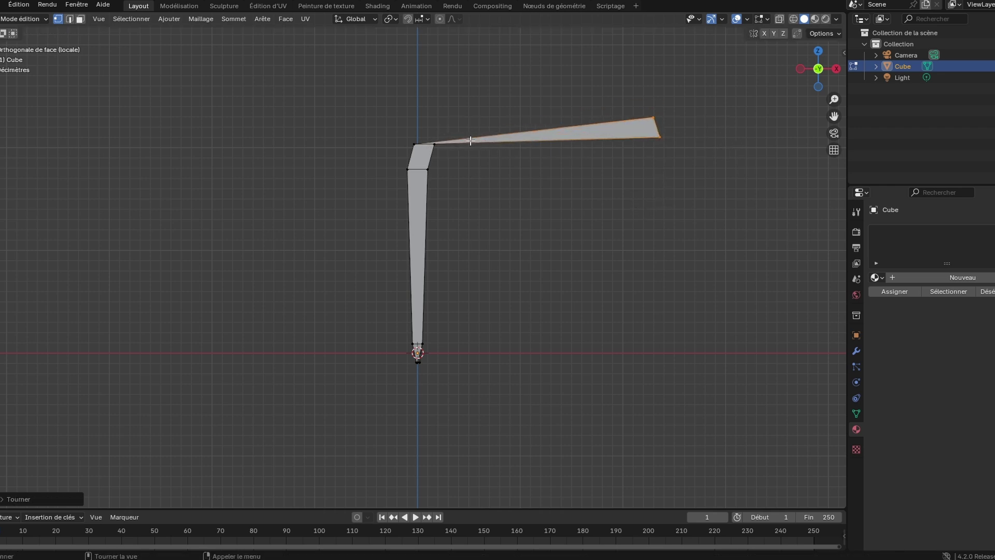
- Add one loop cut to the arm near the bend, then rotate and move it up to widen the elbow
key(ctrl+r)
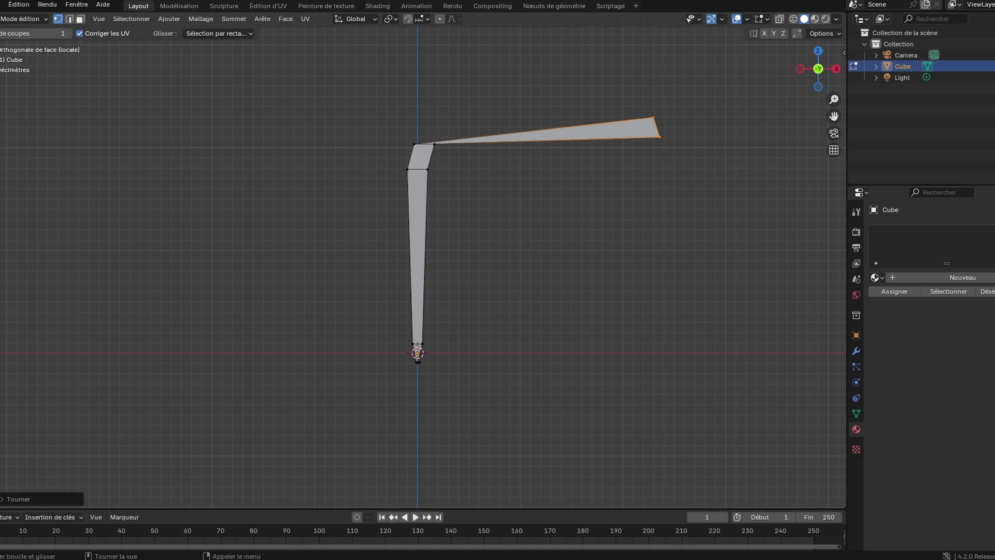
click(616, 127)
click(483, 228)
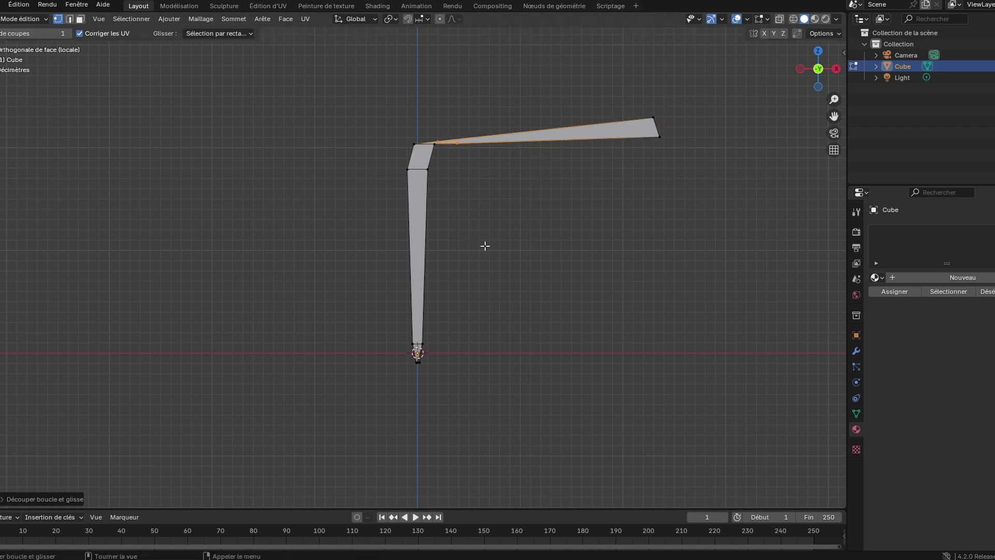
key(r)
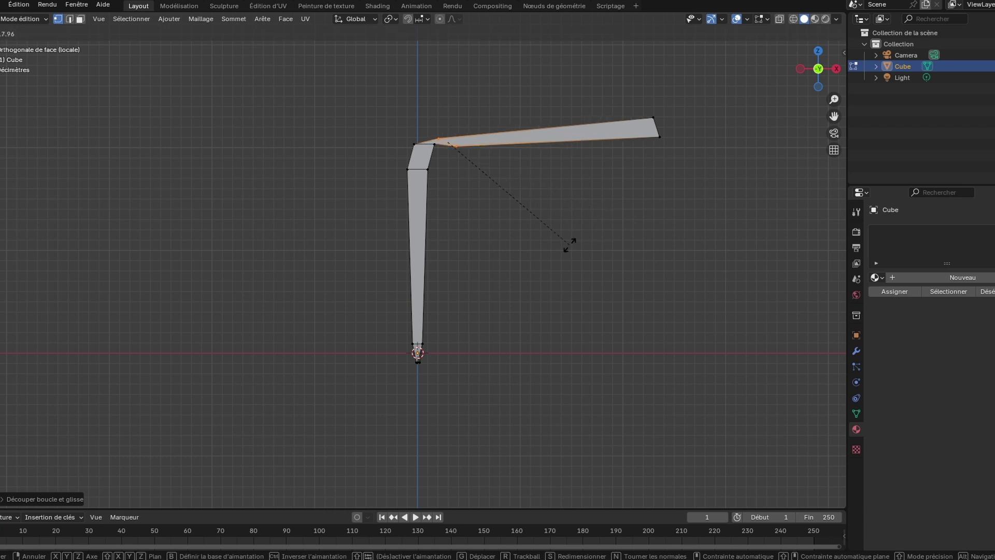
click(485, 243)
key(g)
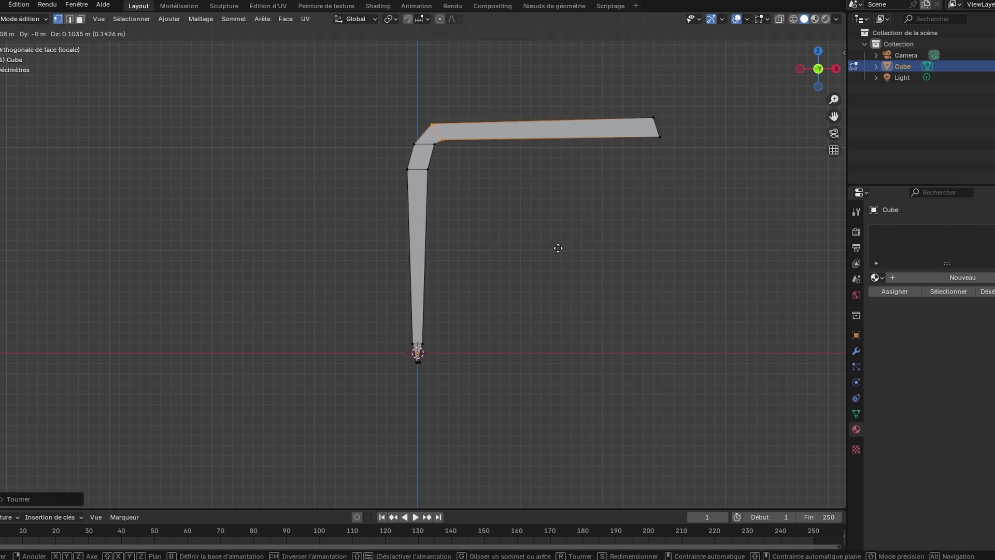
click(560, 249)
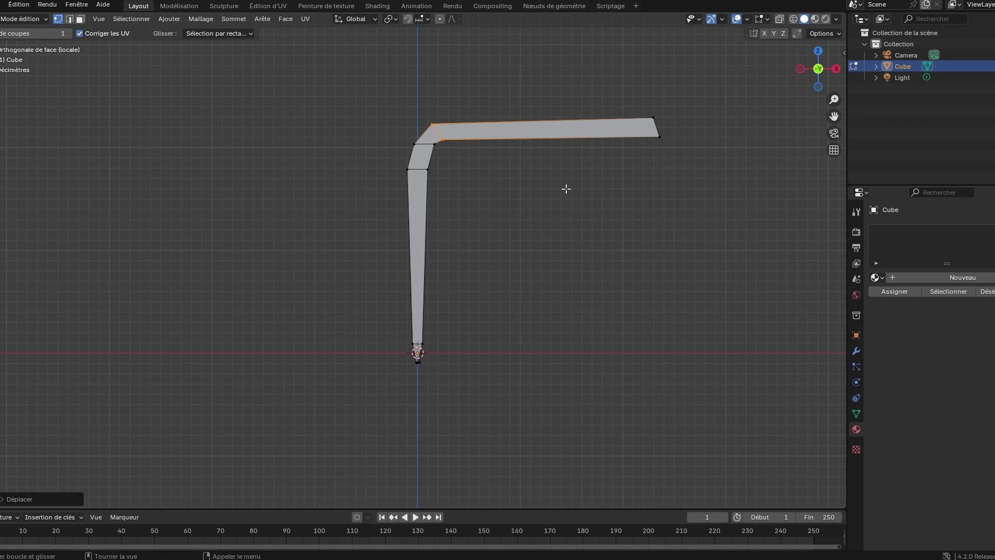
- Inspect the bent arm from an angle, then delete its vertices in front view so only the straight shaft remains
middle_drag(566, 189, 422, 252)
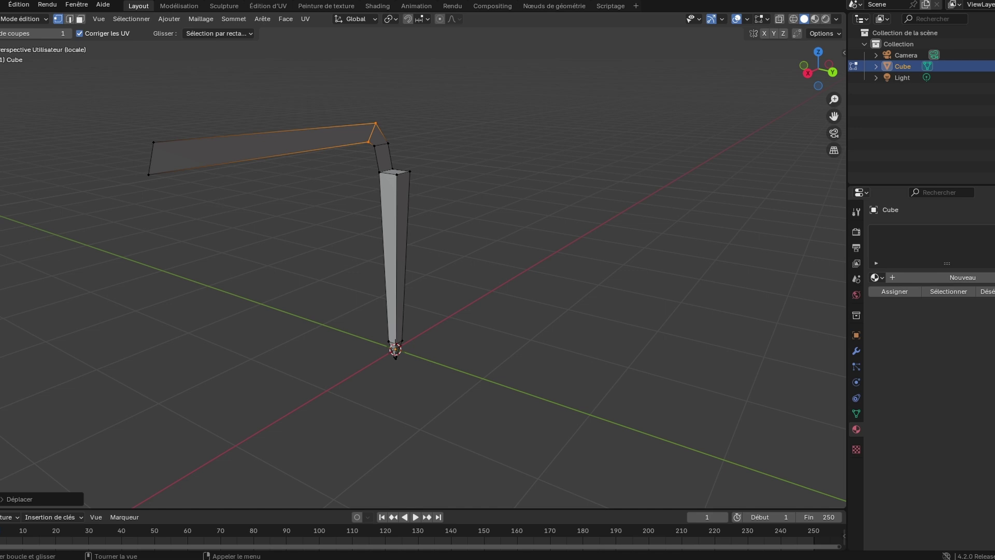
key(w)
key(KP_1)
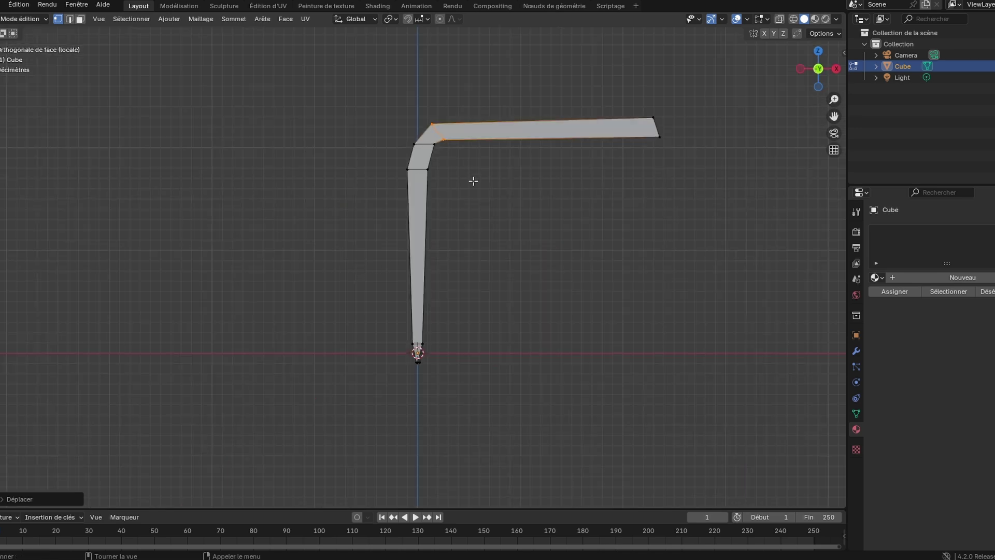
drag(397, 105, 716, 151)
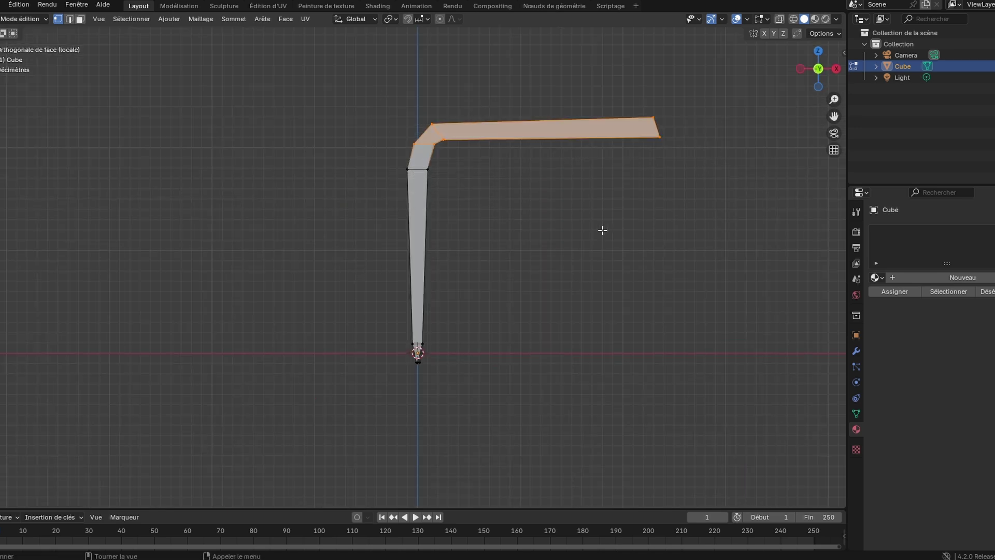
key(x)
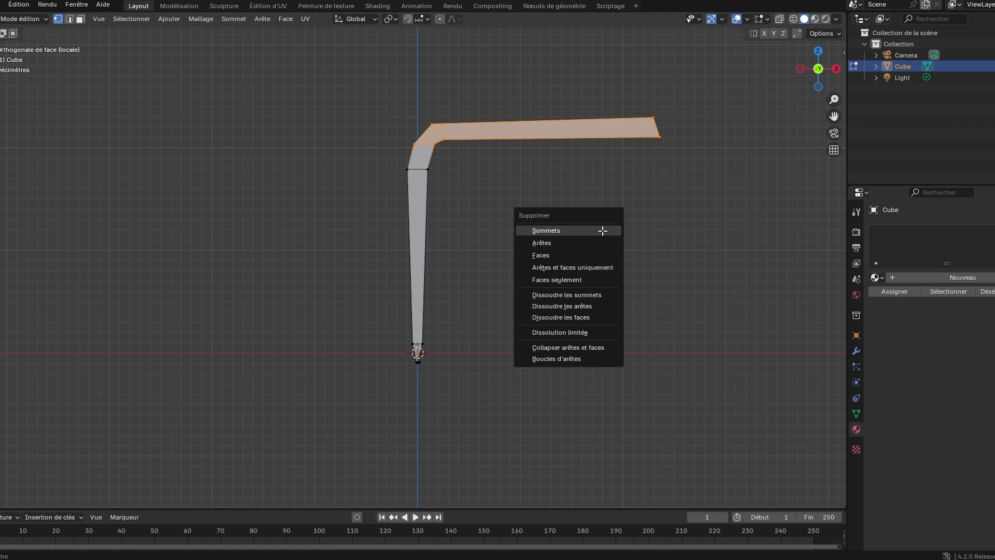
click(602, 231)
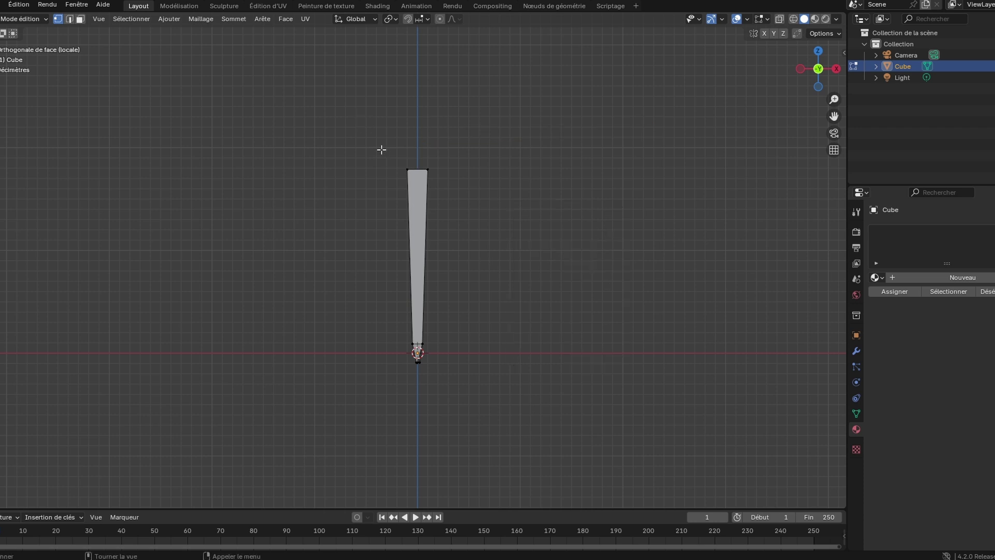
- Turn on X-ray display, select all upper end vertices of the shaft and extrude them upward twice in short segments
click(779, 19)
drag(382, 127, 432, 175)
key(e)
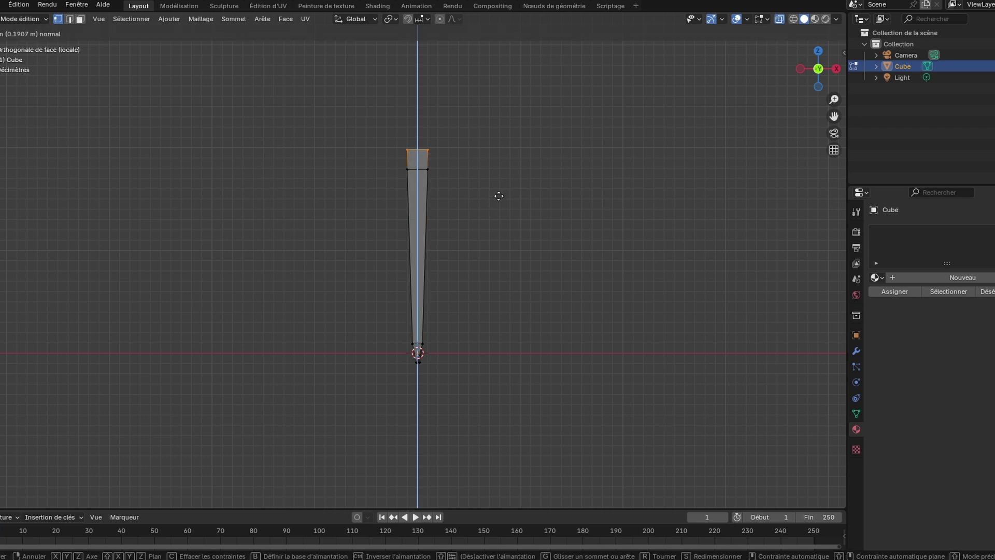
click(505, 193)
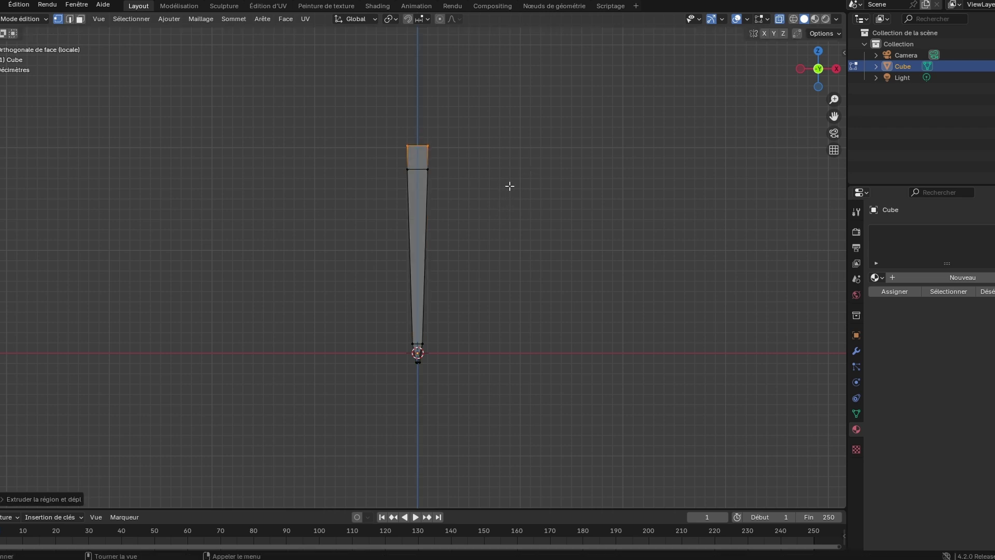
key(e)
click(571, 161)
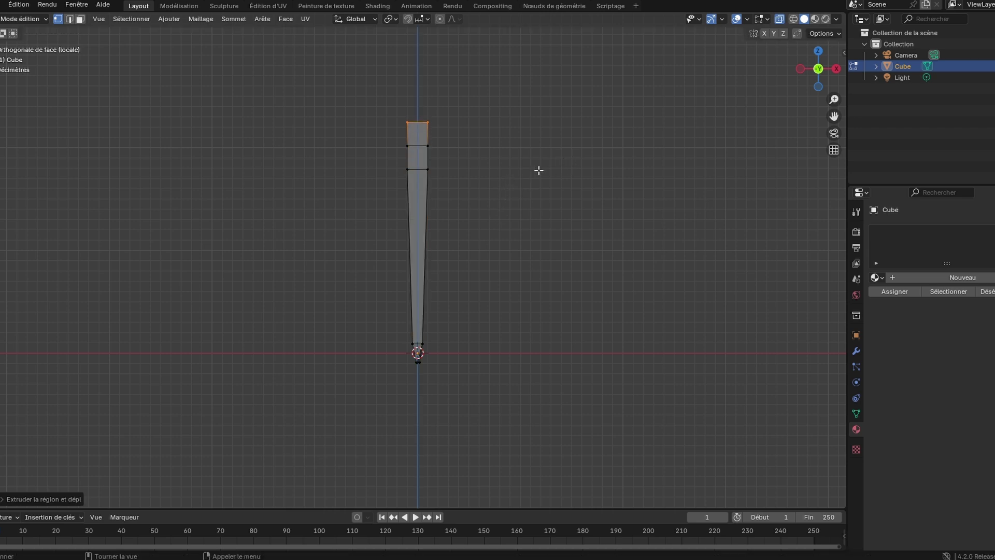
- Move the uppermost ring of vertices toward +X and rotate it clockwise to start the bend
key(g)
click(584, 169)
key(r)
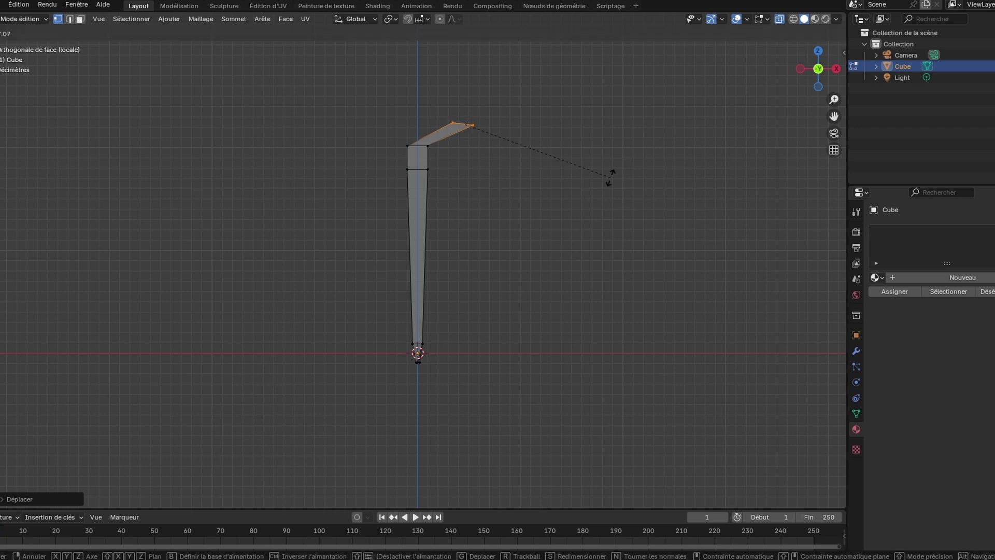
click(517, 214)
- Select the middle ring of the bend, rotate it clockwise and move it slightly toward +X to smooth the curve
drag(394, 126, 459, 164)
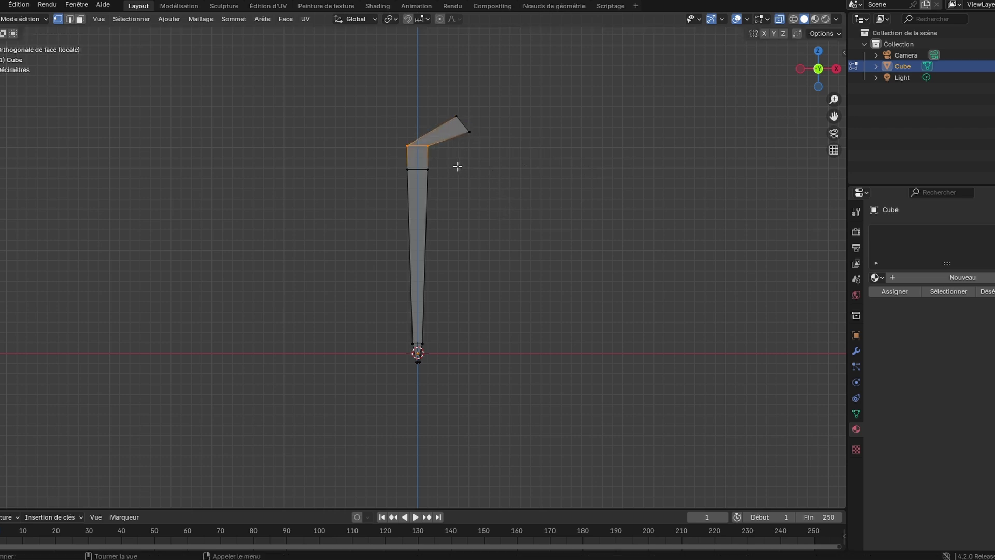
key(r)
click(531, 213)
key(g)
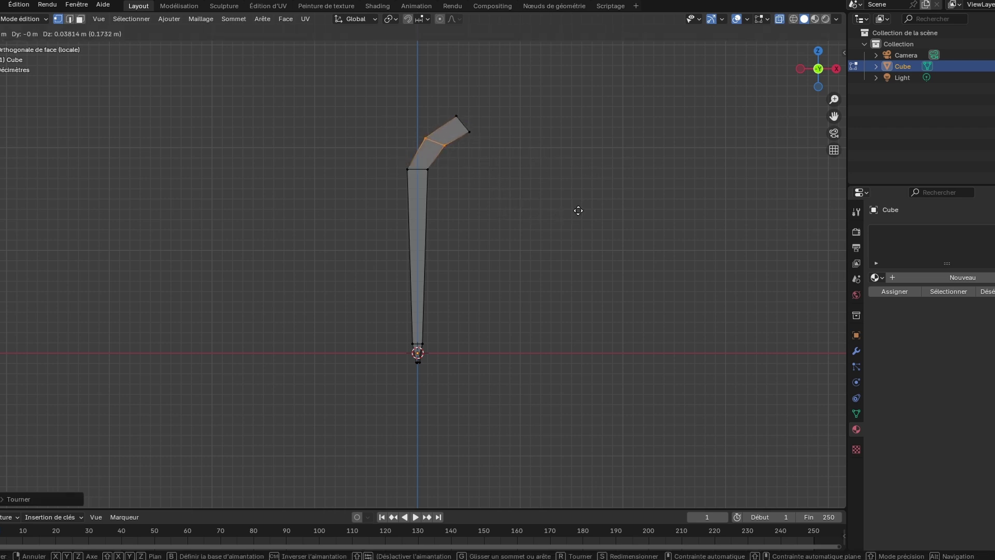
click(573, 217)
- Extrude the bend's end face into a long arm, lower its end to a gentle slope and rotate the end face vertical
drag(445, 98, 508, 159)
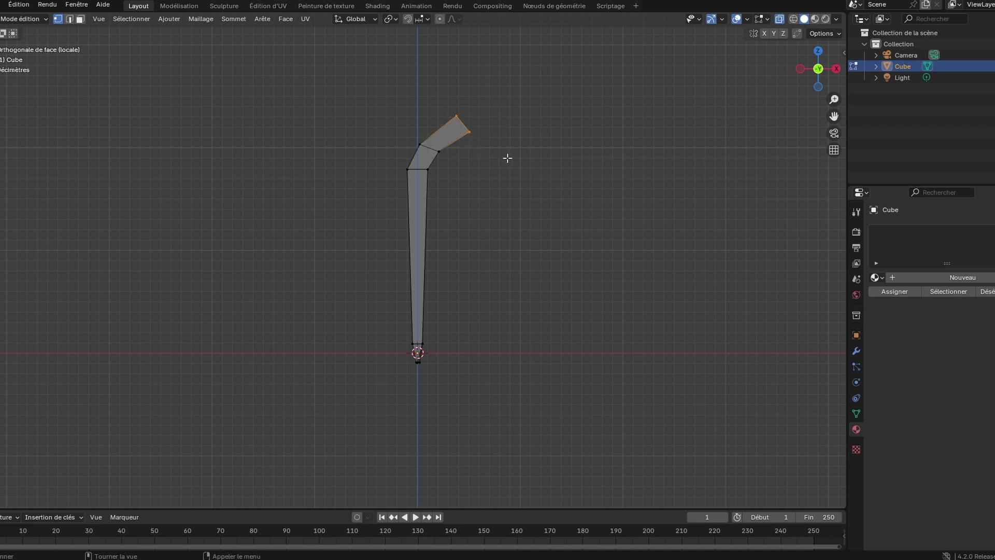
key(e)
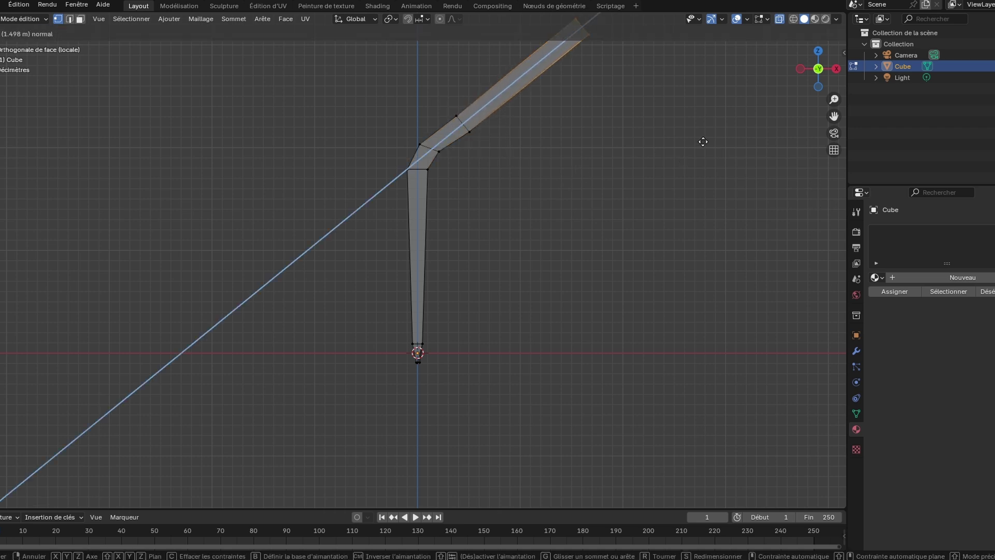
click(756, 118)
key(g)
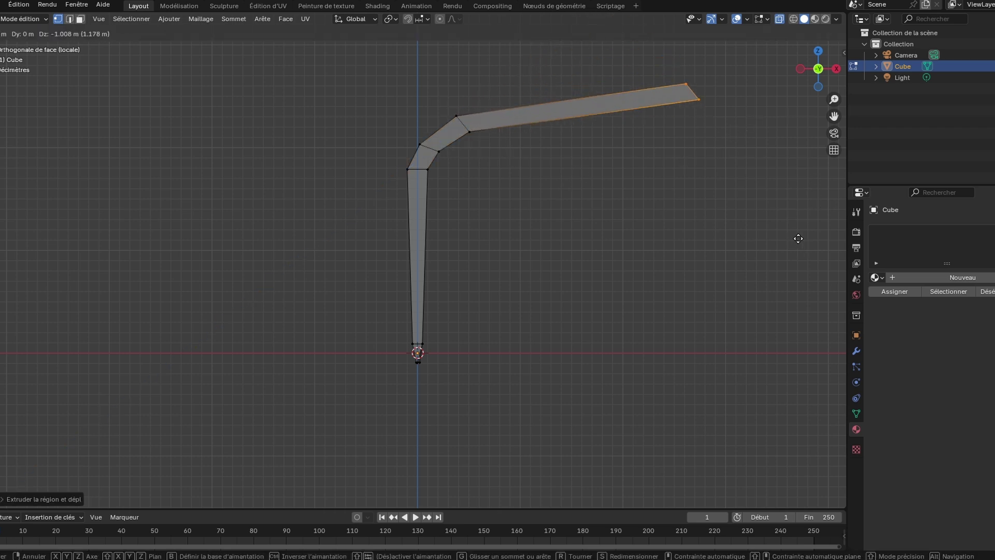
click(786, 226)
key(r)
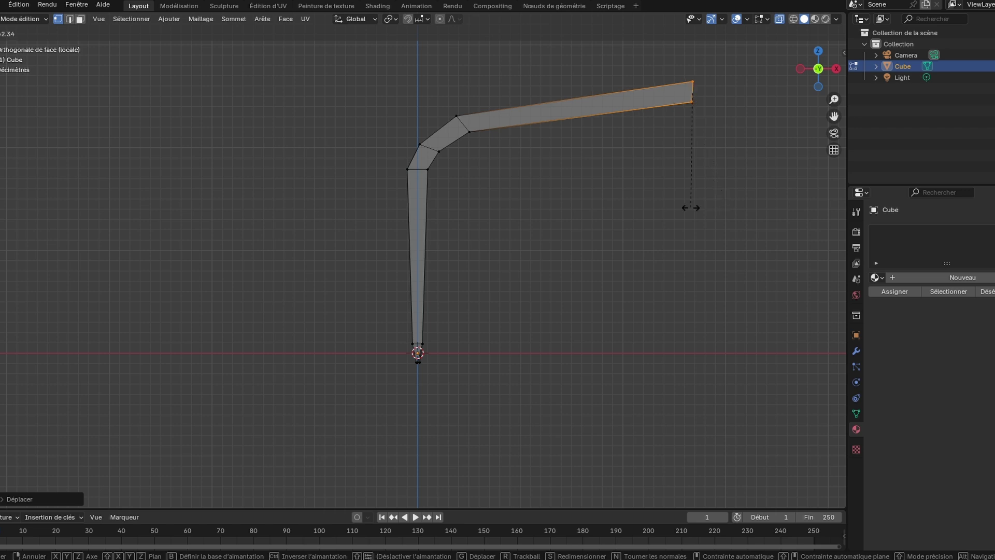
click(672, 244)
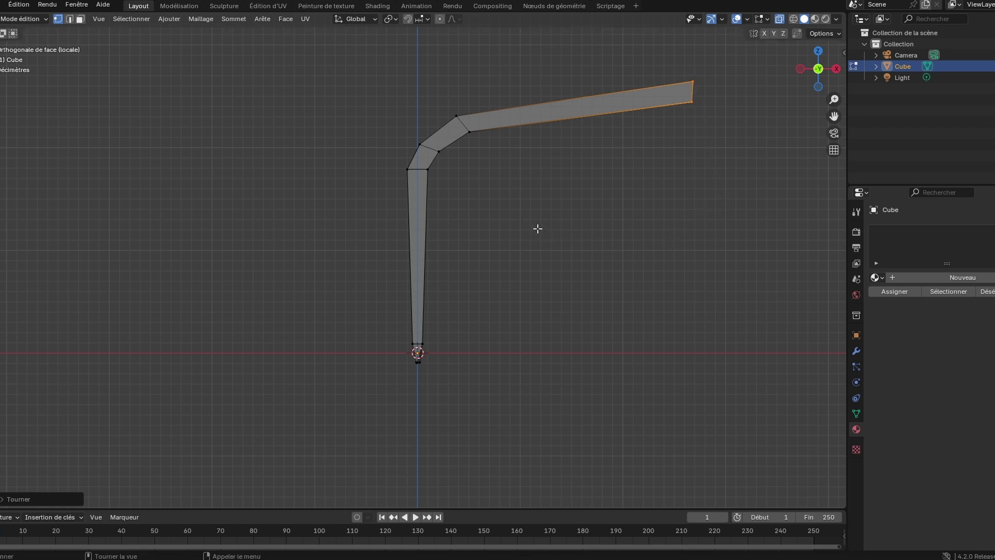
- View the arm's end face from an angle, turn off X-ray display and switch to face selection mode
middle_drag(623, 187, 533, 205)
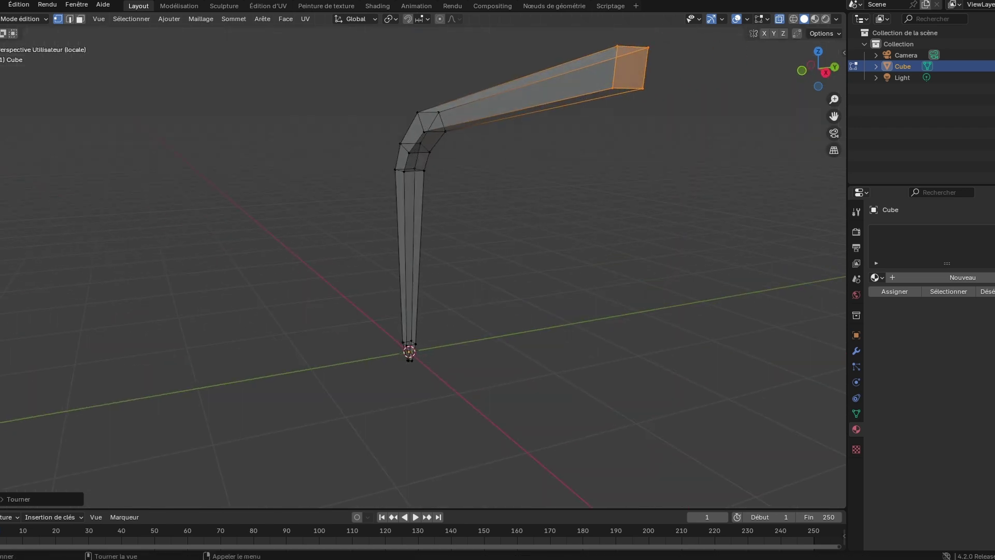
click(779, 19)
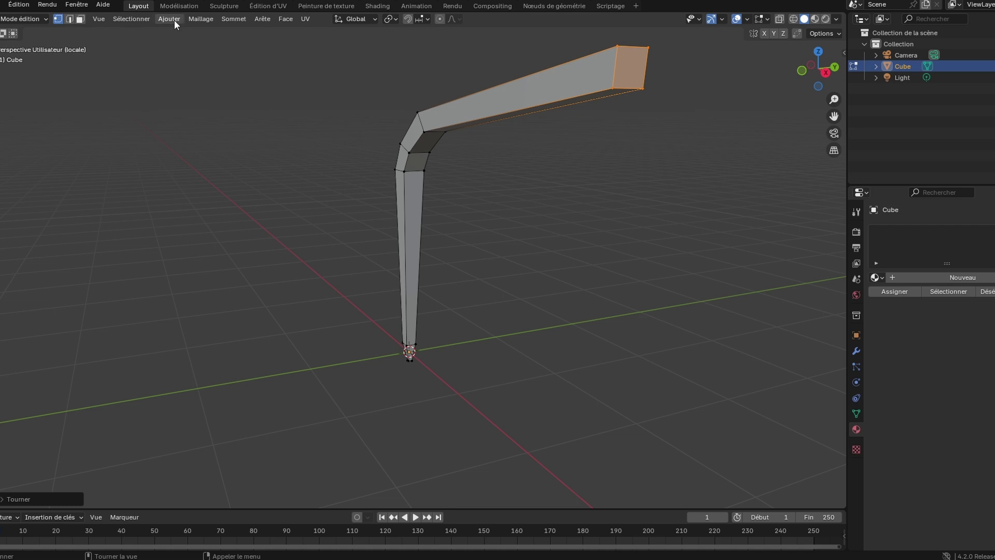
click(81, 19)
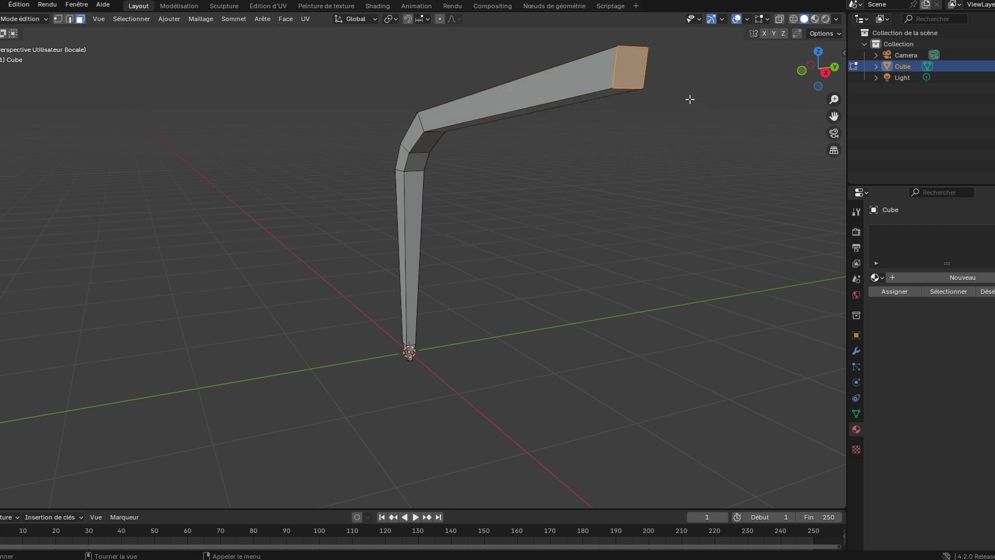
- Delete the face closing the free end of the long arm
click(633, 67)
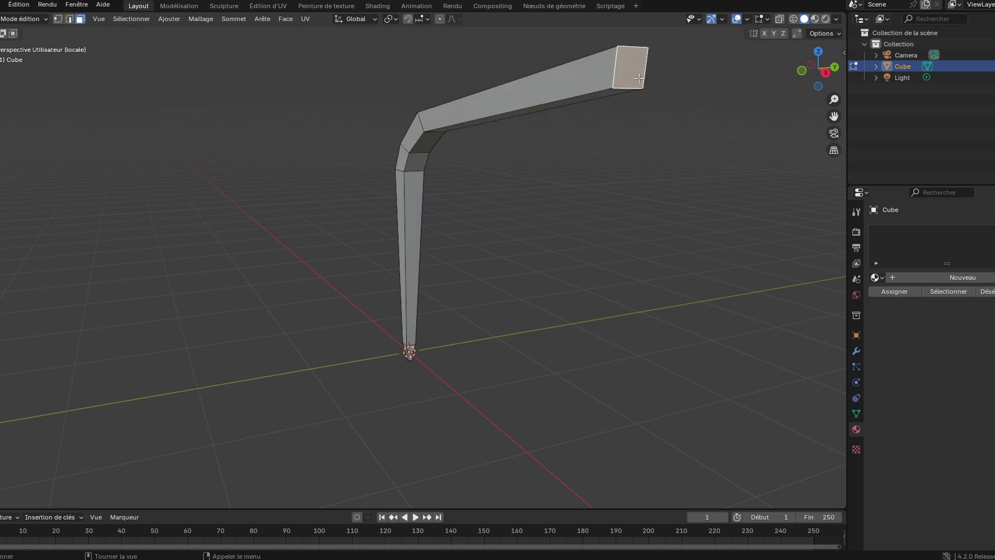
key(x)
click(611, 105)
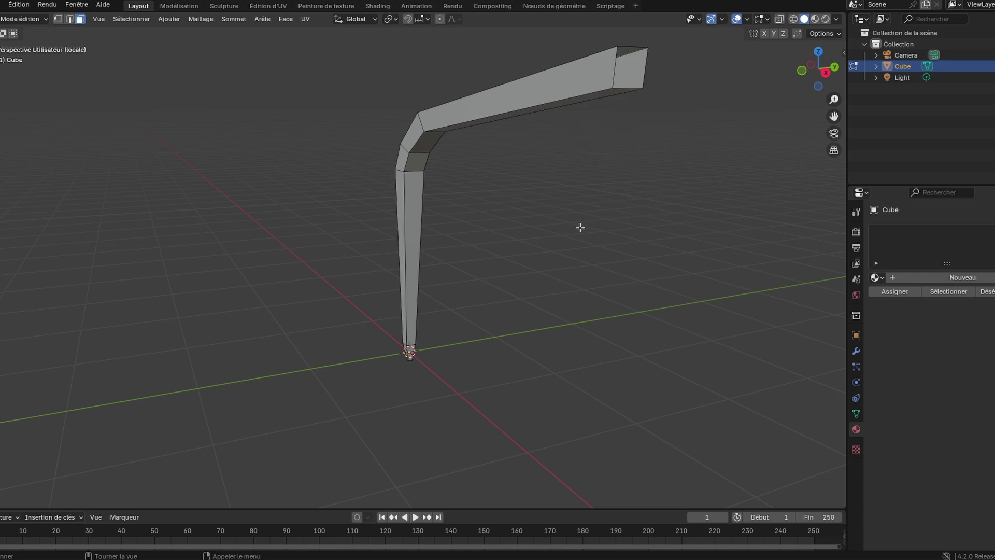
- Add a Subdivision Surface modifier to the cube mesh
middle_drag(581, 228, 677, 229)
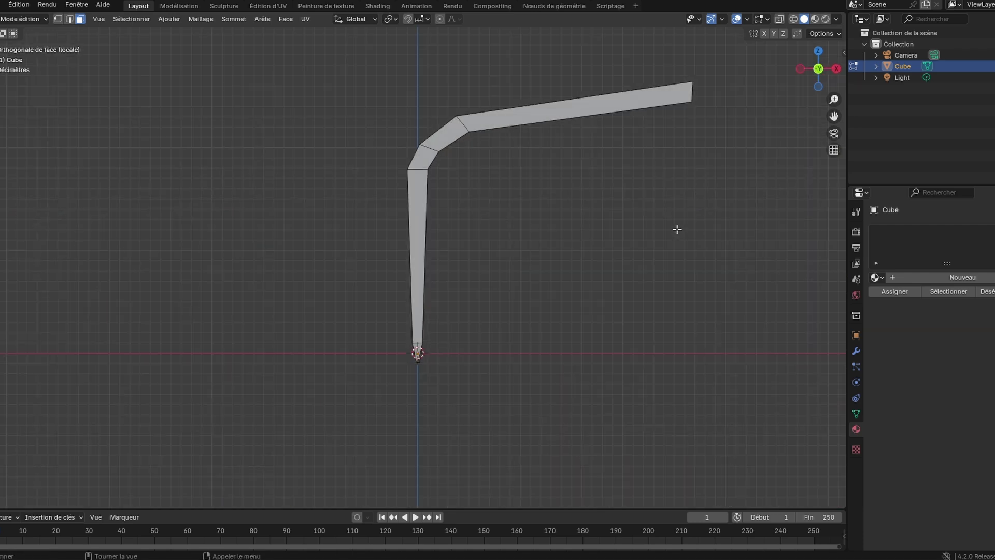
middle_drag(677, 229, 833, 337)
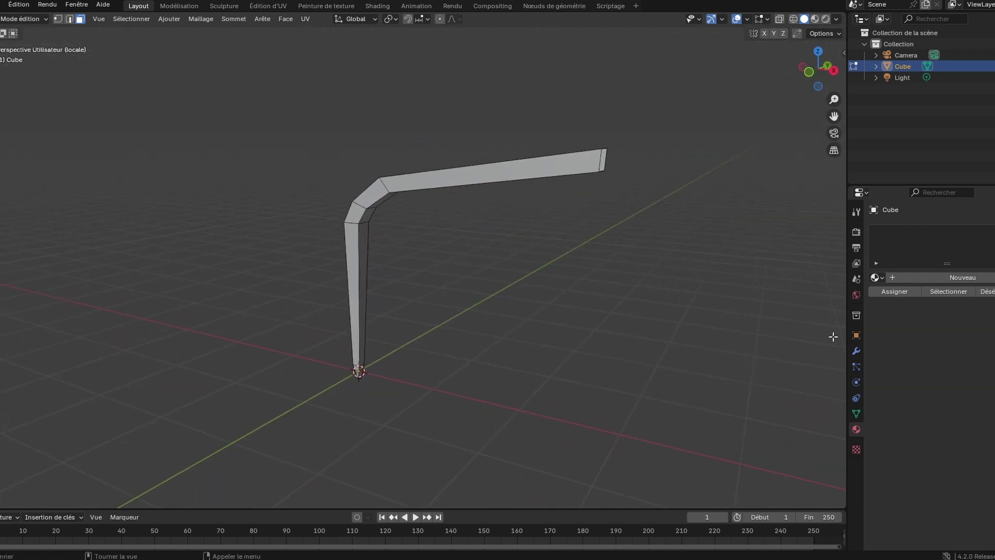
click(857, 351)
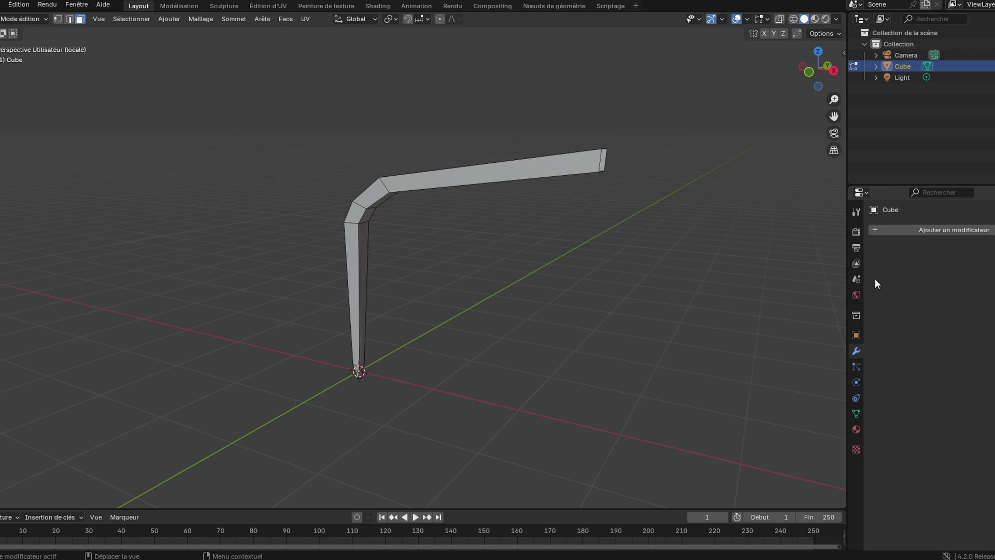
click(943, 229)
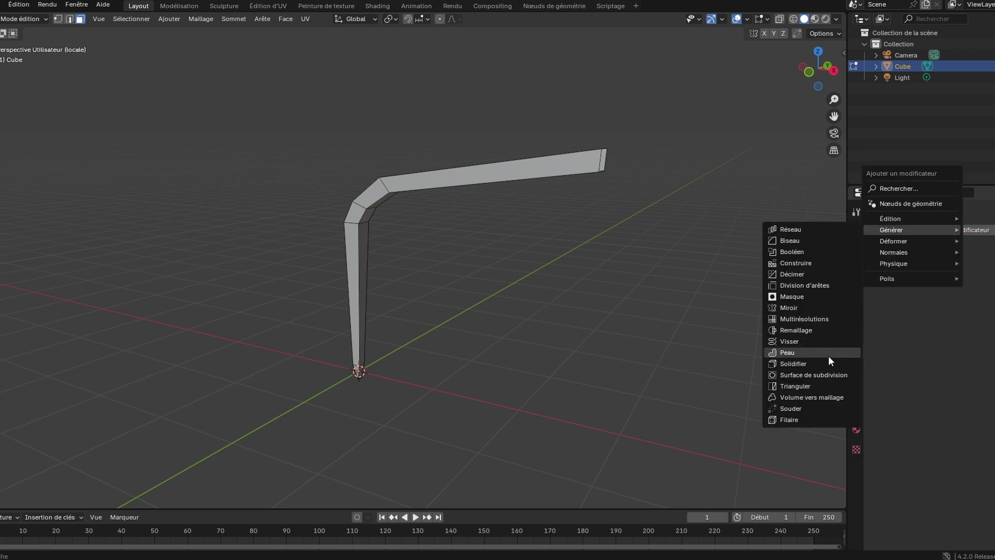
click(826, 375)
scroll(488, 289, up, 3)
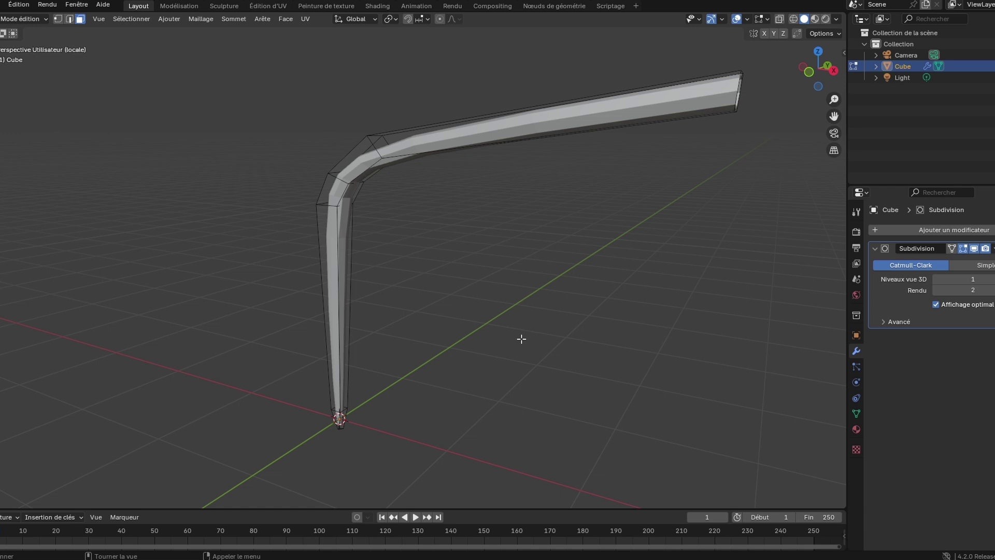
- In front view, add a loop cut just below the top of the vertical section and scale it up
key(KP_1)
scroll(522, 339, up, 1)
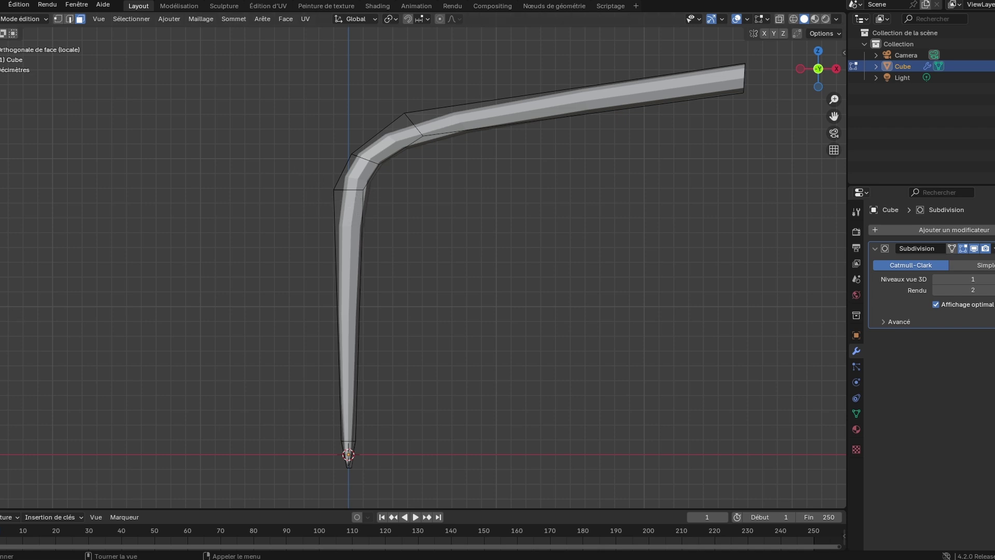
key(ctrl+r)
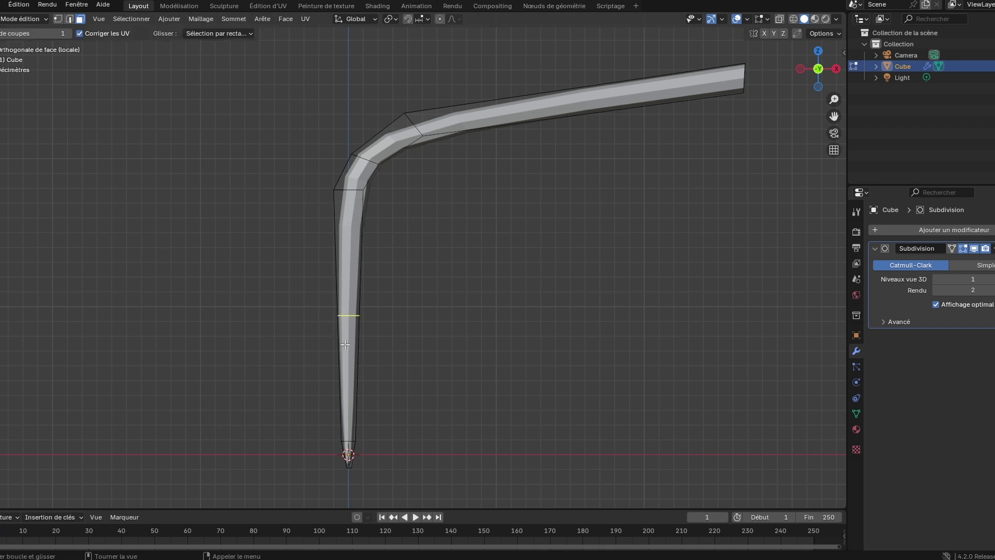
click(352, 340)
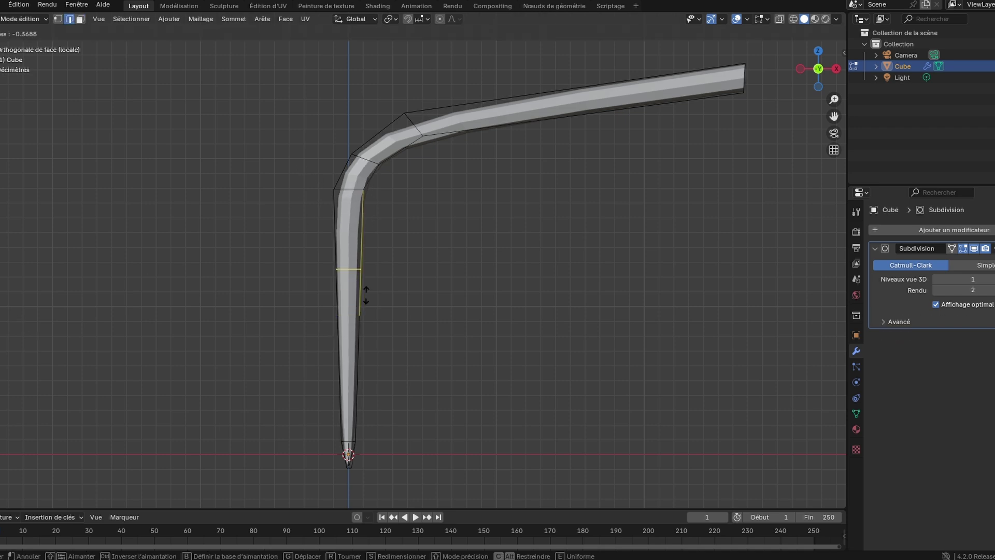
click(383, 226)
key(s)
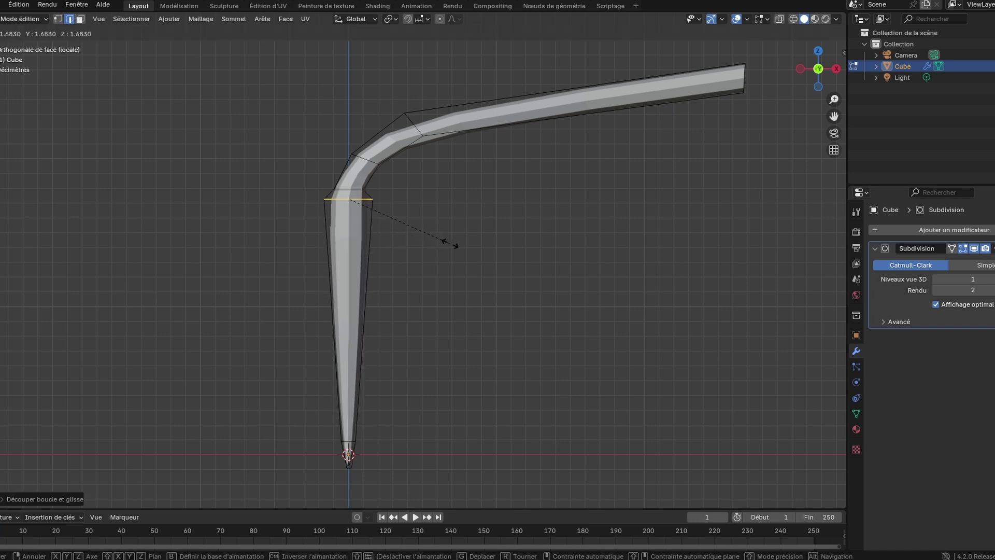
click(454, 243)
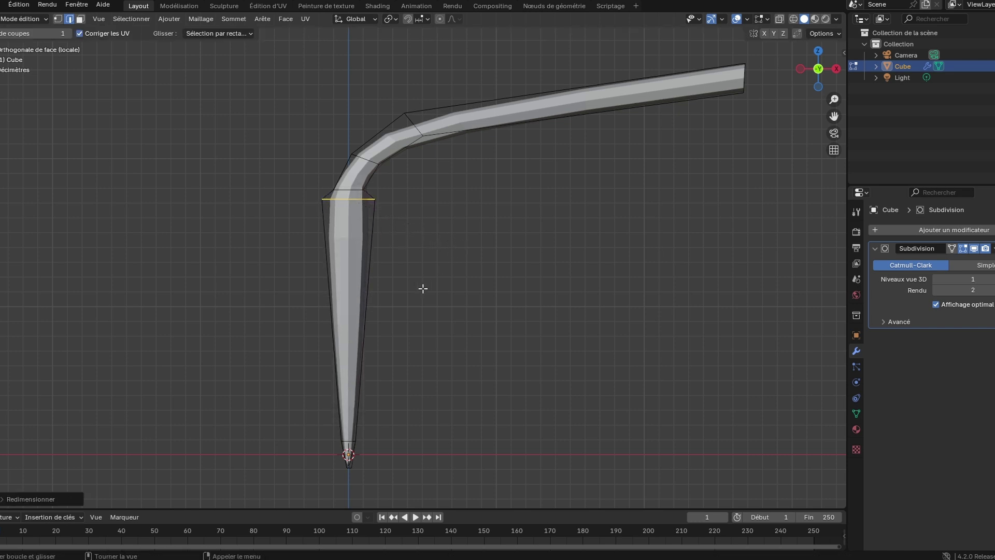
key(e)
click(421, 285)
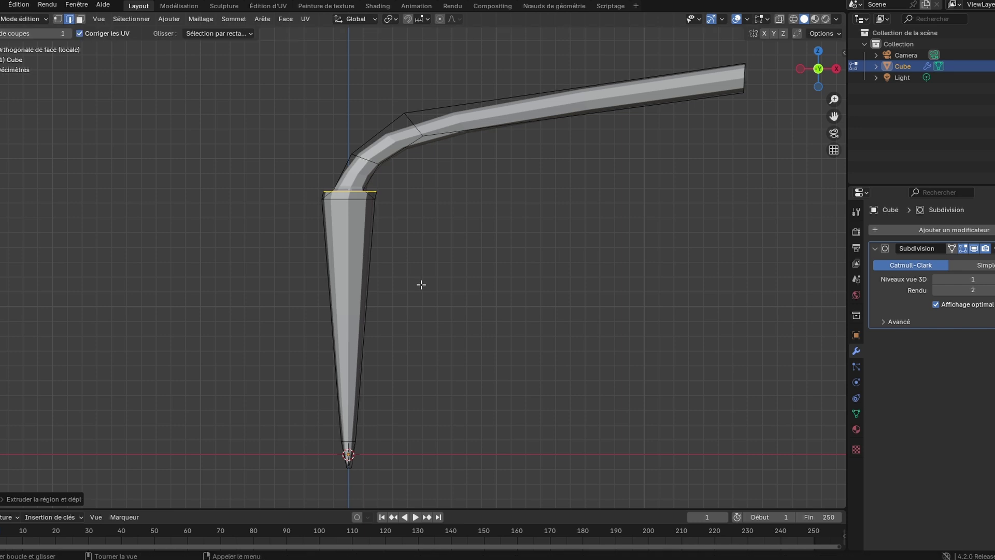
key(ctrl+z)
- Nudge the widened loop slightly upward toward the bend
key(g)
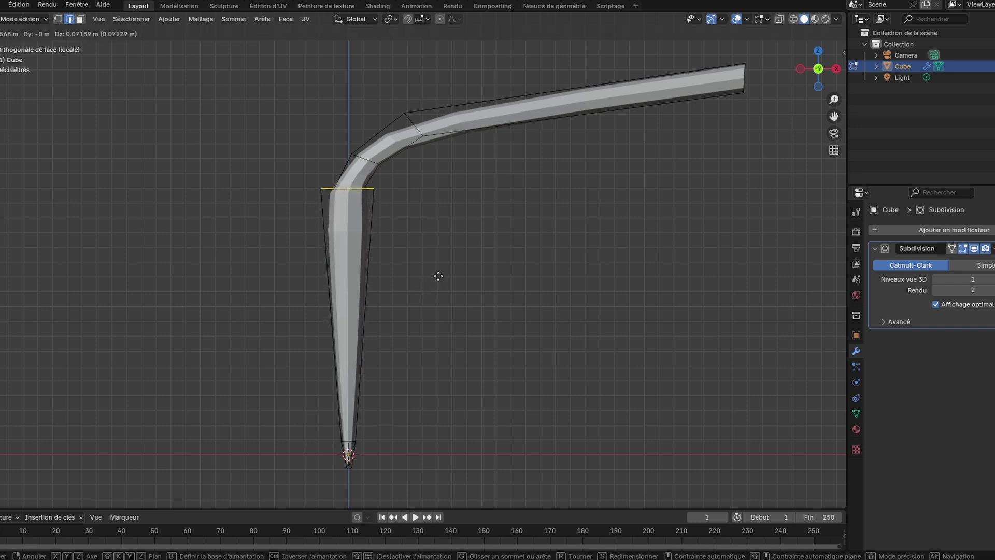
click(439, 281)
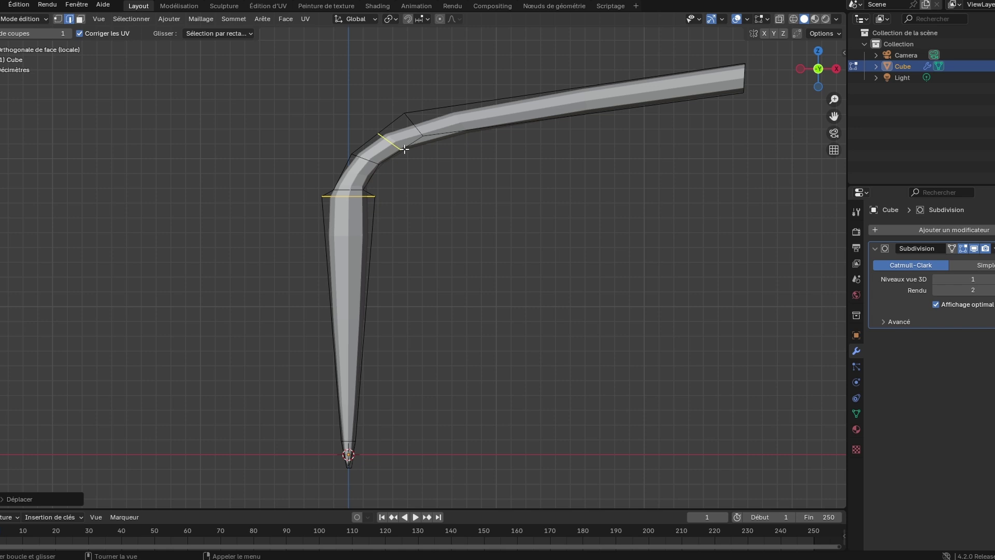
- Add a loop cut at the bend's upper end, close to the arm, and scale it up about 1.65 times
drag(403, 150, 436, 167)
key(s)
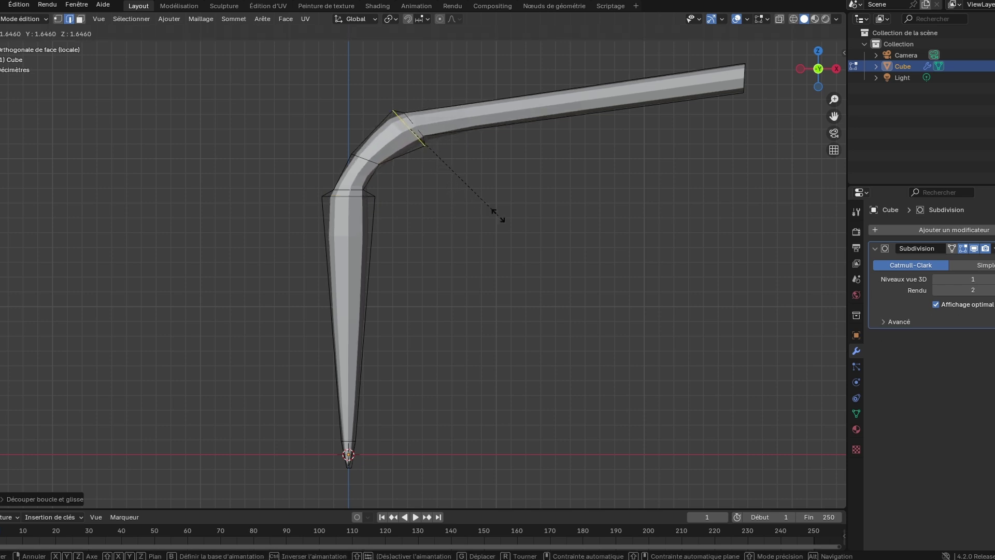
click(499, 216)
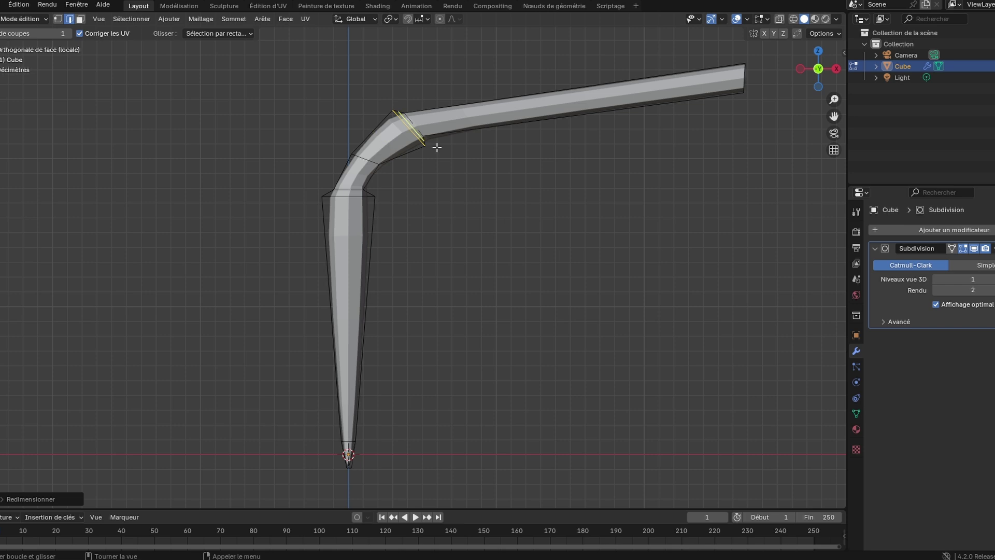
- Add a supporting loop cut between the bend and the vertical section's widened loop, slid close against that loop
scroll(579, 107, up, 1)
shift+middle_drag(409, 153, 405, 228)
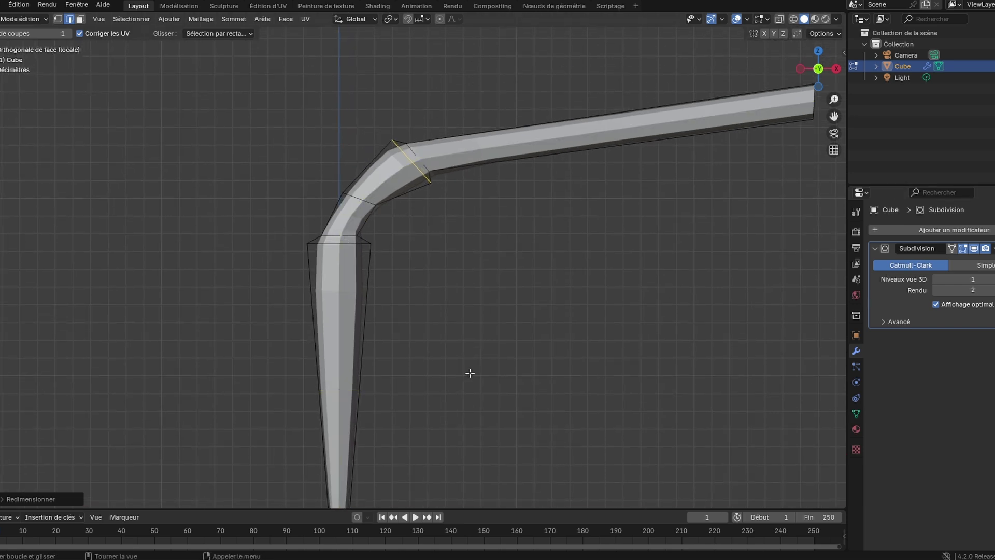
scroll(366, 260, up, 4)
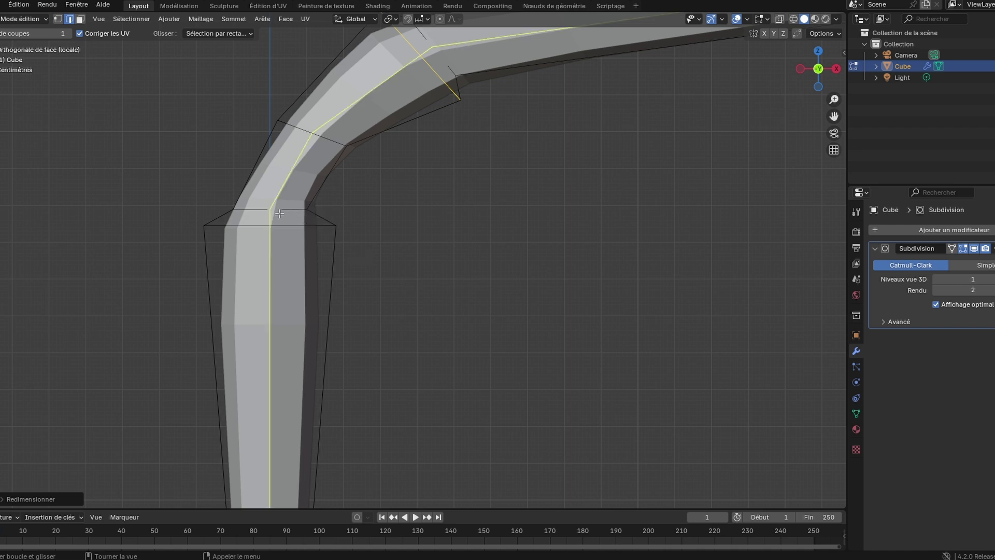
click(326, 220)
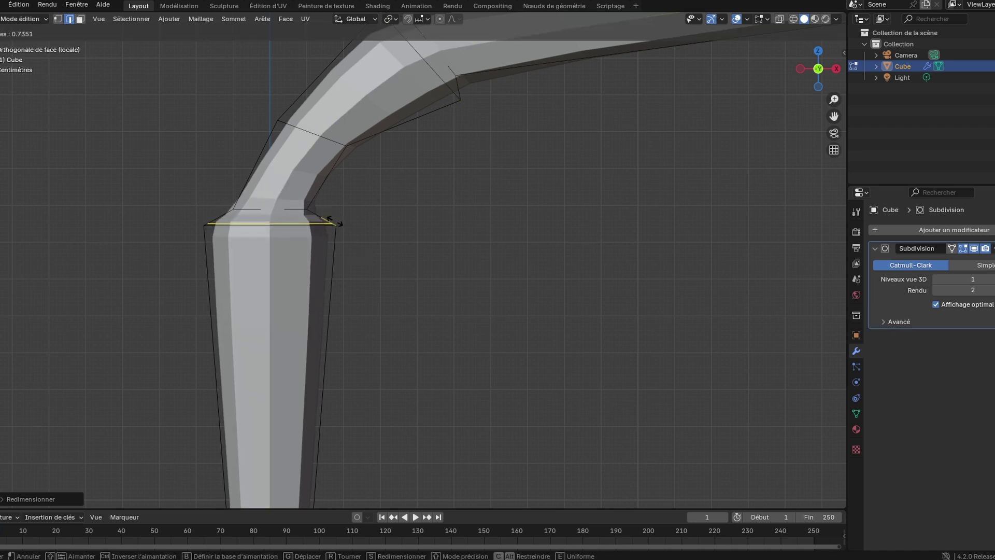
click(336, 223)
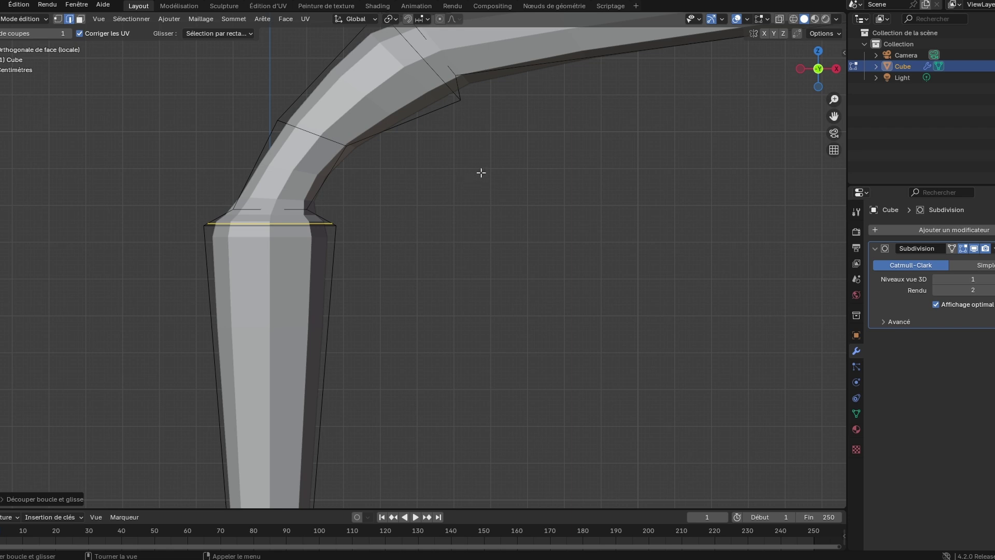
- Add a supporting loop cut tight against the widened loop at the bend's upper end
shift+middle_drag(485, 156, 456, 263)
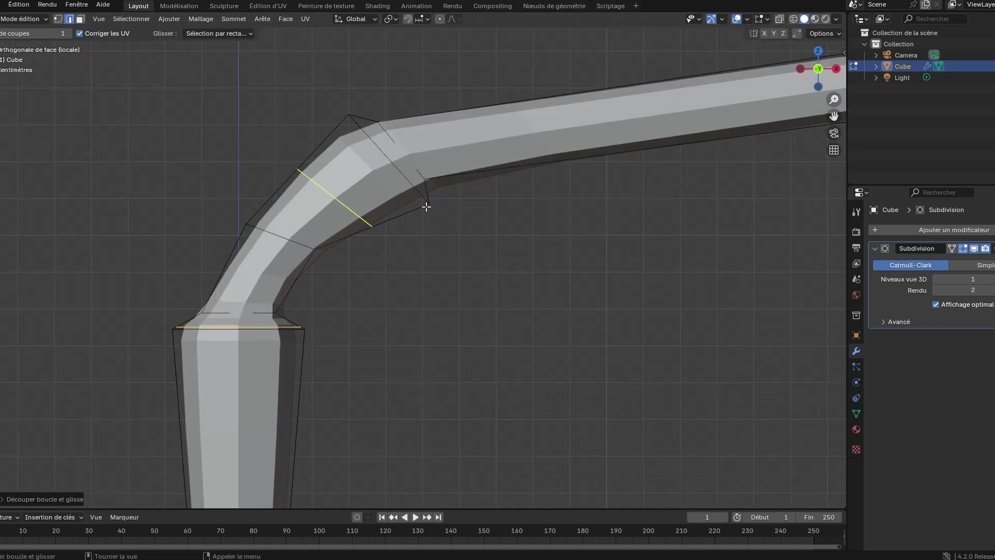
click(438, 194)
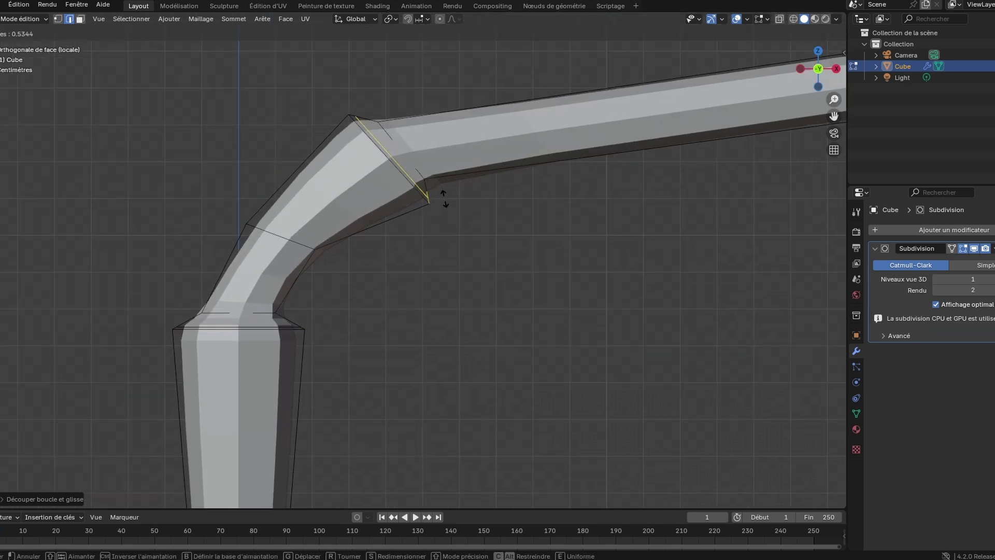
click(443, 199)
- Switch to the selection tool, select the widened edge loop at the bend's upper end and scale it up further in front view
scroll(406, 265, down, 5)
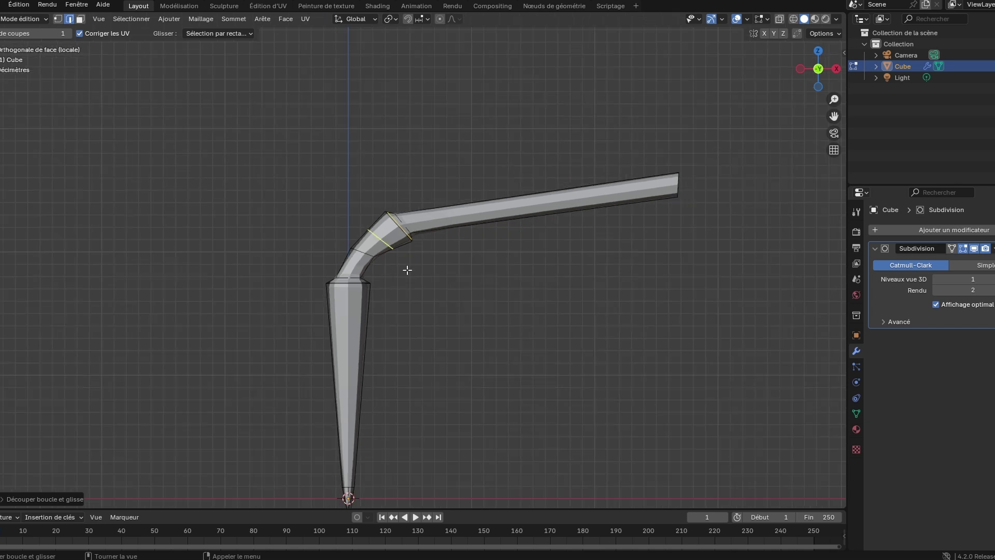
scroll(435, 275, up, 1)
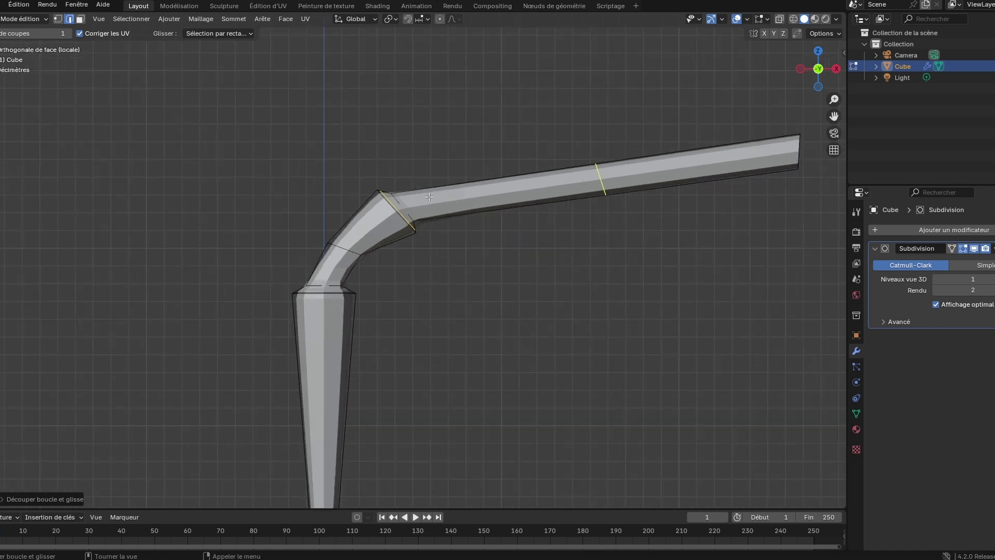
scroll(395, 234, up, 2)
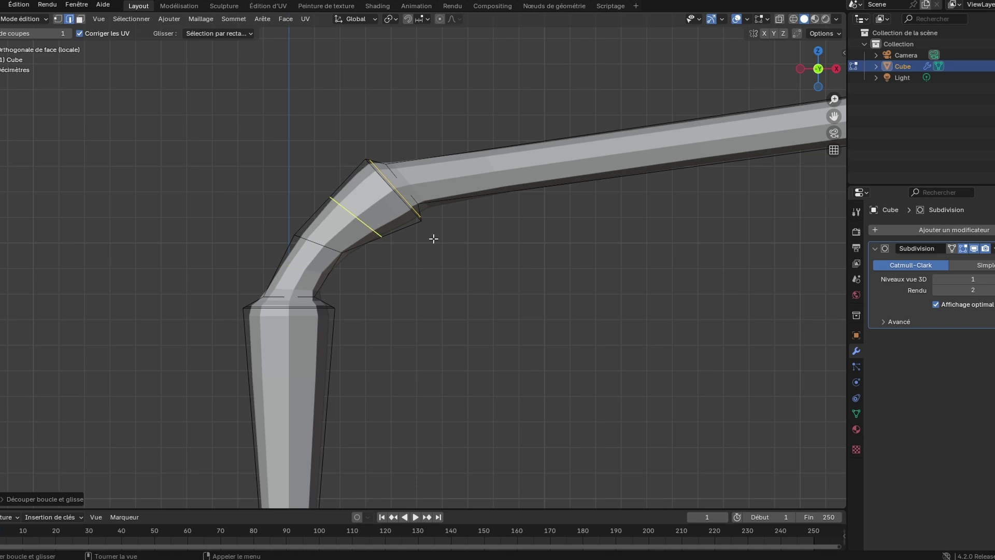
scroll(434, 238, down, 2)
scroll(407, 248, up, 2)
key(w)
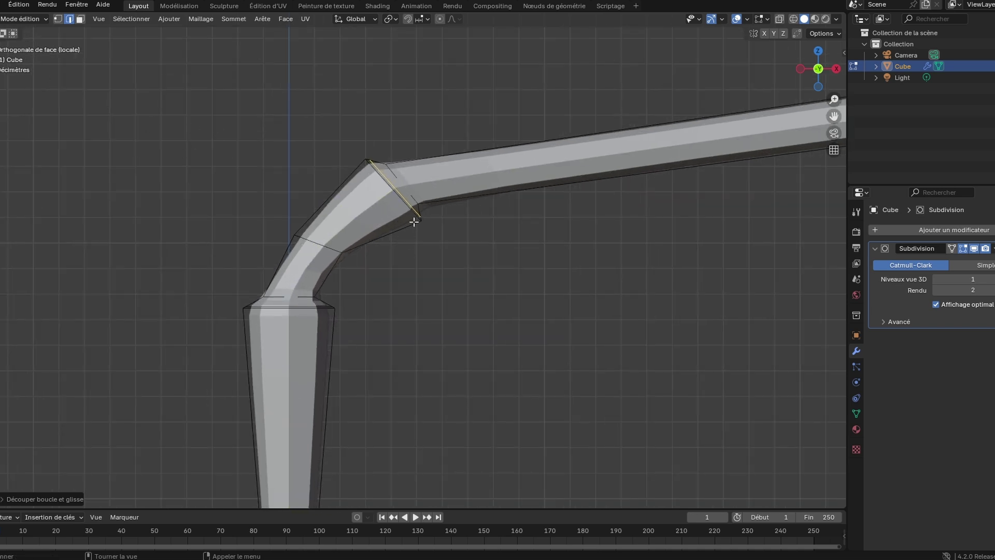
click(429, 230)
click(423, 224)
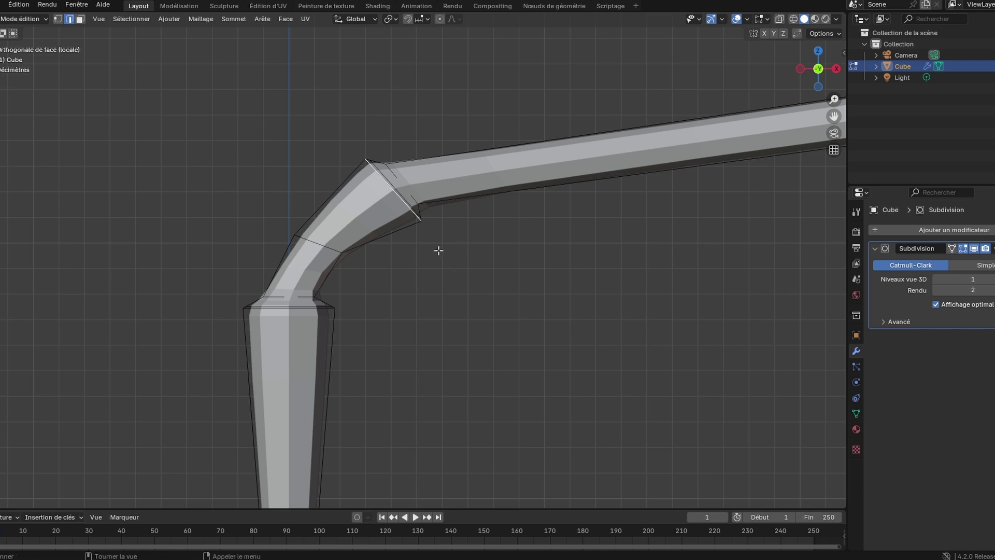
middle_drag(439, 250, 355, 223)
key(KP_1)
key(s)
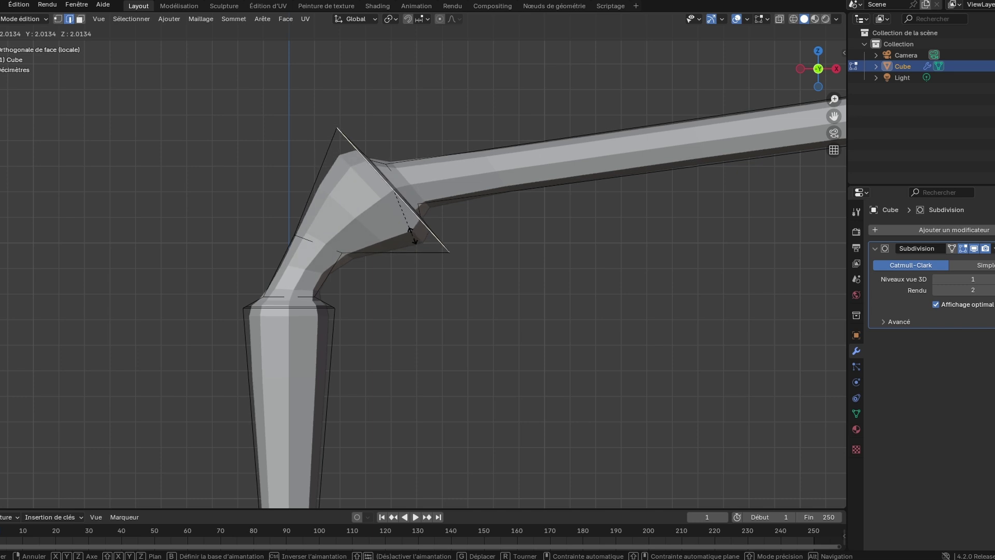
click(400, 226)
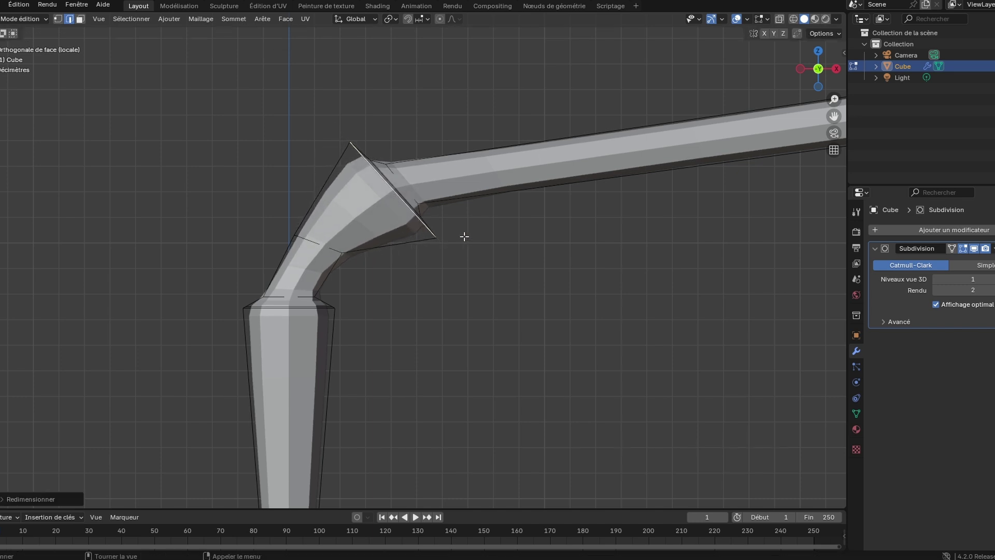
- Move the enlarged loop slightly toward the arm and fine-tune its position from an angled view
key(g)
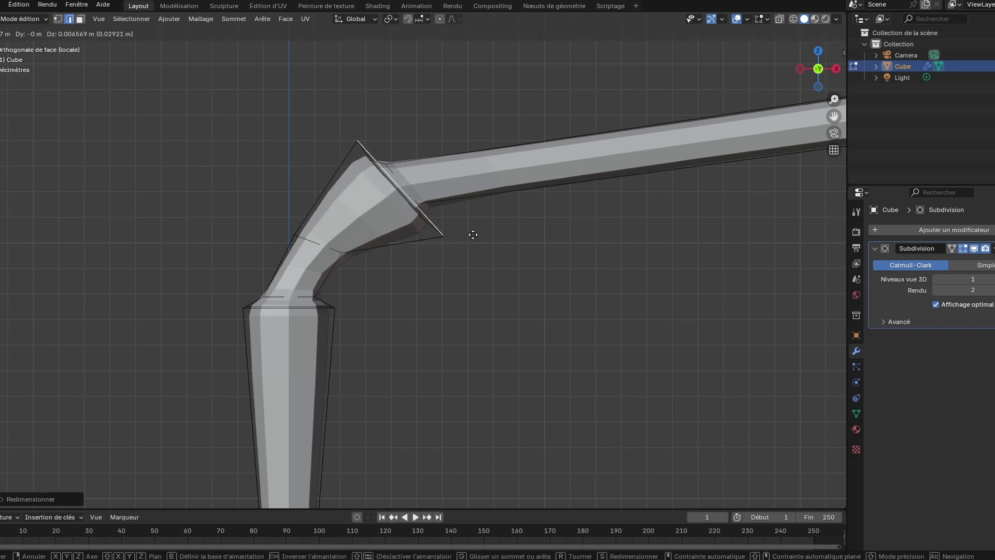
click(515, 240)
middle_drag(515, 240, 320, 213)
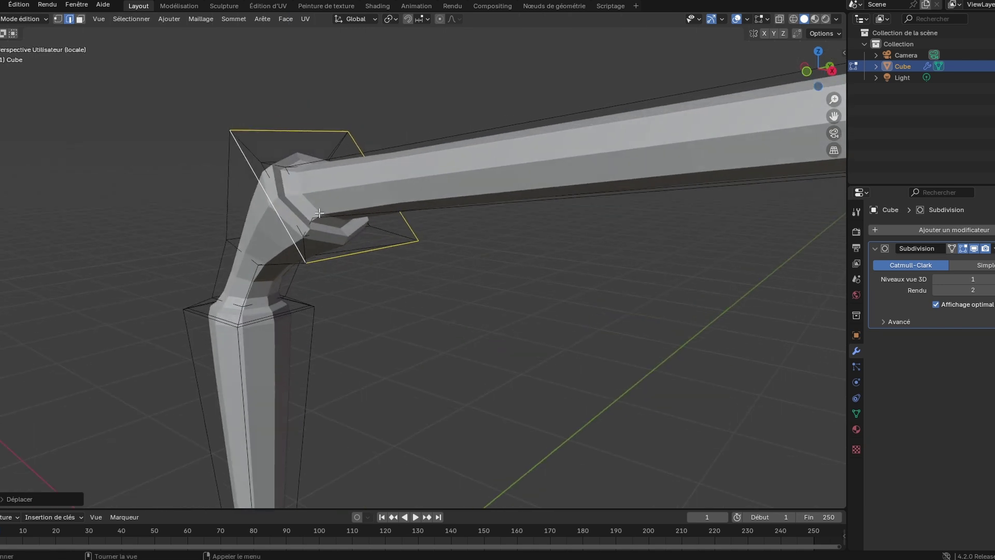
key(g)
click(439, 283)
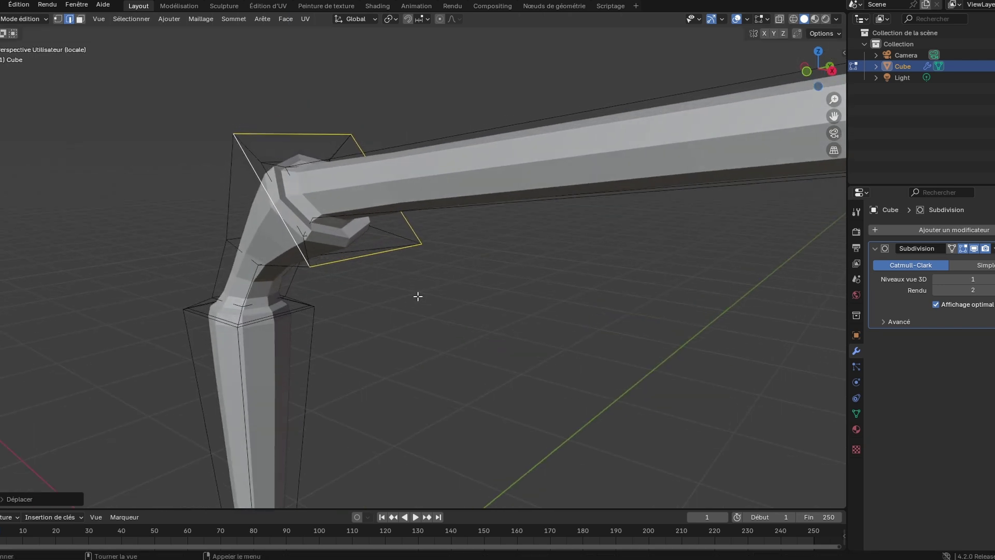
- Select the edge loop at the vertical section's upper end and scale it up to widen the joint
scroll(430, 266, up, 2)
middle_drag(430, 266, 344, 247)
scroll(410, 278, down, 3)
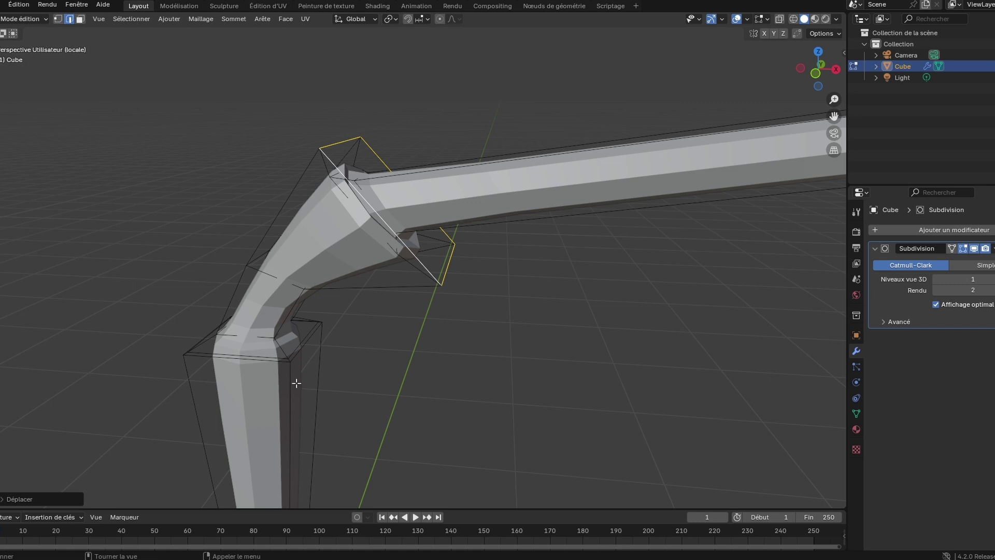
click(273, 362)
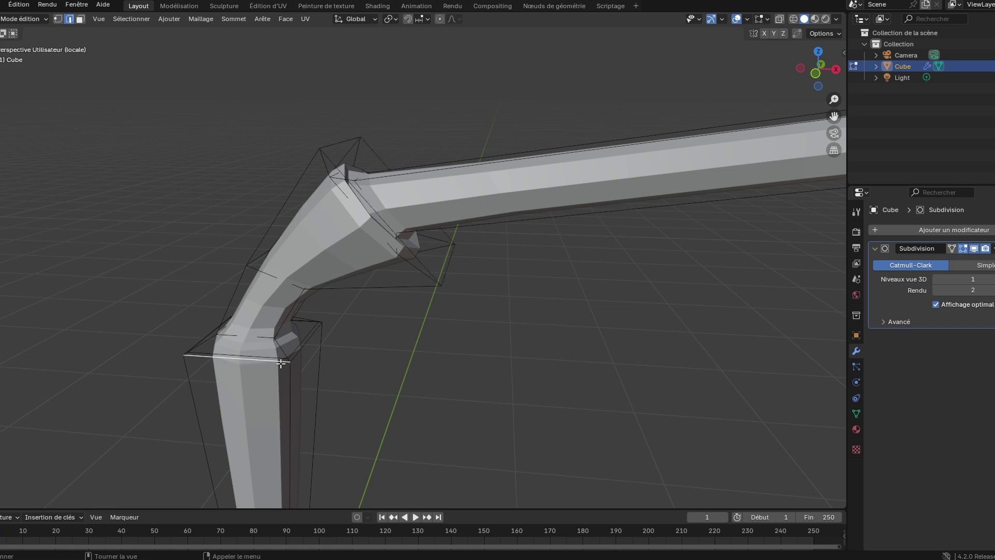
alt+click(281, 364)
key(s)
click(453, 374)
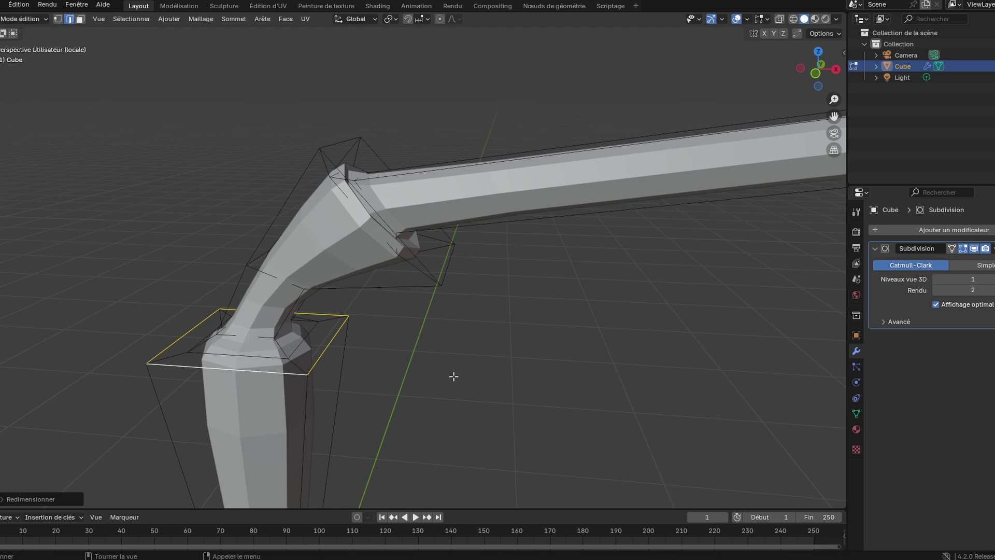
- Move the widened loop of the vertical section slightly upward toward the bend in front view
key(KP_1)
key(g)
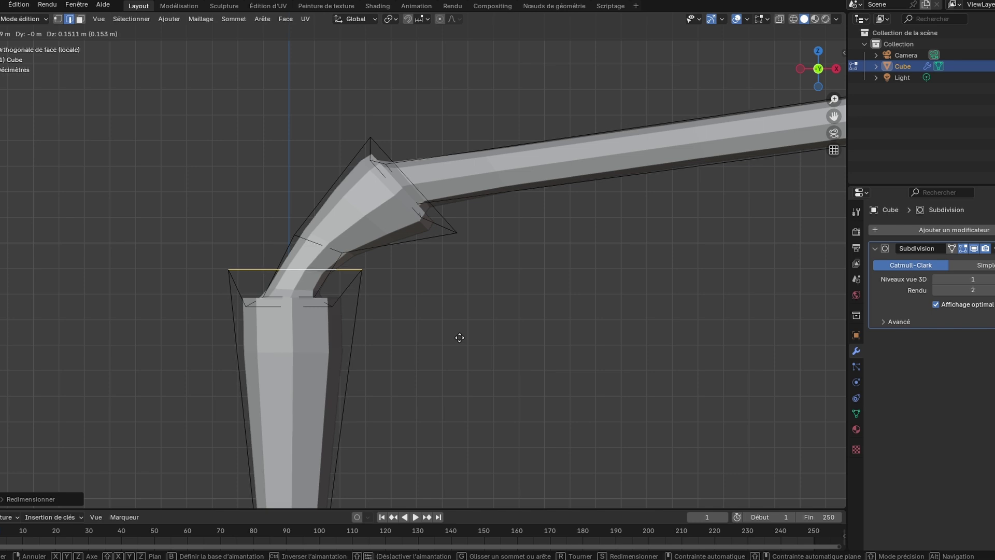
click(458, 360)
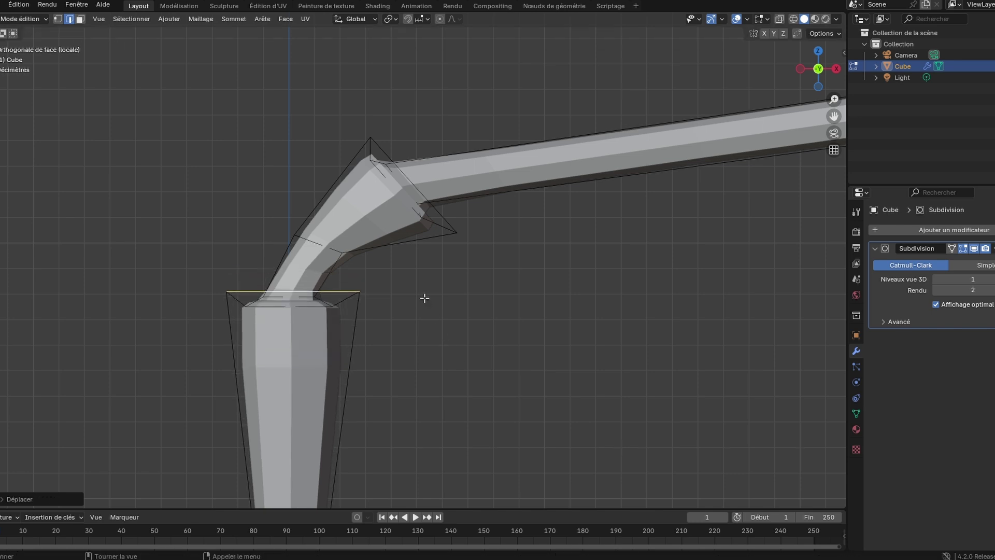
- Add a loop cut across the upper part of the bend, slid toward the bend's middle loop, and adjust its scale slightly
scroll(425, 298, up, 2)
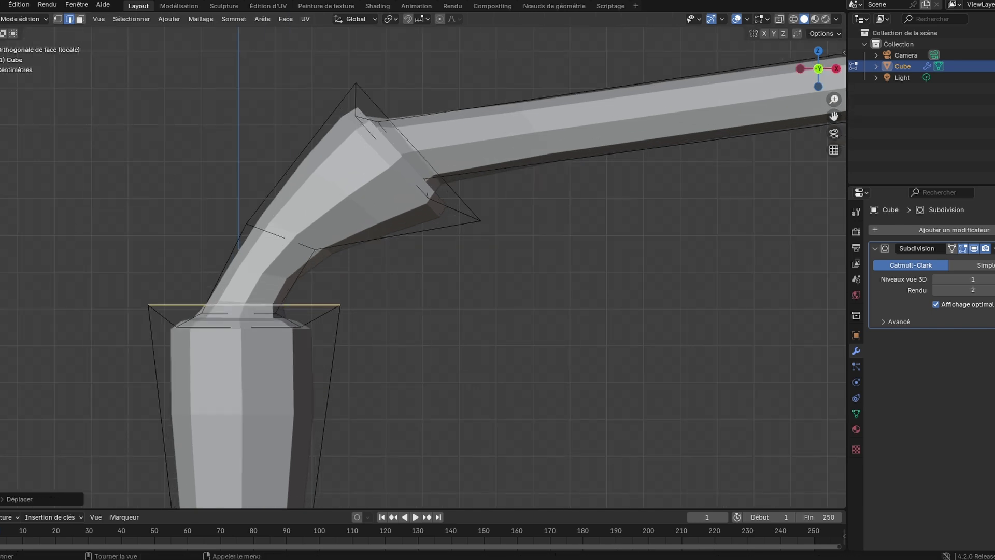
click(1, 304)
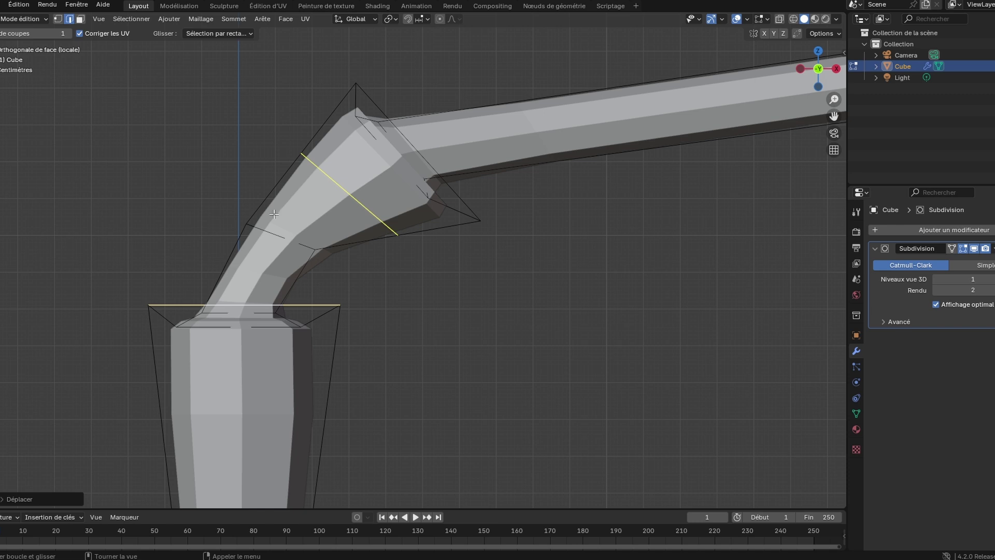
drag(275, 214, 230, 230)
key(s)
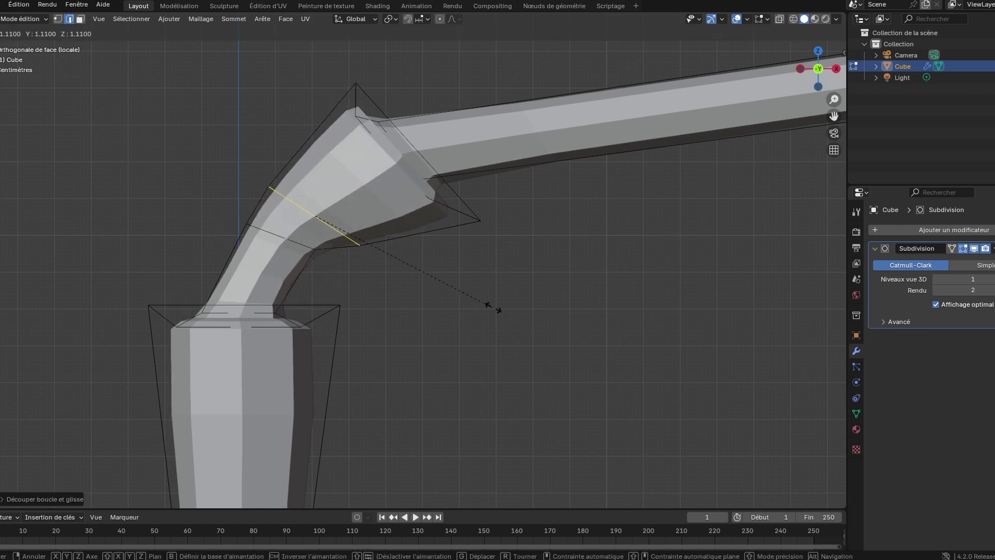
click(446, 317)
- With X-ray on and in vertex mode, select the arm's free end and scale it up to about three times its size
scroll(512, 261, down, 4)
shift+middle_drag(682, 244, 475, 278)
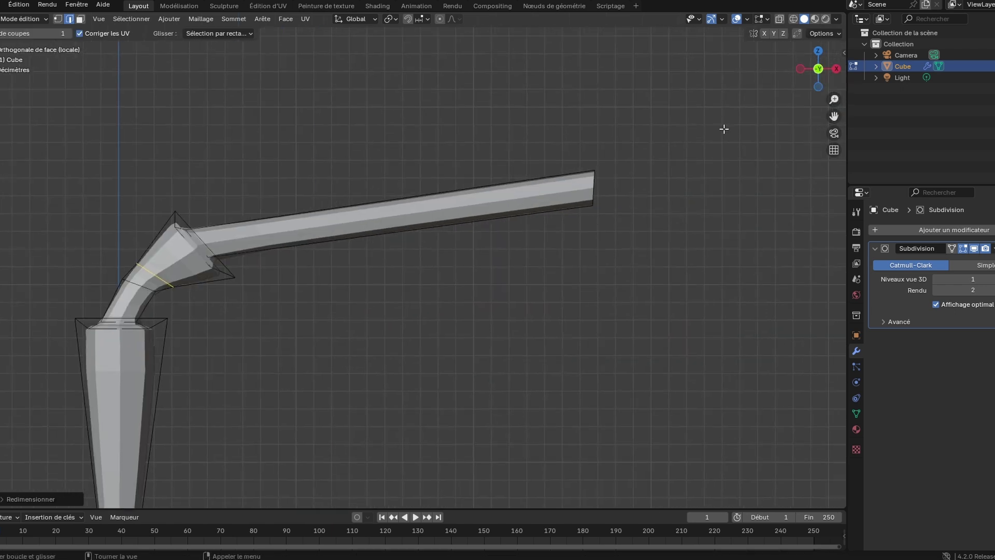
click(779, 19)
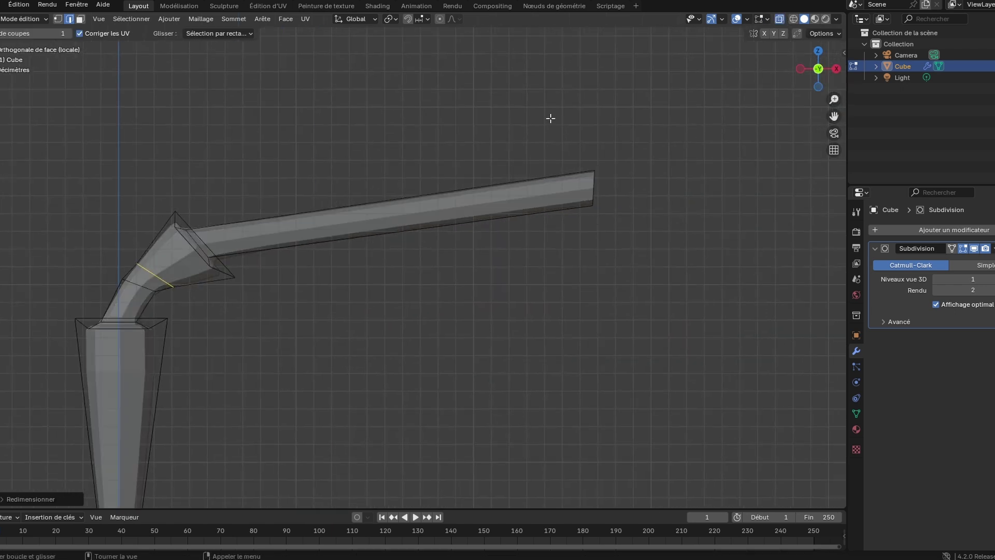
click(58, 19)
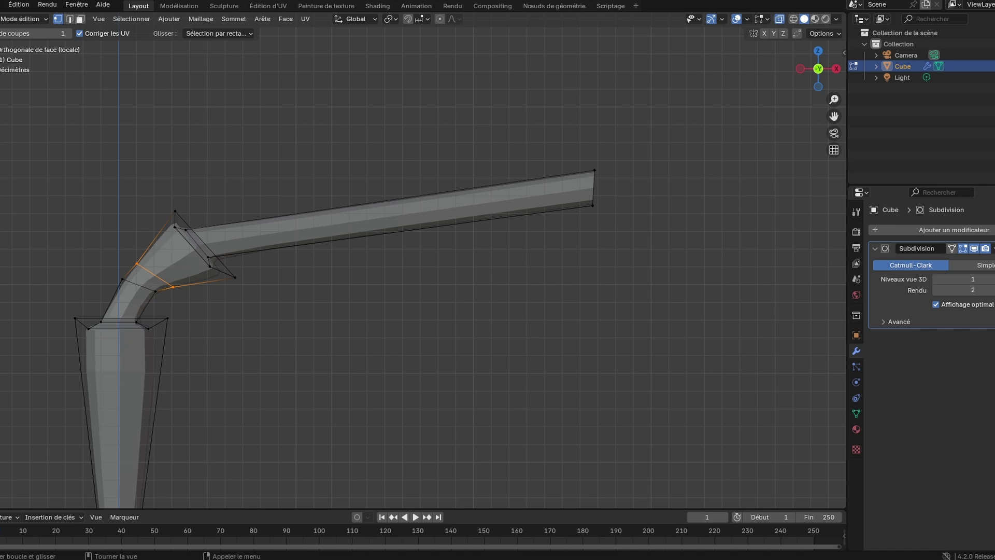
drag(558, 129, 700, 333)
key(s)
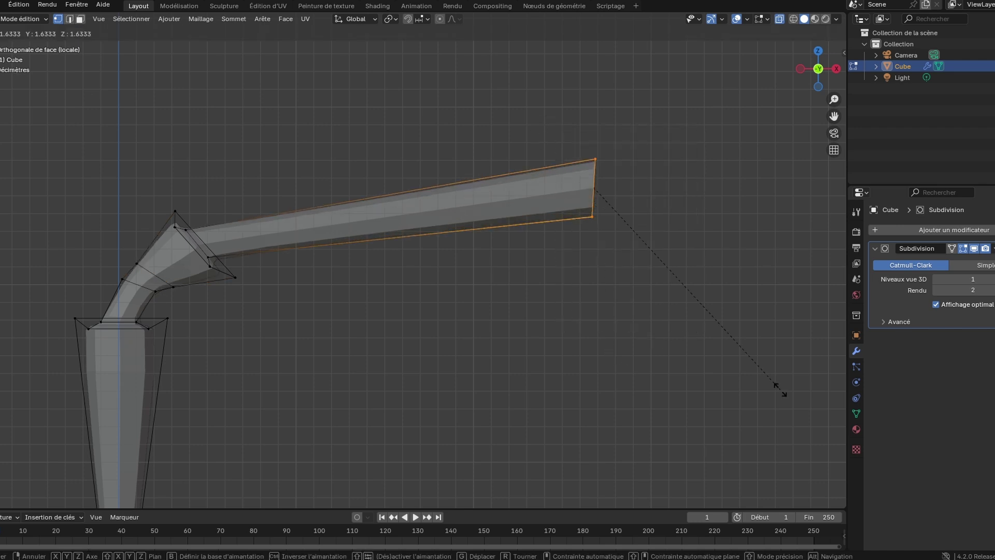
click(287, 337)
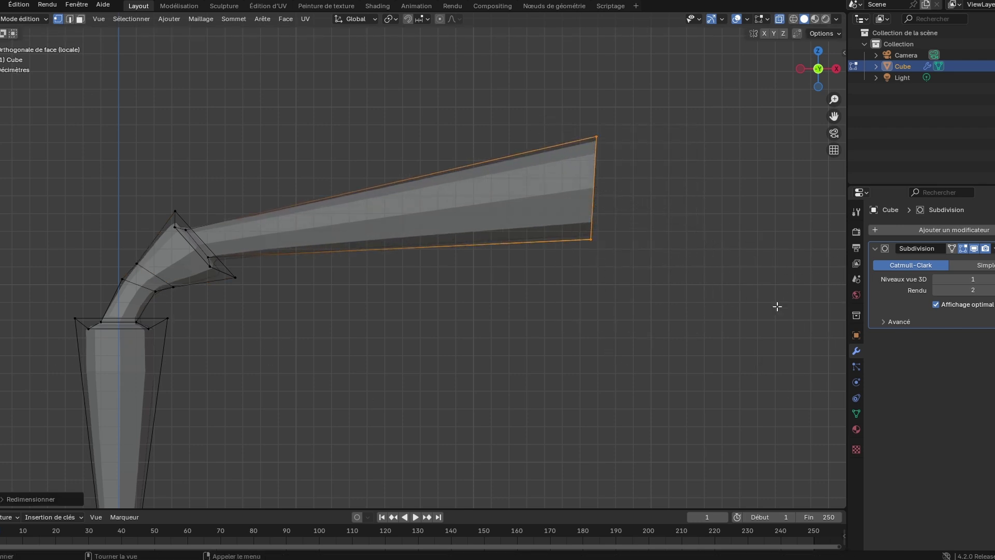
- Extrude the arm's enlarged end a short distance outward and scale the new end up to about twice its size
key(g)
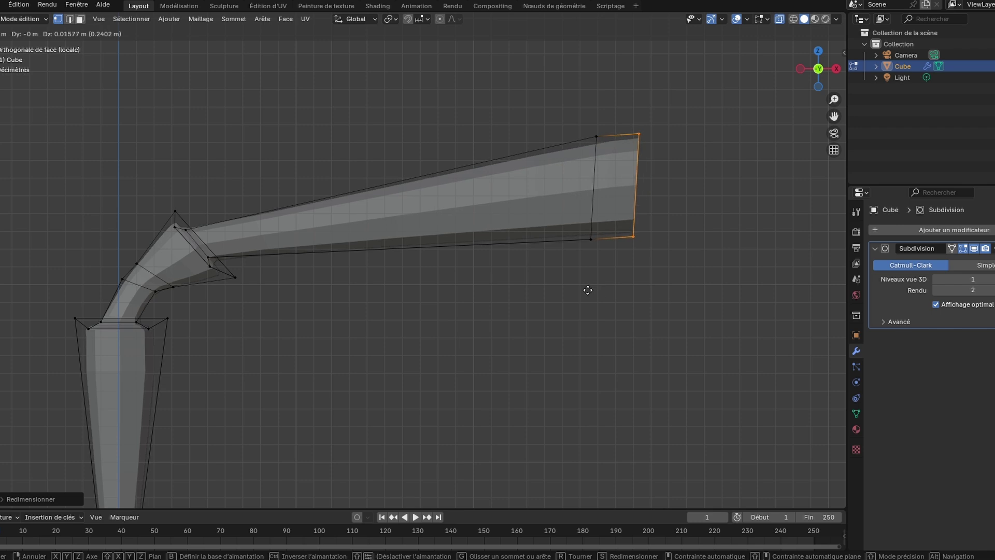
click(567, 291)
key(s)
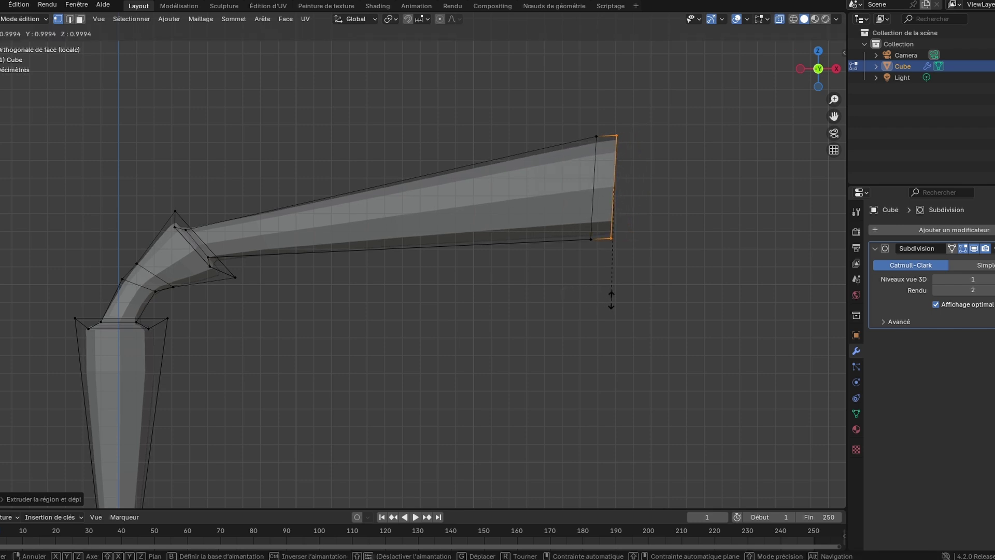
click(814, 310)
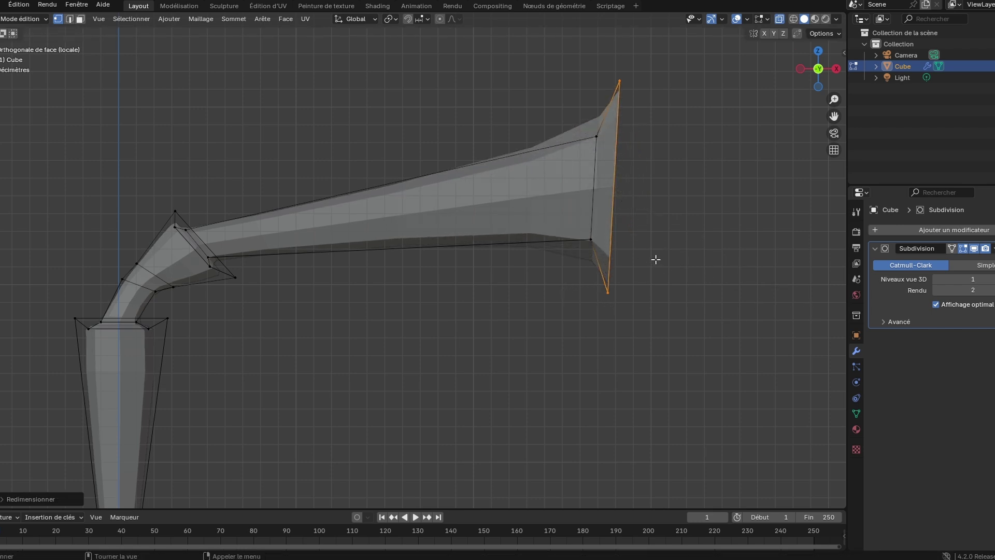
- Extrude the flared end outward and downward into a new segment, shrink its end and rotate it to follow the slope
scroll(655, 259, down, 6)
key(e)
click(666, 304)
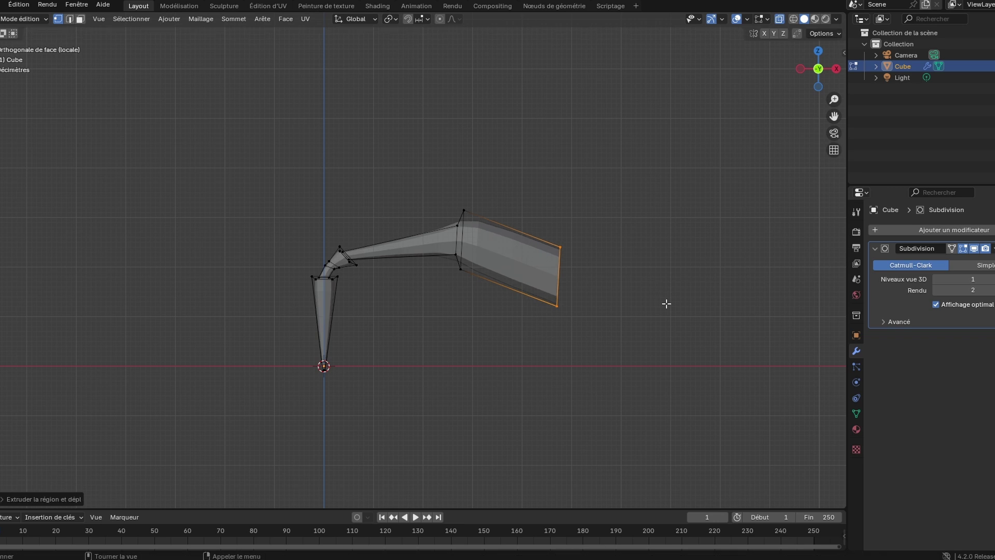
key(s)
click(580, 311)
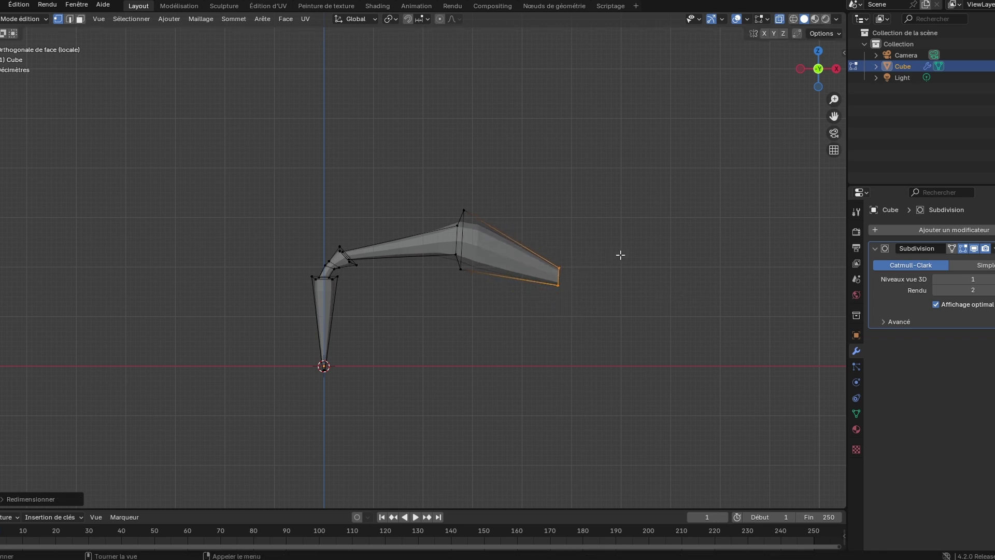
key(r)
click(631, 288)
scroll(437, 297, up, 5)
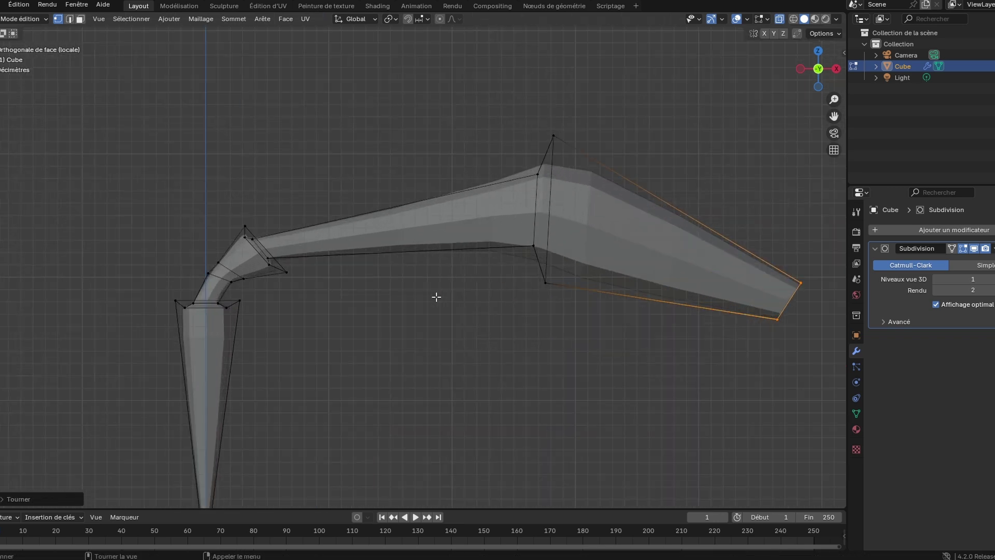
- Select the flared edge loop at the arm's upper joint in edge mode and scale it down to match the neighbouring loop
scroll(438, 299, down, 4)
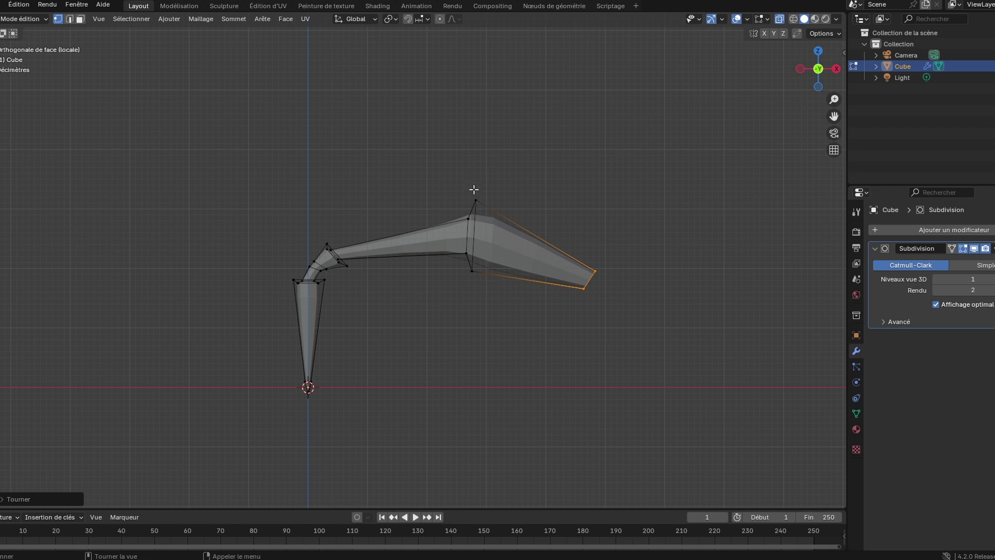
click(478, 208)
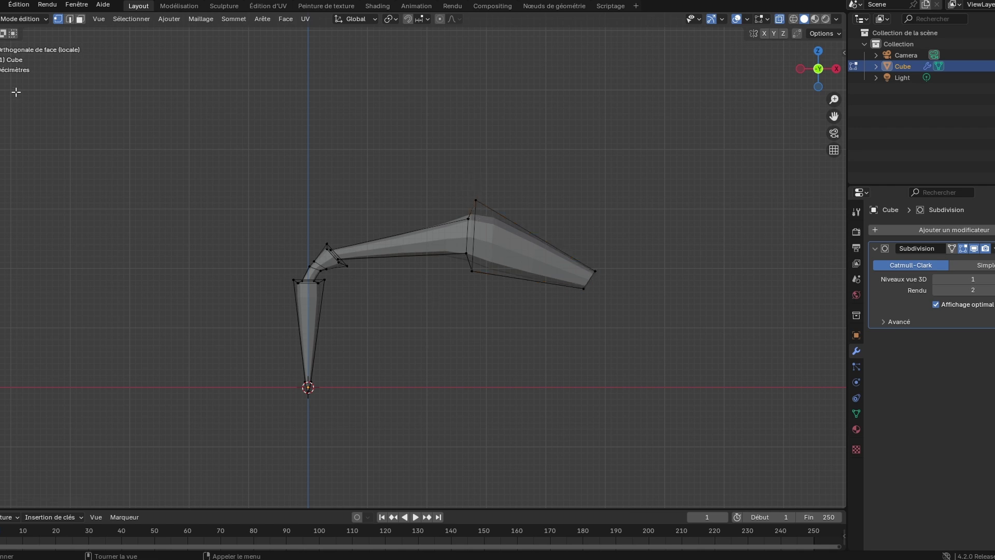
click(475, 213)
key(s)
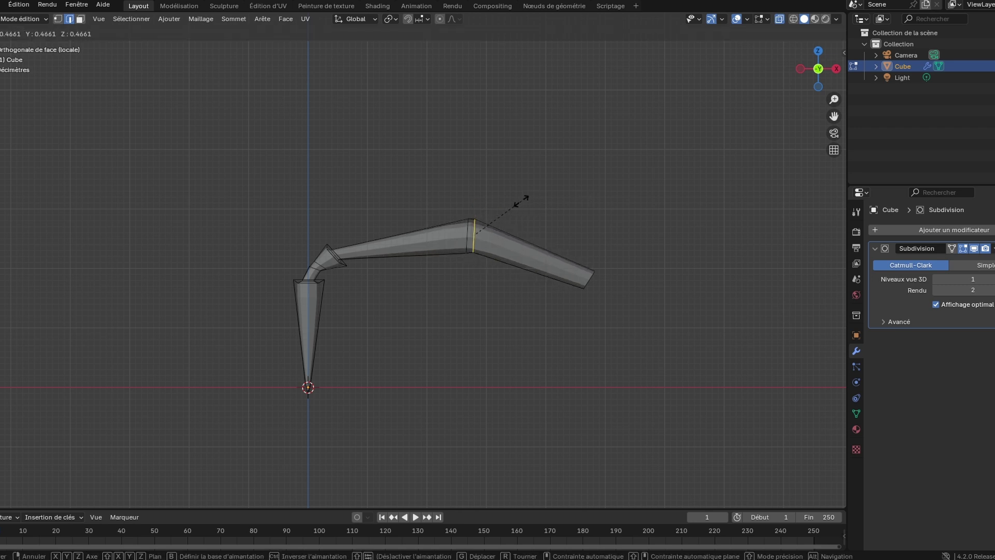
click(509, 213)
- Add a loop cut around the middle of the vertical section and scale it down to thin the lower leg
scroll(359, 251, up, 3)
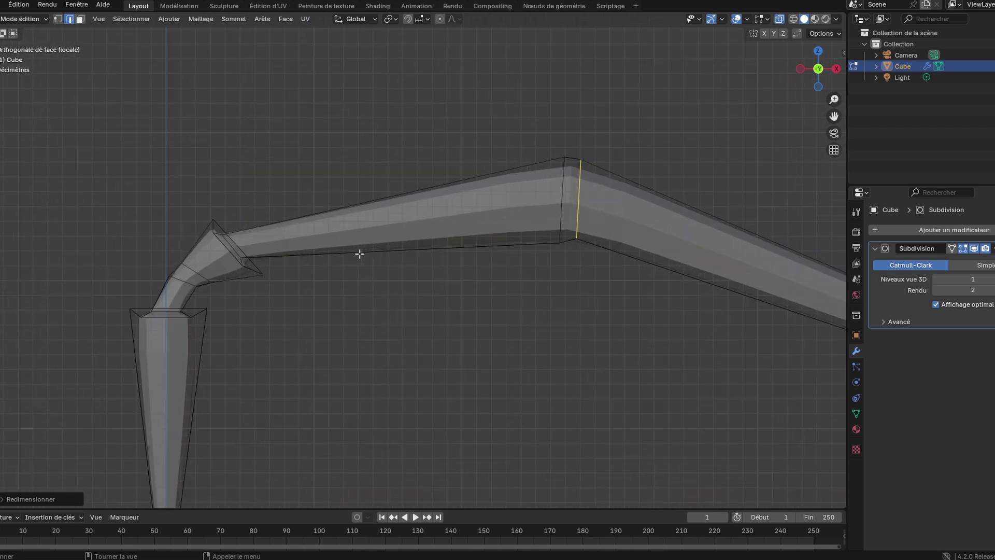
scroll(184, 339, down, 2)
shift+middle_drag(290, 312, 360, 293)
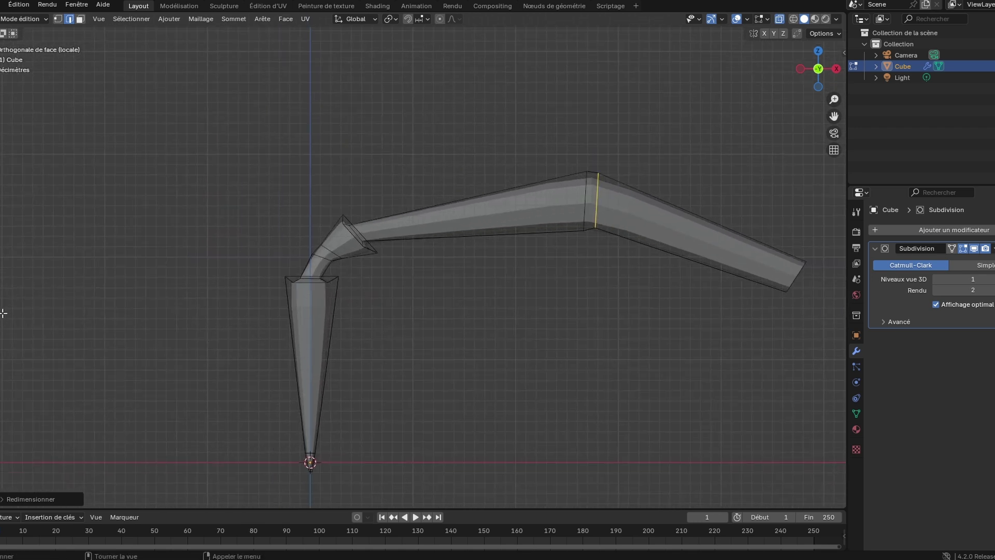
key(ctrl+r)
click(300, 349)
key(s)
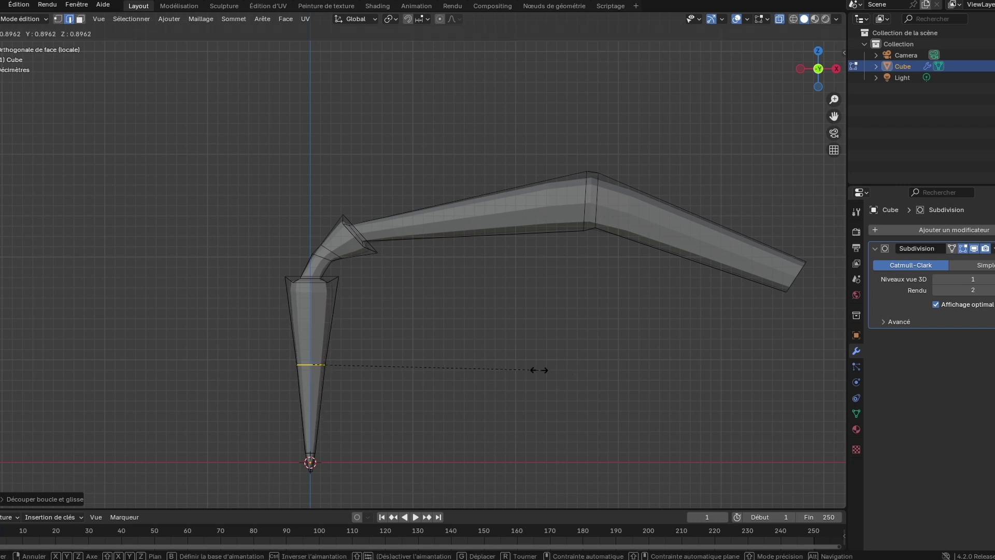
click(390, 368)
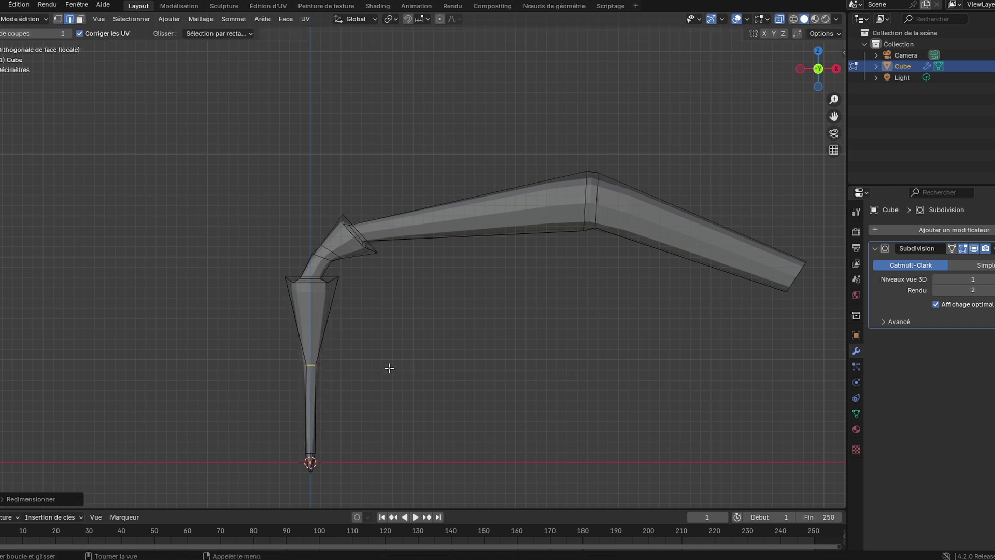
- Move the narrow loop up along Z to just below the widened joint and enlarge it slightly
key(g)
key(z)
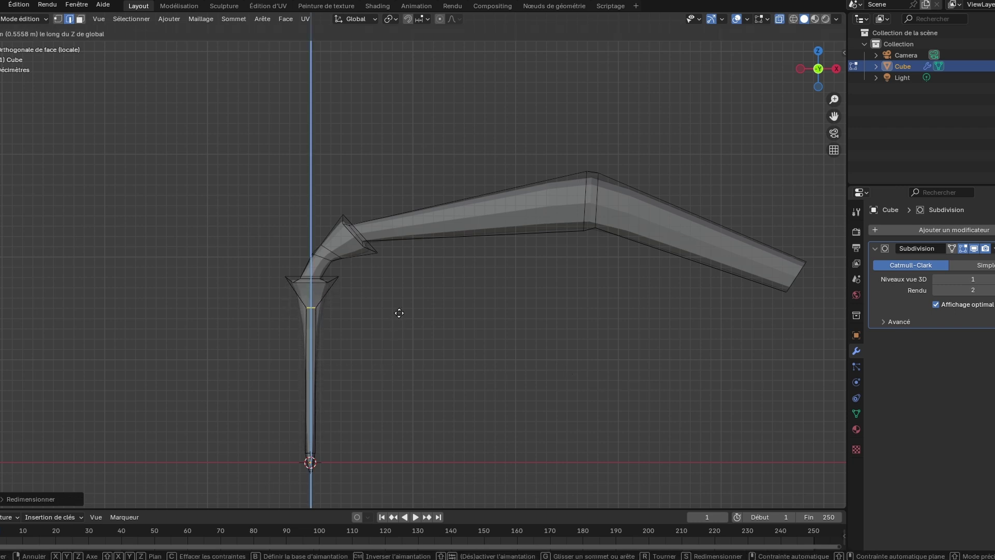
click(404, 323)
key(s)
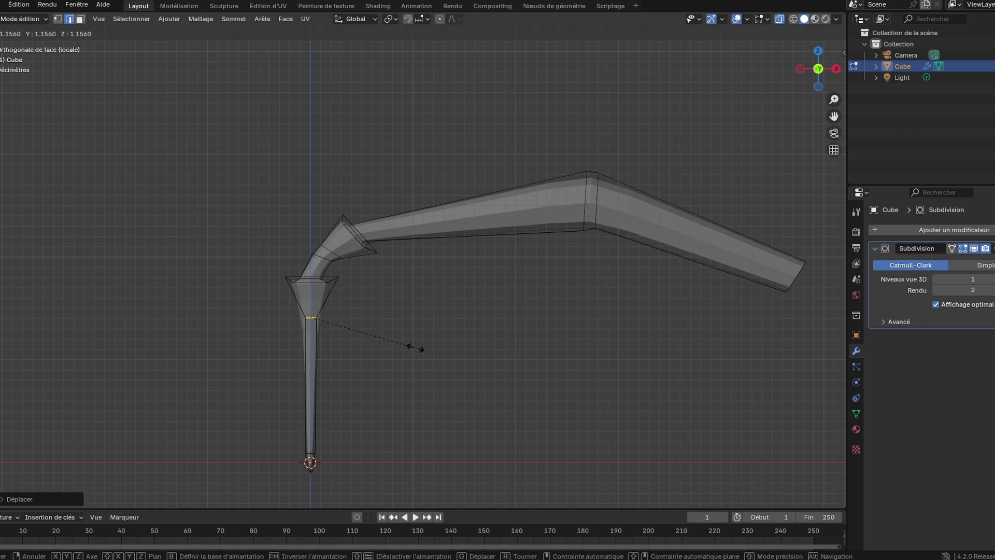
click(422, 322)
- Add a loop cut in the bend just below its upper widened loop and scale it down
click(346, 260)
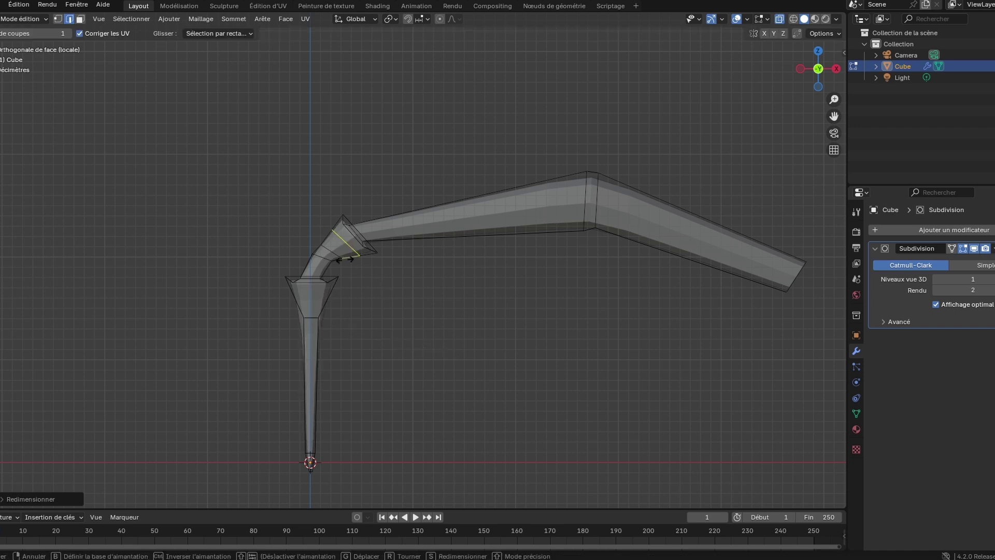
right_click(345, 259)
key(s)
right_click(456, 306)
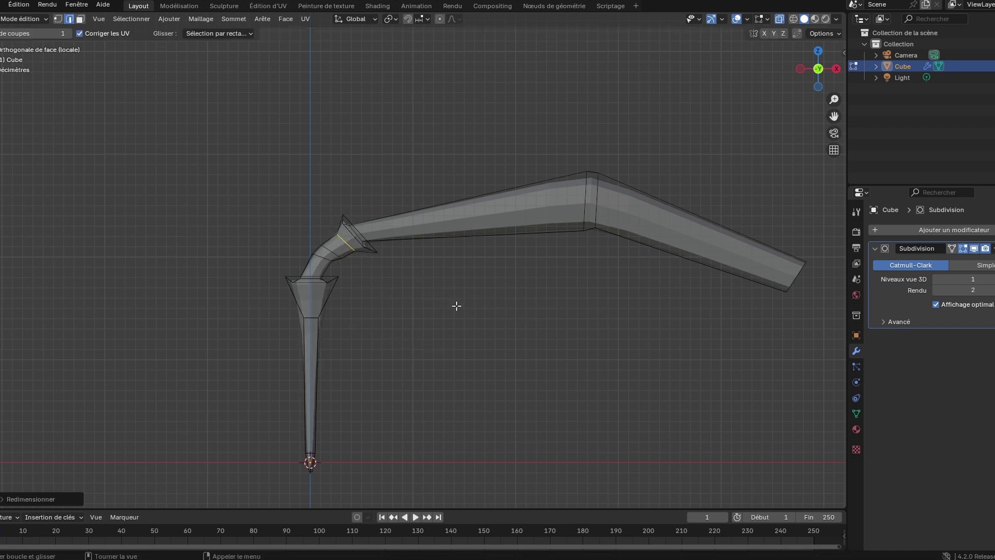
- Add two loop cuts along the arm, at its middle and closer to the upper joint, scaling each down
key(s)
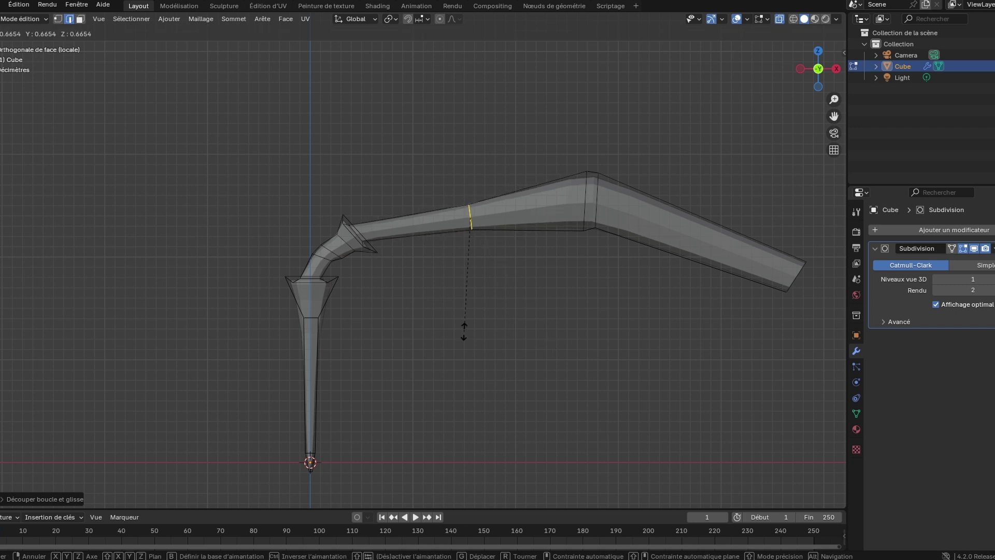
click(480, 289)
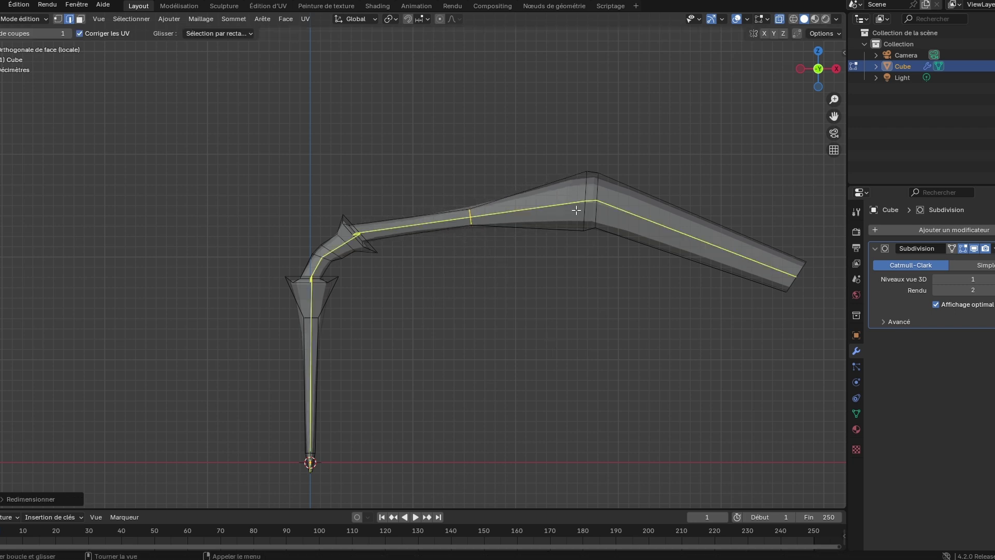
click(531, 190)
key(s)
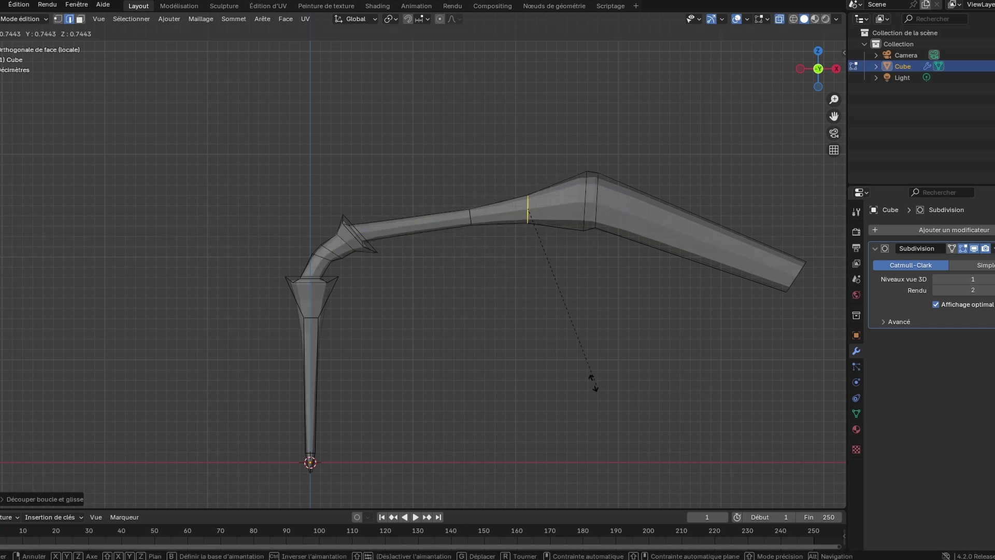
click(547, 348)
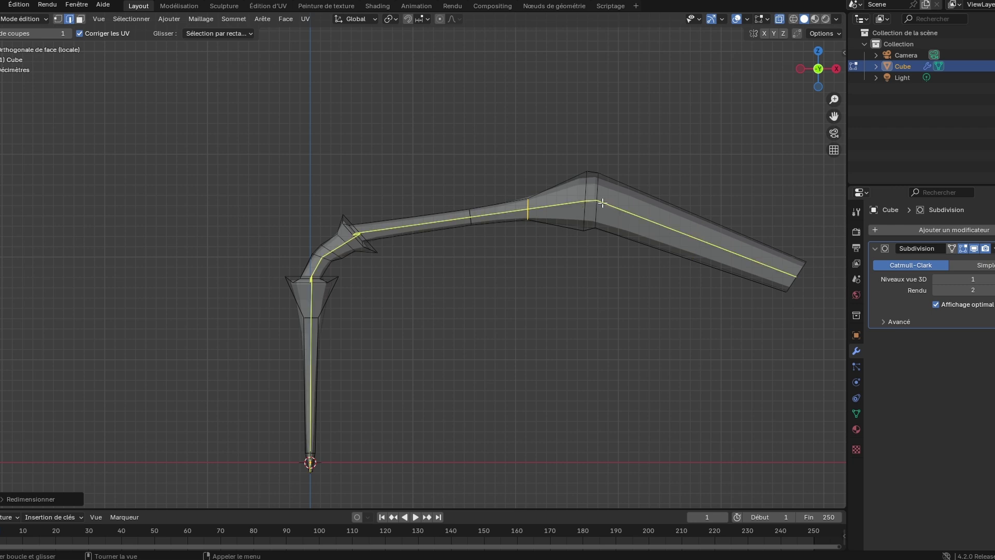
- Add a loop cut to the sloping end segment, move it right beside the upper joint and scale it down to about 0.71
click(640, 204)
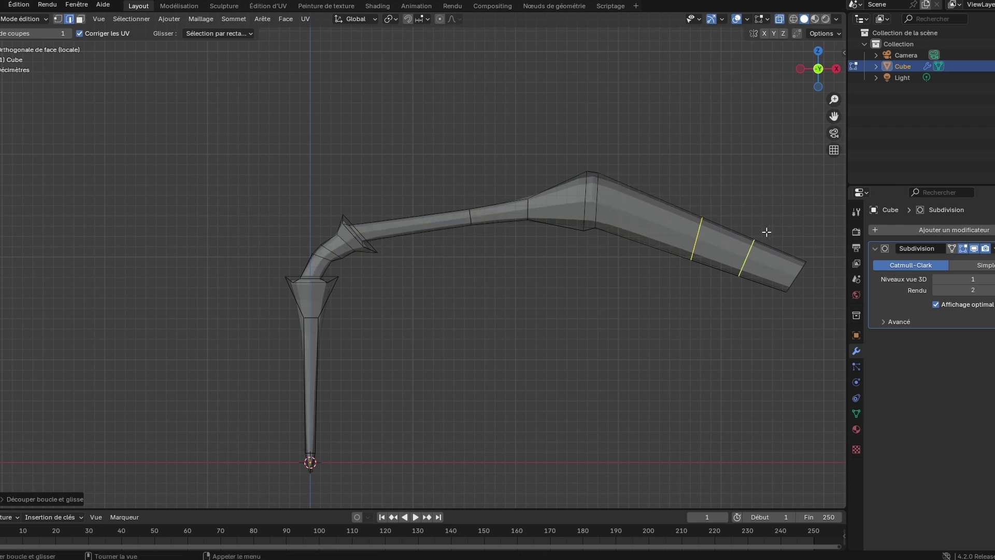
key(g)
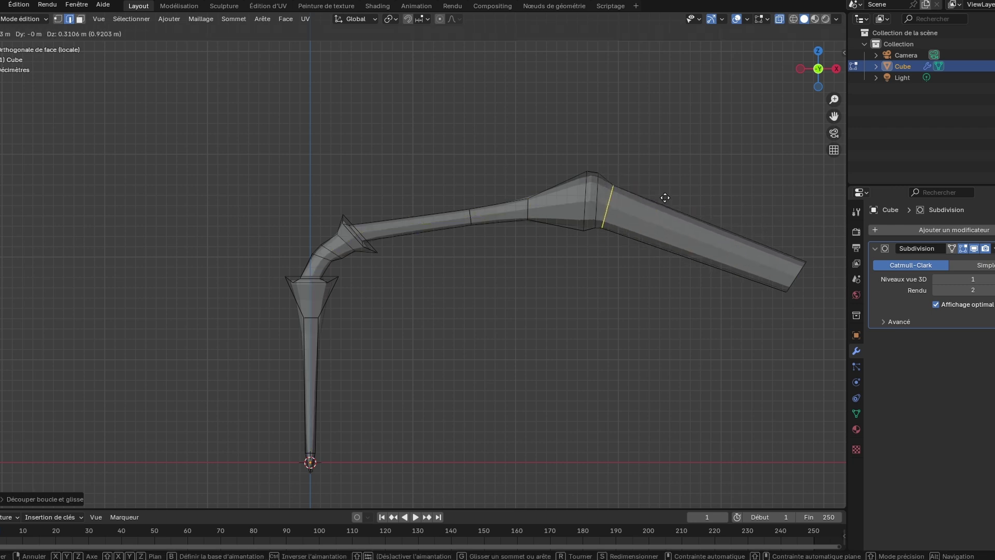
click(663, 198)
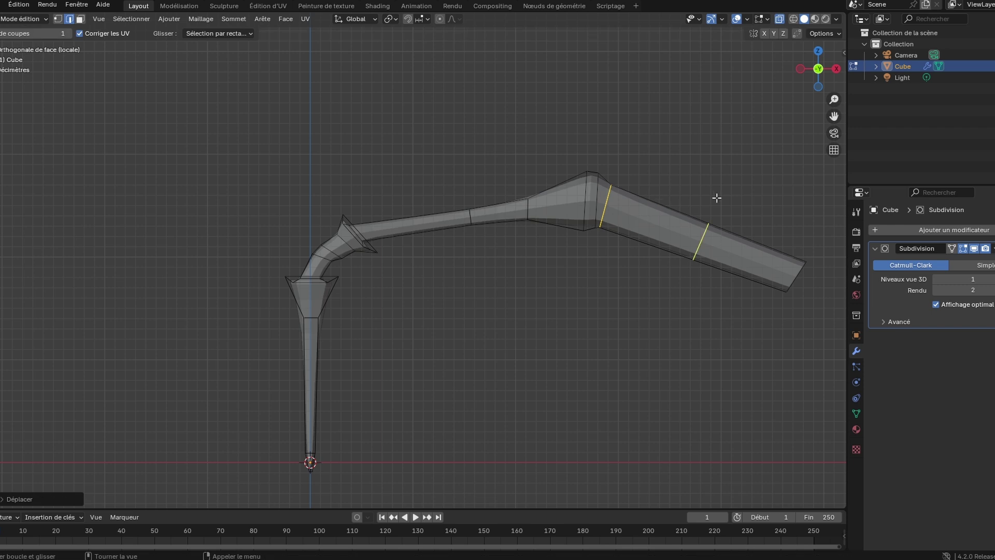
key(s)
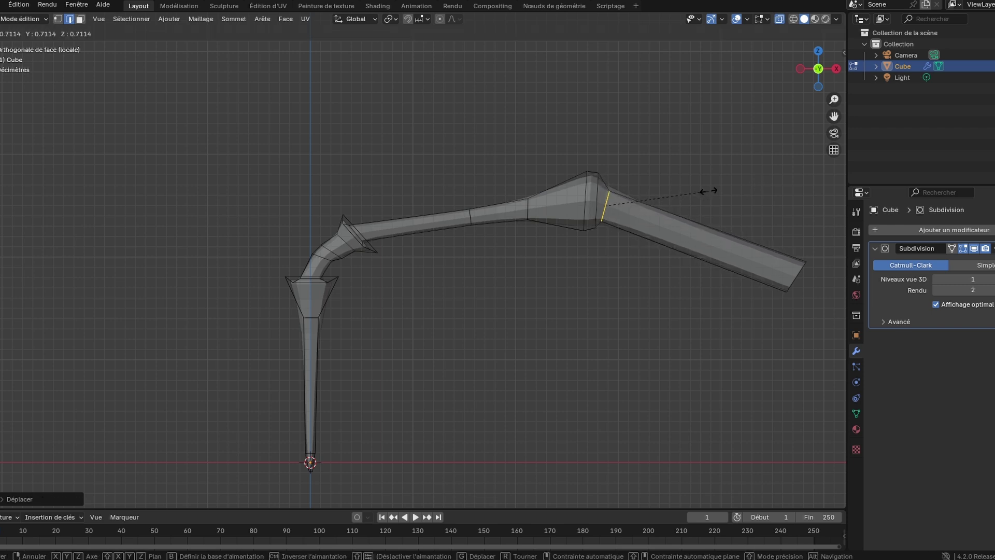
click(708, 192)
key(w)
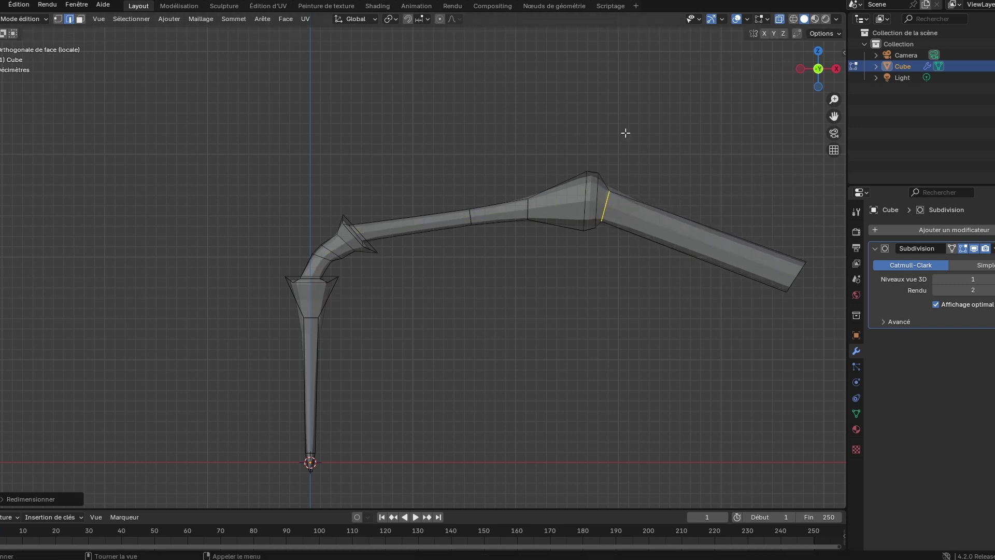
- Scale the first of the upper joint's two close loops up to about 1.45 and move it slightly toward the sloping segment
alt+click(587, 178)
alt+click(587, 177)
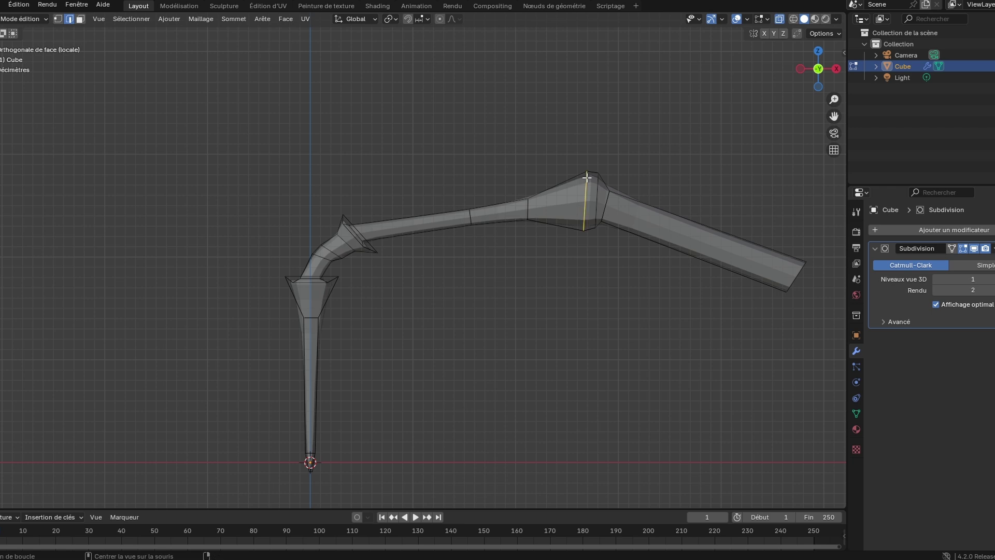
key(s)
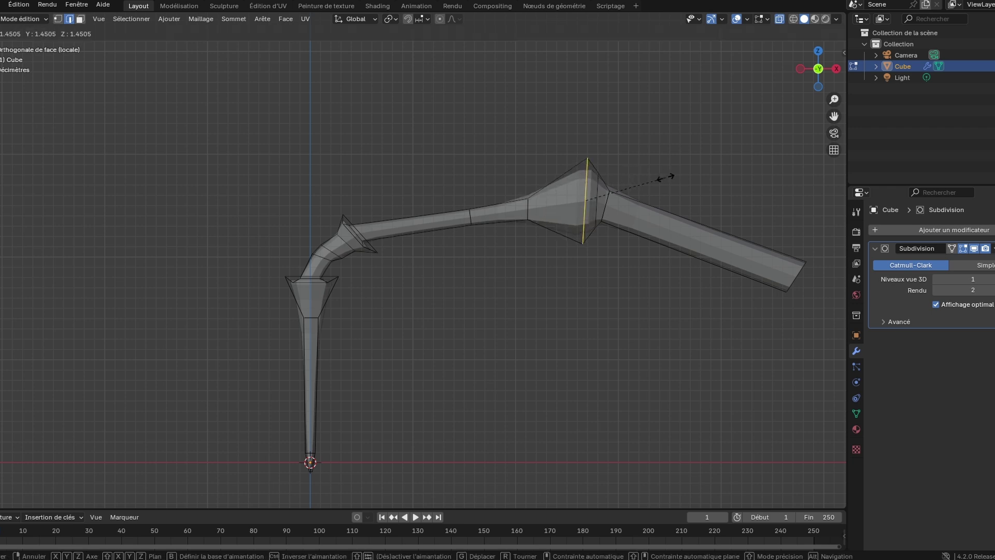
click(662, 177)
key(g)
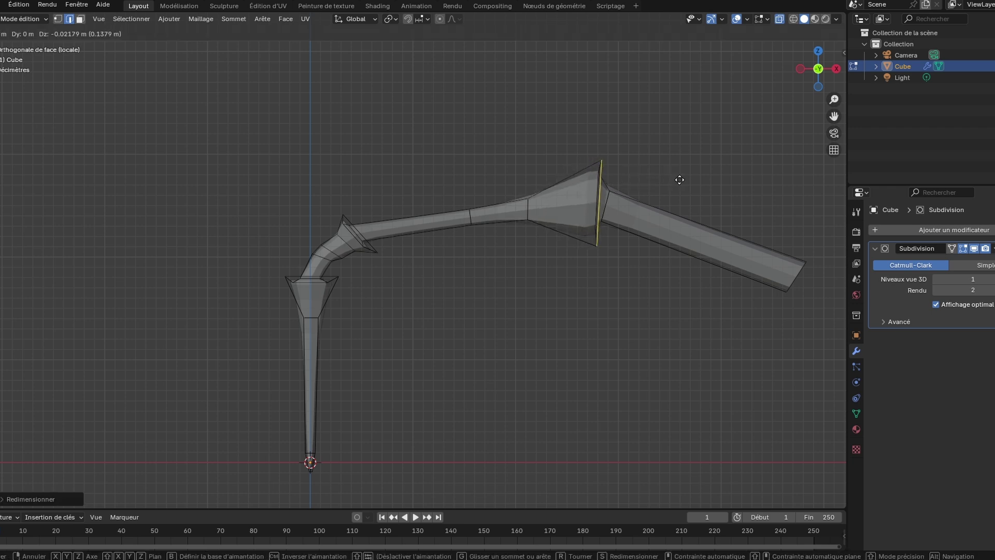
click(672, 180)
click(497, 325)
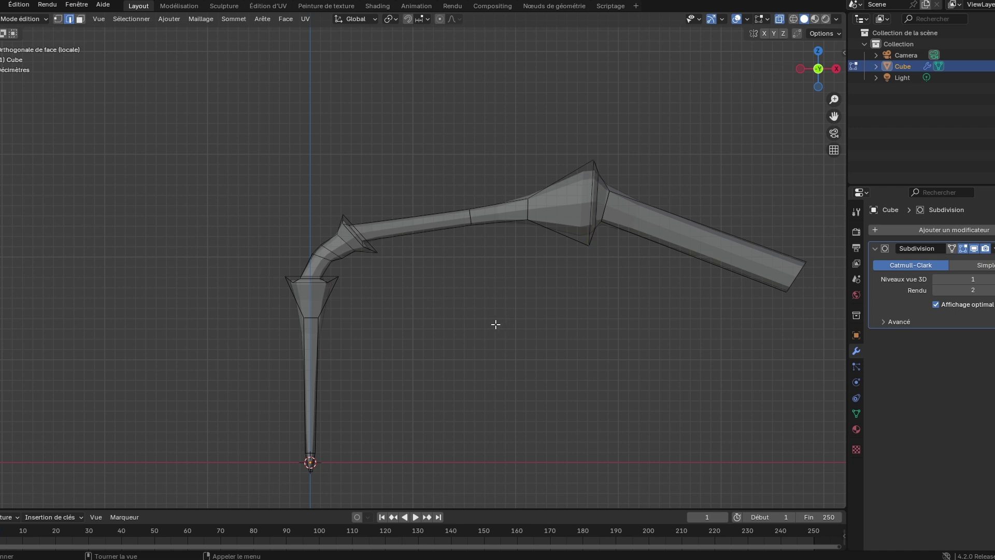
- Set the Subdivision modifier's viewport levels to 2, return to Object Mode and shade the leg smooth
scroll(496, 326, down, 2)
scroll(496, 326, up, 2)
click(994, 279)
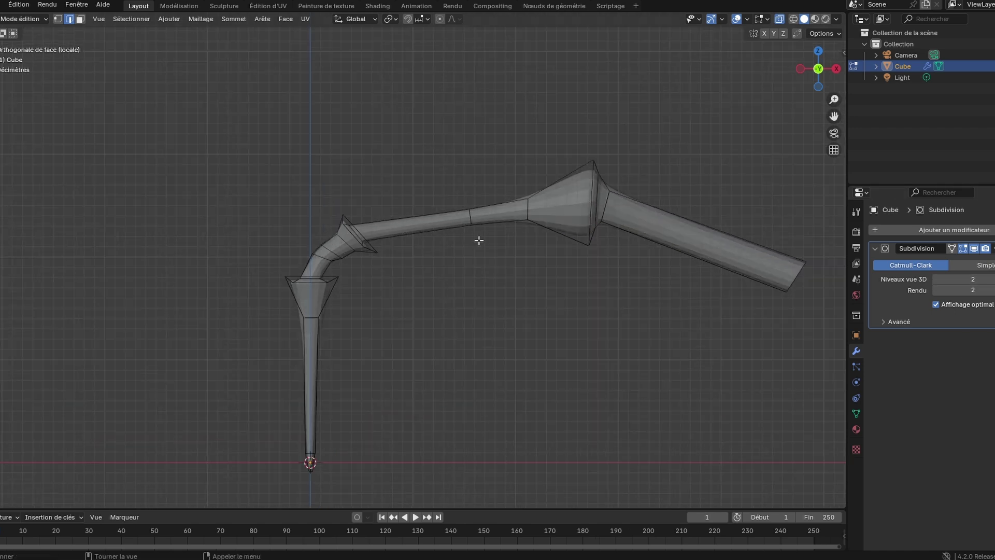
click(24, 19)
click(24, 30)
right_click(509, 223)
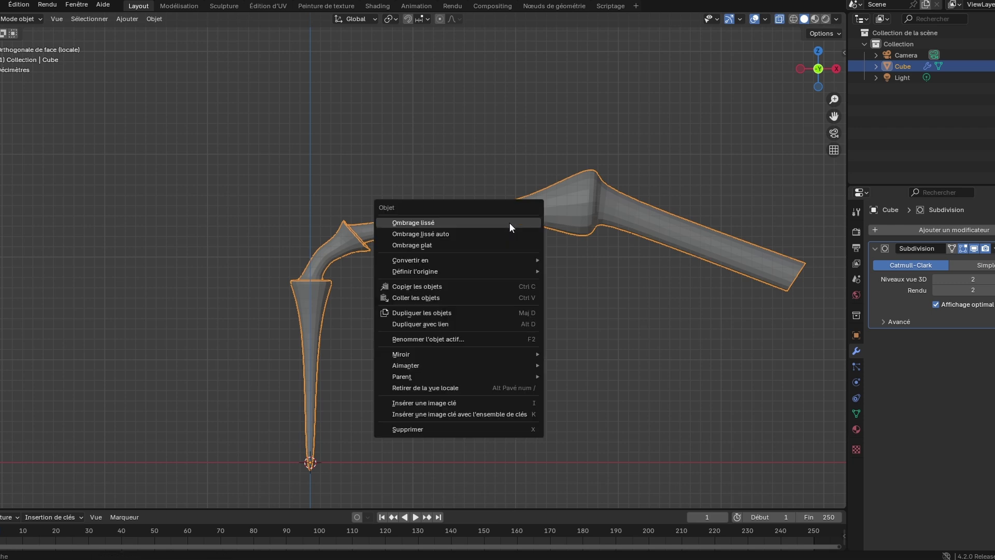
click(498, 222)
- Turn off X-ray and examine the smoothed leg's silhouette in perspective and in front view
middle_drag(468, 305, 449, 324)
click(449, 324)
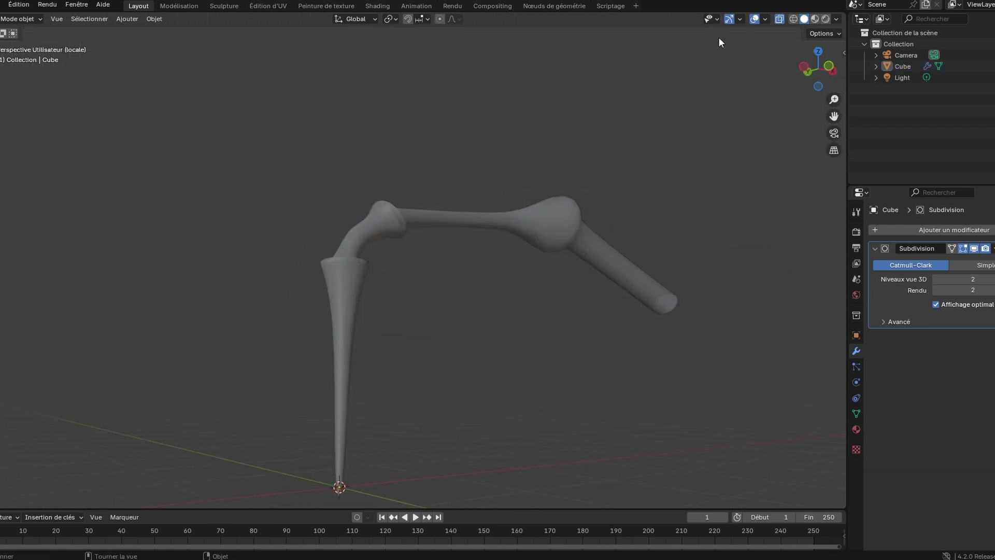
click(778, 20)
middle_drag(463, 328, 431, 333)
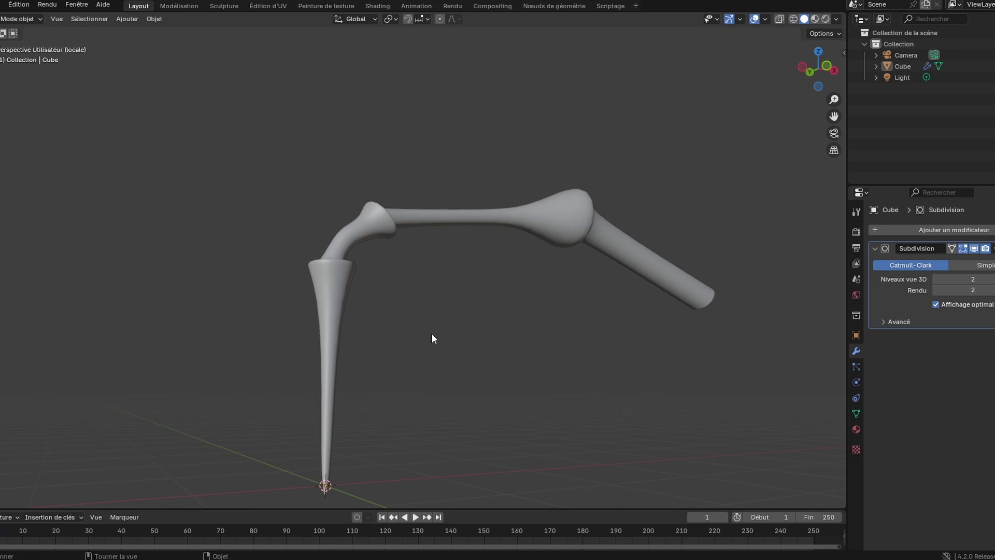
key(KP_1)
scroll(432, 333, up, 3)
scroll(431, 332, down, 2)
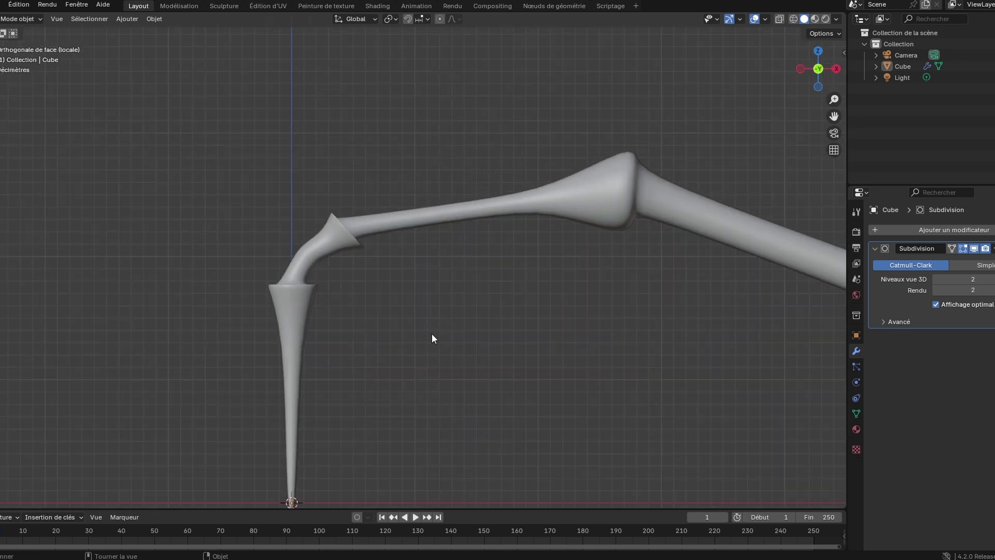
scroll(420, 332, down, 2)
scroll(421, 331, up, 1)
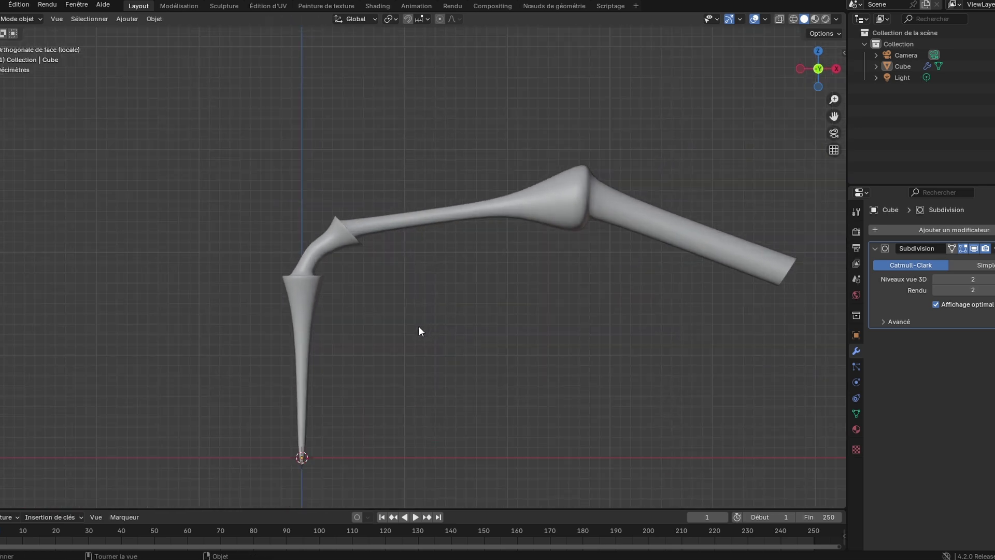
scroll(306, 367, up, 2)
scroll(307, 367, down, 2)
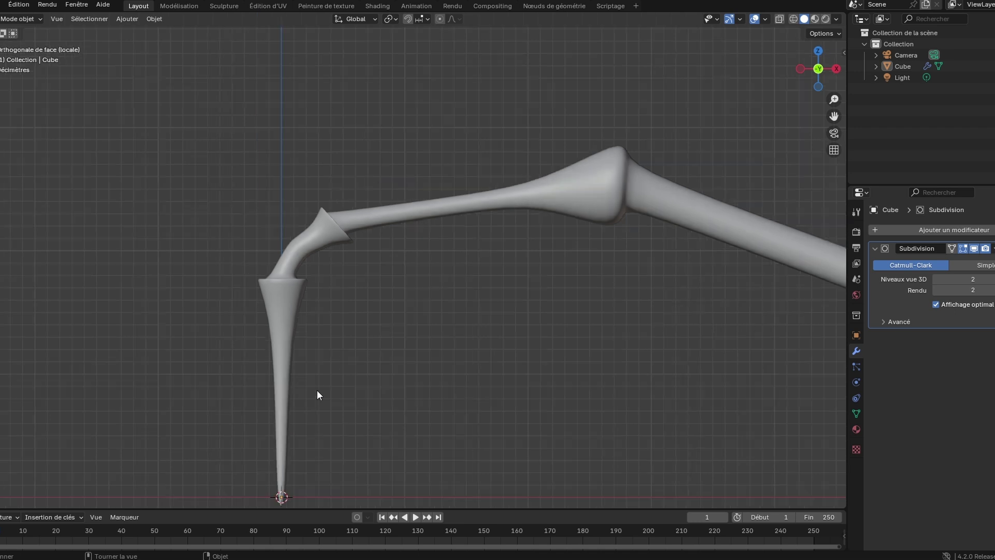
- In Edit Mode with X-ray on, select the leg's tip vertices, rotate them and move them toward positive X and slightly up
scroll(321, 431, up, 5)
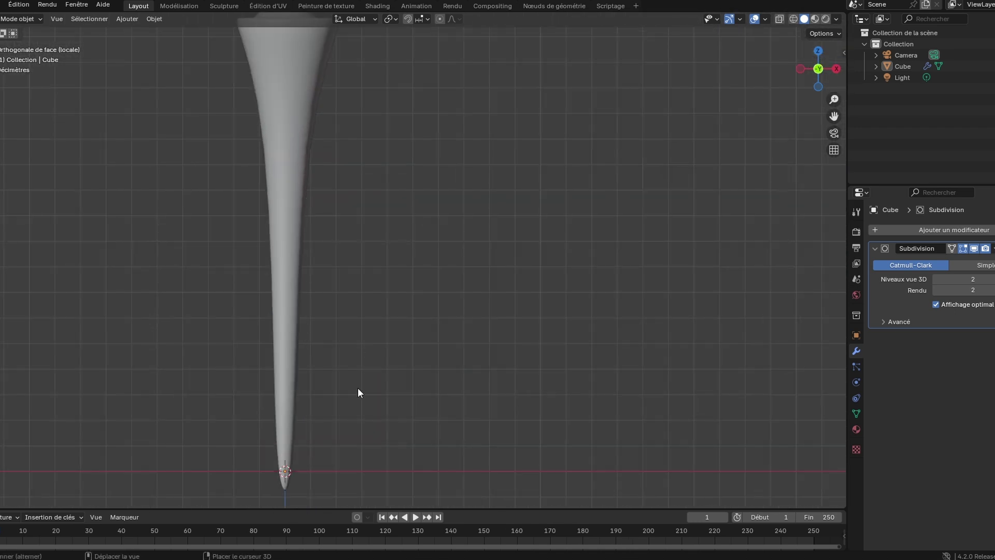
click(363, 341)
key(Tab)
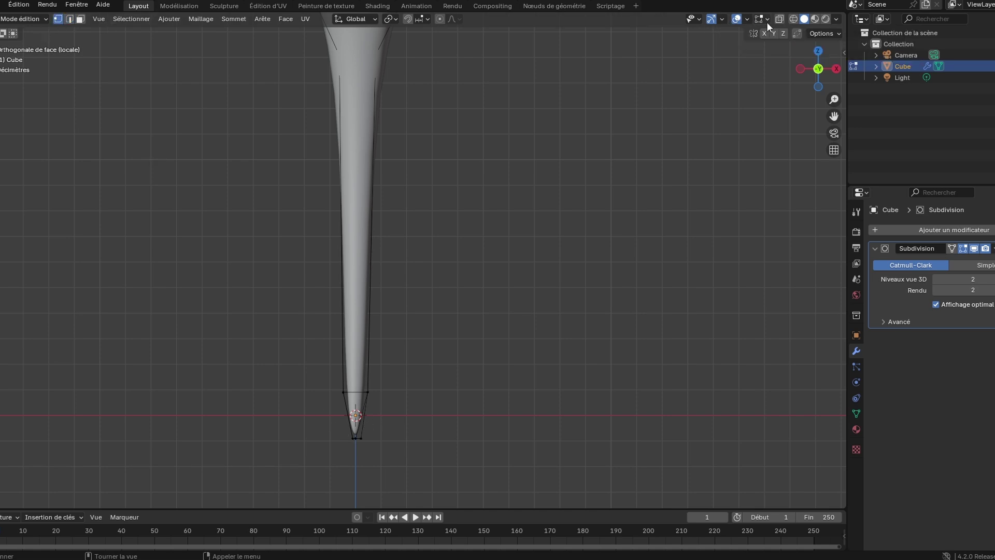
click(780, 19)
drag(330, 429, 439, 473)
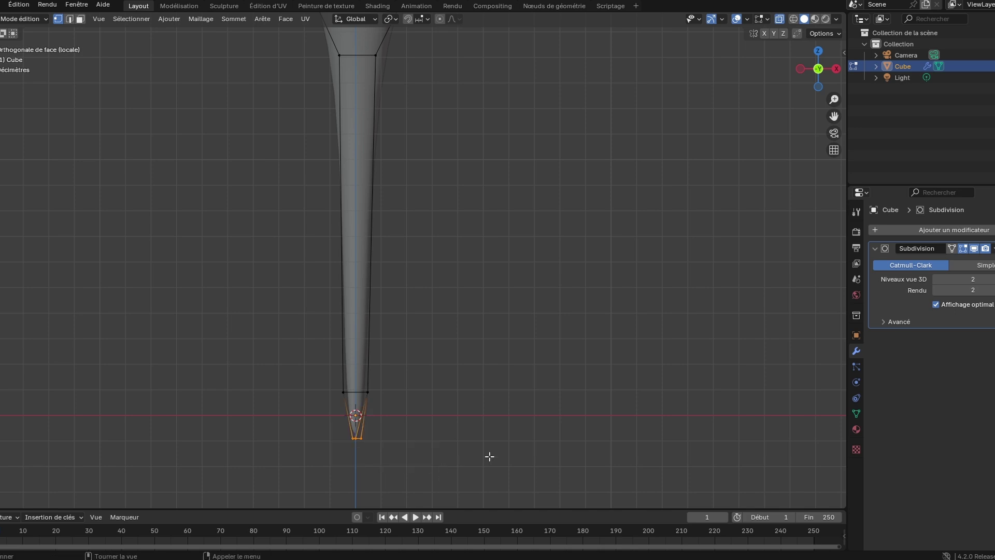
key(r)
click(520, 363)
key(g)
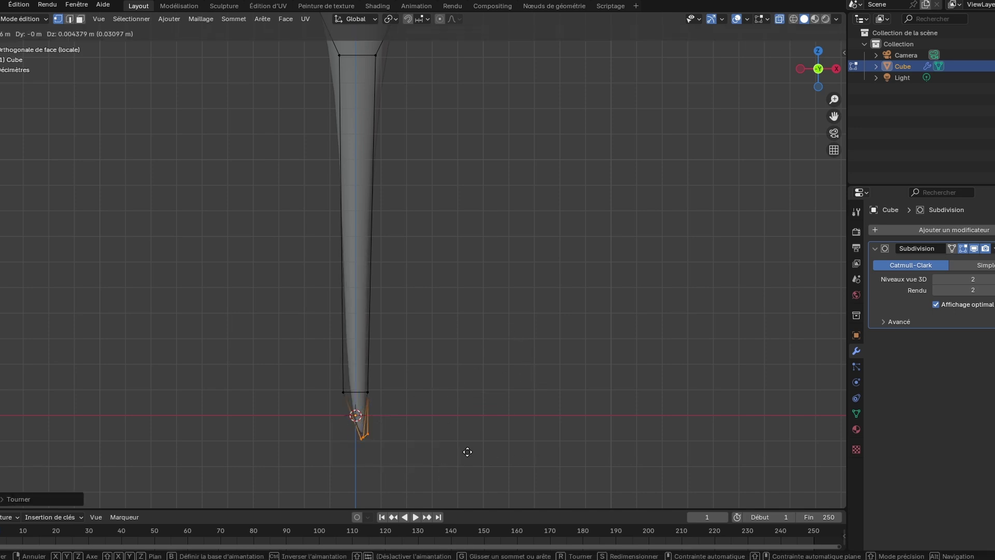
click(482, 442)
- Move the loop above the tip toward negative X and slightly up, and add a loop cut between it and the tip
drag(306, 357, 401, 407)
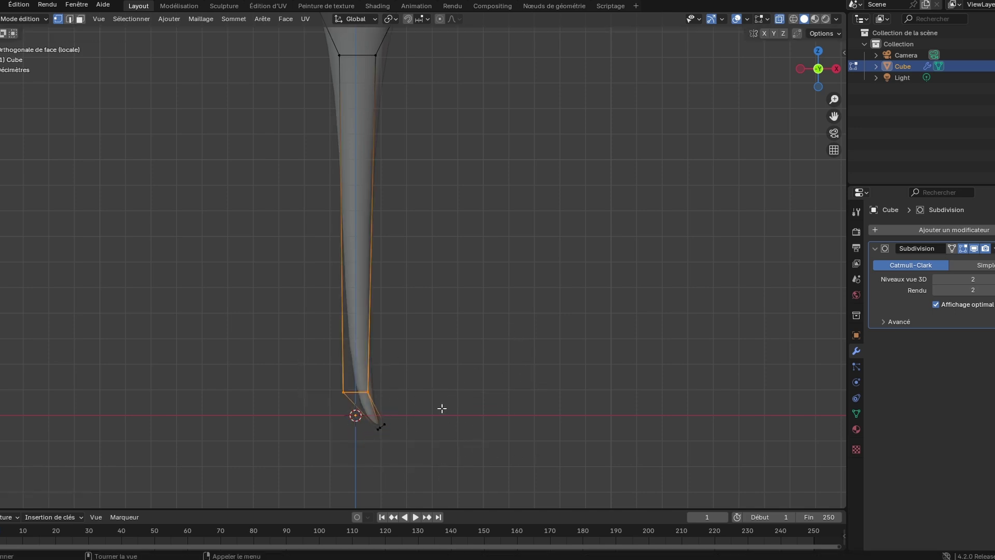
key(g)
click(412, 419)
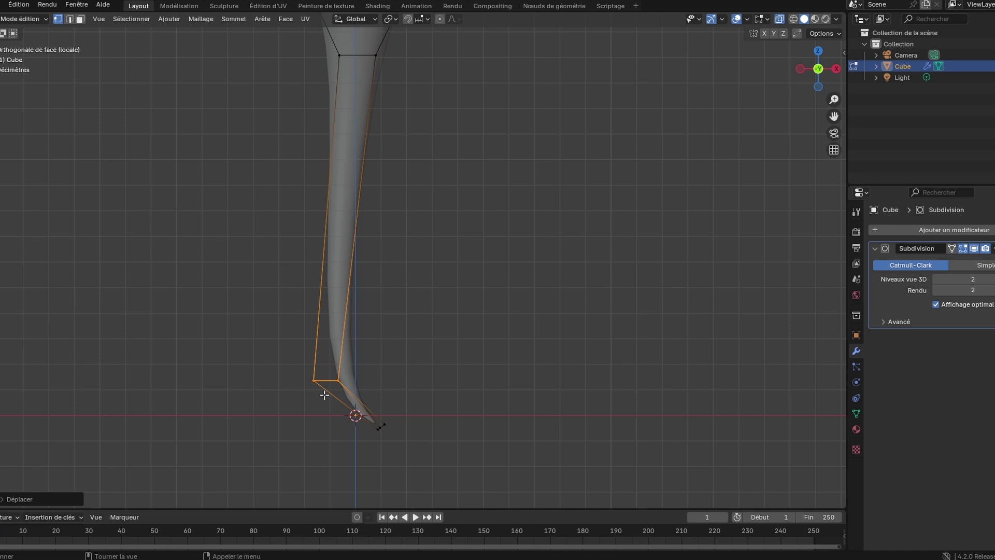
key(k)
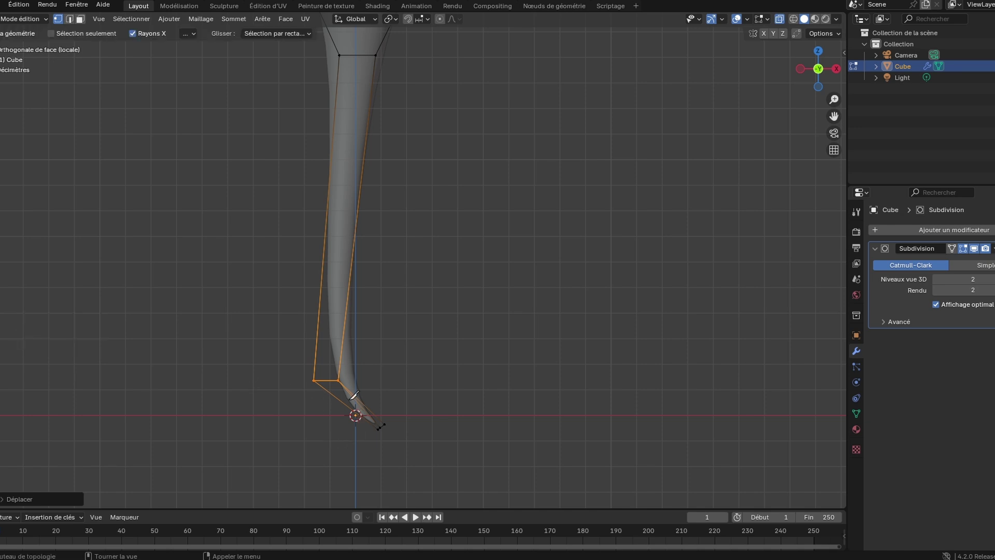
key(ctrl+r)
click(345, 402)
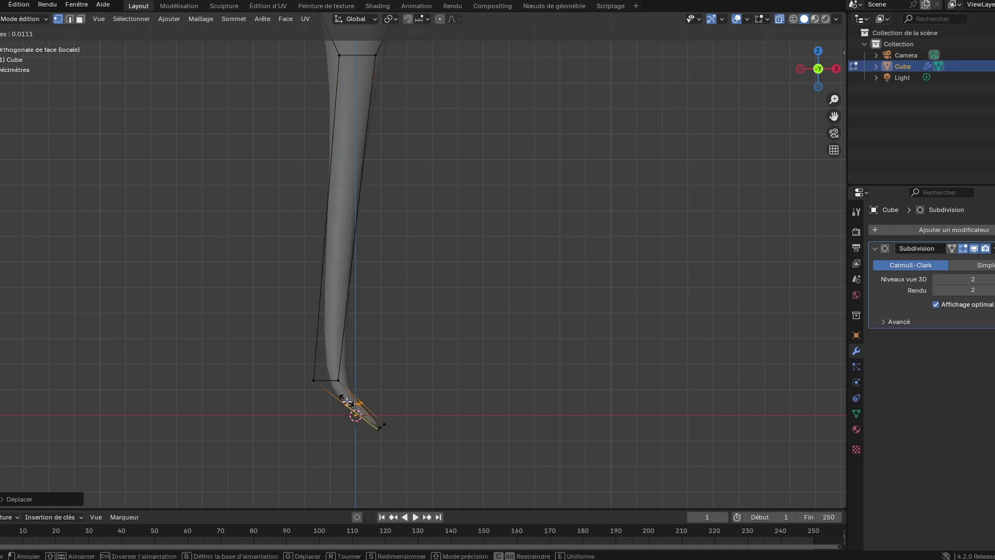
- Try moving the new loop near the tip down and toward negative X as a heel, and undo it
key(g)
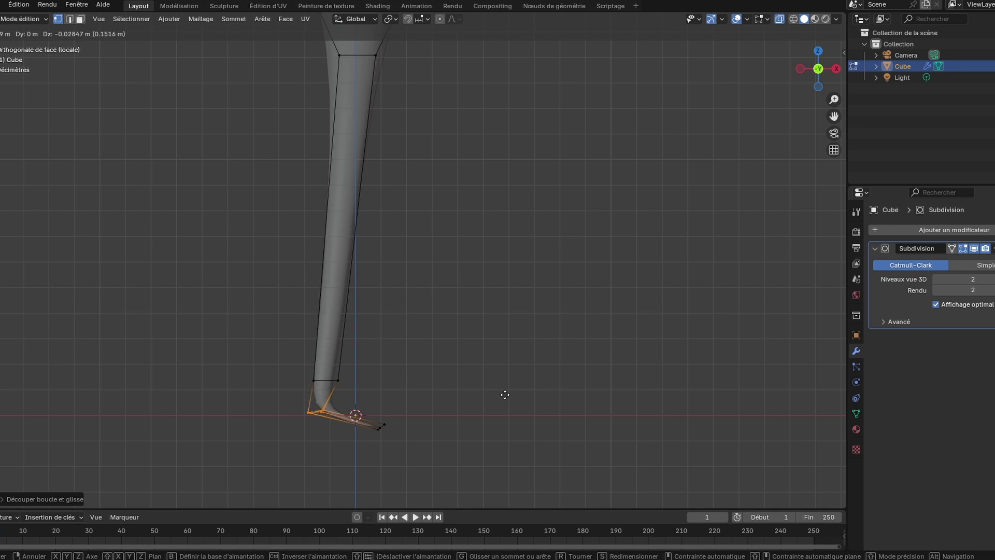
click(509, 396)
drag(370, 435, 365, 450)
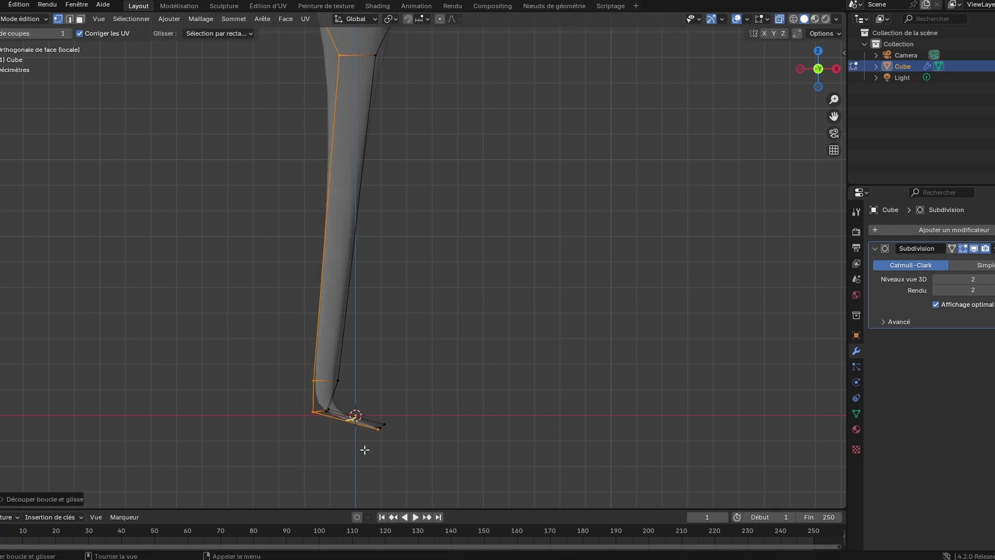
key(ctrl+z)
key(ctrl+z)
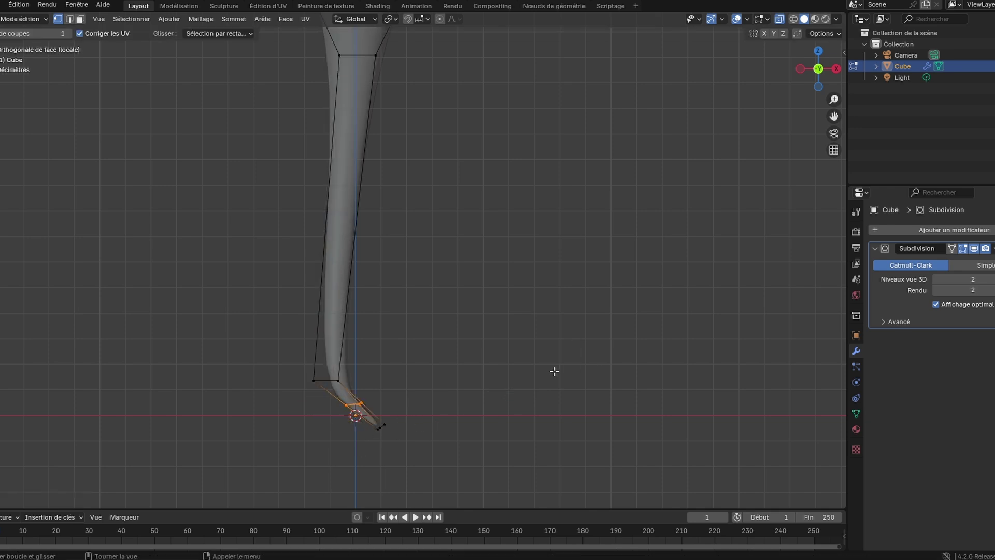
- Select the tip vertices, rotate them and move them back close to the newly added loop
key(w)
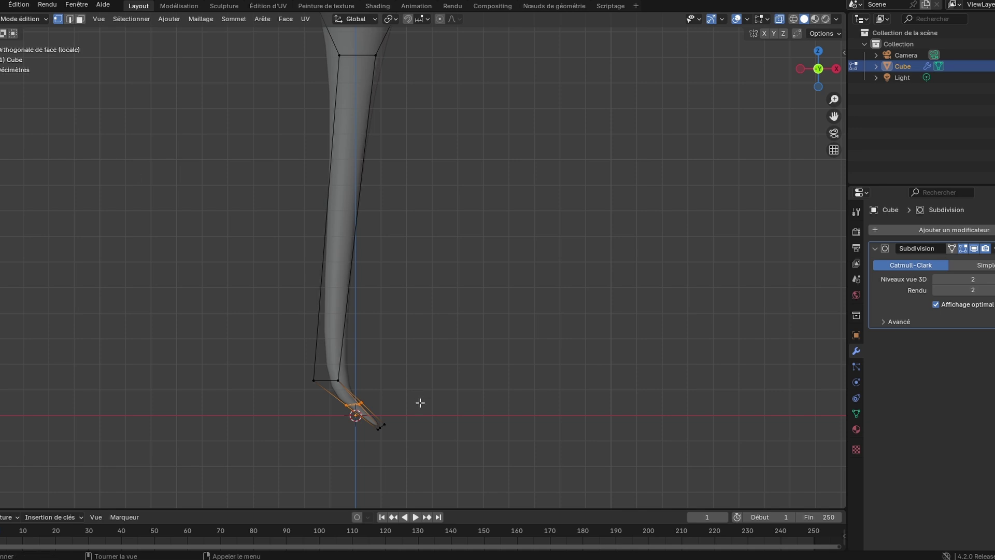
drag(418, 414, 365, 442)
key(r)
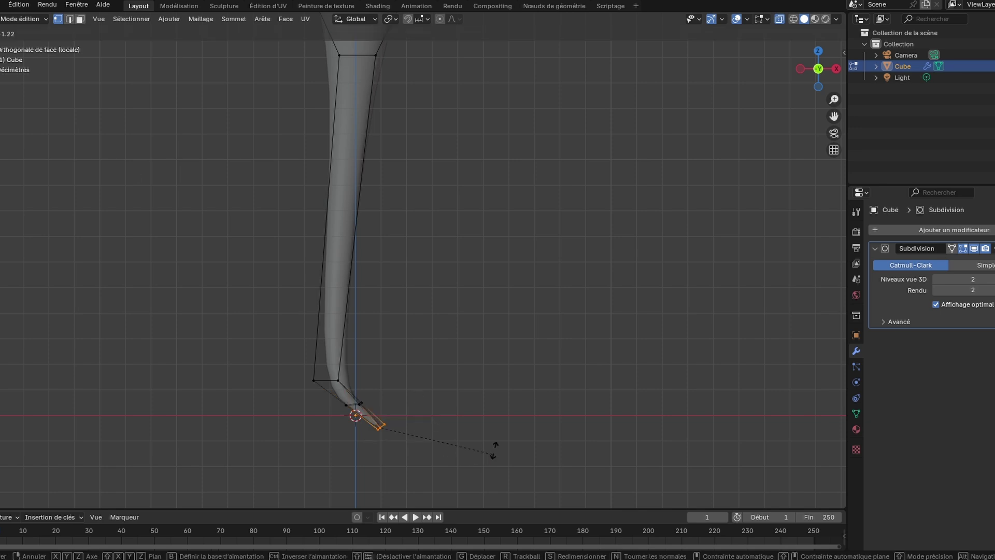
click(475, 396)
key(g)
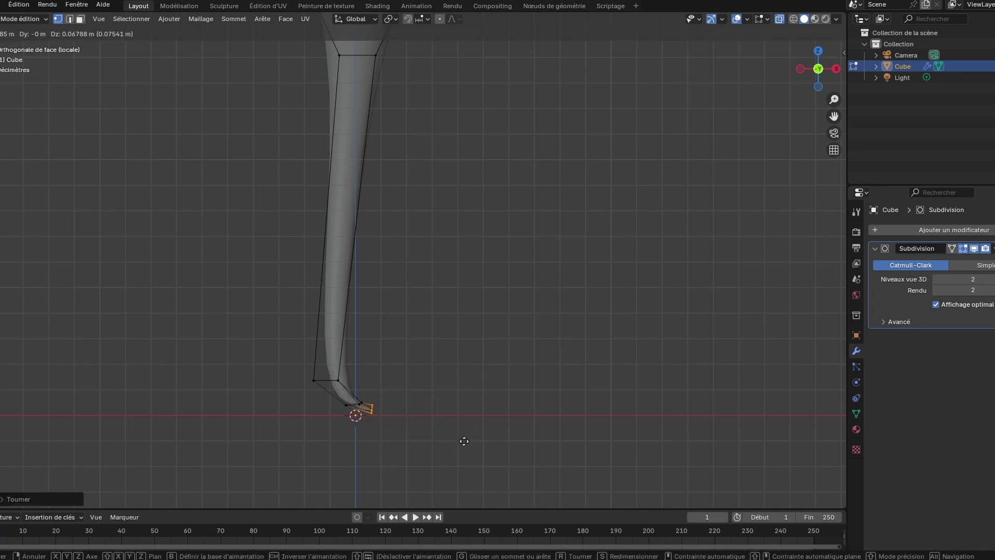
click(459, 444)
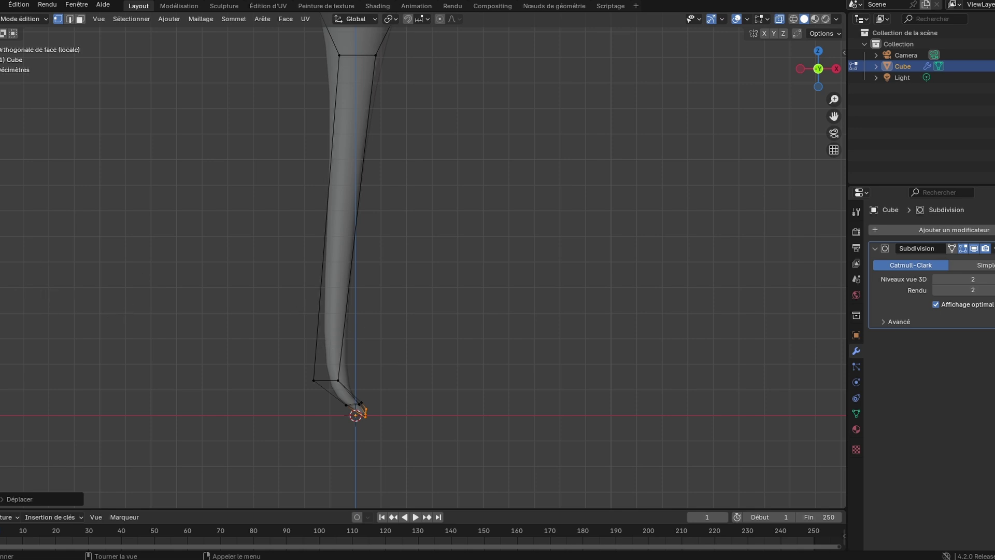
- Add a loop cut low on the vertical section, just above the bend to the tip, and scale it up
key(ctrl+r)
click(362, 215)
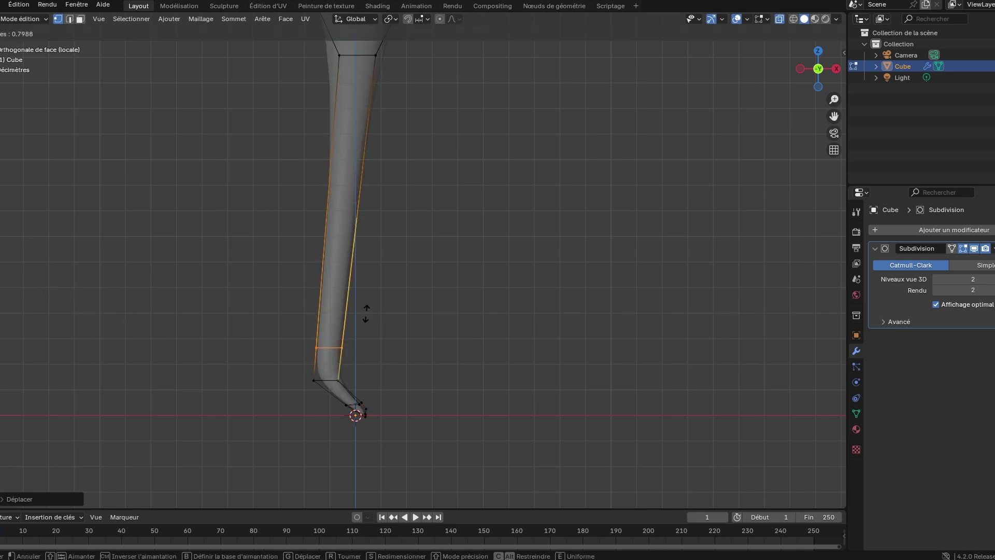
click(369, 326)
key(s)
click(444, 343)
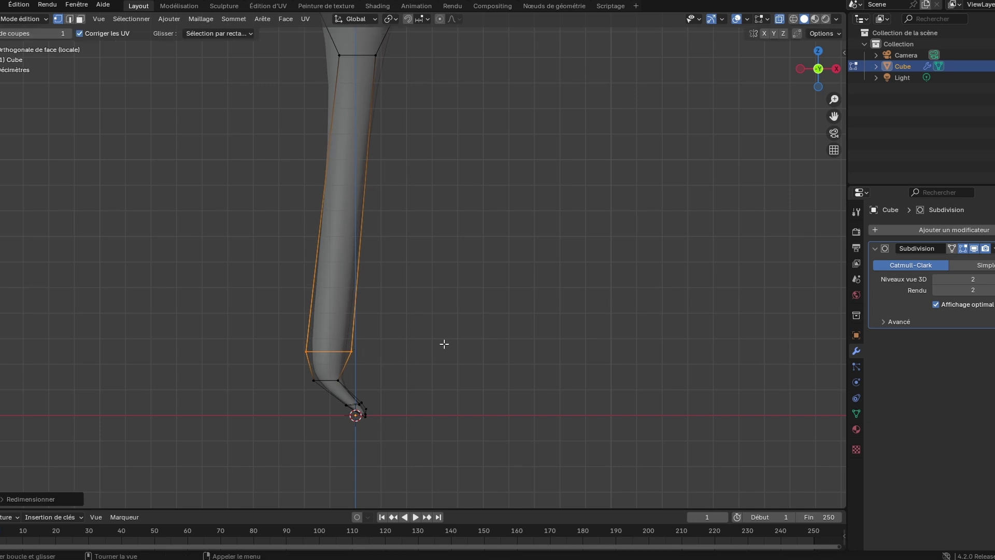
- Add a loop cut between the widened lower loop and the bend below it, and scale it down to form a constriction
click(361, 364)
click(565, 362)
key(s)
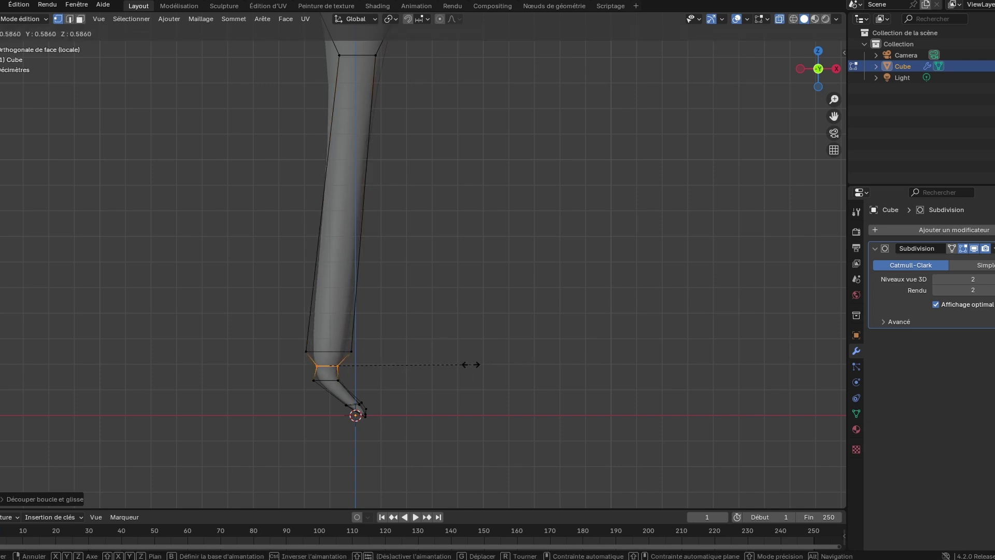
click(456, 364)
- Add a loop cut on the long vertical section and slide it down to just above the widened lower loop
key(ctrl+r)
click(357, 208)
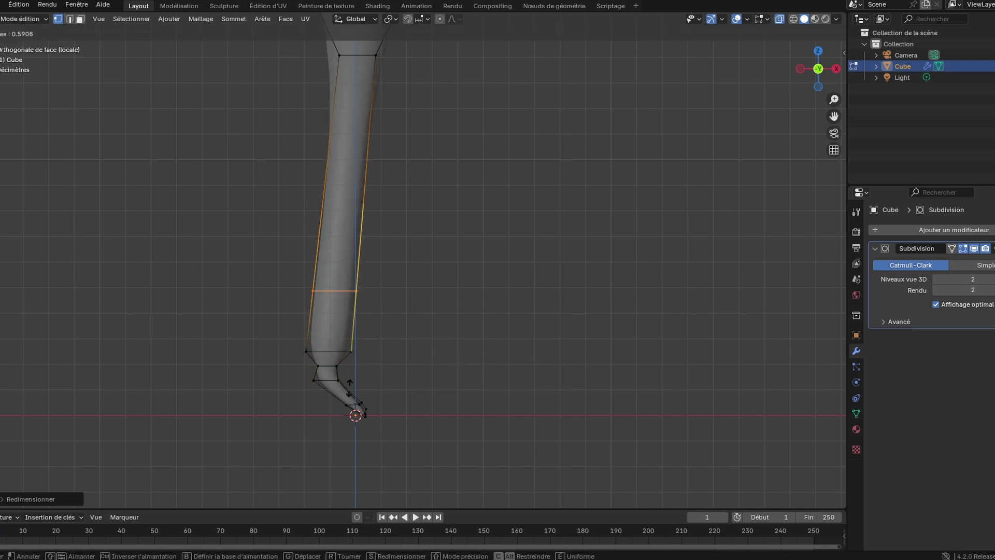
click(340, 431)
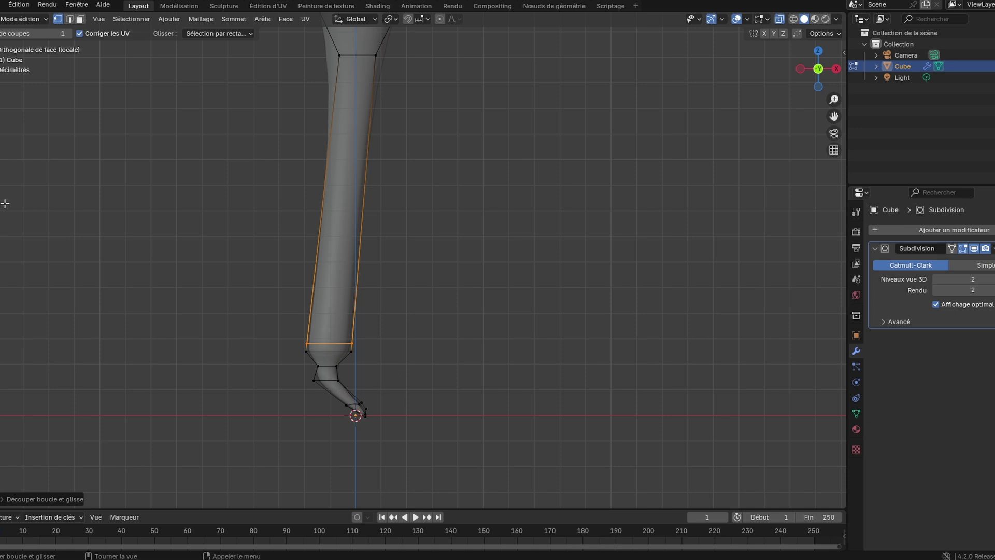
click(126, 162)
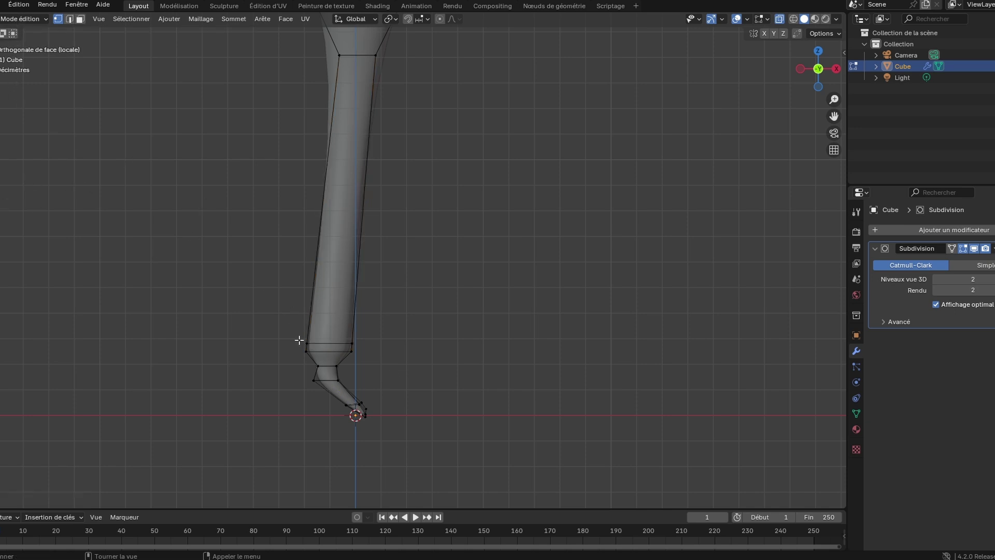
- Scale down the loop just before the foot tip to about 0.6 and move it down and toward negative X
scroll(370, 381, up, 1)
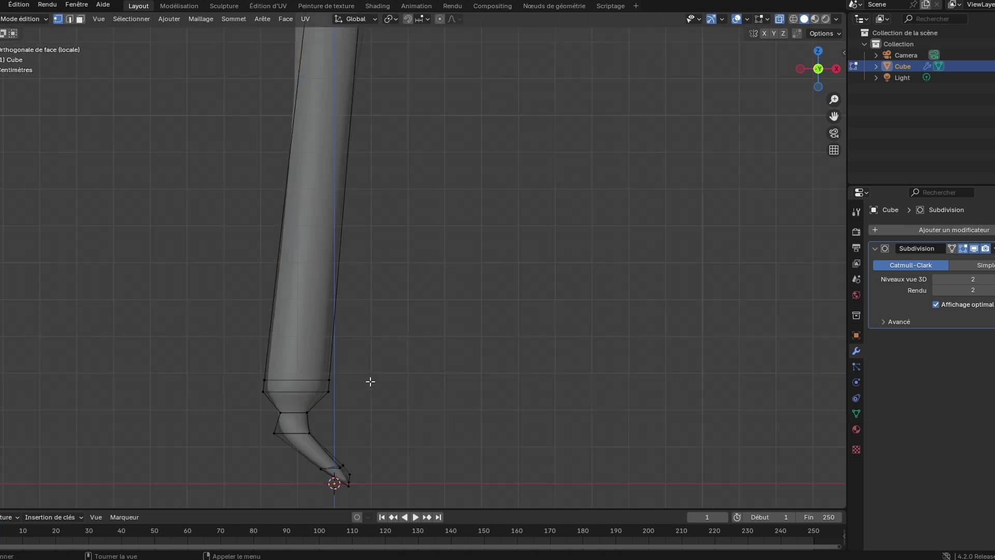
alt+click(333, 469)
key(s)
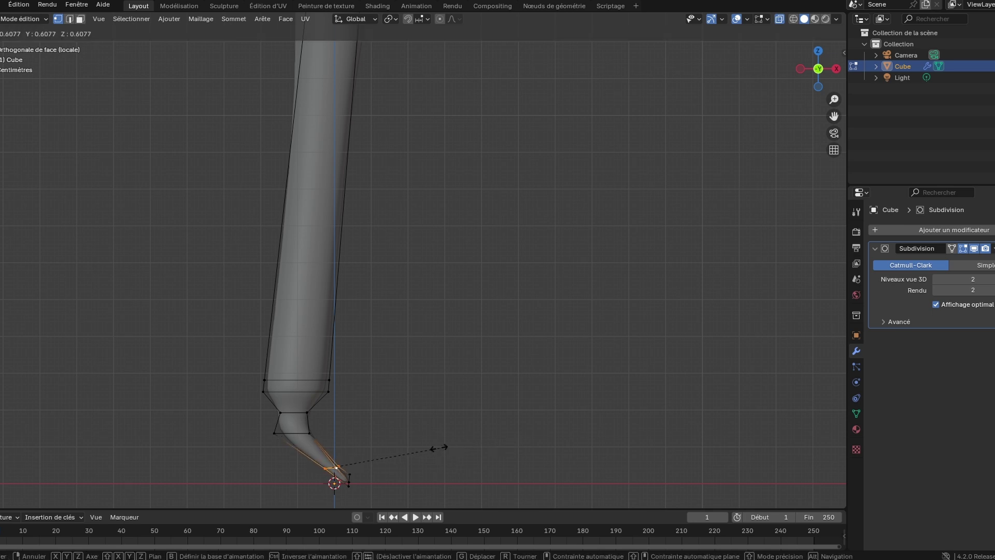
click(417, 452)
key(g)
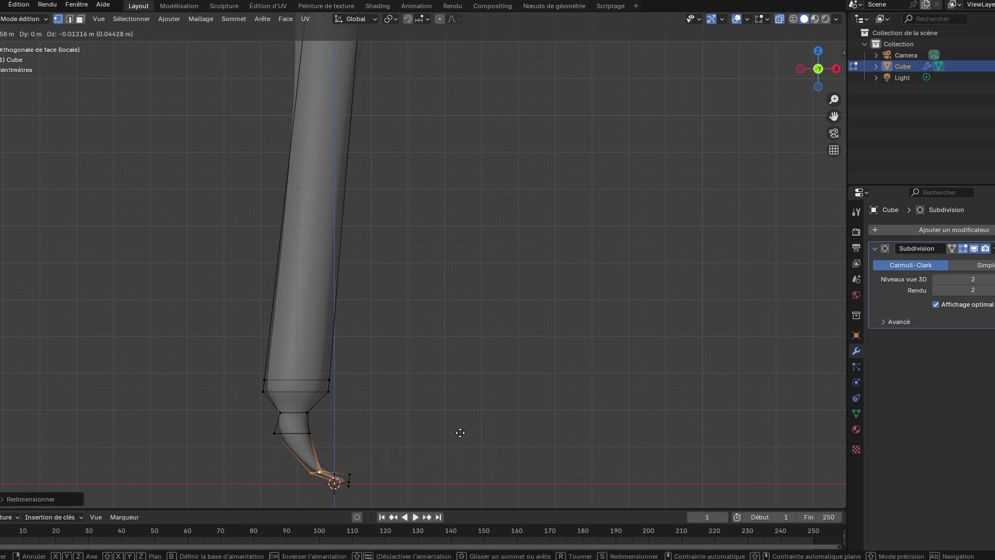
click(460, 434)
- Select the end vertices of the foot tip and scale them down to about 0.44
drag(372, 469, 336, 501)
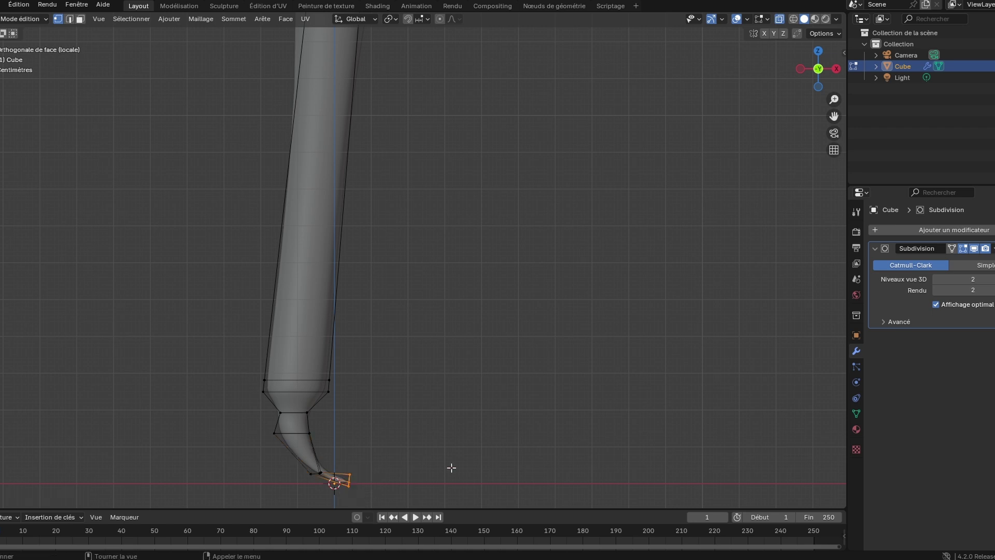
key(s)
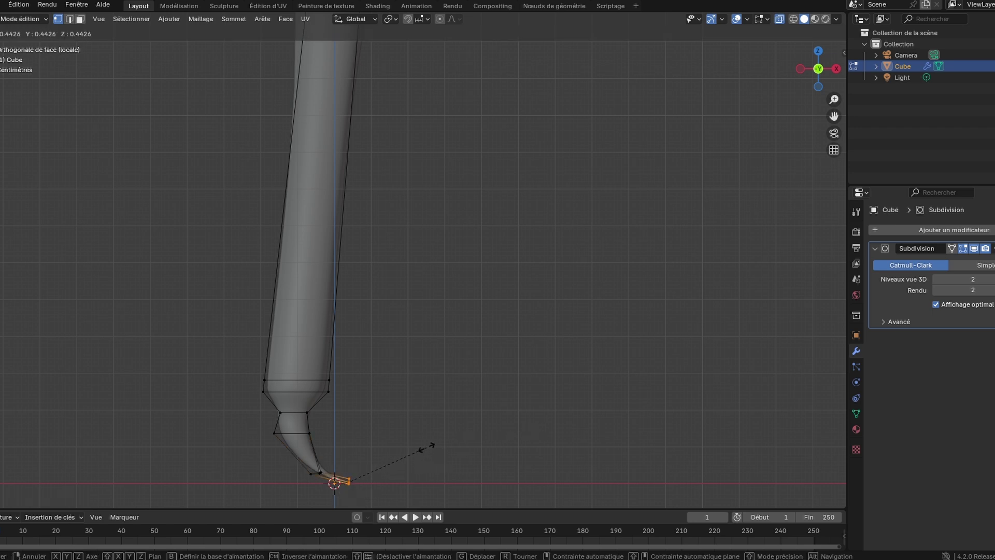
click(427, 447)
click(296, 448)
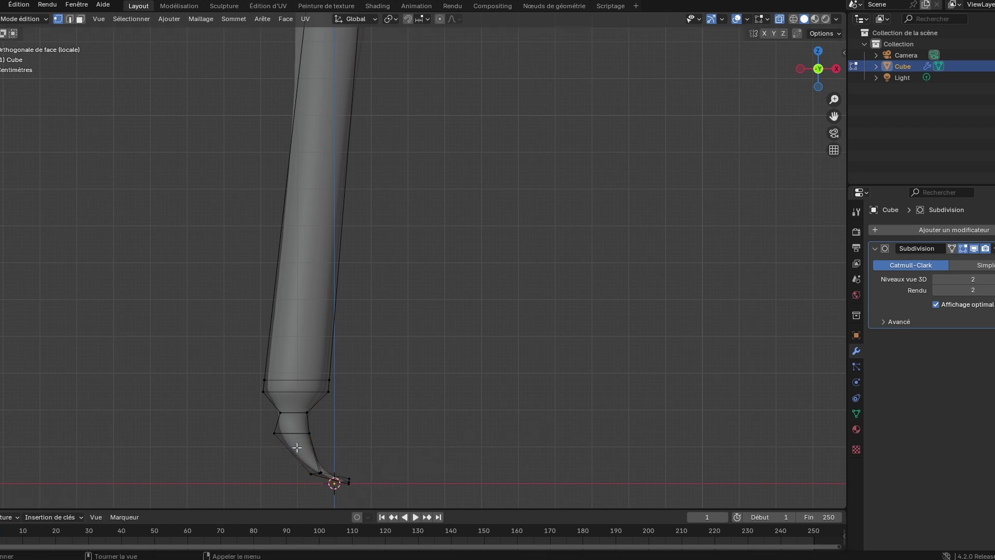
- Move the rear vertex of the bend below the constriction down about 0.07 m to form a heel
click(273, 433)
key(g)
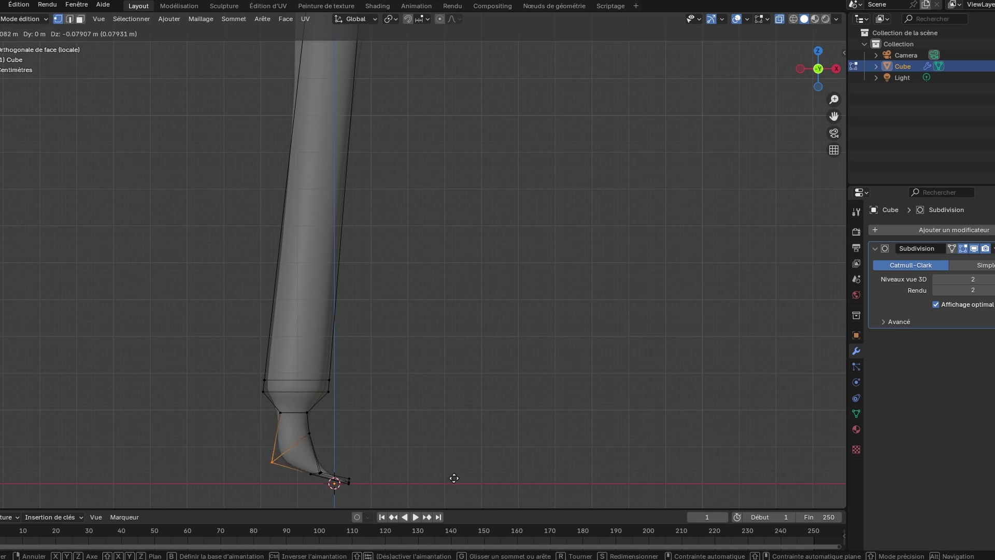
click(453, 475)
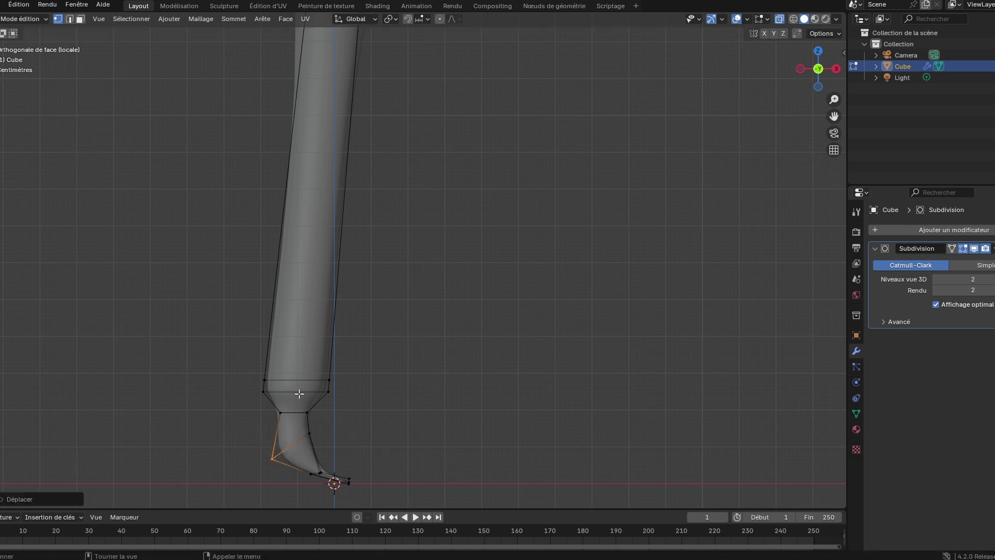
- Move the widened lower loop down past the constriction so it overlaps the foot, and scale it up
click(274, 390)
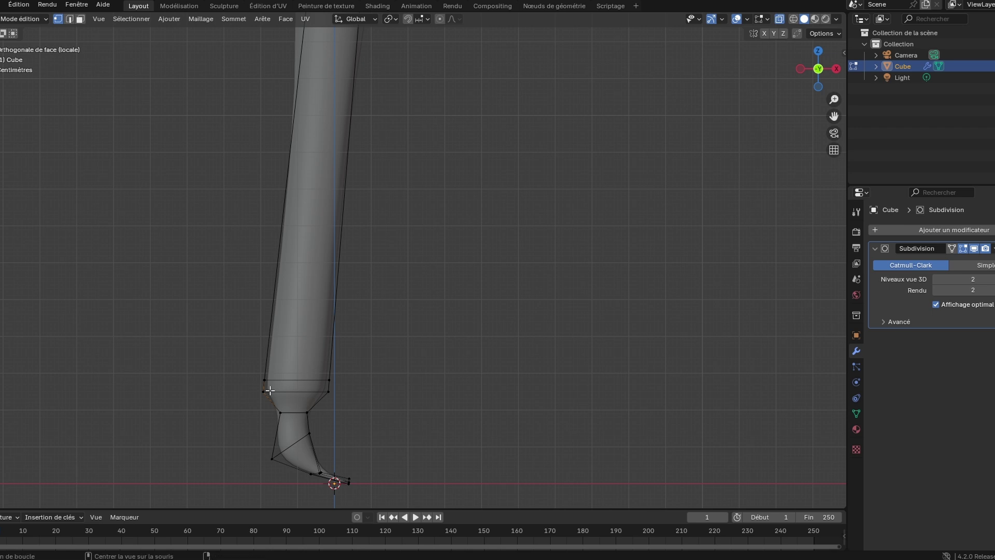
alt+click(270, 391)
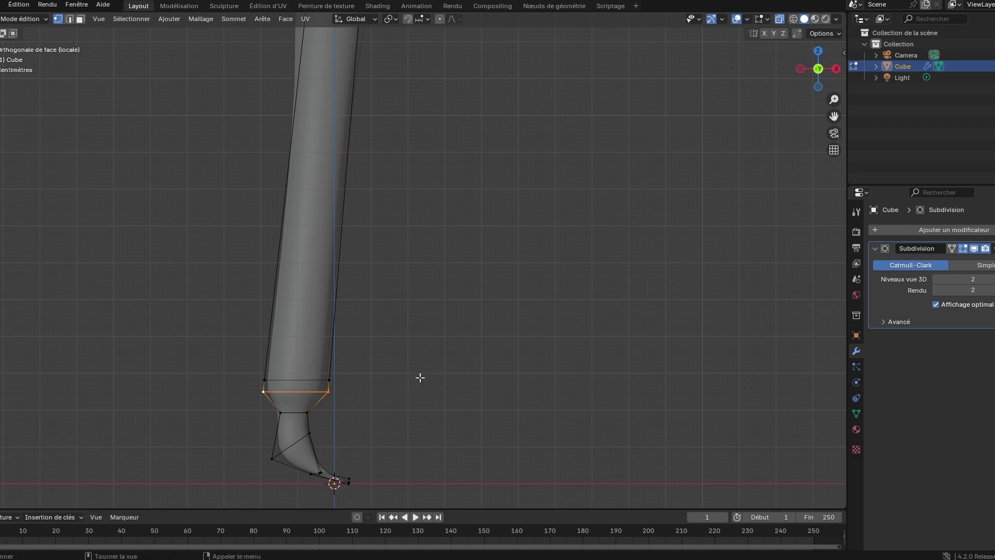
key(g)
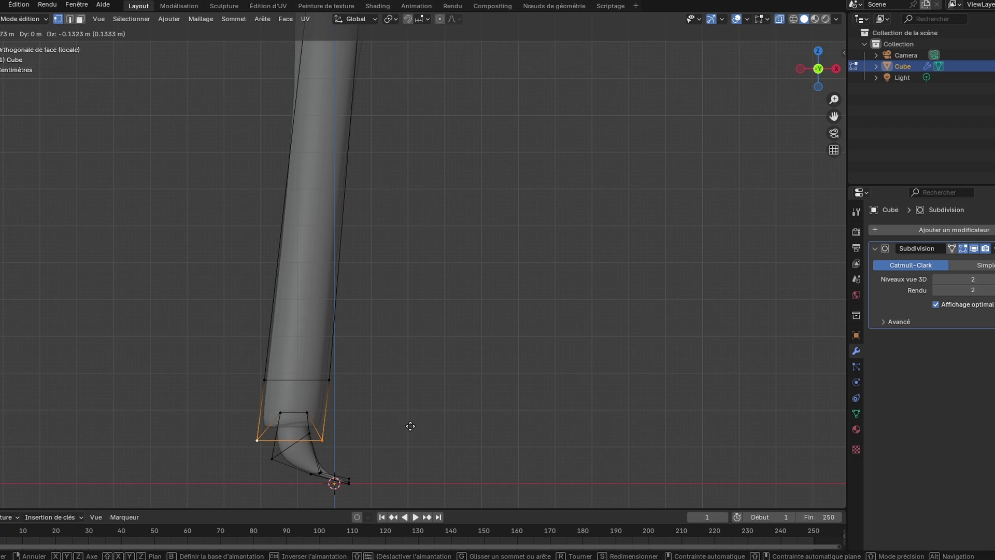
click(412, 433)
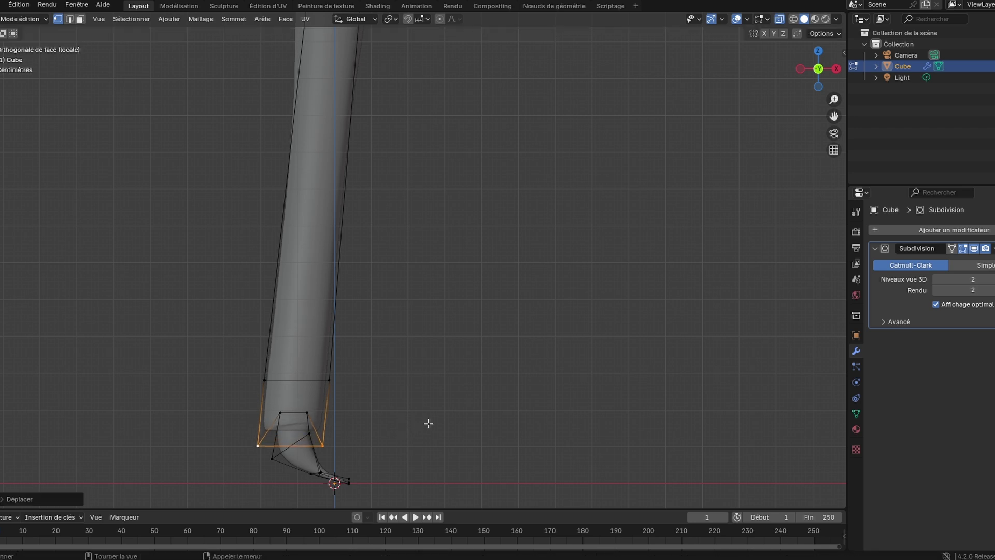
key(s)
click(464, 418)
- Select the full edge loop above the overlapping one and scale it up to about 1.7 in front view
middle_drag(400, 422, 492, 331)
click(501, 304)
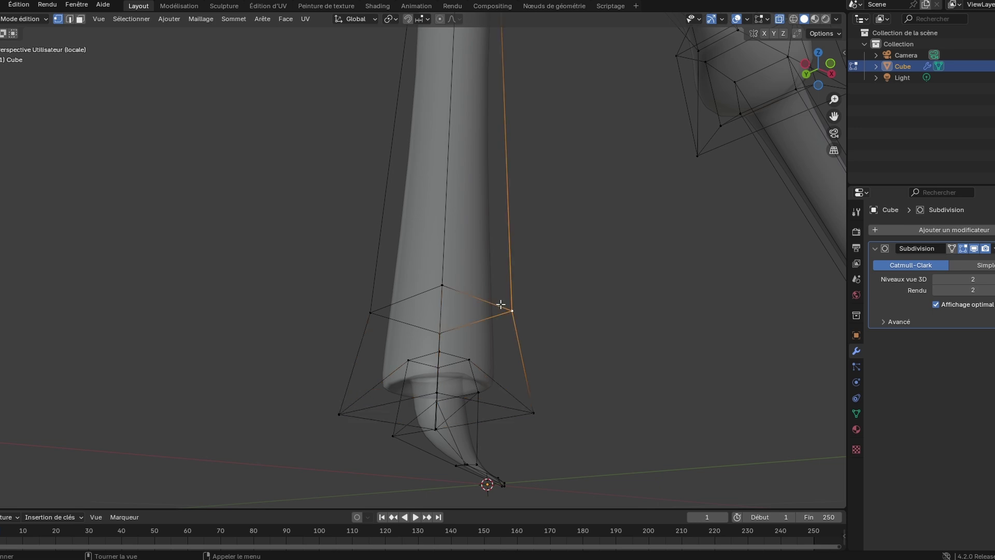
alt+click(502, 304)
key(KP_1)
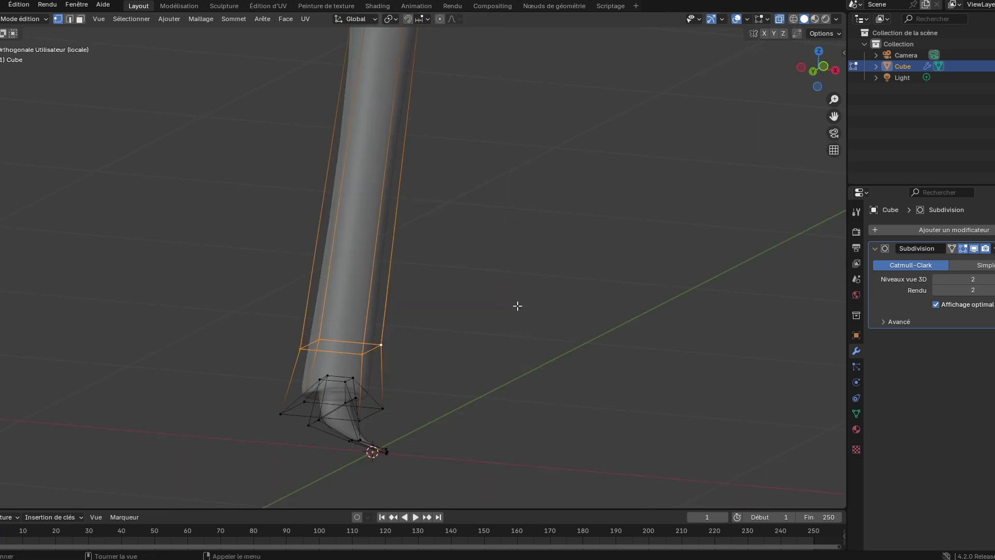
key(s)
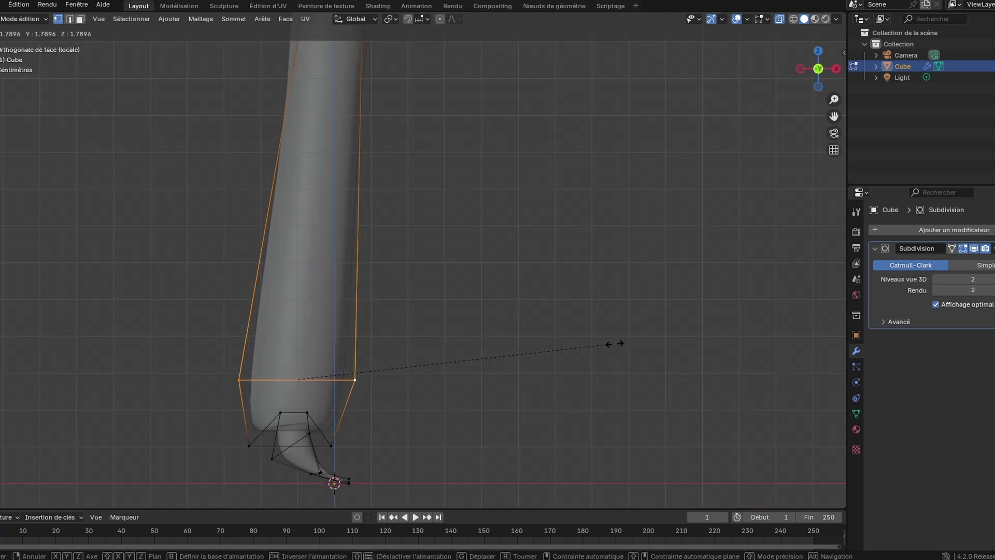
click(591, 371)
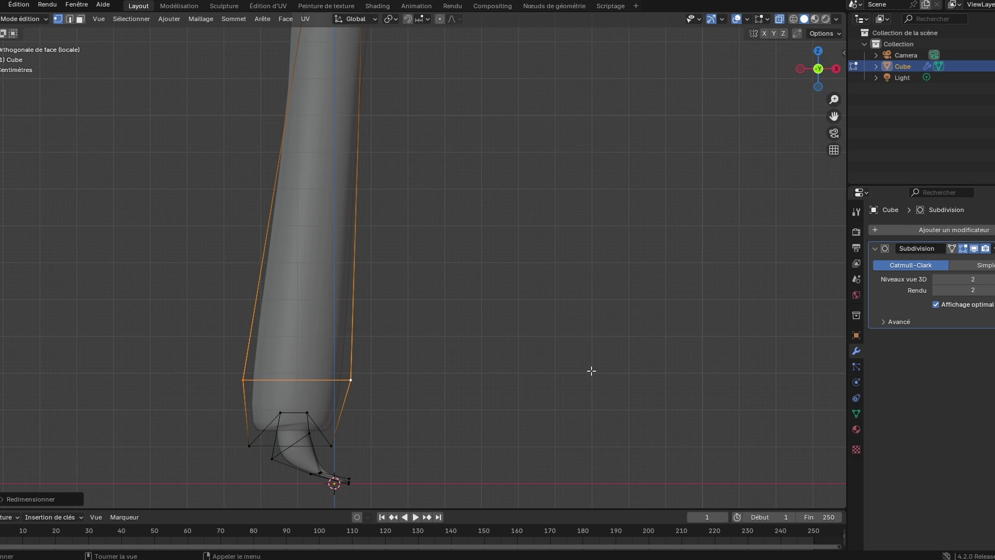
- Raise the overlapping bottom loop to just below the constriction, scale it down to about half, and center it around the foot's neck
alt+click(320, 446)
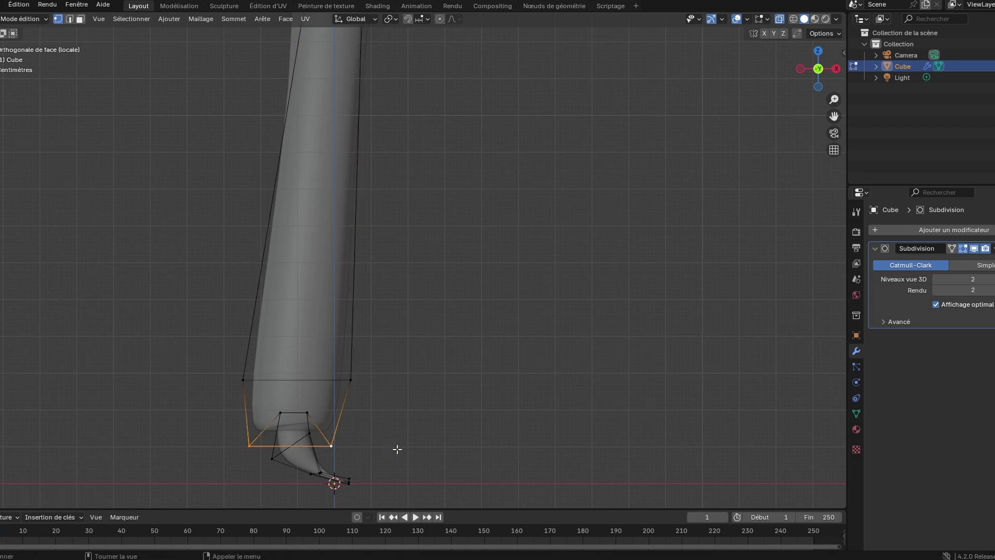
key(g)
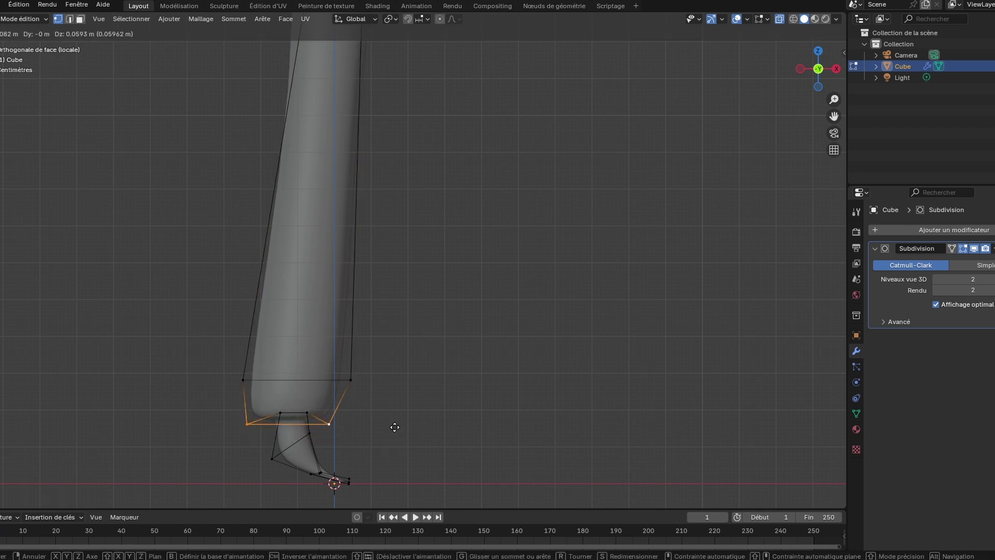
click(395, 427)
key(s)
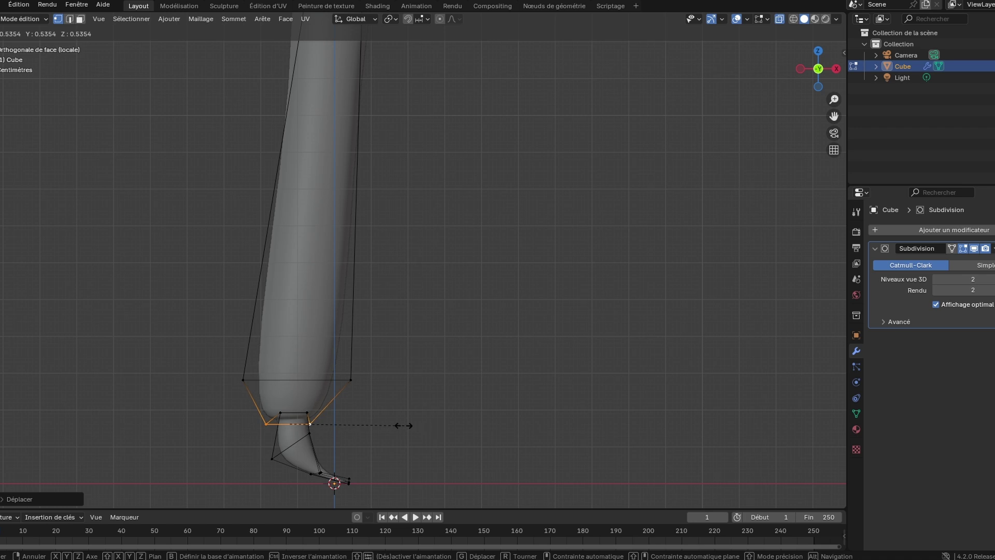
click(392, 423)
key(g)
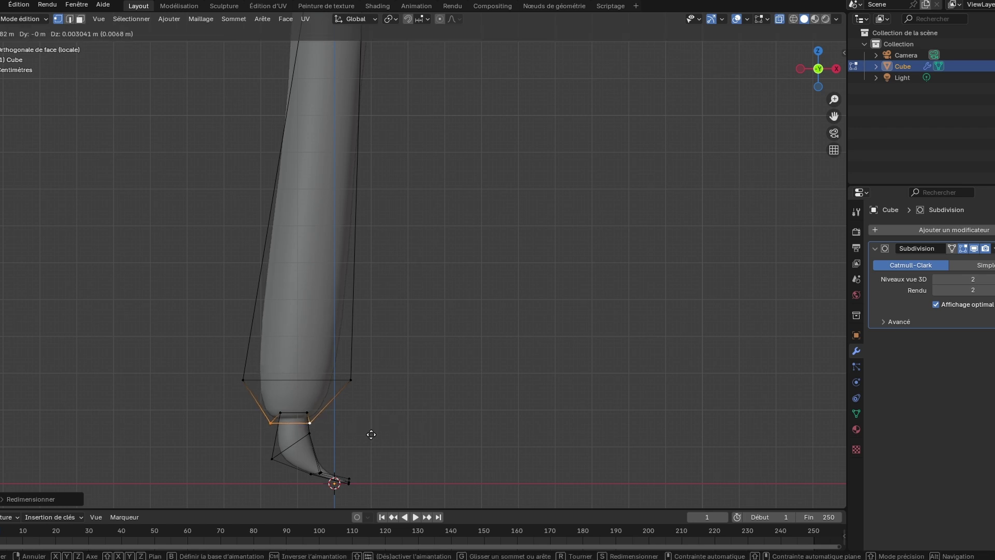
click(375, 433)
click(393, 438)
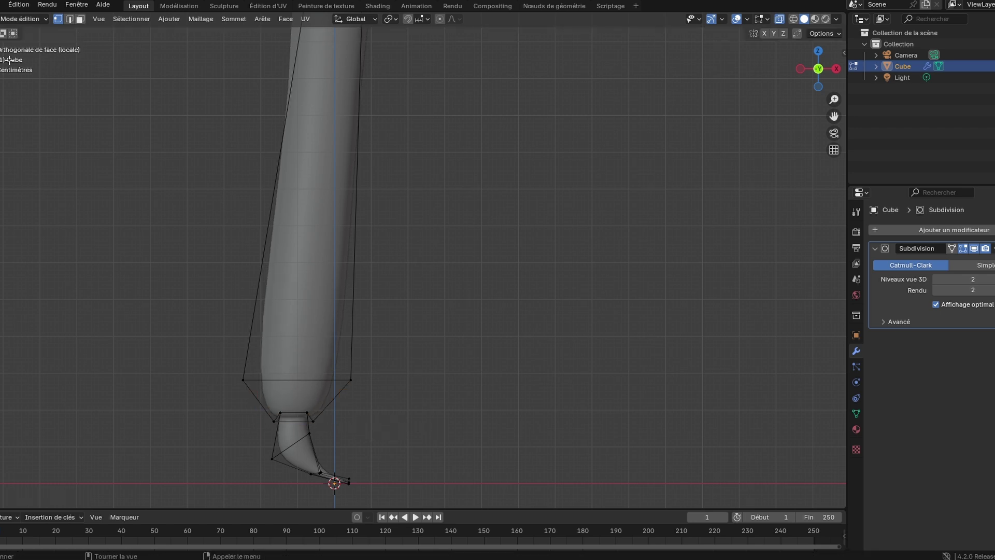
- Switch to Object Mode, deselect the leg and check its whole silhouette
click(33, 21)
click(30, 32)
scroll(440, 296, down, 2)
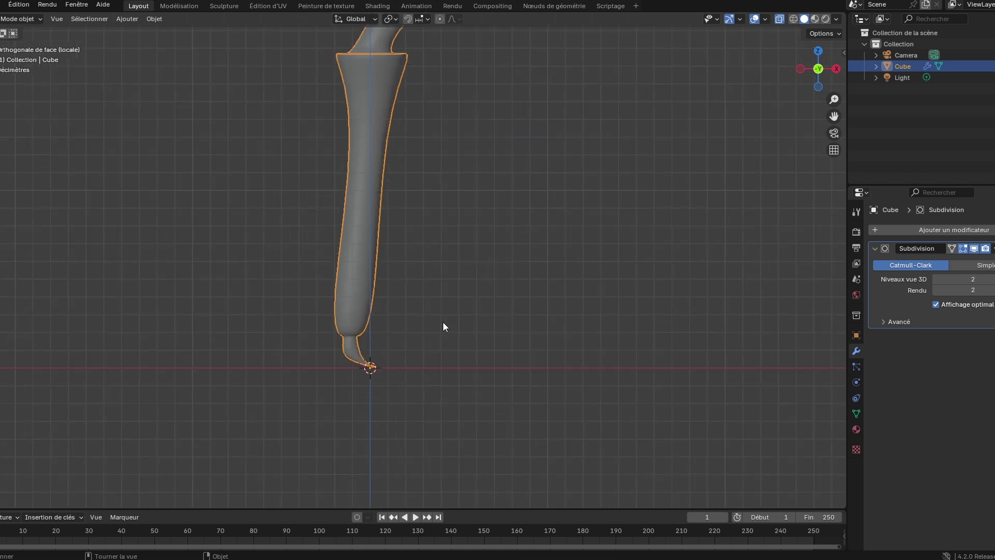
click(494, 309)
scroll(493, 309, down, 3)
shift+middle_drag(520, 231, 452, 299)
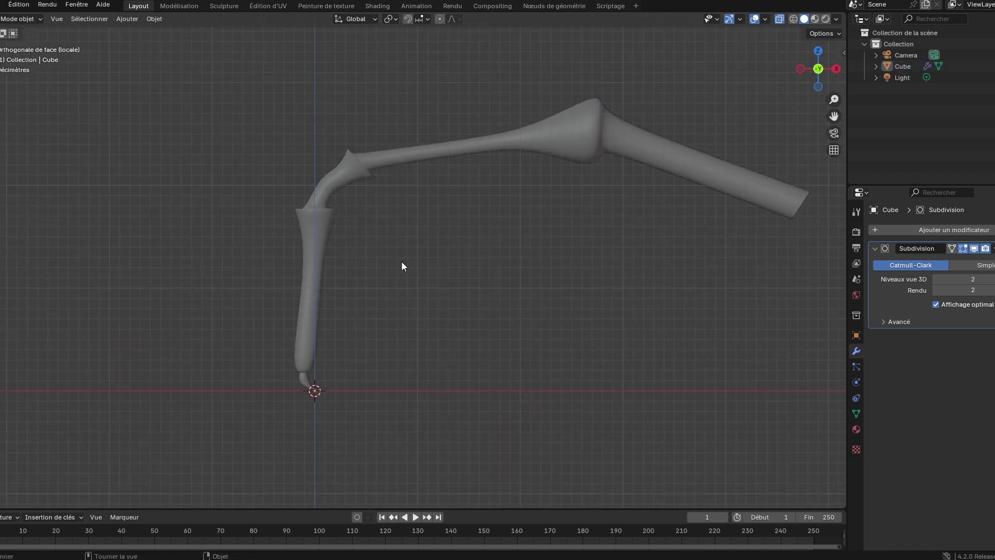
- Set the leg's Subdivision viewport level to 1 and apply the modifier
click(310, 257)
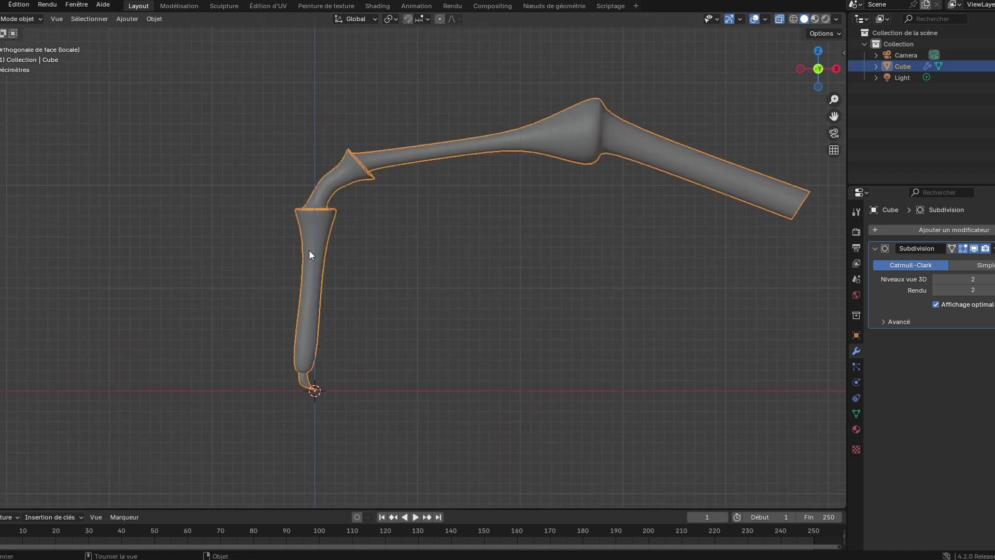
click(937, 278)
middle_drag(599, 278, 371, 250)
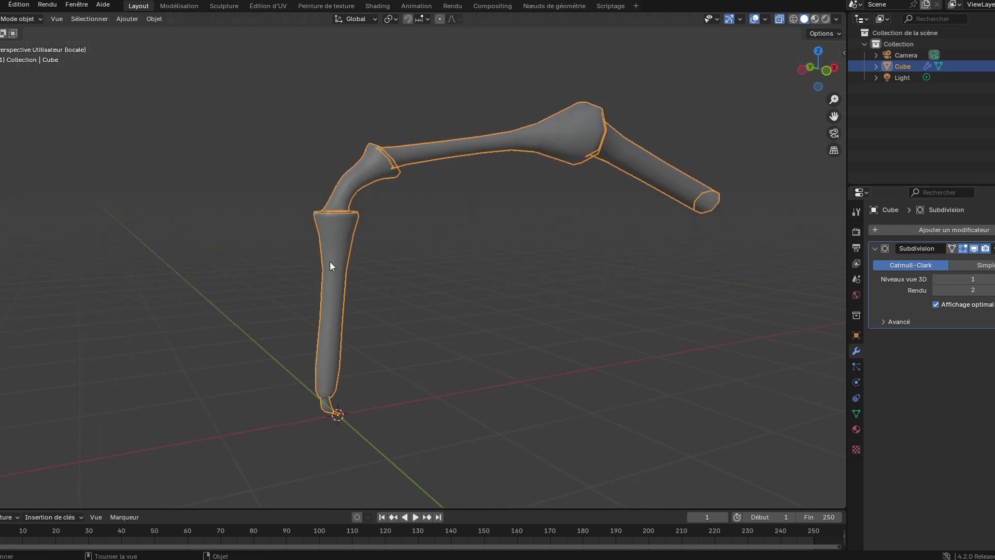
middle_drag(578, 282, 573, 275)
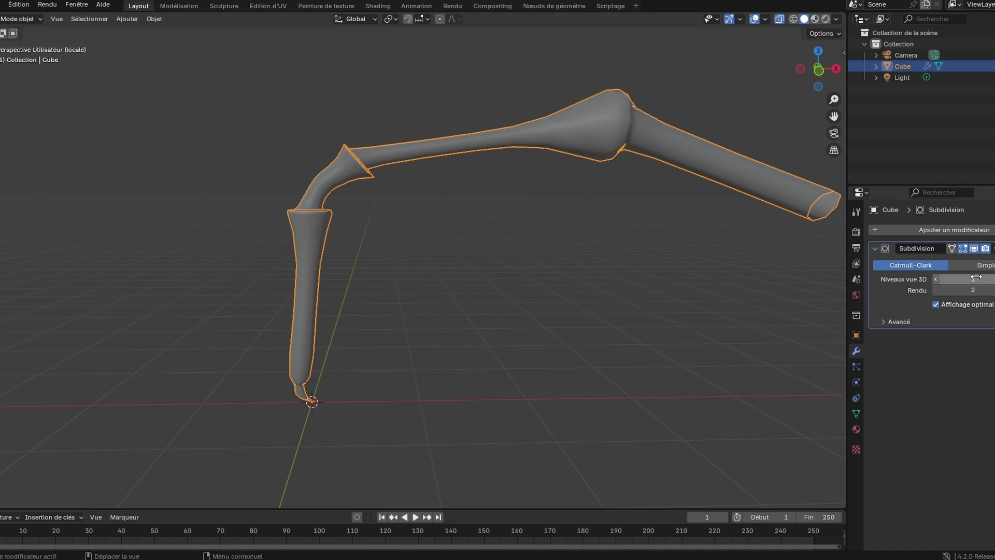
click(994, 248)
click(972, 259)
click(440, 296)
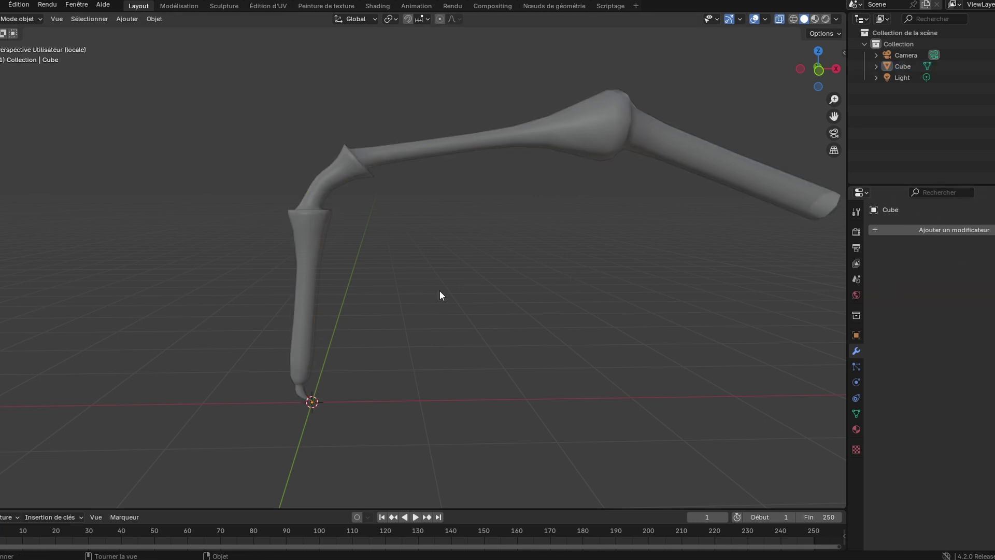
- Enter Edit Mode on the leg and turn off X-ray display
click(314, 266)
key(Tab)
scroll(365, 280, up, 2)
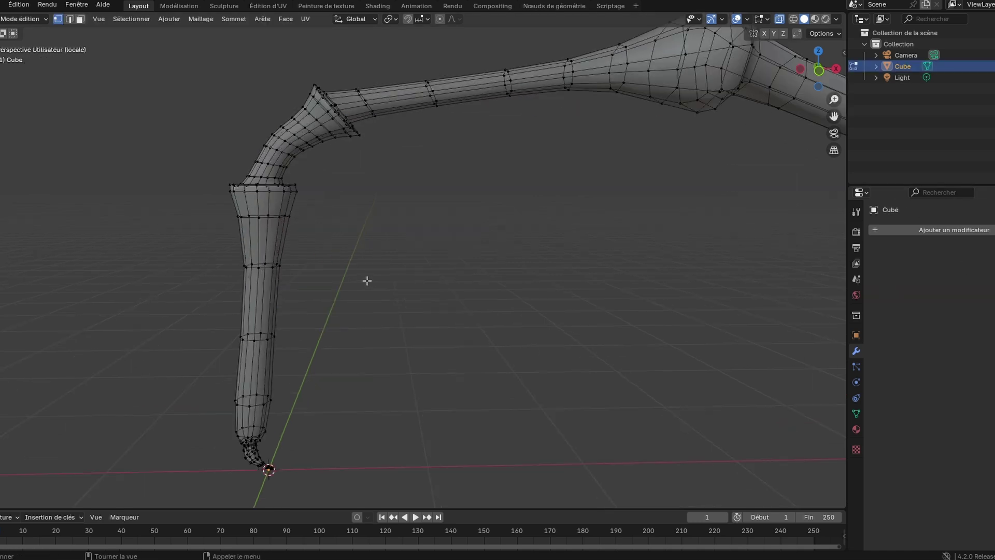
middle_drag(347, 283, 414, 274)
scroll(308, 231, up, 3)
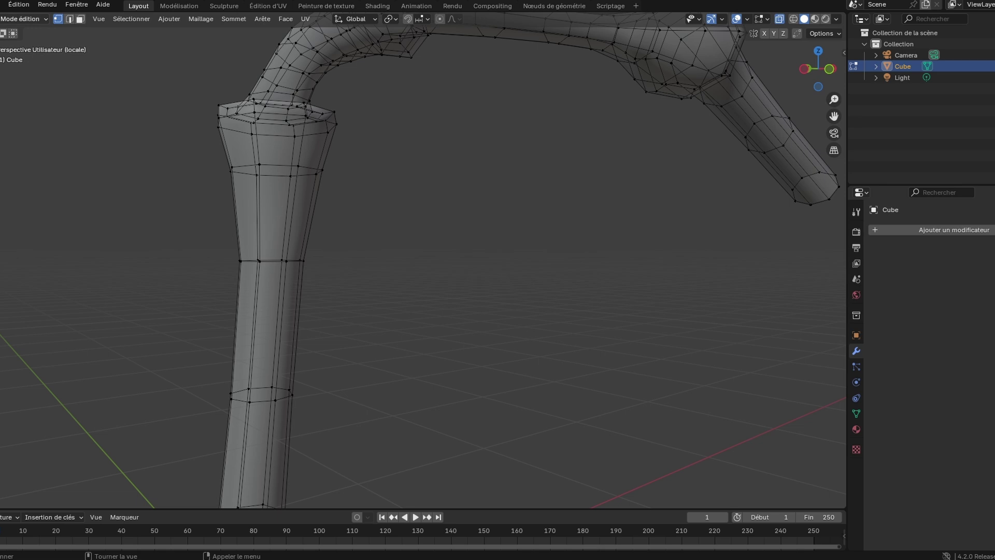
click(780, 19)
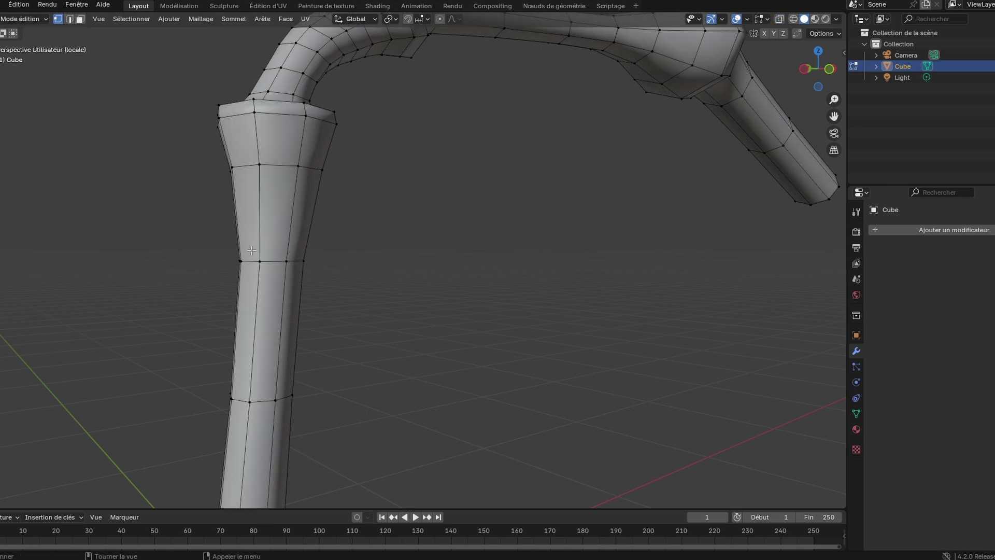
- Select the two adjacent outer faces below the vertical section's flared collar, extrude them in place and scale them to about 0.75
click(258, 294)
middle_drag(259, 294, 405, 302)
click(484, 236)
click(471, 232)
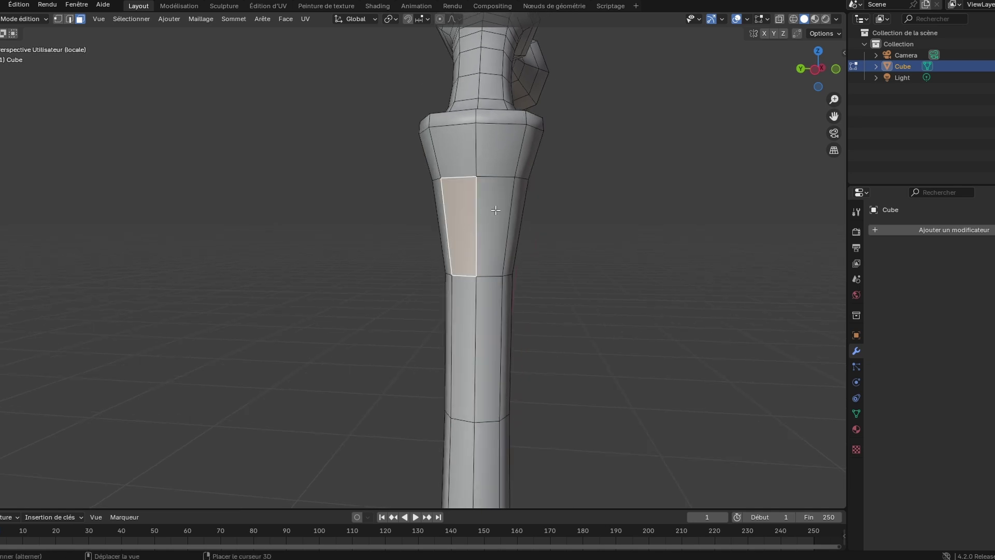
shift+click(495, 210)
middle_drag(593, 260, 590, 261)
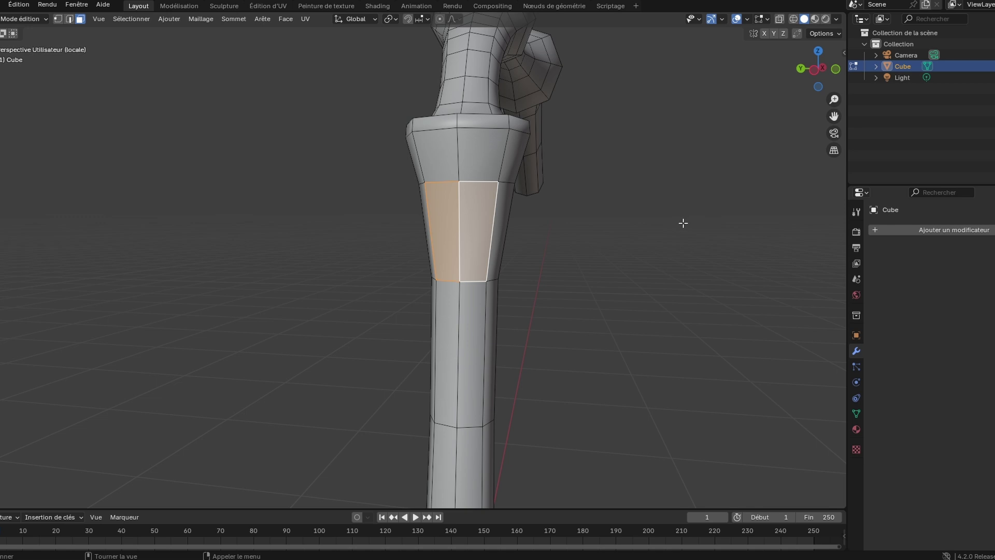
key(s)
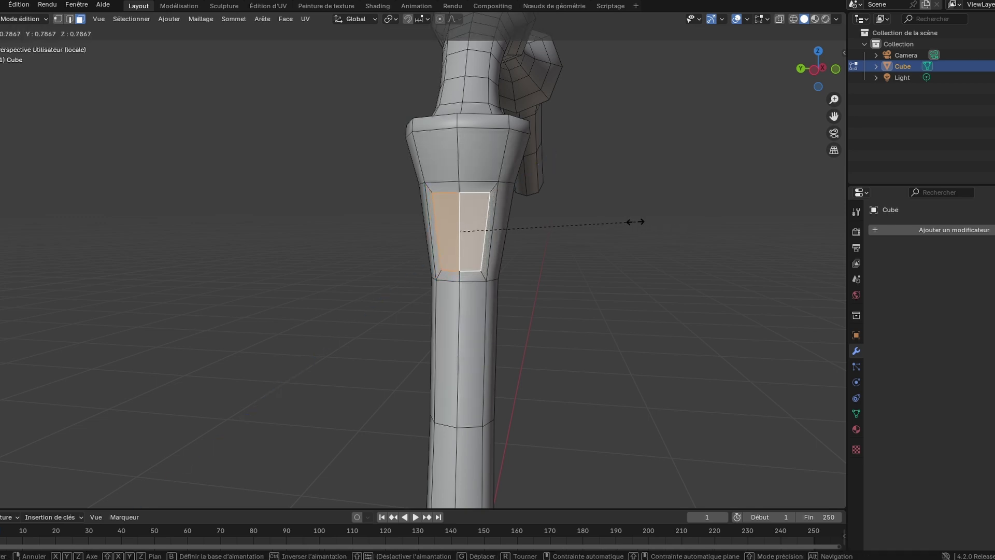
click(622, 222)
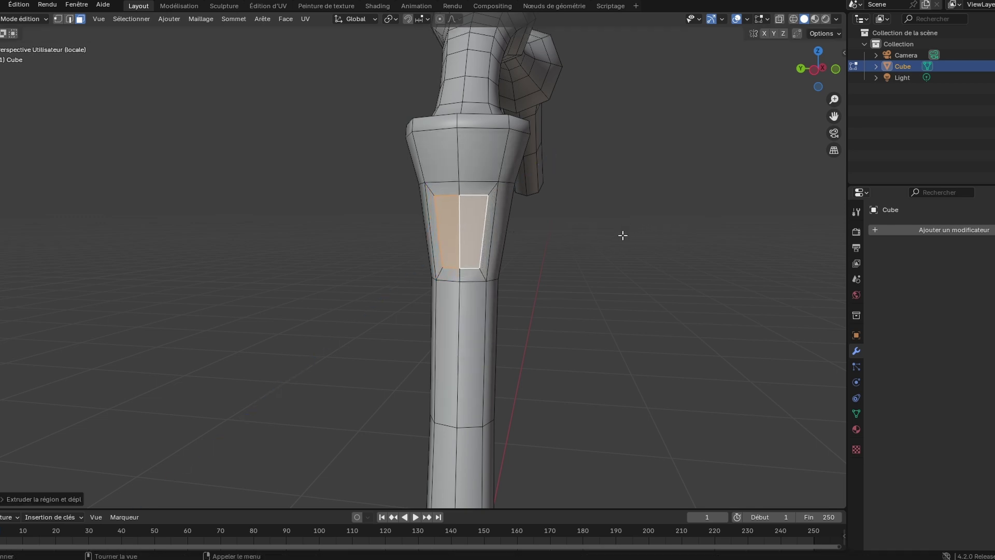
- In front view, extrude the two inset faces outward from the leg and rotate the end faces by about 37 degrees
key(KP_1)
key(e)
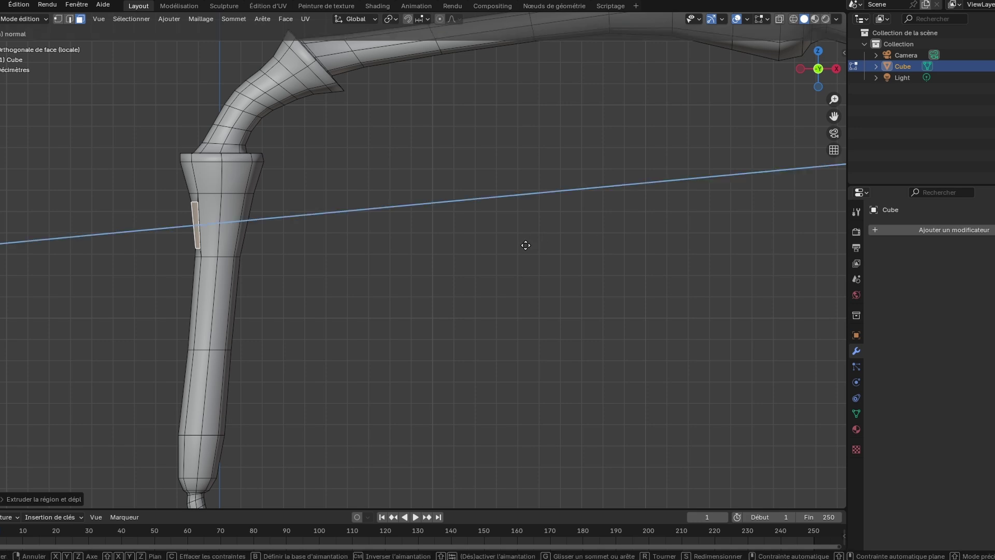
click(486, 274)
key(r)
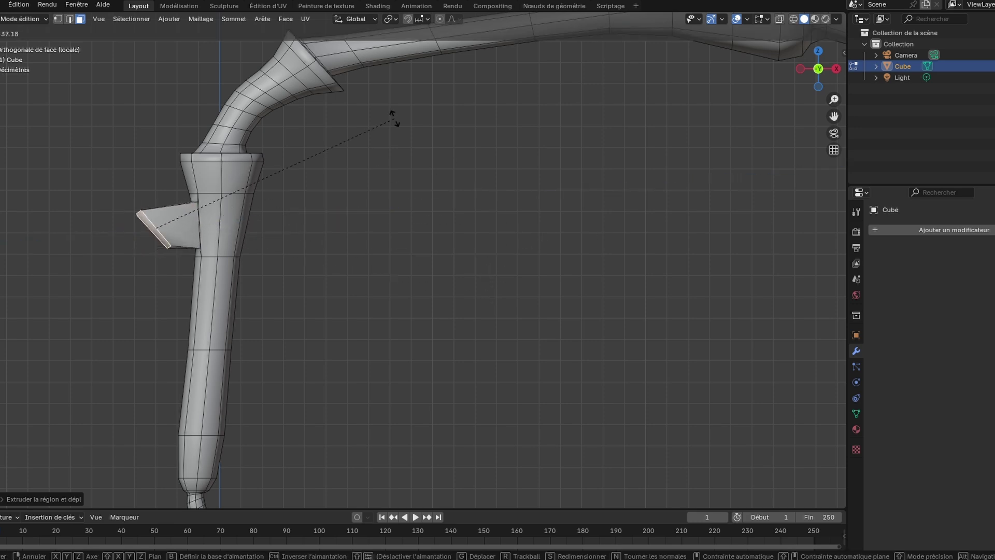
click(395, 116)
- Scale the spur's end to about 0.4, lower it alongside the leg and rotate it nearly horizontal
key(s)
click(310, 176)
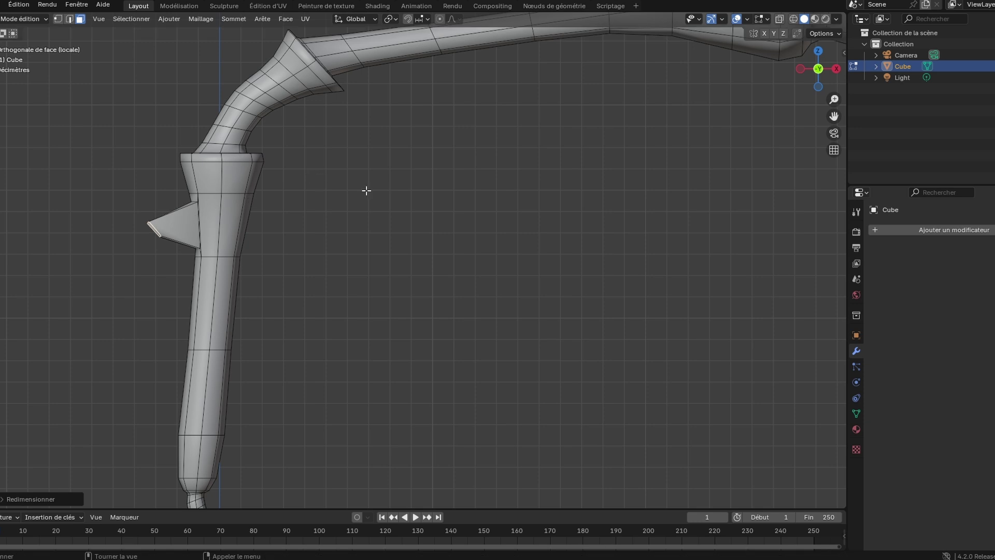
key(g)
click(382, 300)
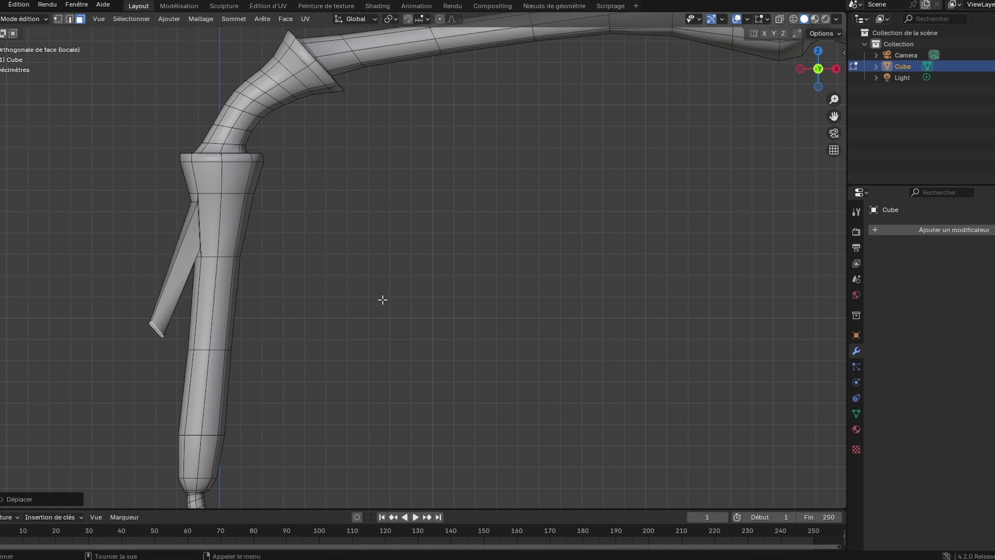
key(r)
click(292, 173)
click(1, 294)
- Cut one loop across the spur's middle, then rotate and move it outward to form an elbow bend
click(178, 254)
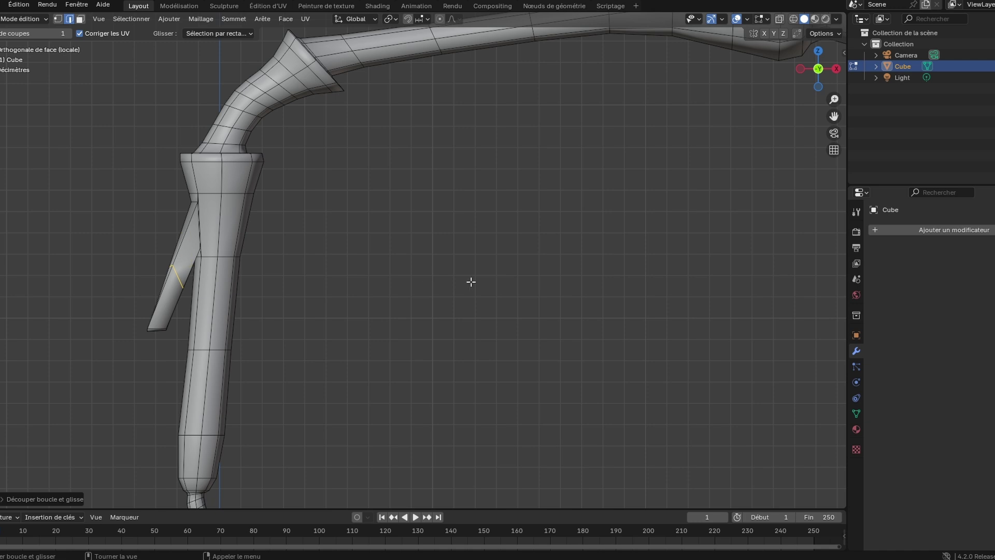
key(r)
click(387, 154)
key(g)
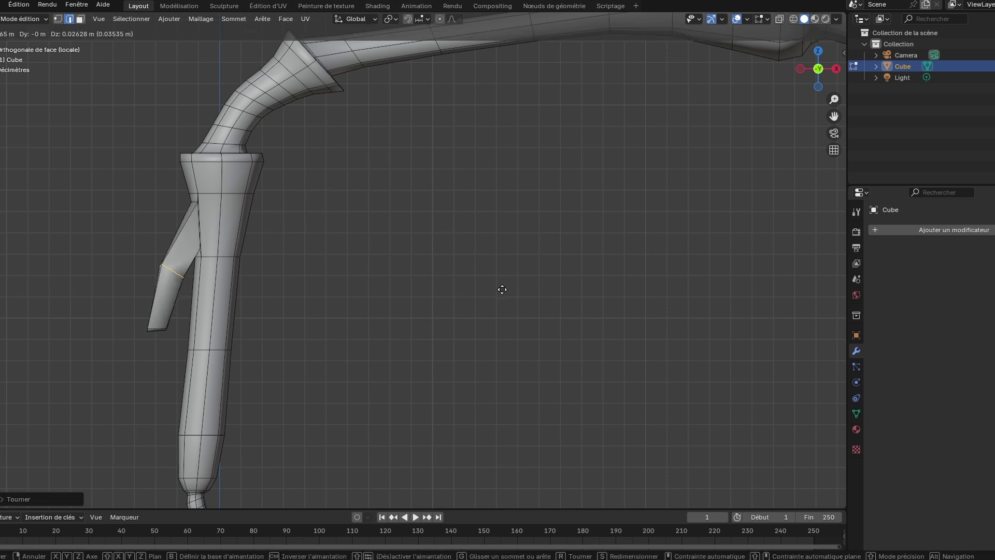
click(484, 293)
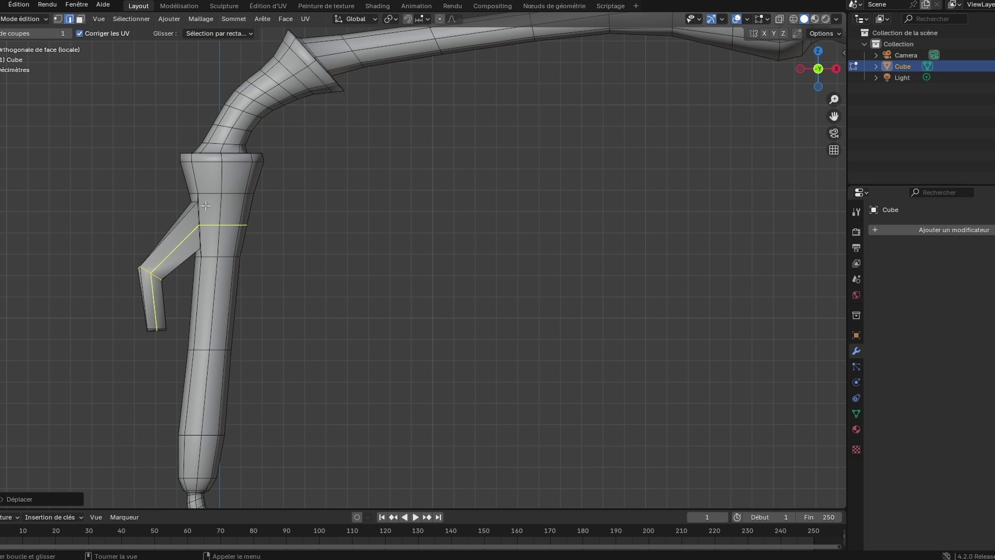
- Add a single lengthwise edge loop running along the spur and around the adjoining leg section
middle_drag(200, 221, 222, 231)
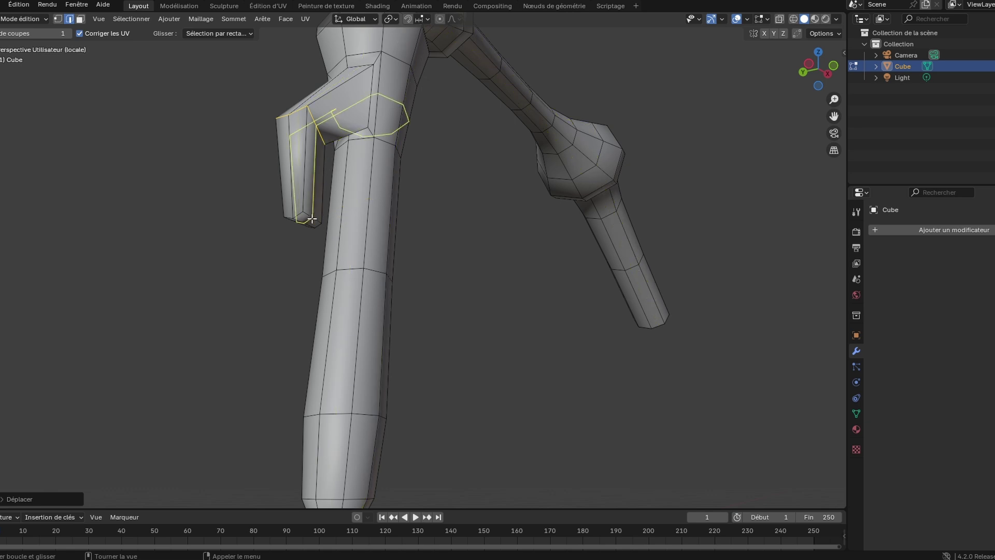
click(323, 123)
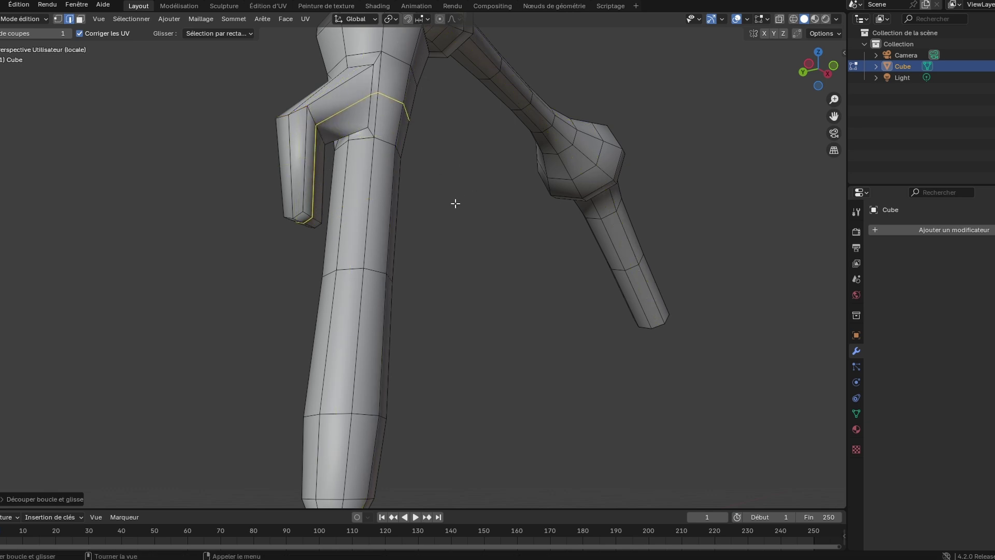
- Select the central vertex of the spur's end and pull it down slightly toward the leg to form a pointed tip
click(59, 19)
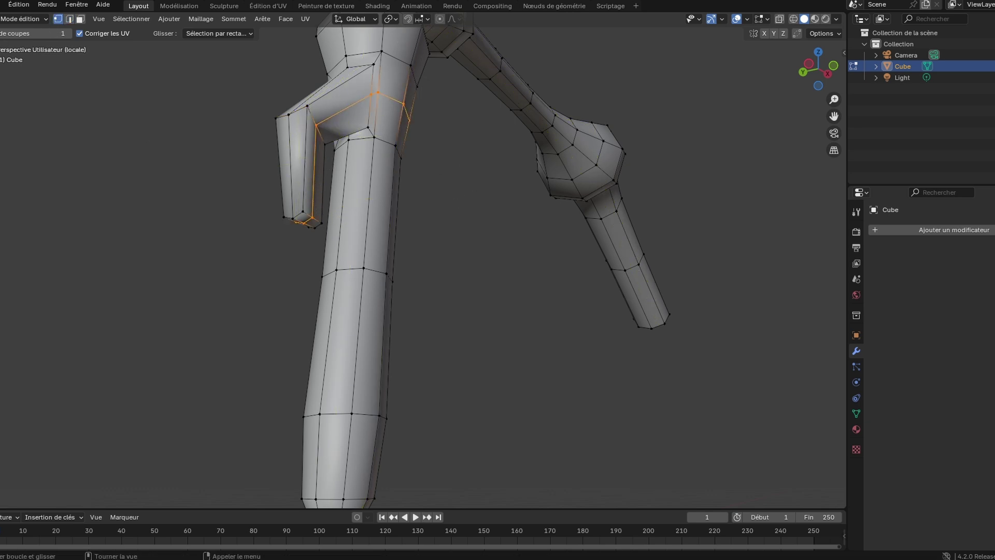
key(w)
click(308, 220)
key(KP_1)
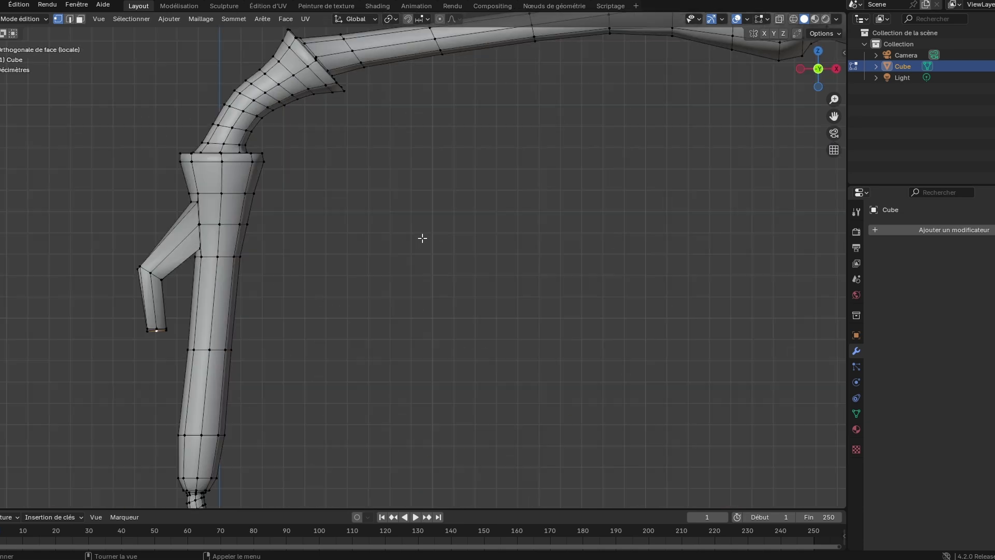
key(g)
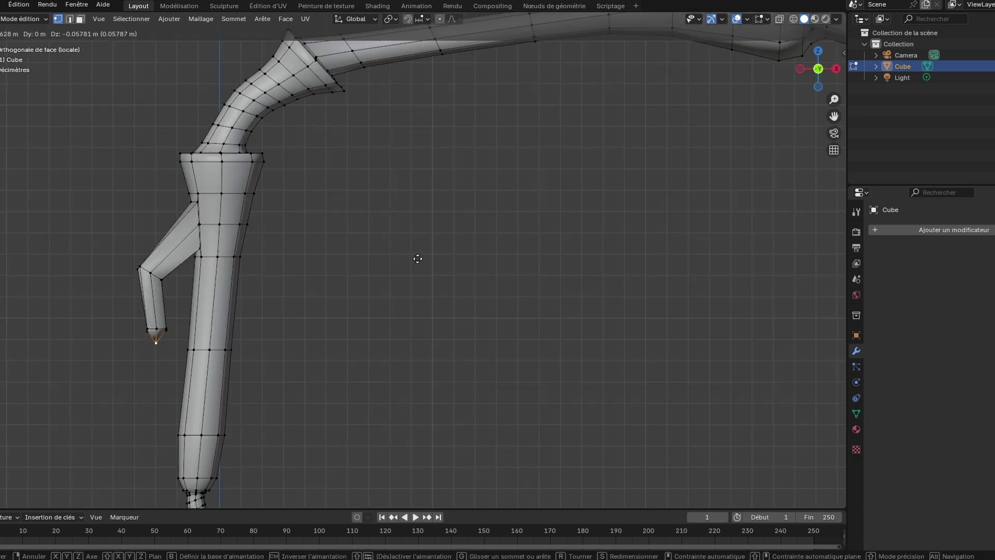
click(424, 261)
click(392, 272)
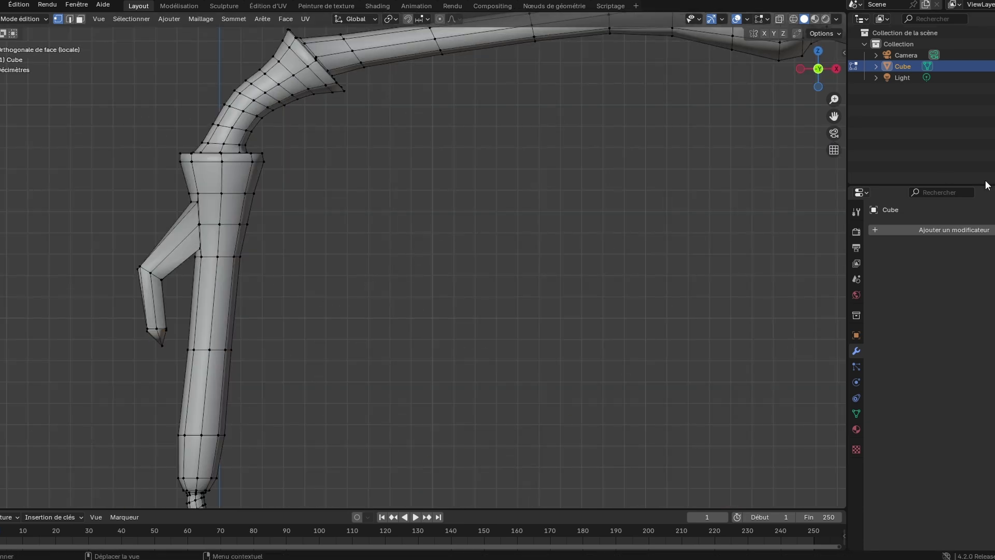
- Switch to Object Mode and check the shape of the leg with its new spur
click(30, 19)
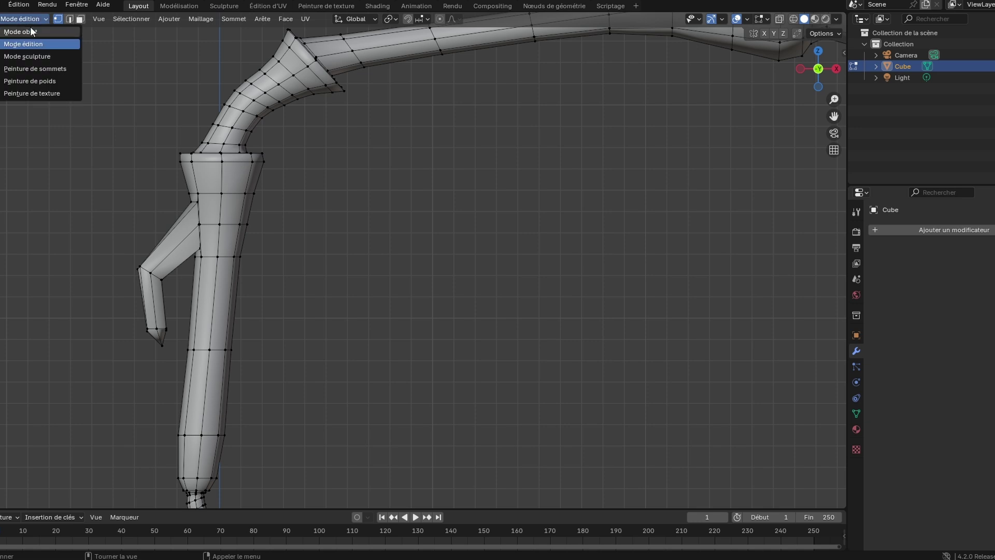
click(24, 31)
click(624, 227)
click(182, 262)
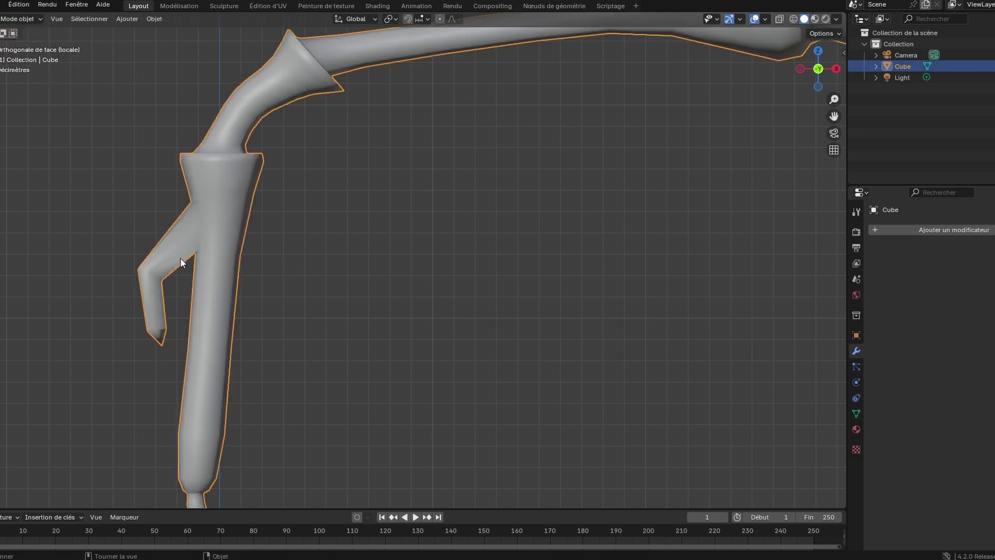
- Return to Edit Mode, cut a loop across the spur's upper segment and move it up and outward to round the bend
key(Tab)
scroll(168, 254, up, 1)
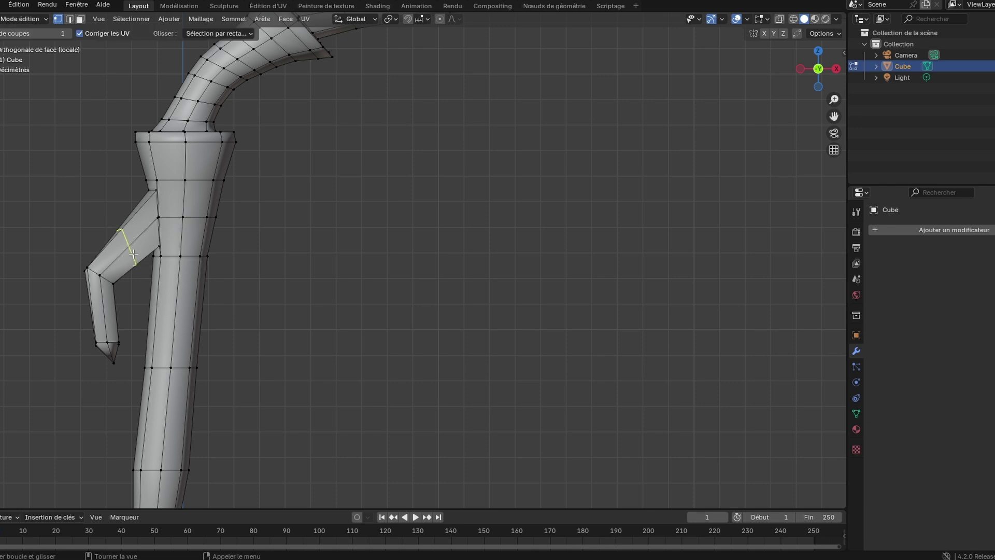
click(133, 255)
key(g)
click(421, 290)
- Cut a loop across the spur's lower segment, move it outward and rotate it to follow the curve
key(ctrl+r)
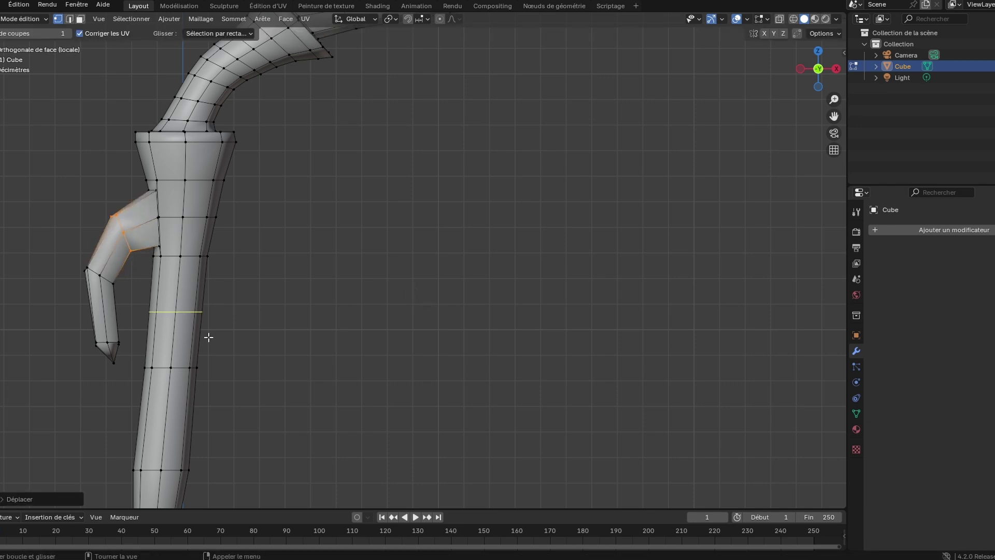
click(93, 320)
click(93, 321)
key(g)
click(402, 323)
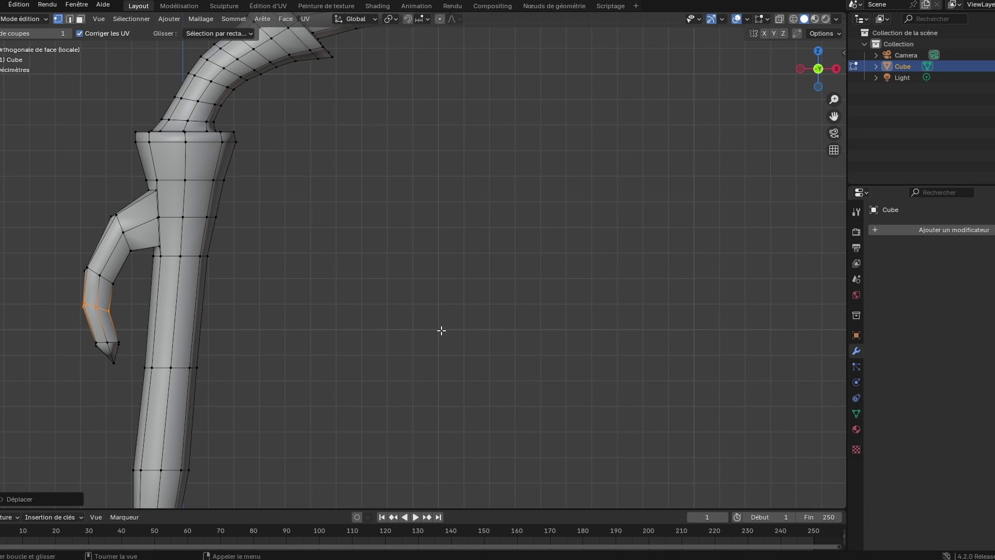
key(r)
click(438, 296)
- Switch to Object Mode, add a Subdivision Surface modifier to the leg and deselect it
scroll(435, 264, down, 2)
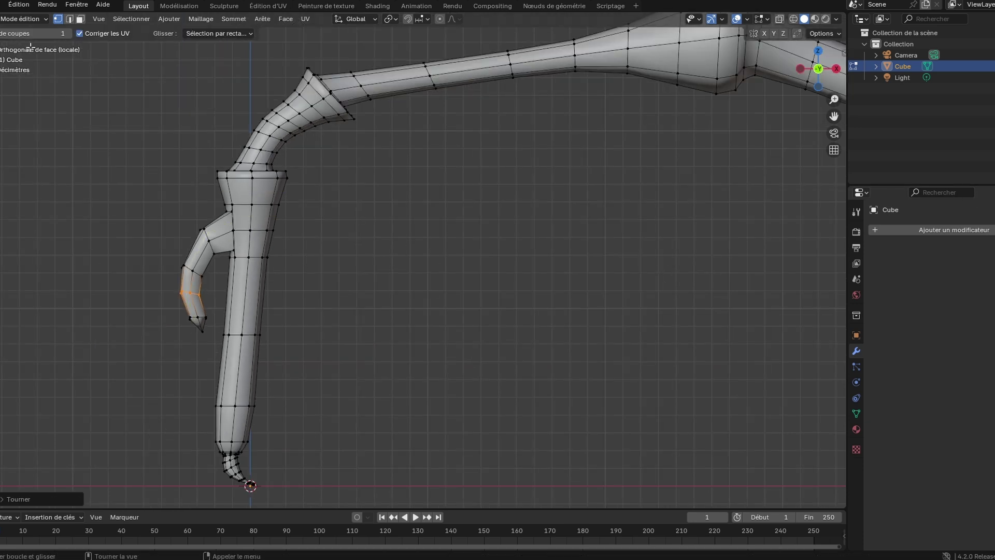
click(22, 19)
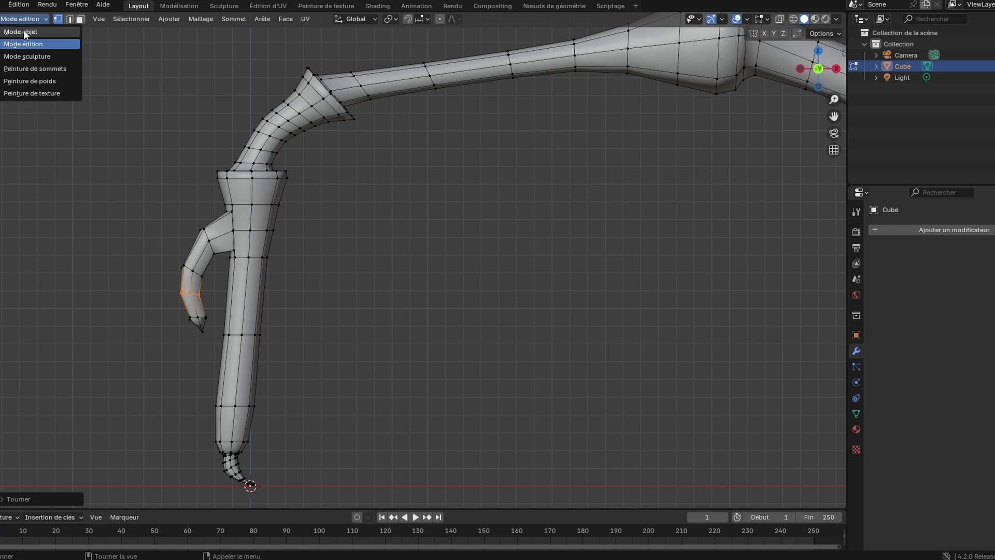
click(21, 37)
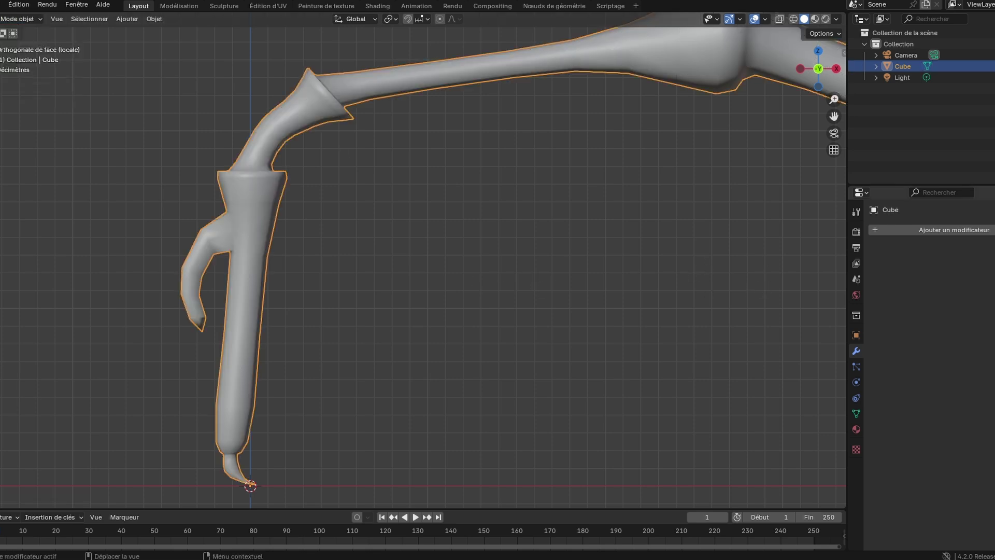
click(969, 230)
mouse_move(939, 229)
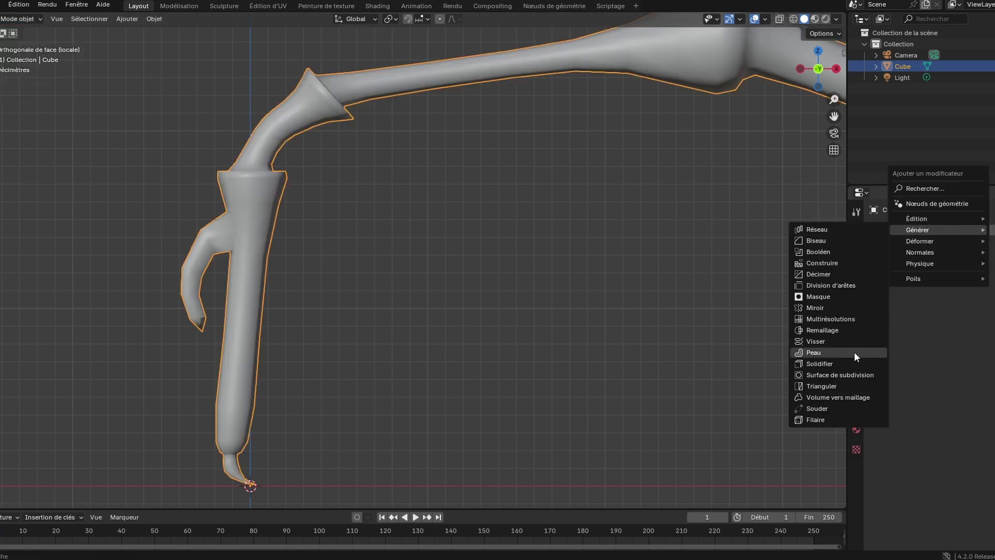
click(850, 374)
click(353, 314)
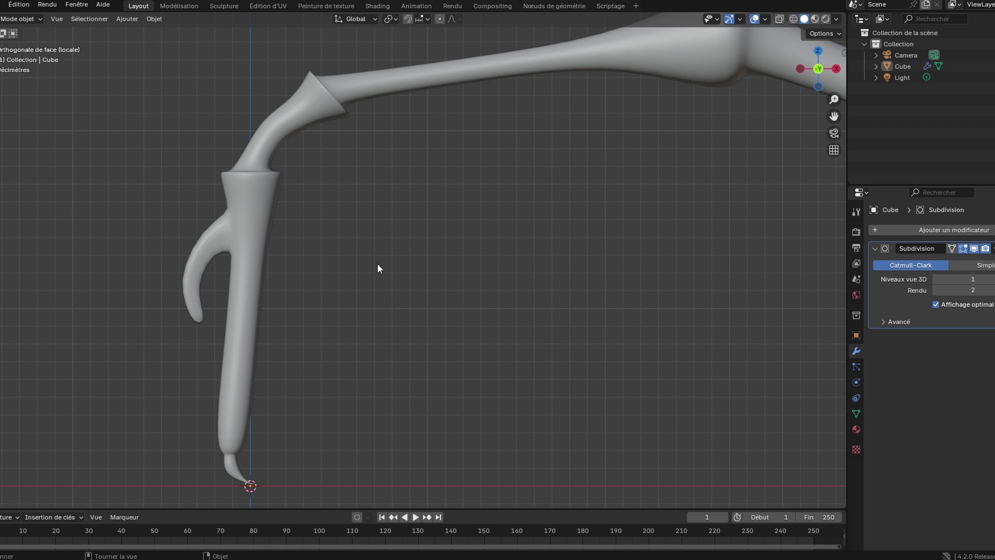
- Select the leg, set its Subdivision viewport level to 2 and check the whole silhouette
click(250, 245)
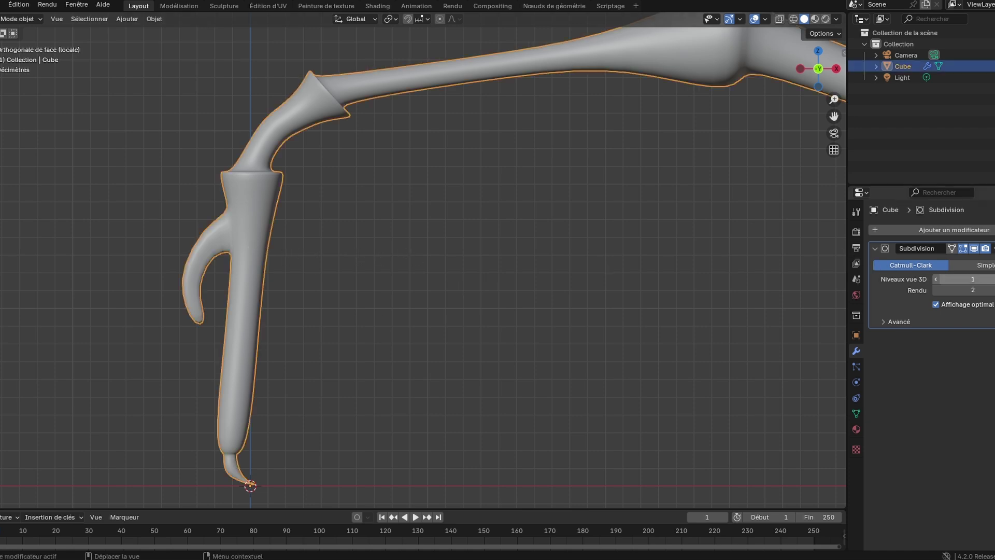
drag(964, 278, 985, 278)
scroll(349, 325, down, 3)
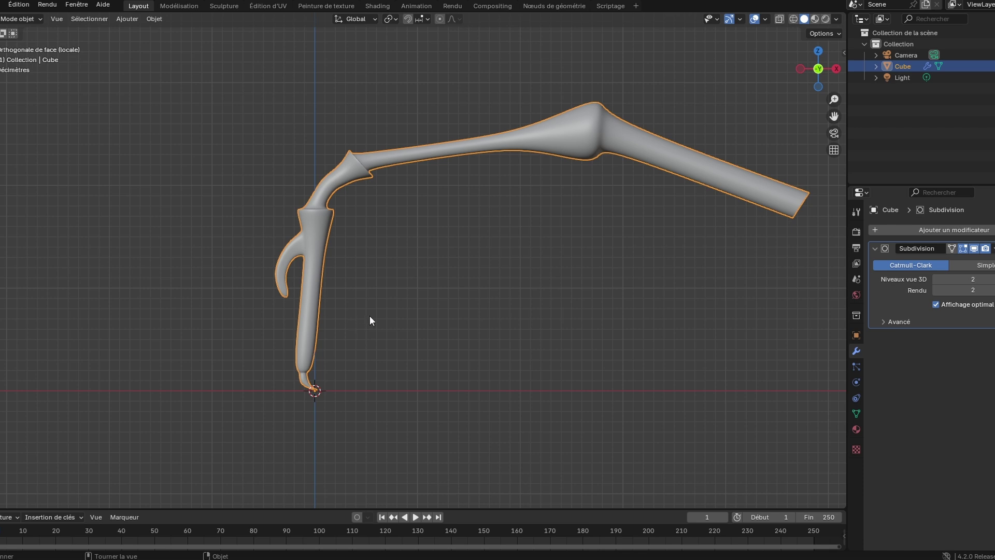
- Enter Edit Mode on the leg and turn on X-ray display for selecting the spur's loops in front view
scroll(370, 320, up, 3)
key(Tab)
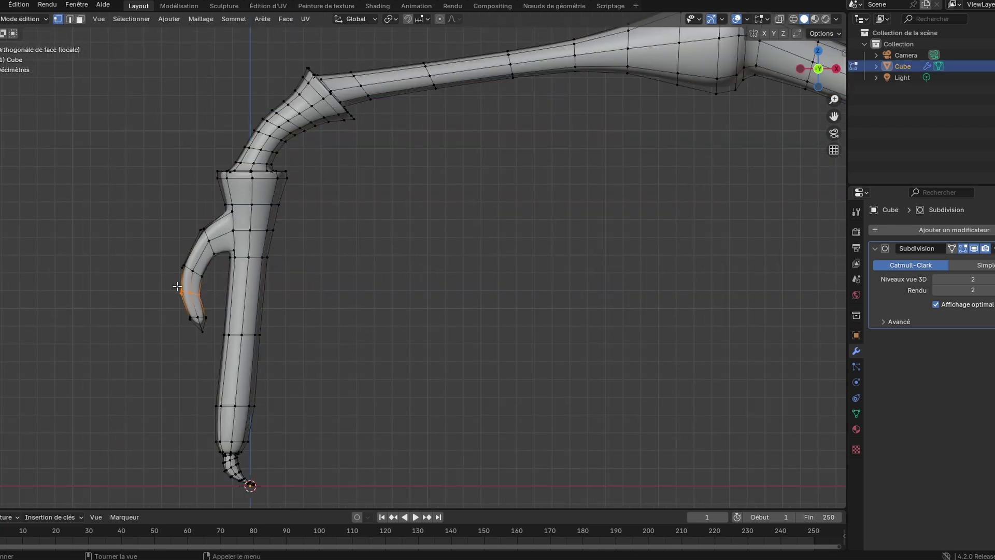
scroll(199, 274, up, 2)
middle_drag(122, 312, 214, 304)
key(KP_1)
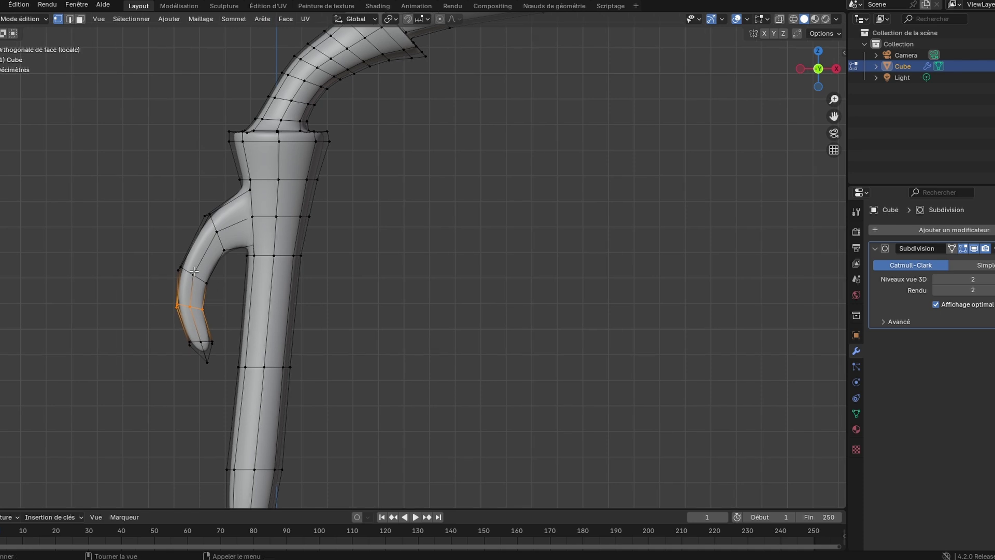
drag(164, 259, 219, 284)
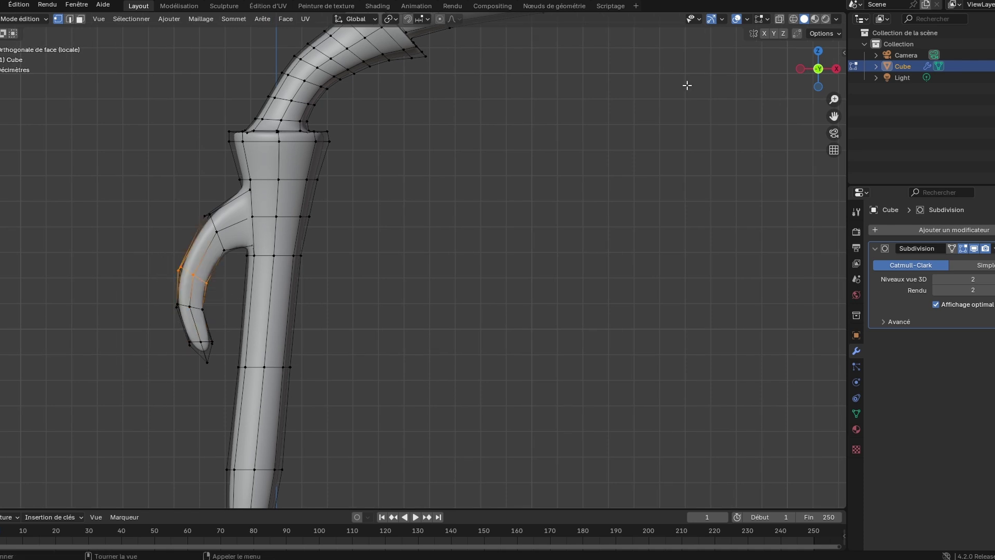
click(779, 19)
- Enlarge the loop on the spur's lower segment and move it about 0.18 m down to the spur's end
drag(164, 298, 222, 319)
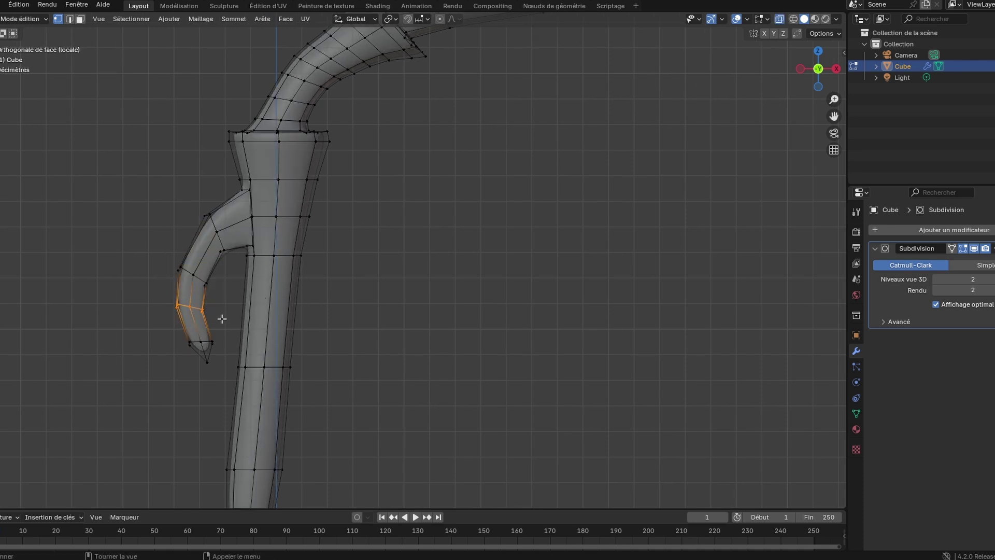
key(s)
click(331, 332)
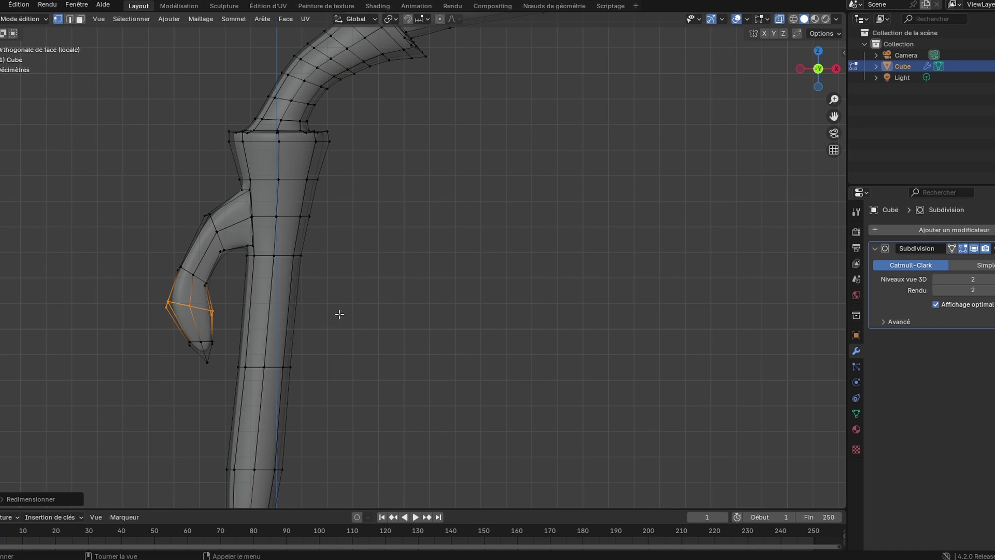
key(g)
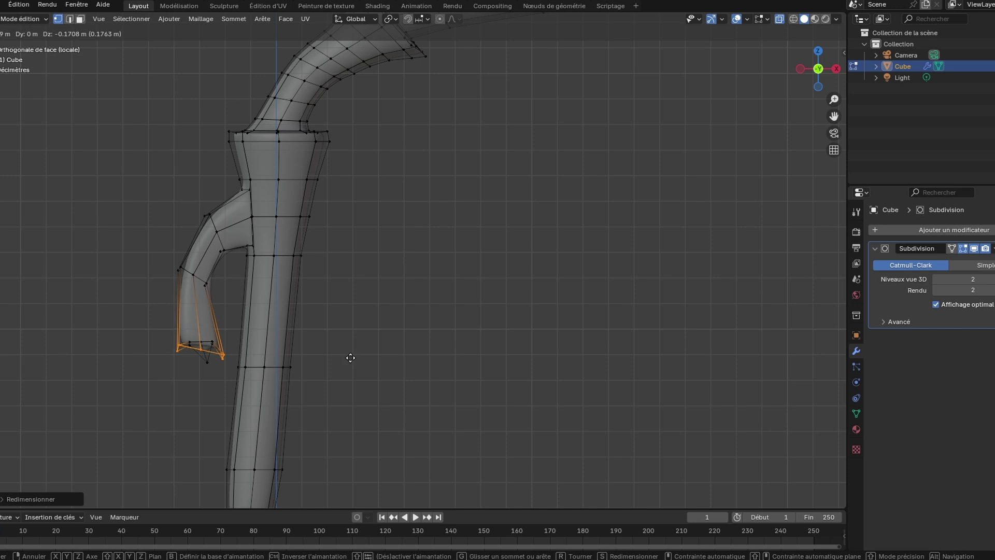
click(351, 357)
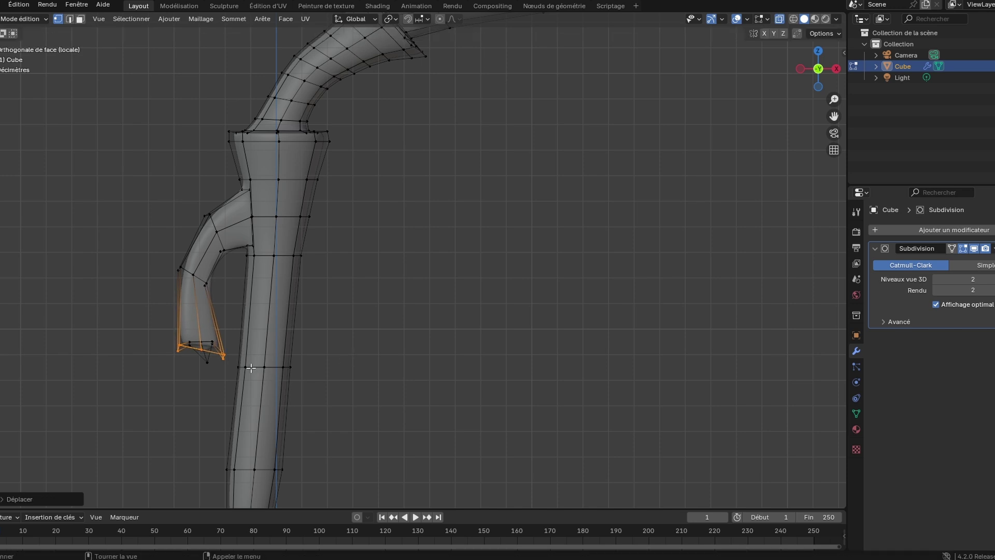
- Move the spur's tip vertex about 0.13 m down and toward the leg to form a longer point
click(220, 378)
key(g)
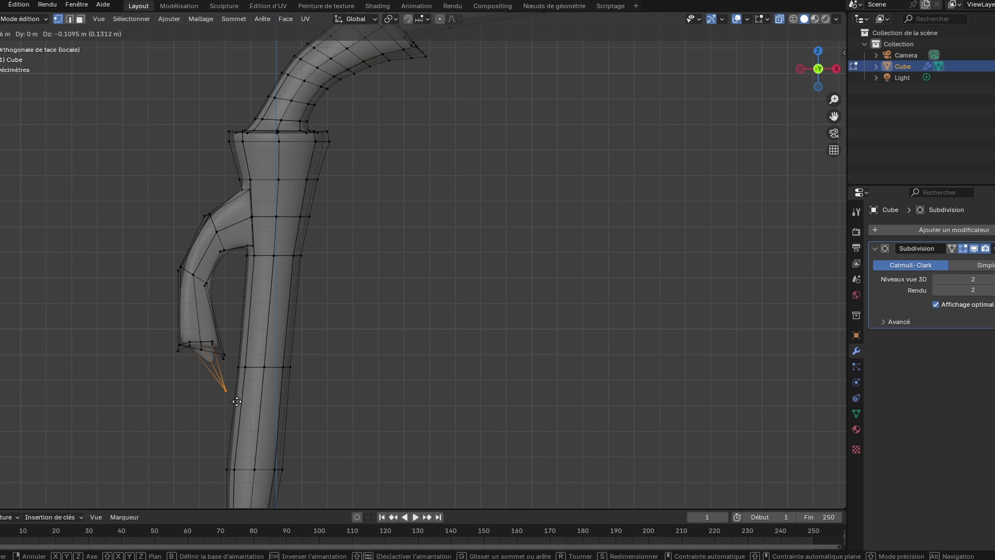
click(236, 402)
key(k)
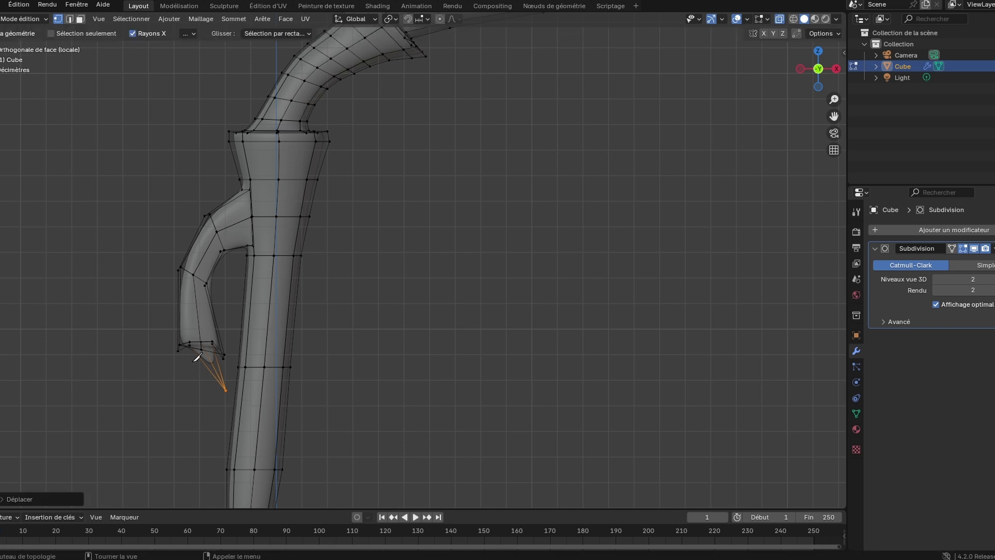
key(Escape)
- Cut a loop across the middle of the spur's lower segment and scale it down to narrow that part
key(ctrl+r)
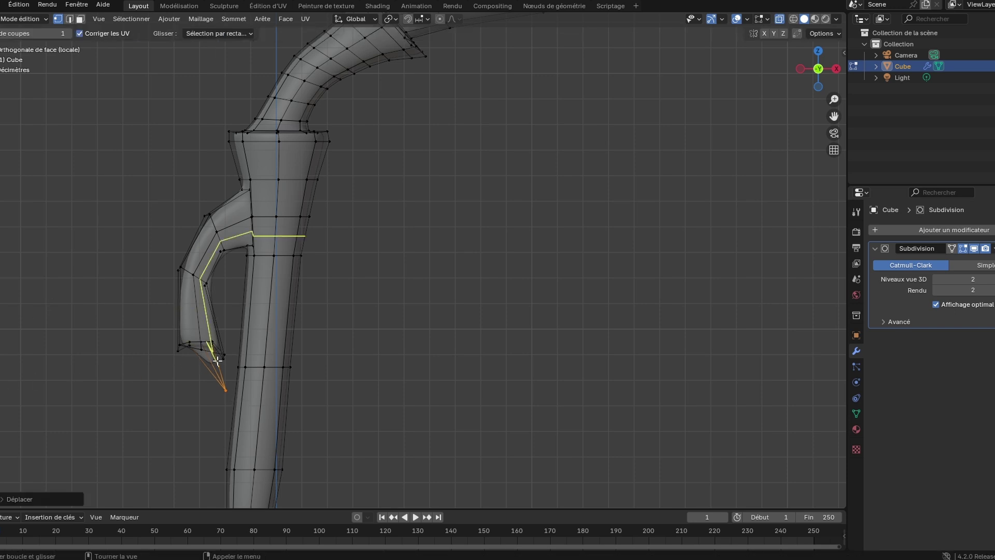
click(210, 316)
key(s)
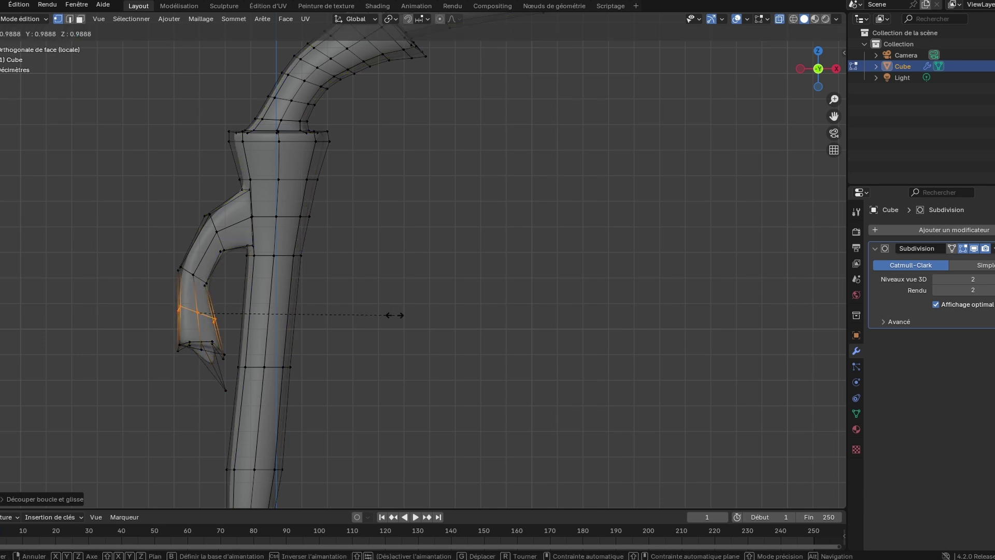
click(305, 317)
- Cut a loop across the spur's upper bend, scale it up to about 1.45 and move it about 0.11 m down
key(ctrl+r)
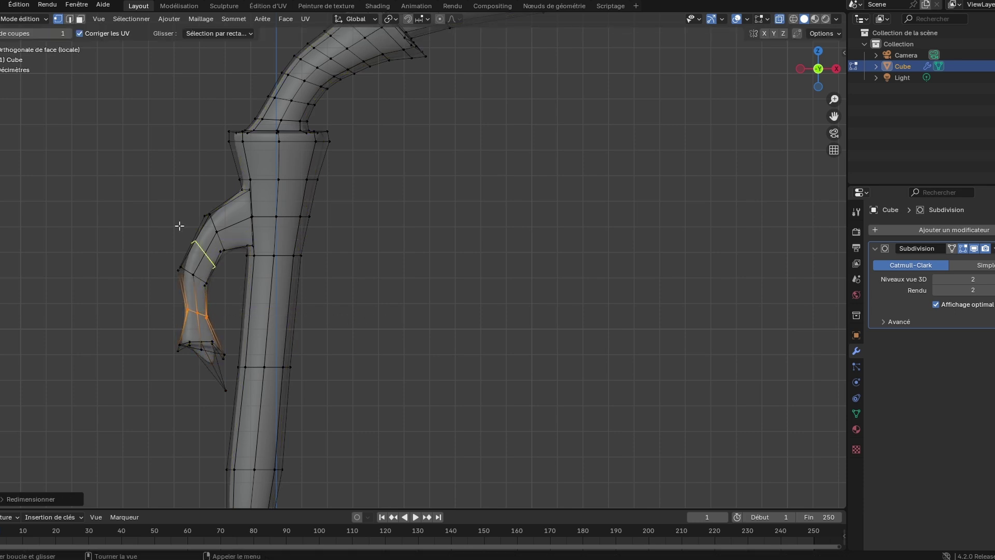
click(213, 256)
click(311, 251)
key(s)
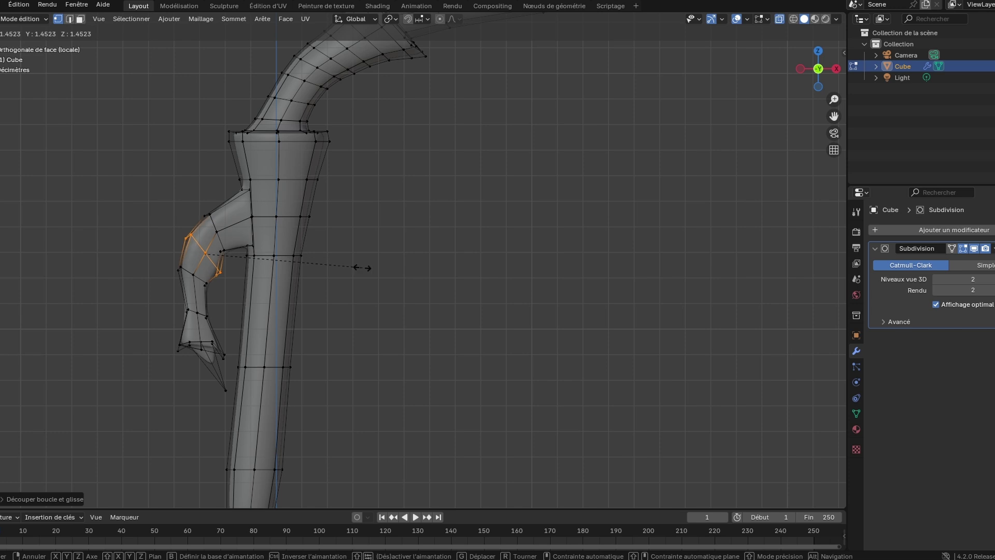
click(362, 268)
key(g)
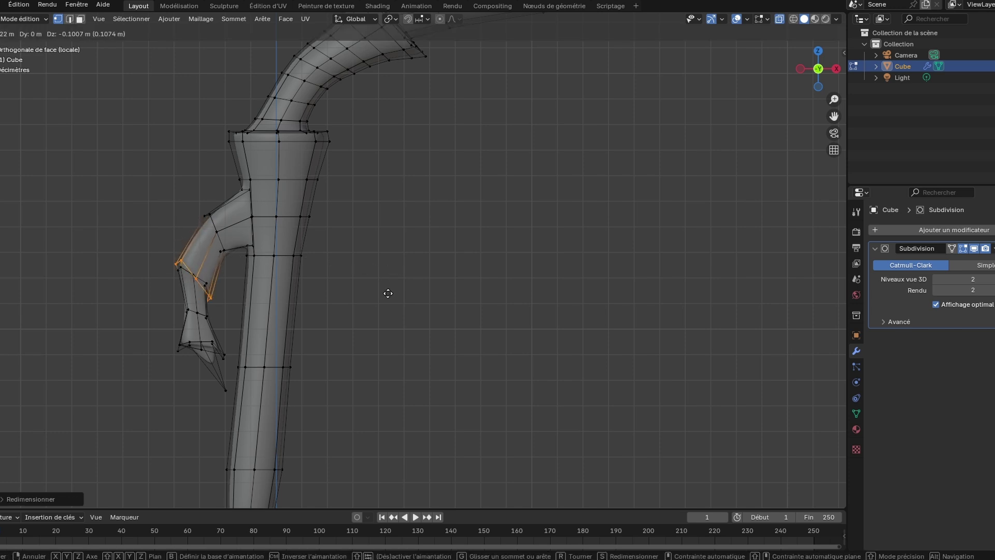
click(388, 293)
- Enlarge the upper spur loop further in front view to form a flared, pointed collar, and return to the selection tool
key(ctrl+r)
middle_drag(311, 302, 405, 299)
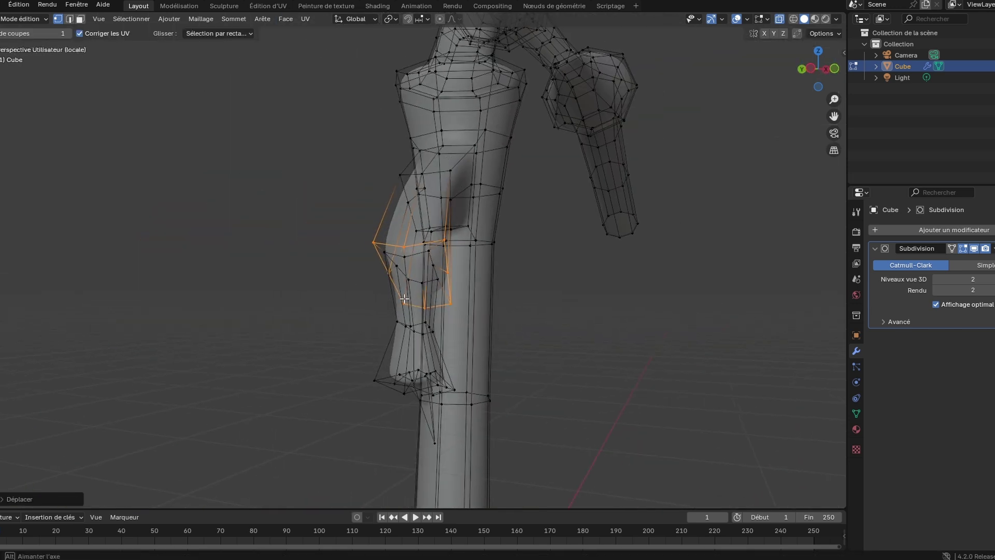
key(KP_1)
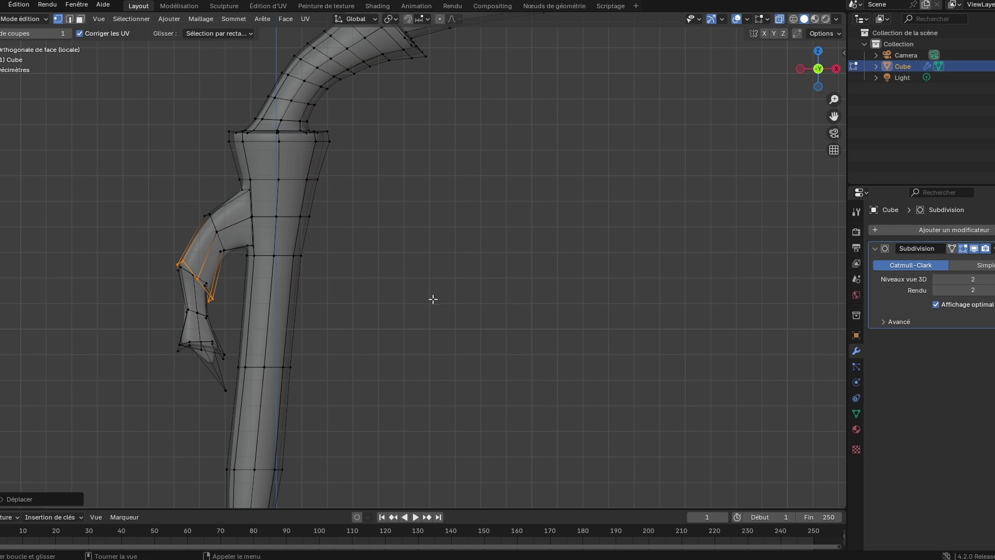
key(s)
click(614, 279)
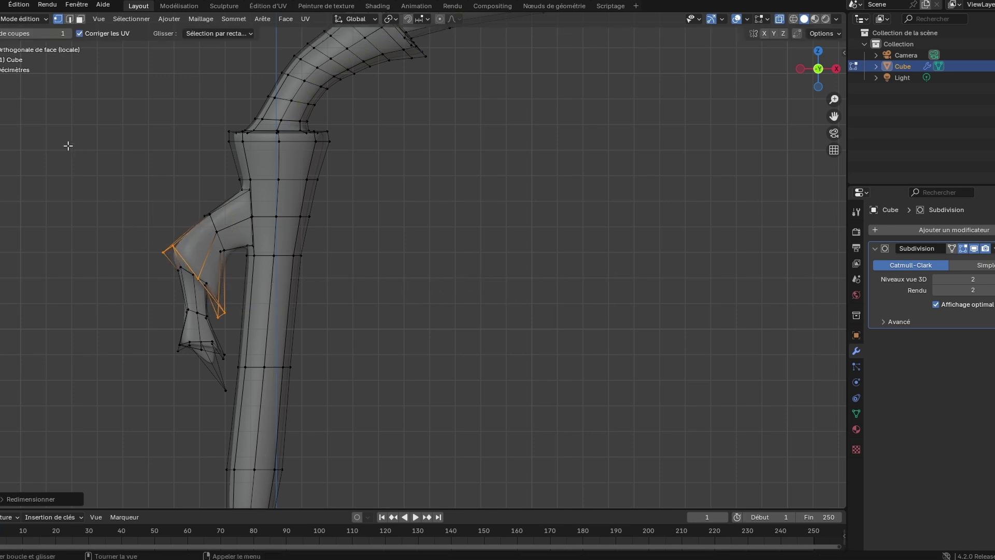
key(w)
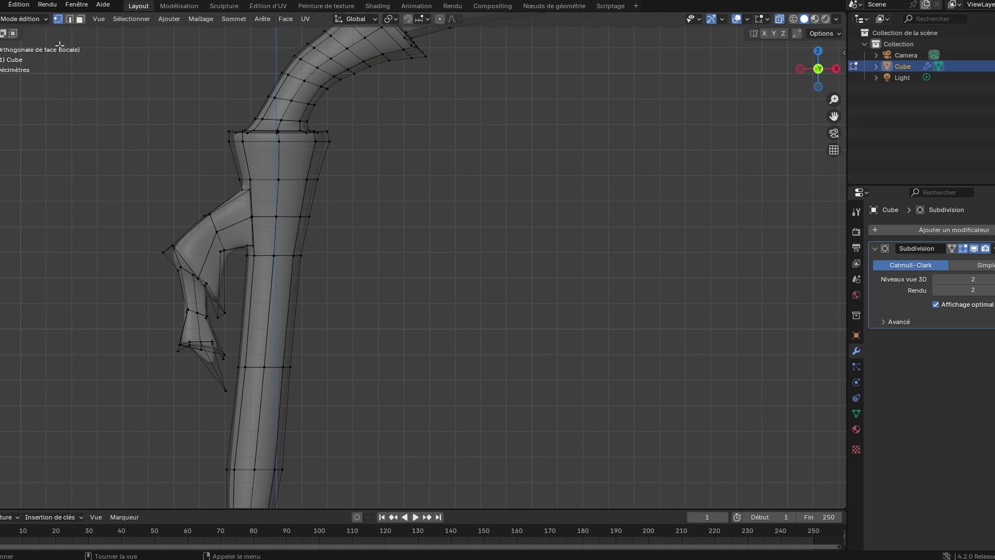
- Switch to Object Mode, deselect the leg and check its whole silhouette in front view
click(25, 19)
click(20, 30)
click(501, 262)
scroll(501, 263, down, 5)
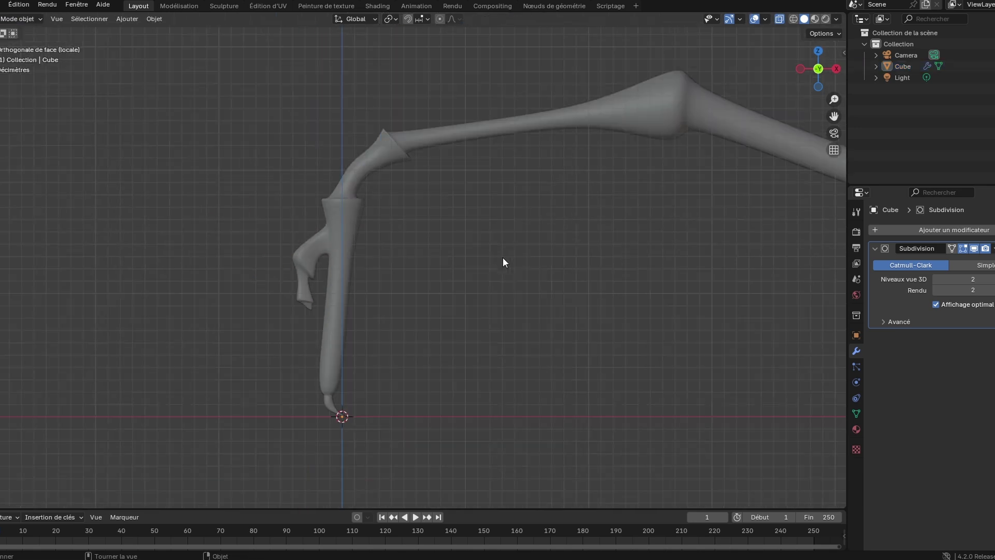
middle_drag(503, 261, 462, 301)
key(KP_1)
- Create a new material on the leg and set its base colour to black
click(641, 192)
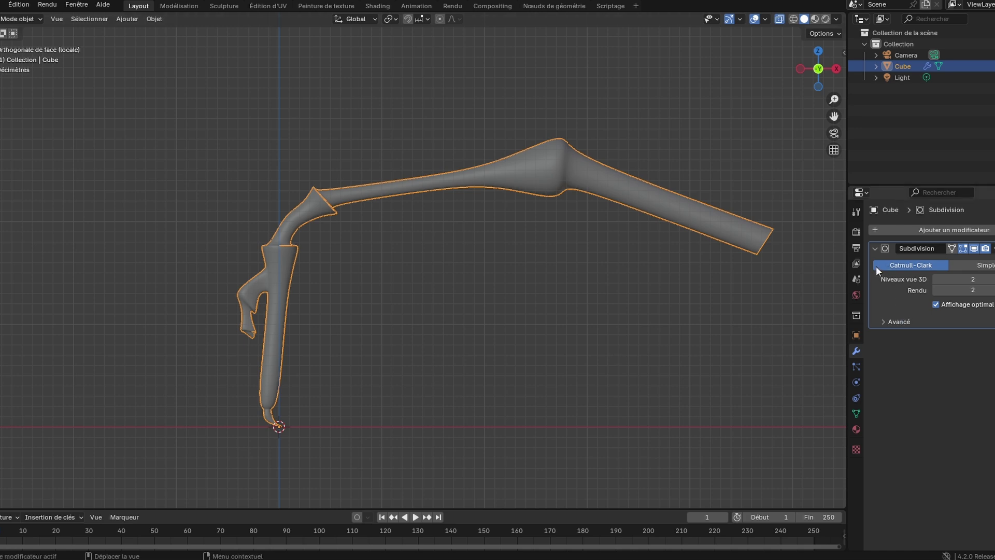
click(856, 428)
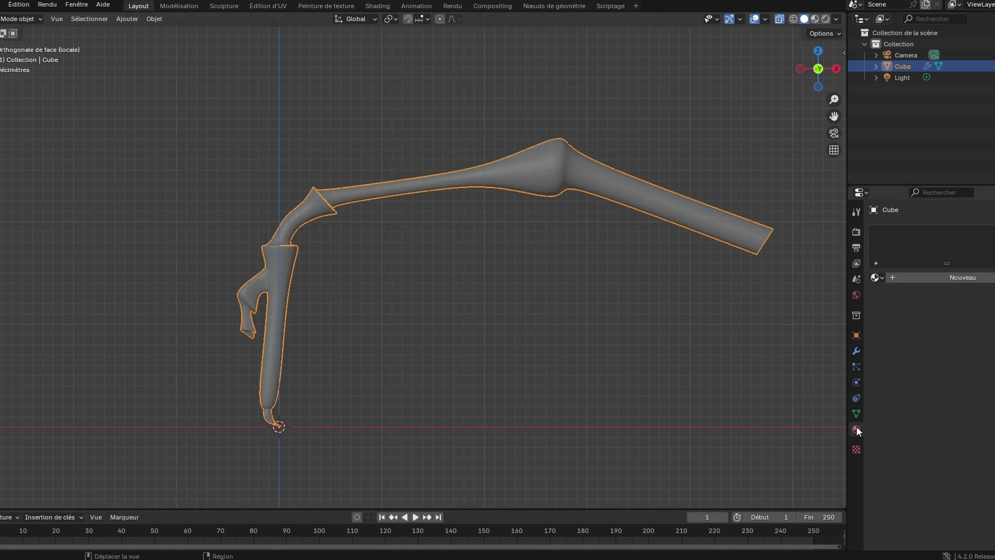
click(932, 277)
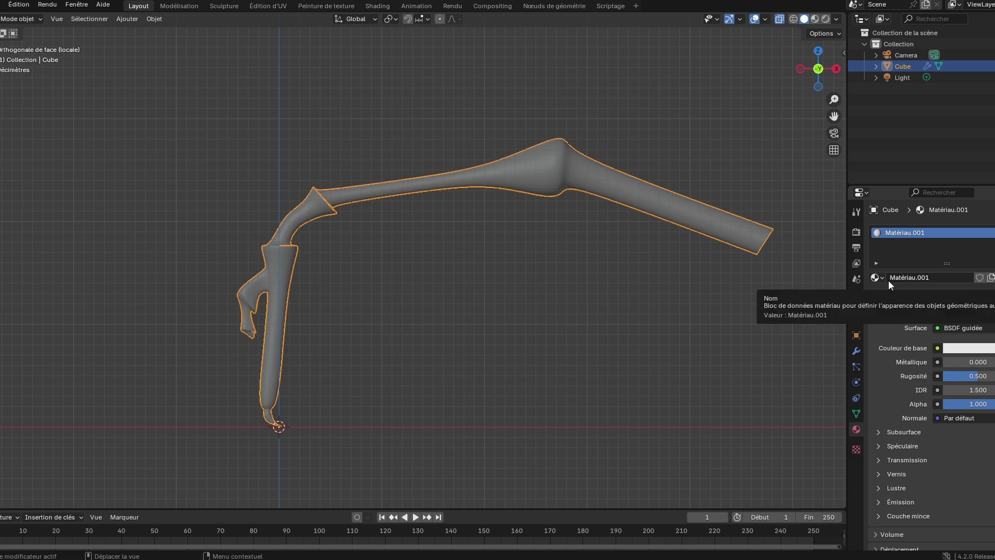
click(987, 348)
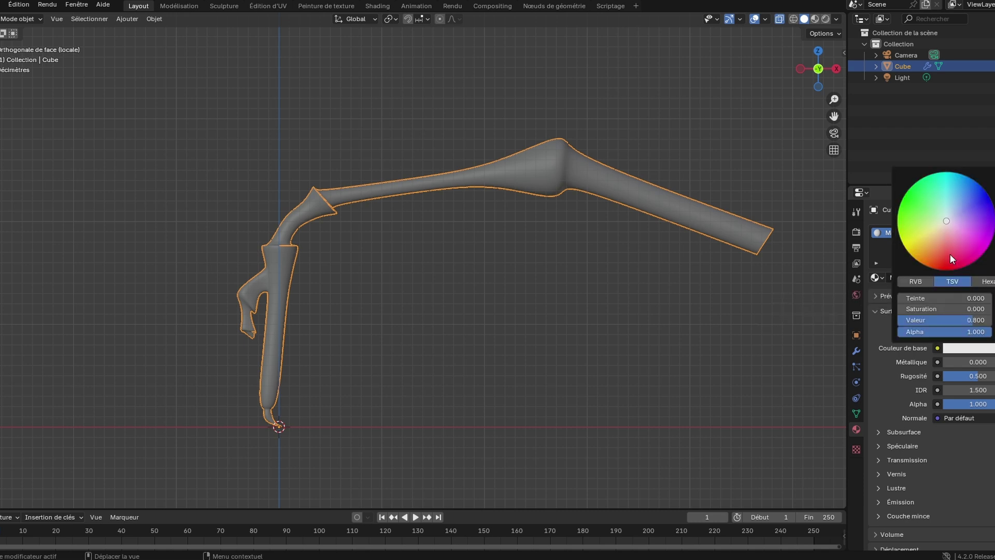
drag(994, 221, 994, 272)
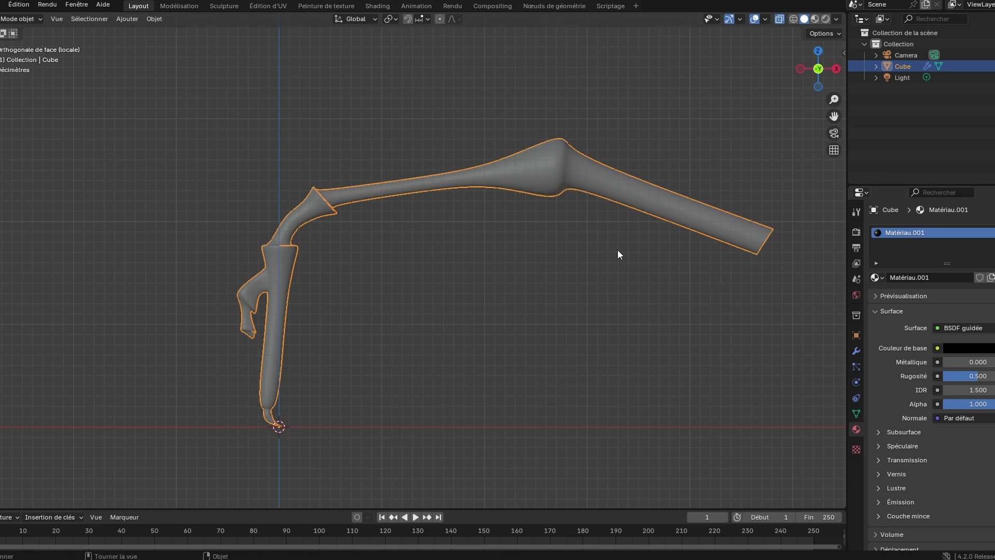
- Preview the leg's material, switch the viewport to rendered shading and deselect the leg
click(816, 20)
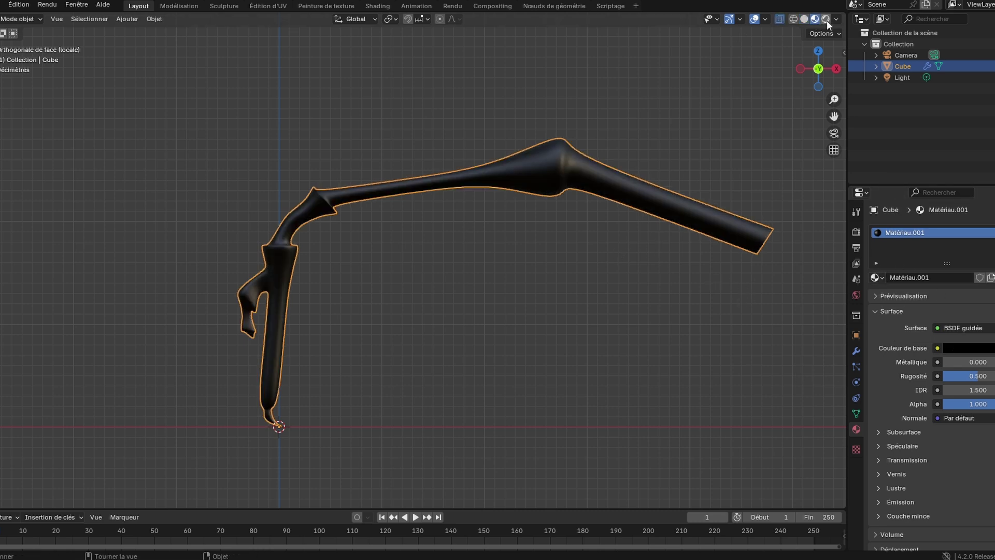
click(826, 19)
click(524, 265)
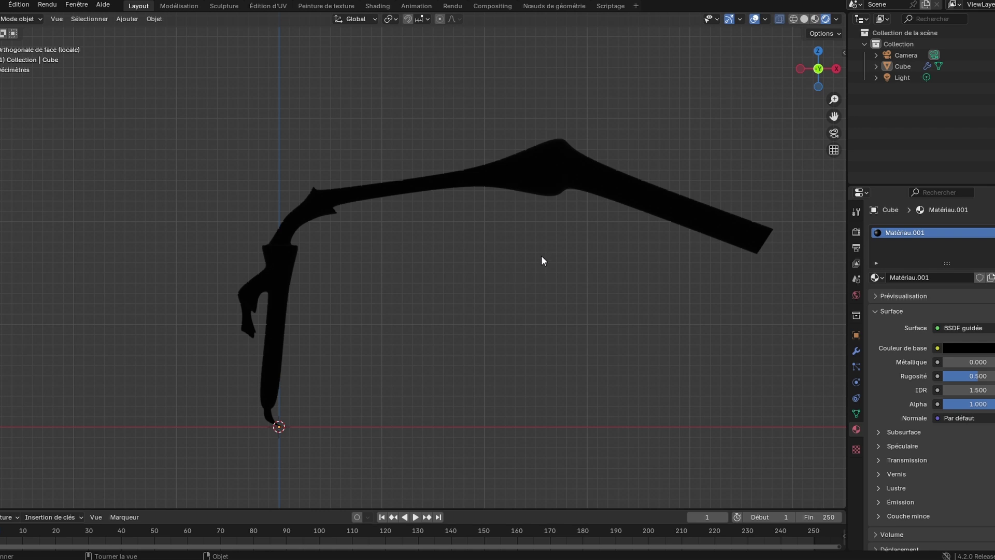
- Delete the scene's existing light and add a Sun light at the origin
scroll(541, 255, down, 3)
click(902, 77)
middle_drag(418, 296, 465, 350)
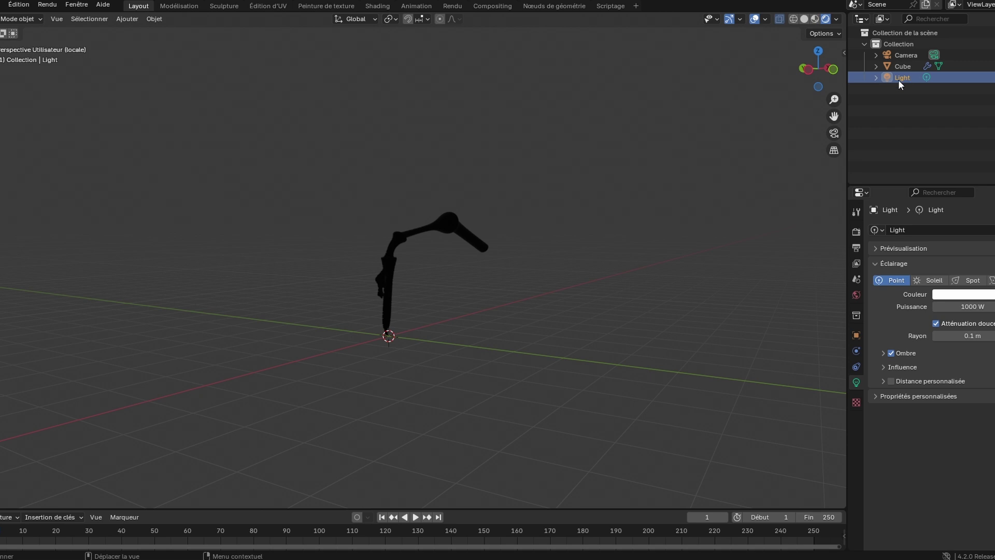
key(Delete)
click(127, 19)
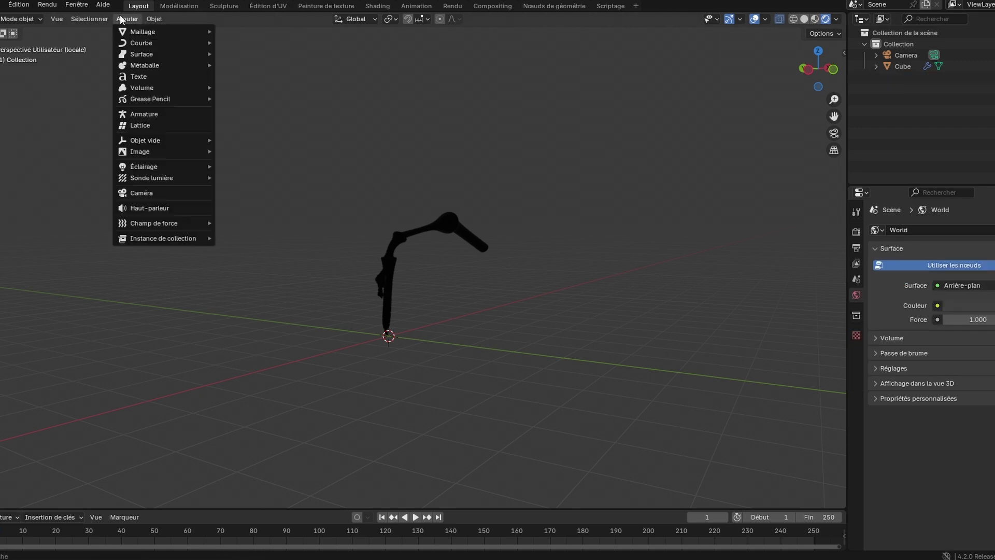
mouse_move(147, 166)
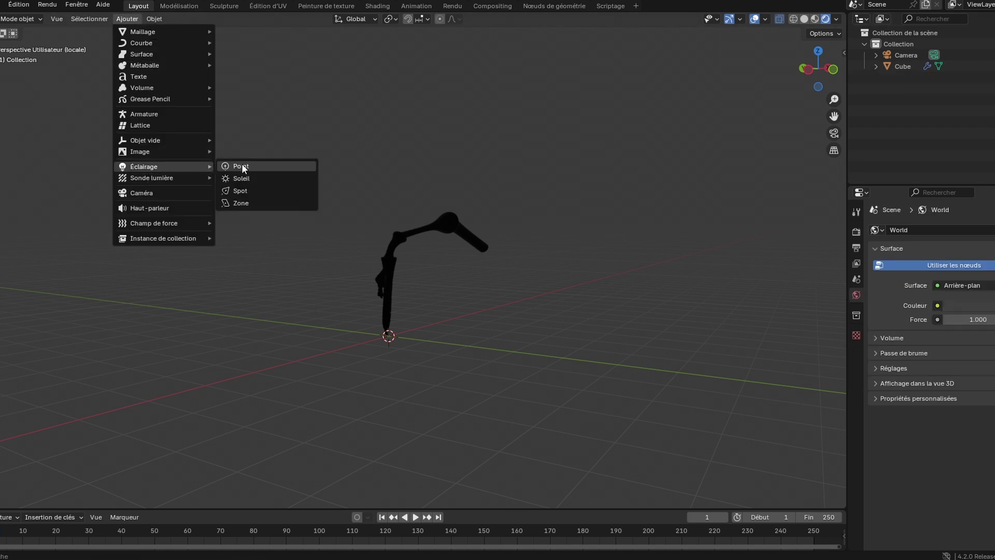
click(247, 178)
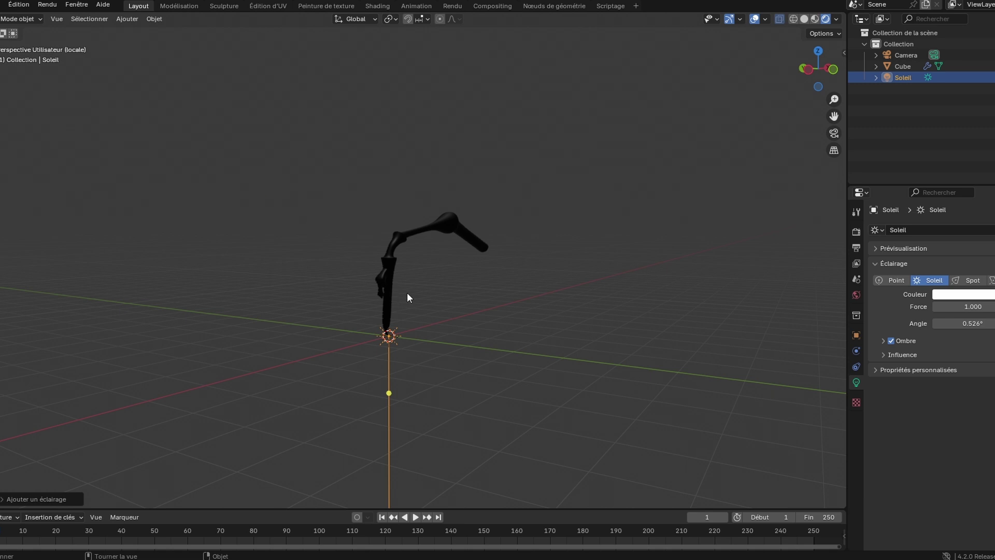
- Redirect the sun's beam to a nearly horizontal angle, move the light beside the leg's base and deselect it
drag(389, 399, 542, 359)
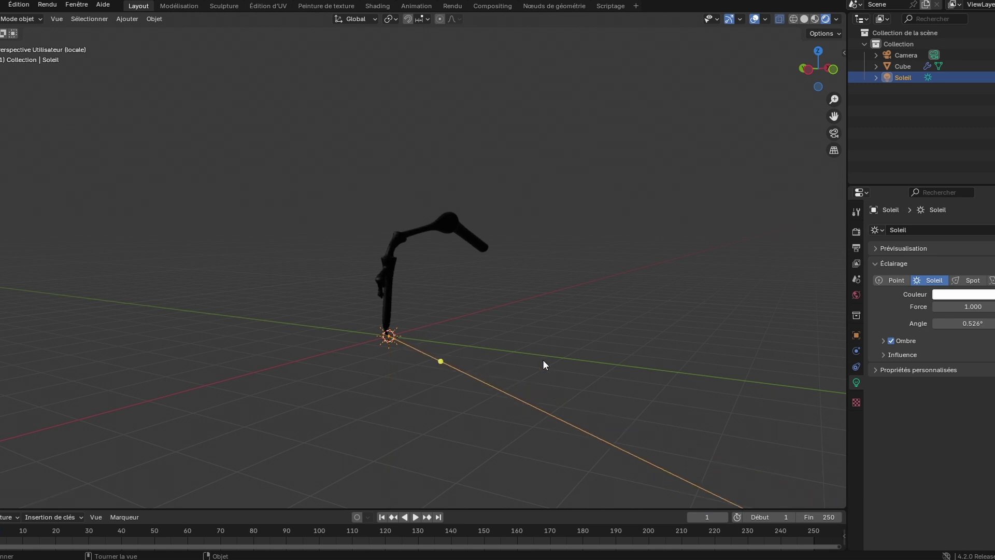
middle_drag(542, 359, 348, 375)
drag(351, 357, 543, 282)
middle_drag(542, 282, 437, 291)
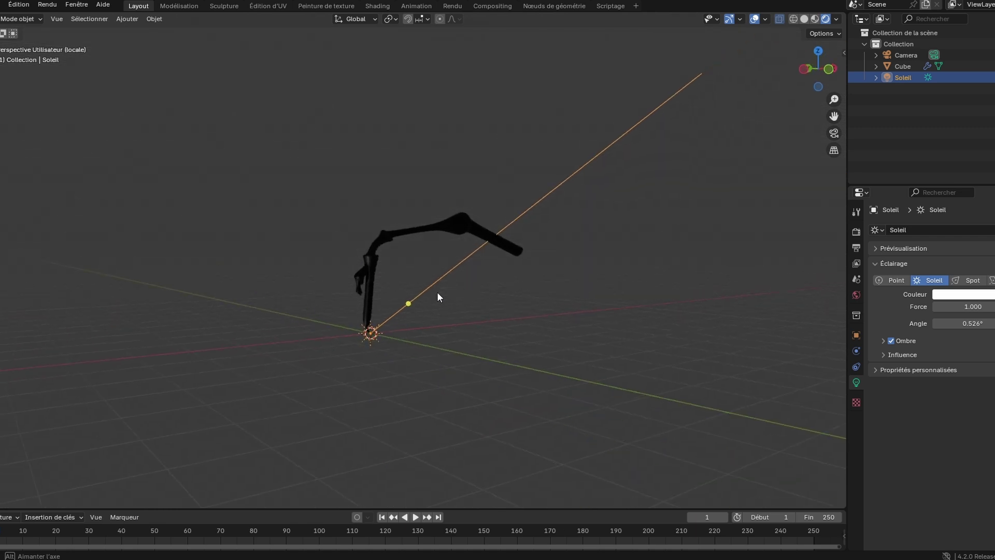
drag(407, 303, 424, 335)
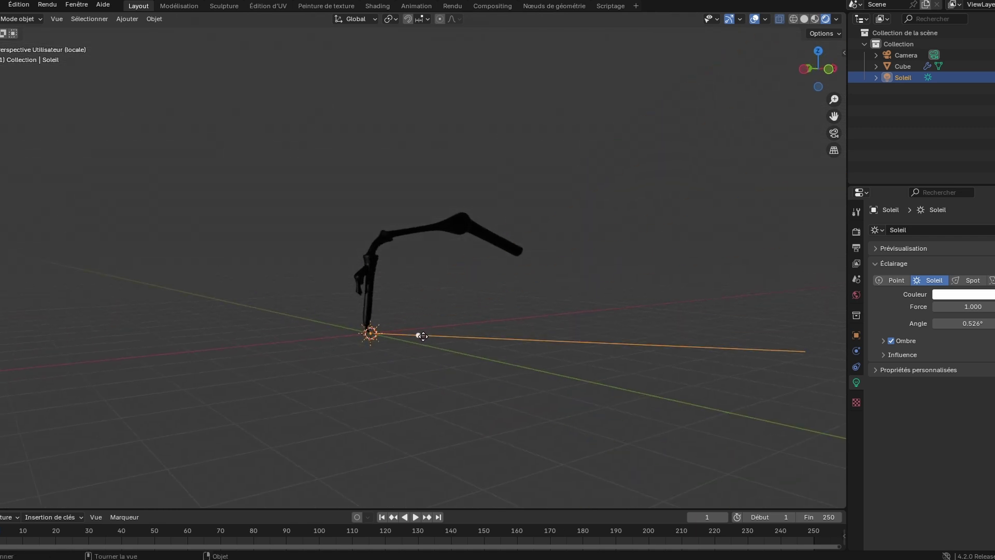
key(g)
click(384, 347)
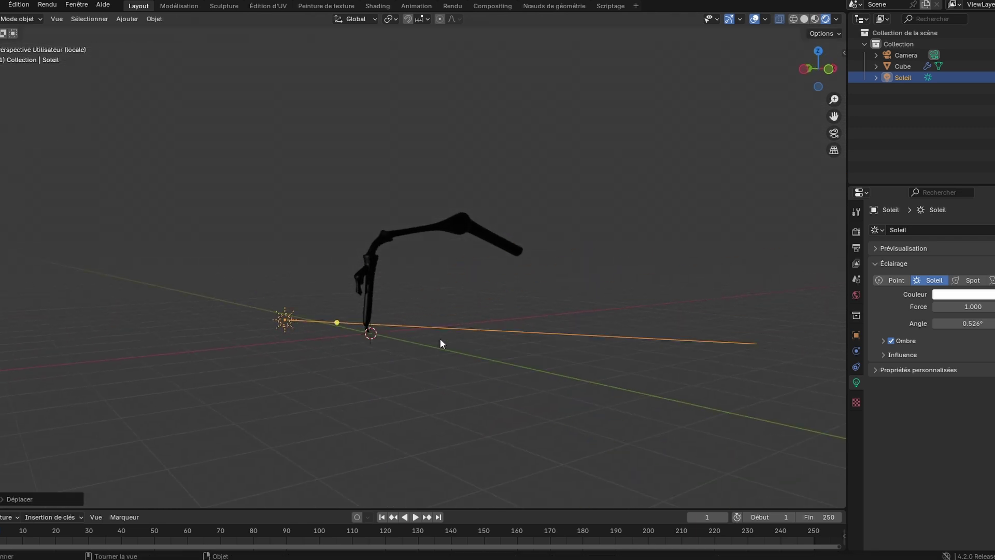
click(424, 310)
- Inspect the leg's lighting up close, change the sun to a Point light and set its power to 500 W
scroll(399, 310, up, 5)
middle_drag(398, 315, 384, 318)
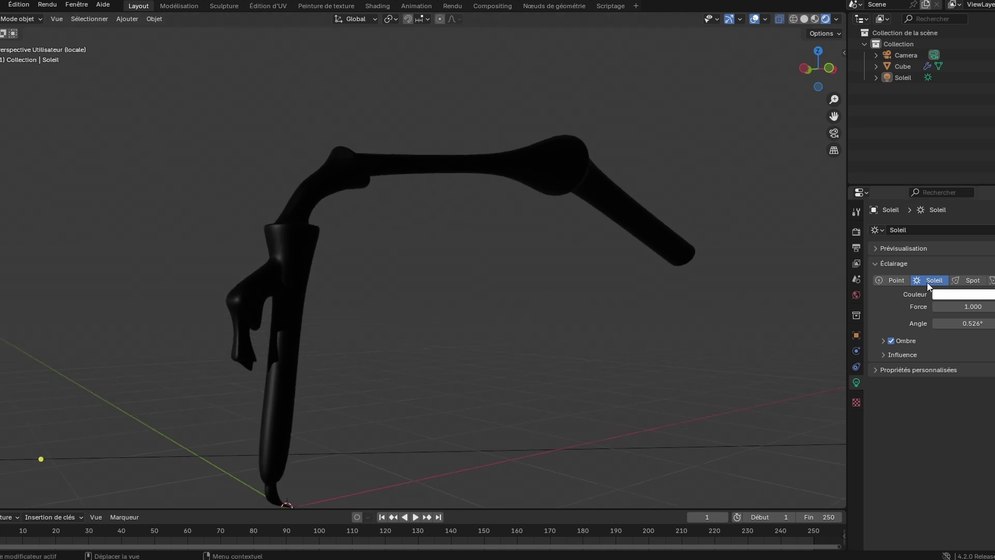
click(969, 280)
click(896, 283)
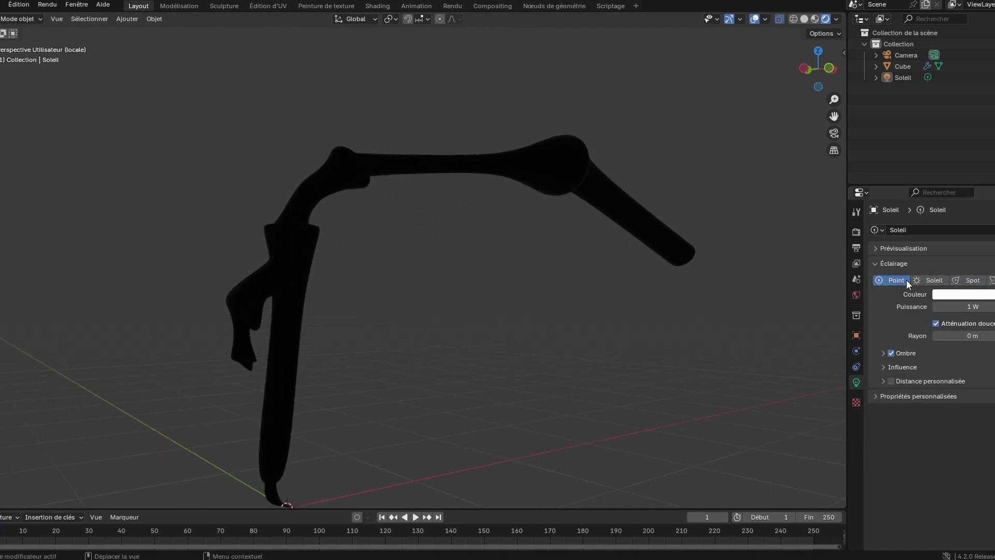
scroll(480, 315, down, 4)
click(981, 309)
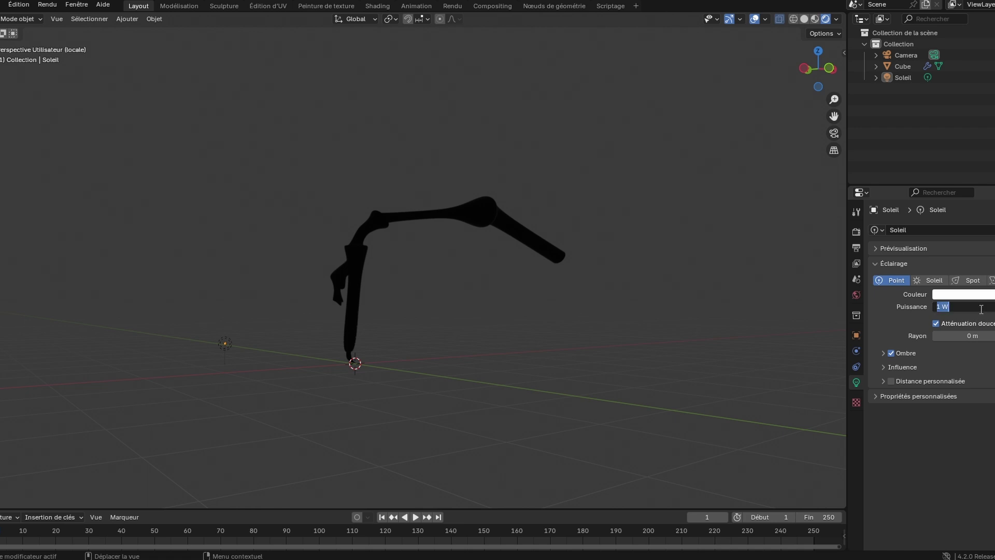
text(500)
key(Return)
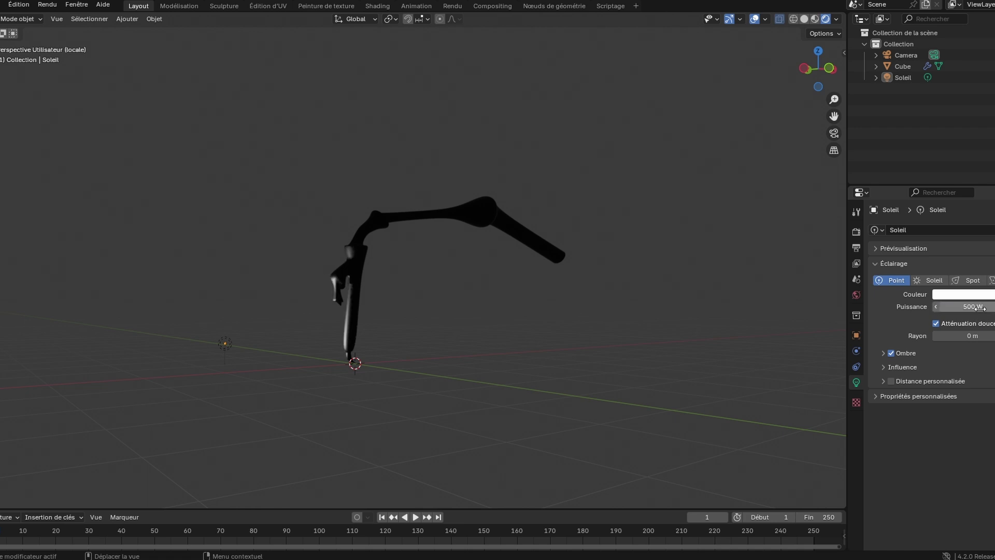
- Set the leg material's metallic value to 0.641 and its roughness to 0.195, and deselect the leg
scroll(313, 292, up, 3)
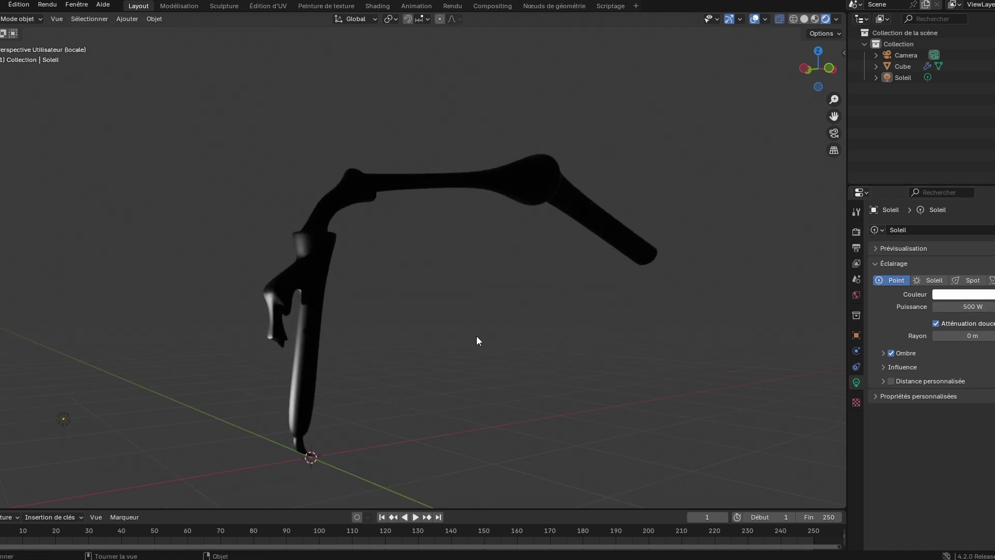
scroll(422, 315, up, 1)
scroll(422, 315, down, 1)
scroll(642, 328, down, 1)
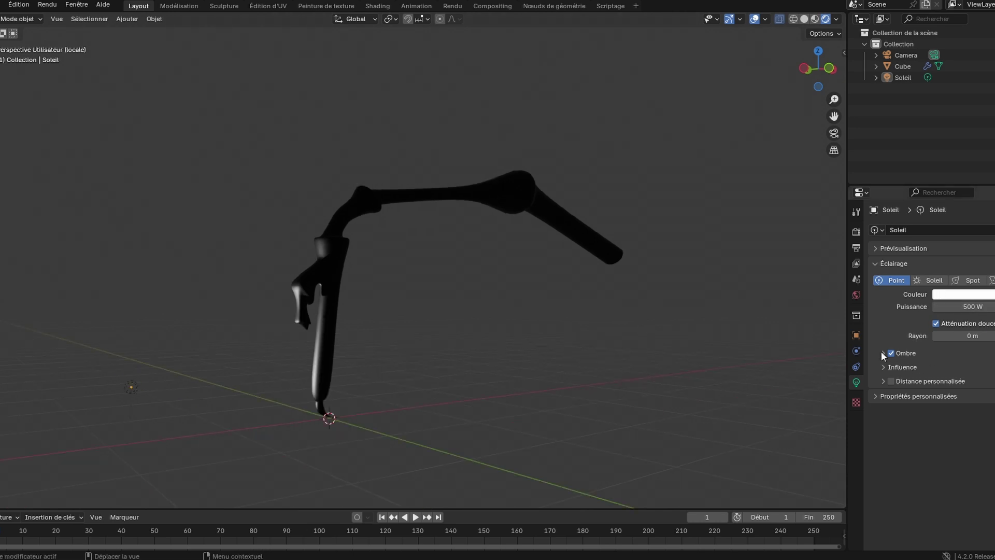
click(322, 341)
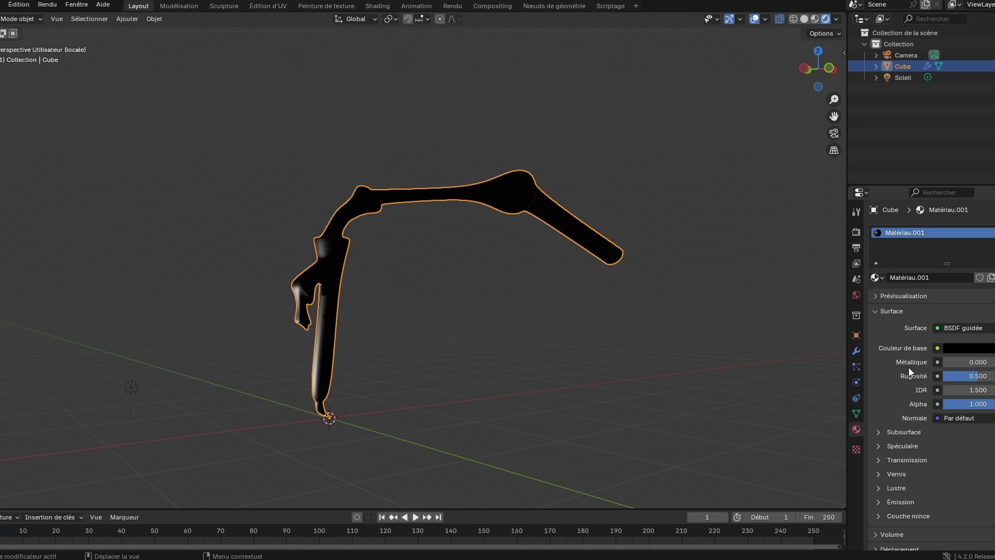
mouse_move(948, 362)
mouse_down()
mouse_move(980, 362)
mouse_move(974, 376)
mouse_move(957, 375)
mouse_up()
click(442, 340)
- Duplicate the point light and place the copy higher up on the opposite side of the leg
scroll(328, 342, up, 4)
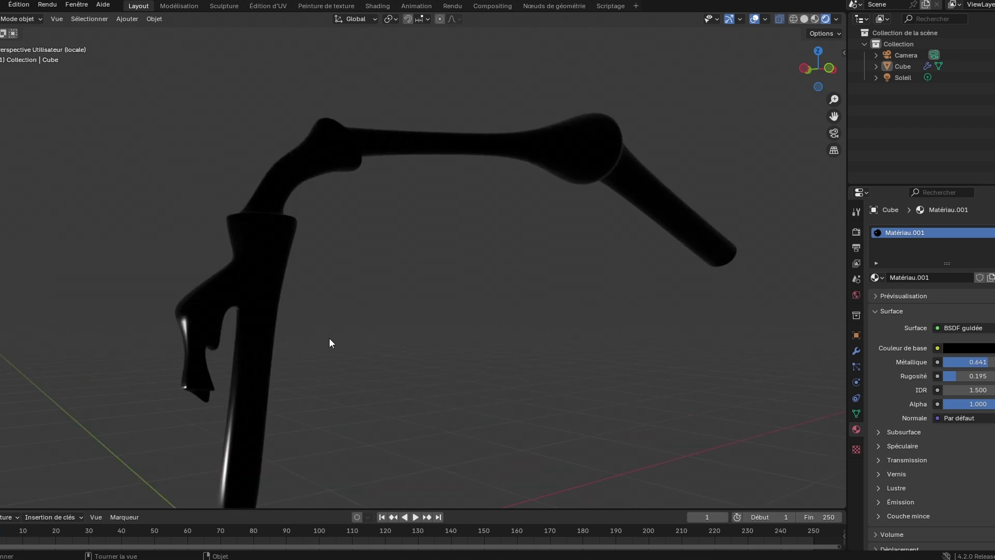
scroll(435, 258, up, 2)
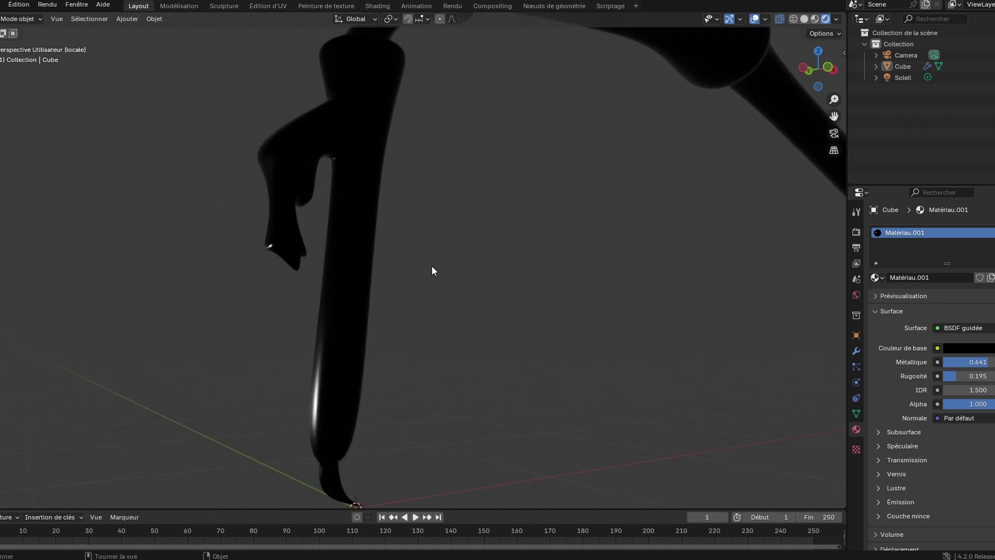
middle_drag(451, 289, 493, 280)
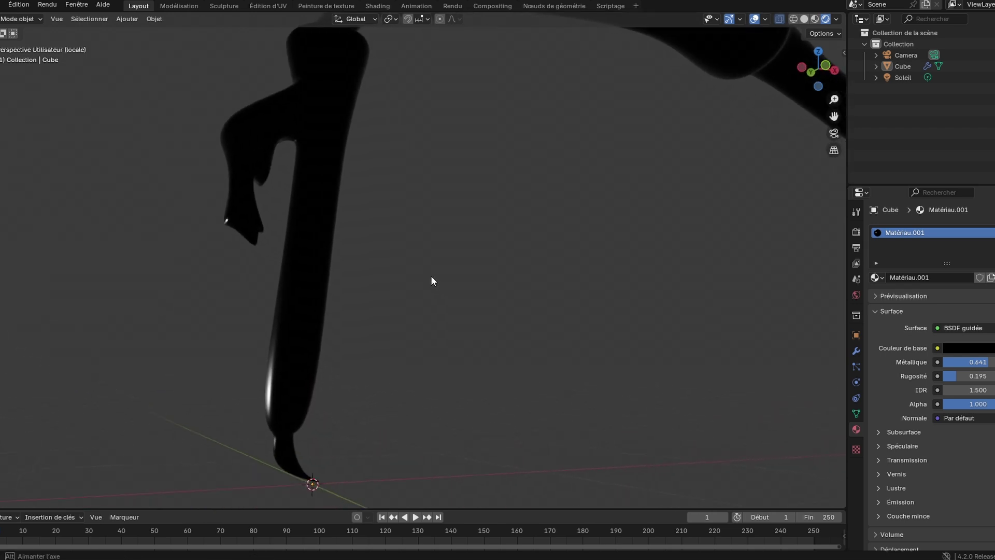
scroll(418, 273, down, 5)
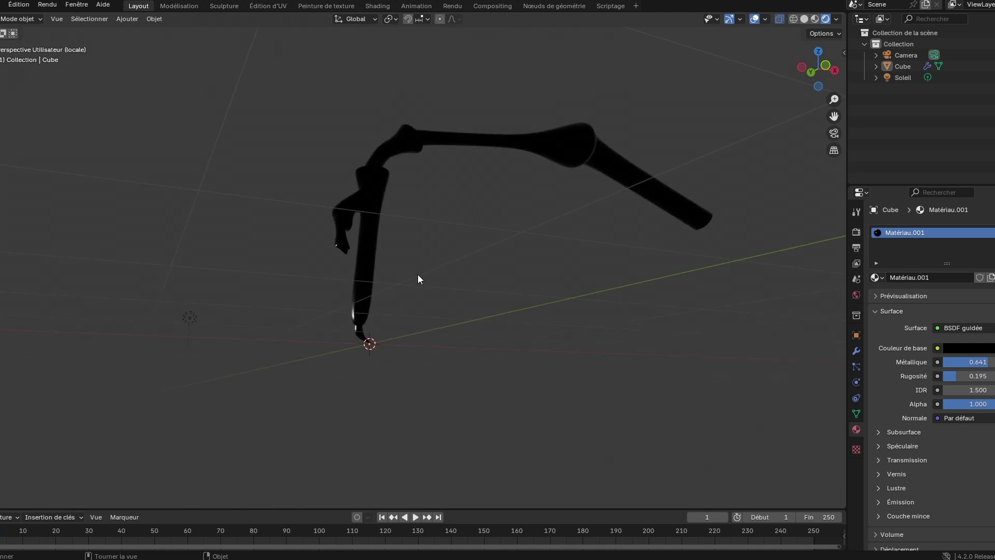
middle_drag(418, 274, 480, 307)
click(234, 350)
middle_drag(244, 360, 285, 368)
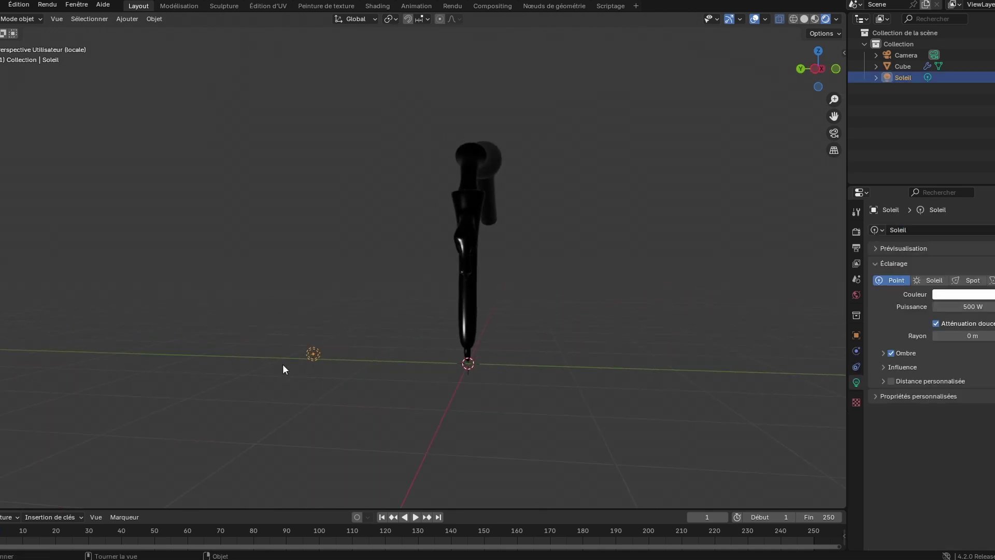
key(shift+d)
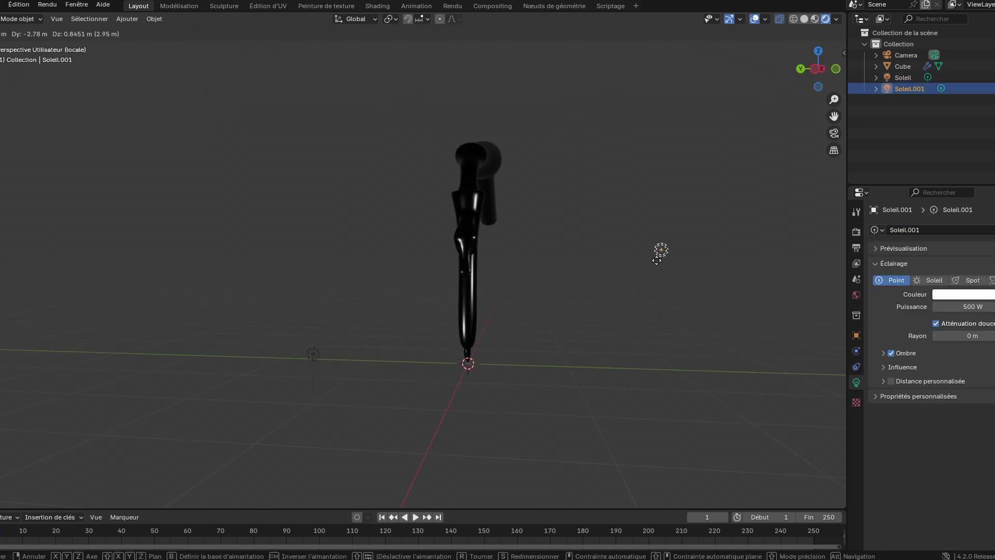
click(655, 238)
middle_drag(656, 330, 596, 337)
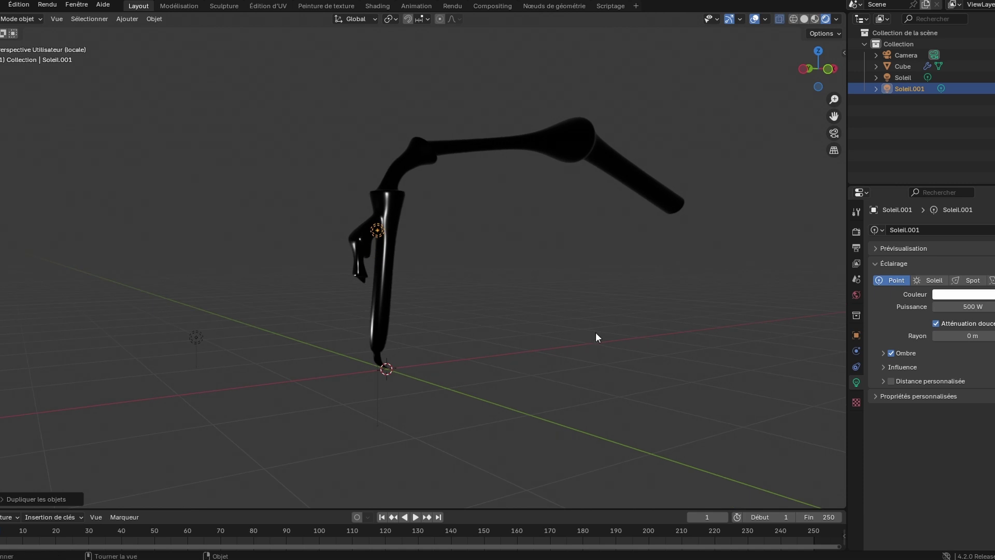
- Tint the duplicated light pale blue and the original light warm yellow
click(973, 295)
drag(976, 201, 961, 165)
click(196, 337)
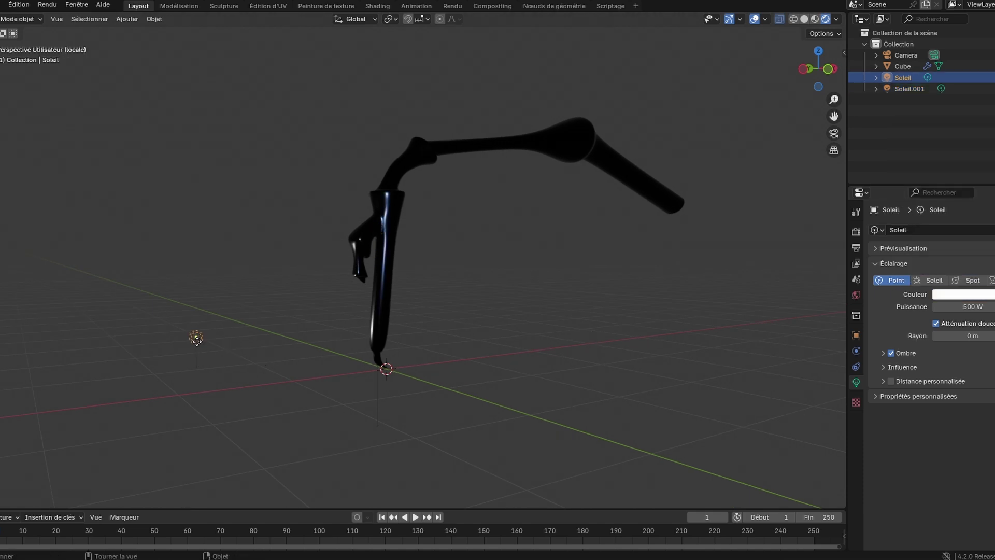
click(964, 294)
drag(928, 194, 932, 193)
click(448, 284)
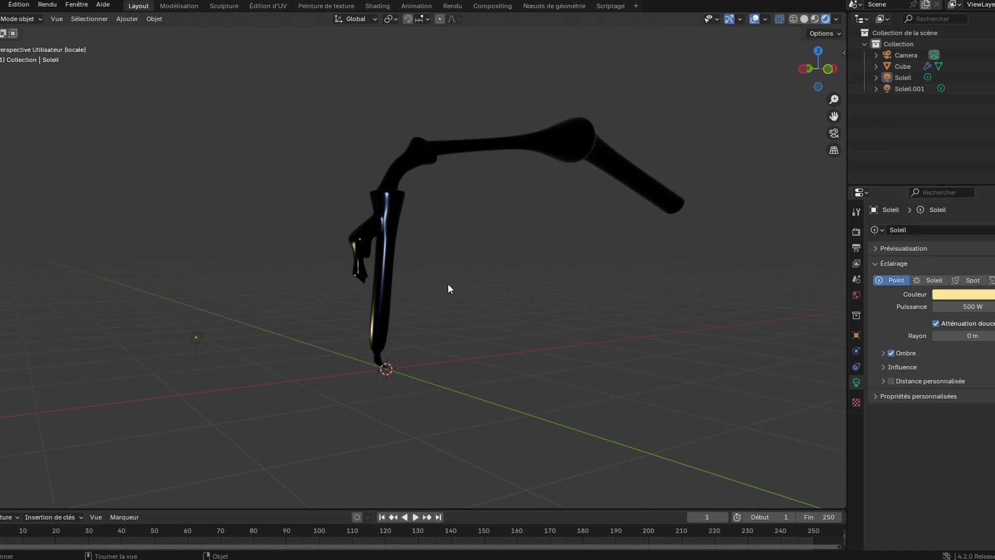
- Select the leg and apply all of its transformations
scroll(446, 283, up, 6)
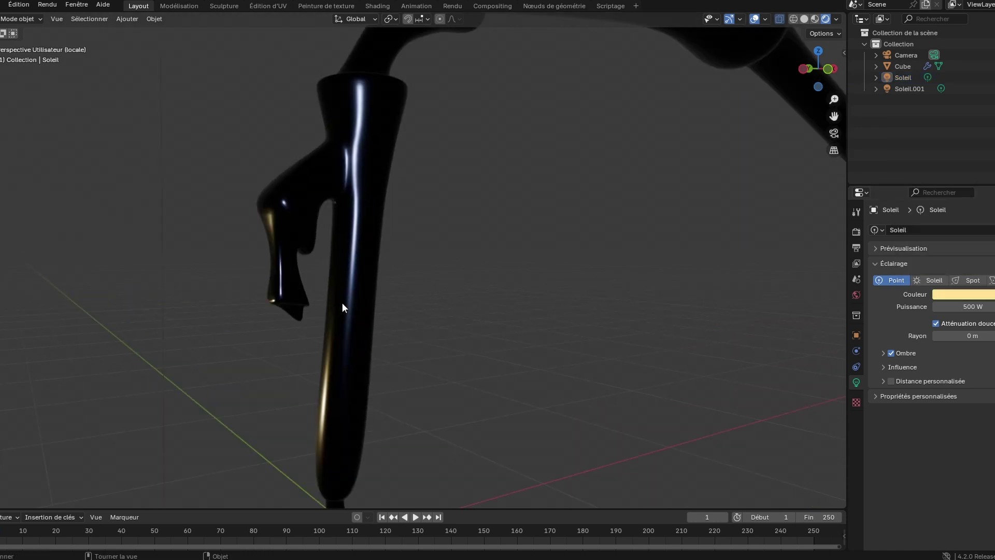
click(340, 307)
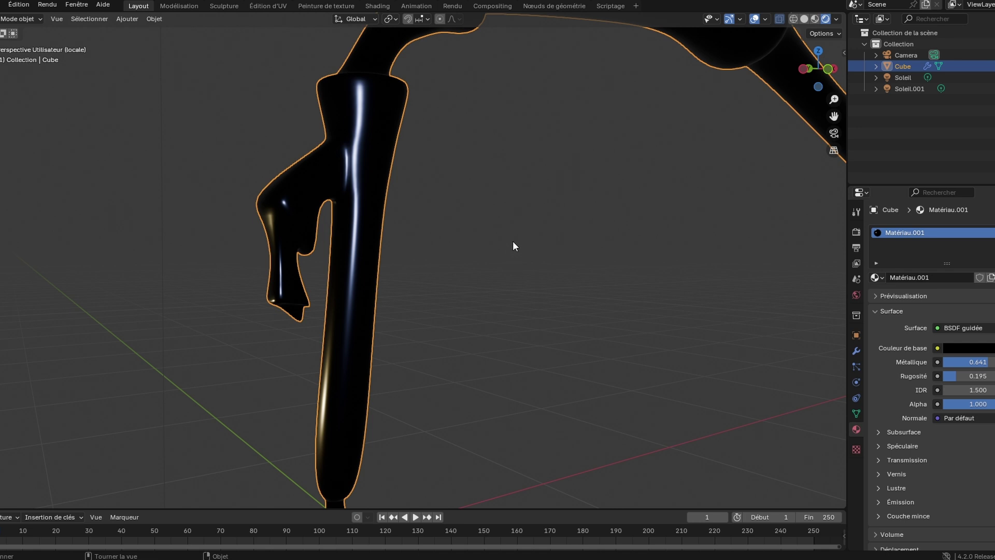
scroll(512, 240, down, 5)
key(ctrl+a)
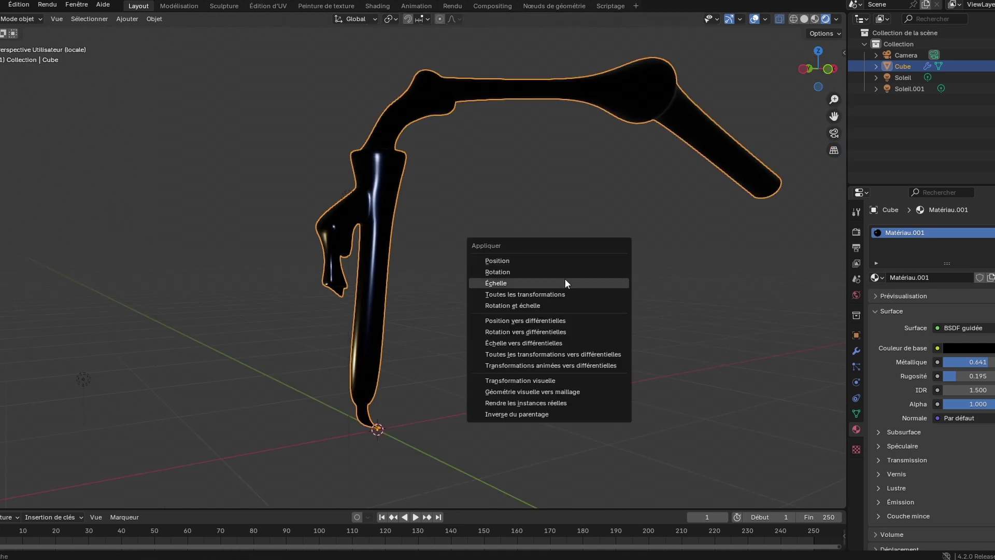
click(544, 294)
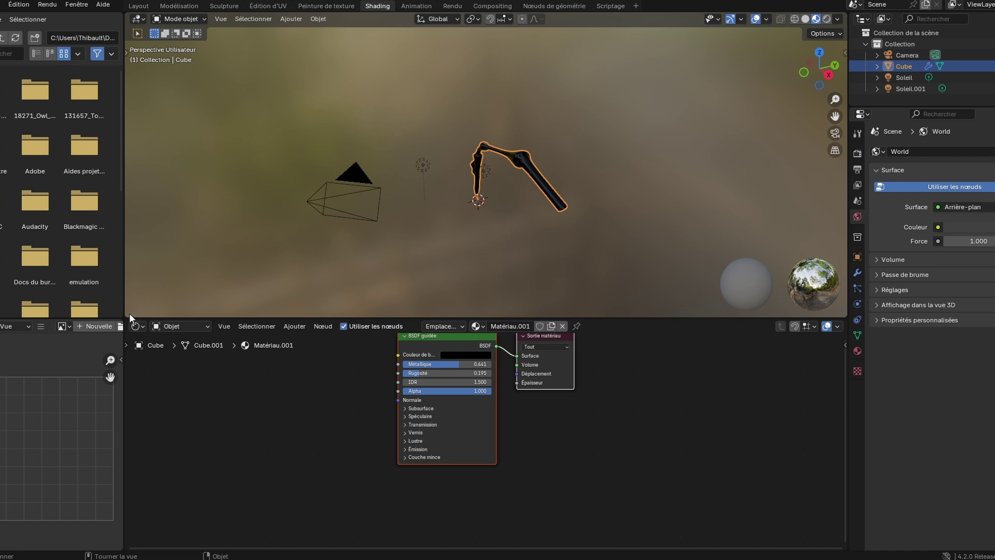
- In the Shading workspace, widen the 3D viewport over the file browser, switch it to rendered shading and deselect the material nodes
drag(129, 315, 62, 233)
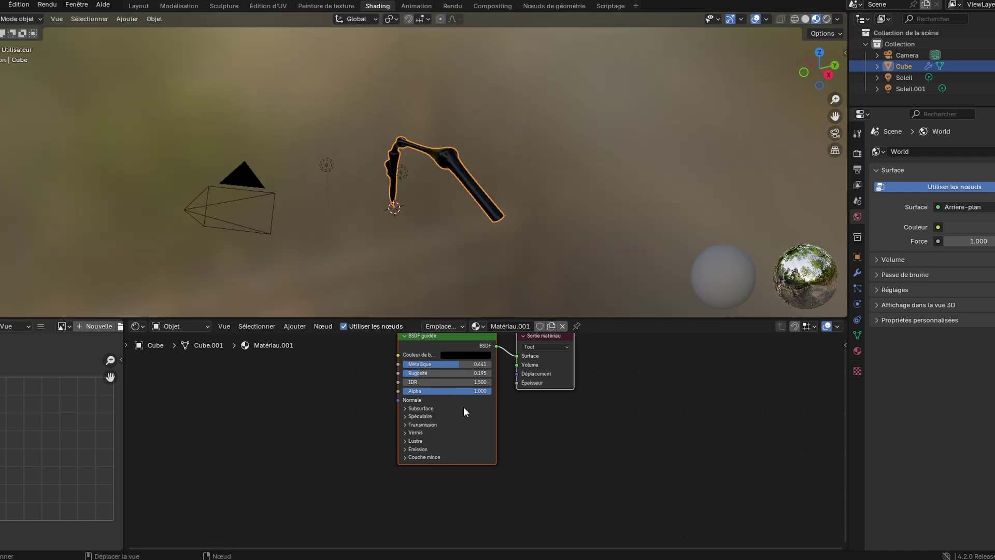
middle_drag(446, 337, 495, 366)
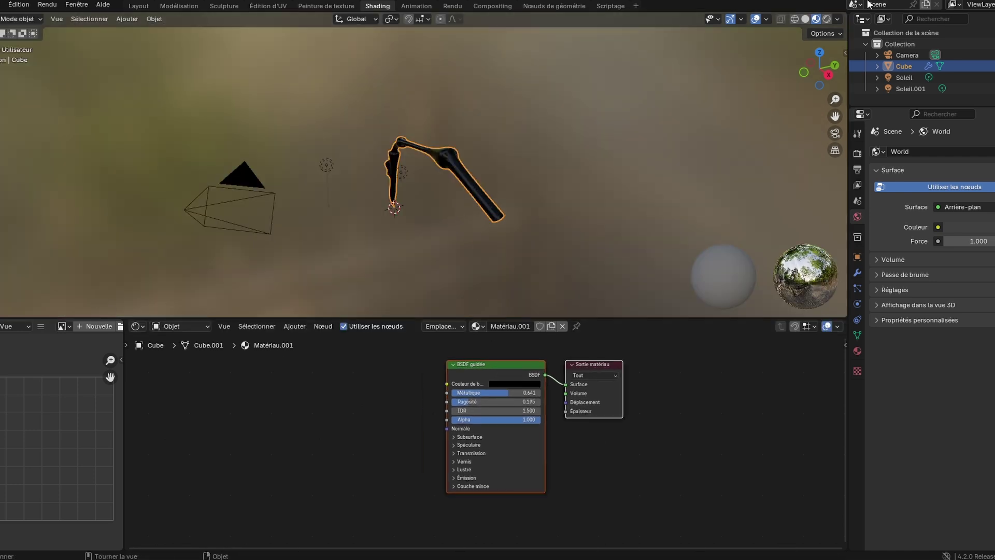
click(827, 19)
middle_drag(493, 222, 497, 173)
scroll(497, 173, up, 5)
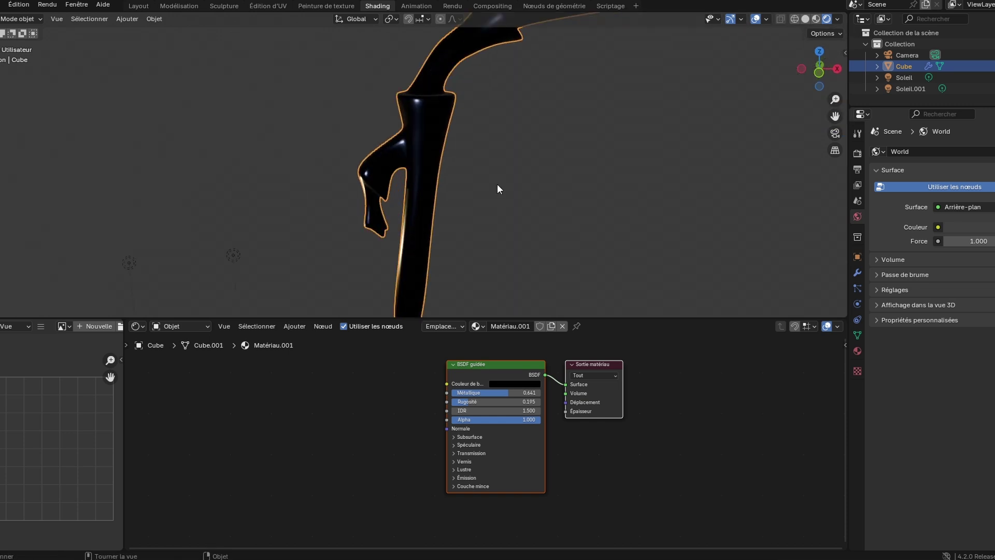
click(261, 403)
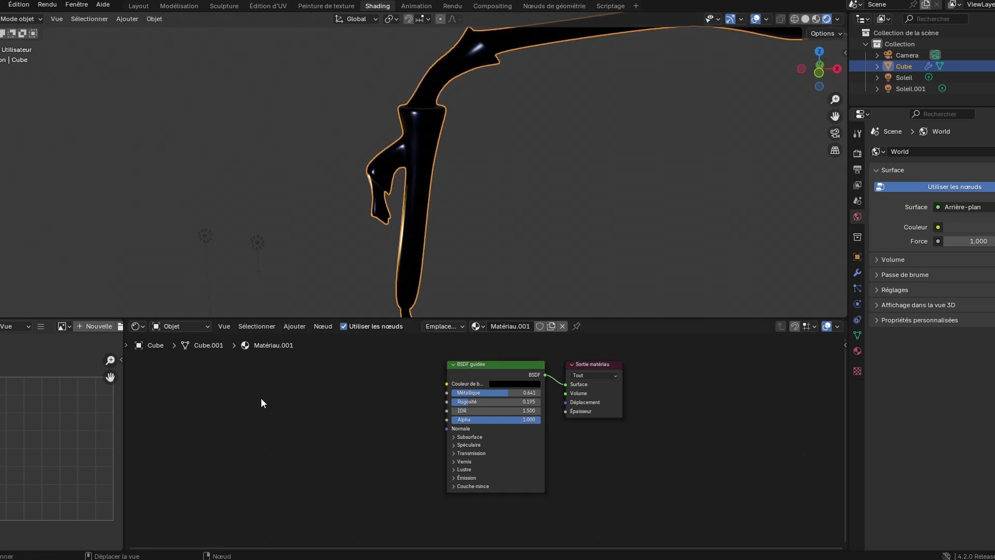
- Keep the leg selected and hide the viewport overlays for a clean close-up of the spur
click(432, 231)
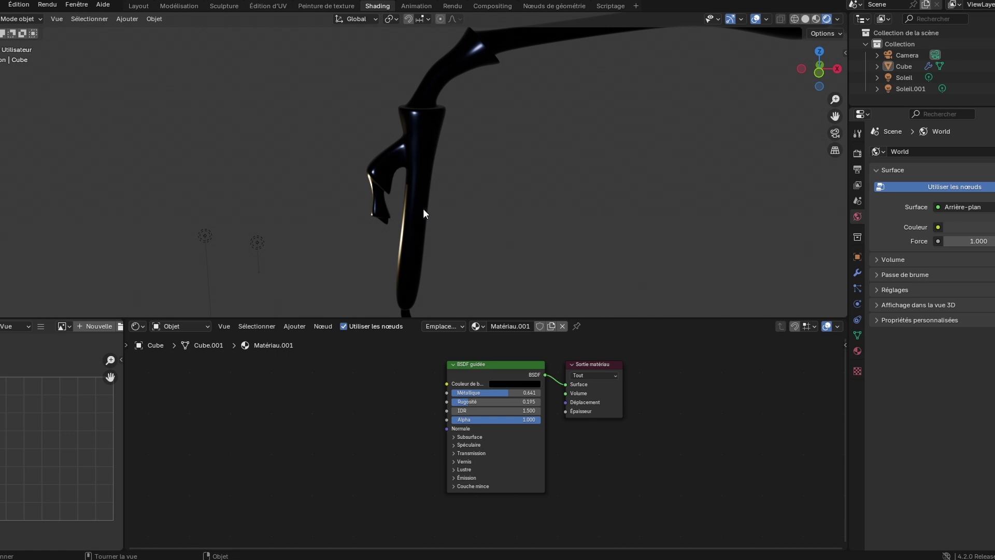
click(424, 209)
click(756, 20)
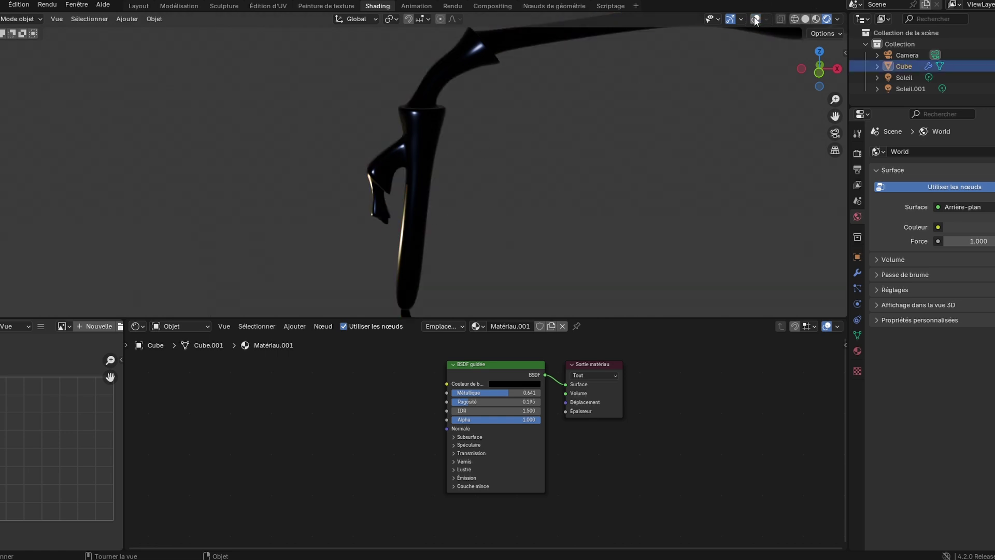
scroll(484, 153, up, 4)
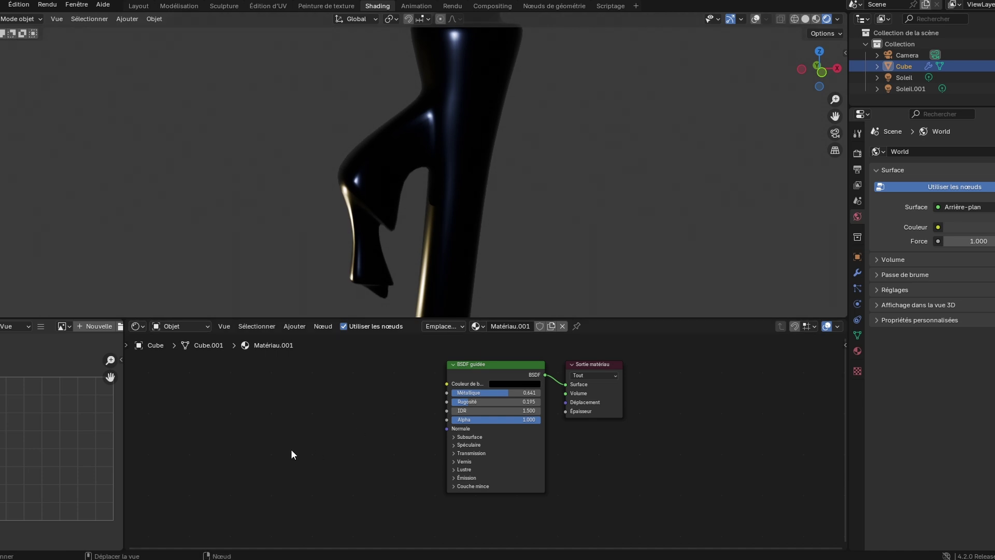
- Add a Relief (Bump) node to the leg's material, ahead of the BSDF guidée node
key(shift+a)
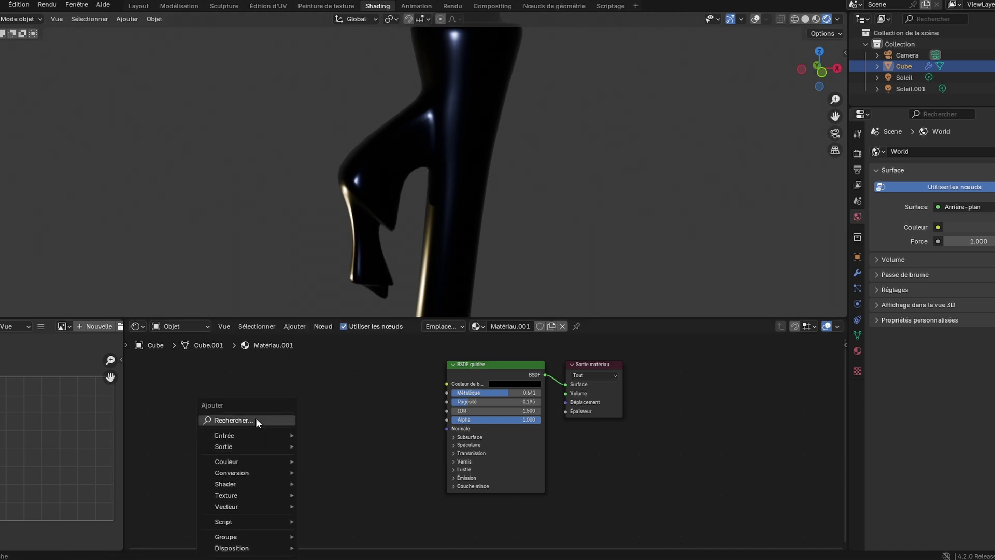
click(257, 417)
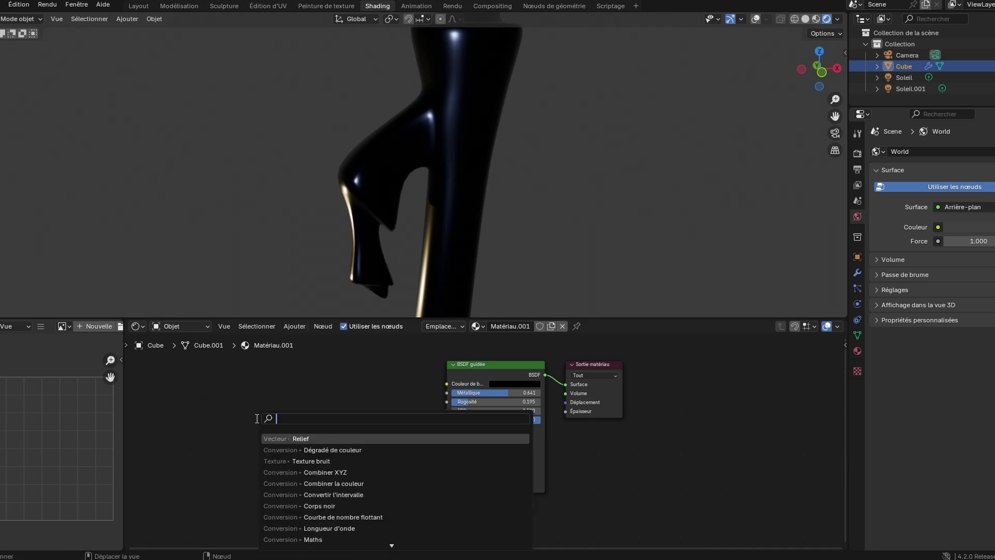
click(301, 438)
click(223, 387)
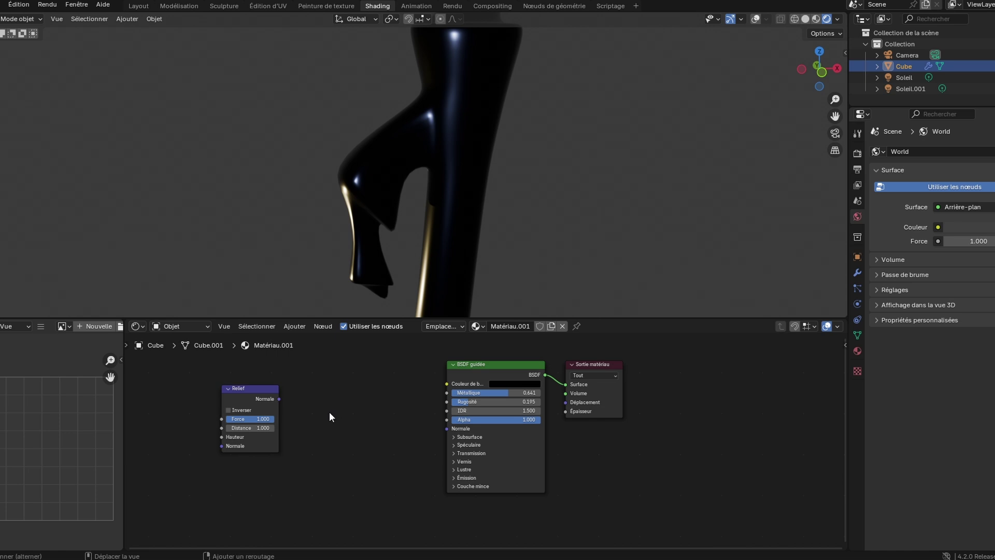
- Add a Dégradé de couleur (Color Ramp) node between the Relief and BSDF guidée nodes
key(shift+a)
click(320, 413)
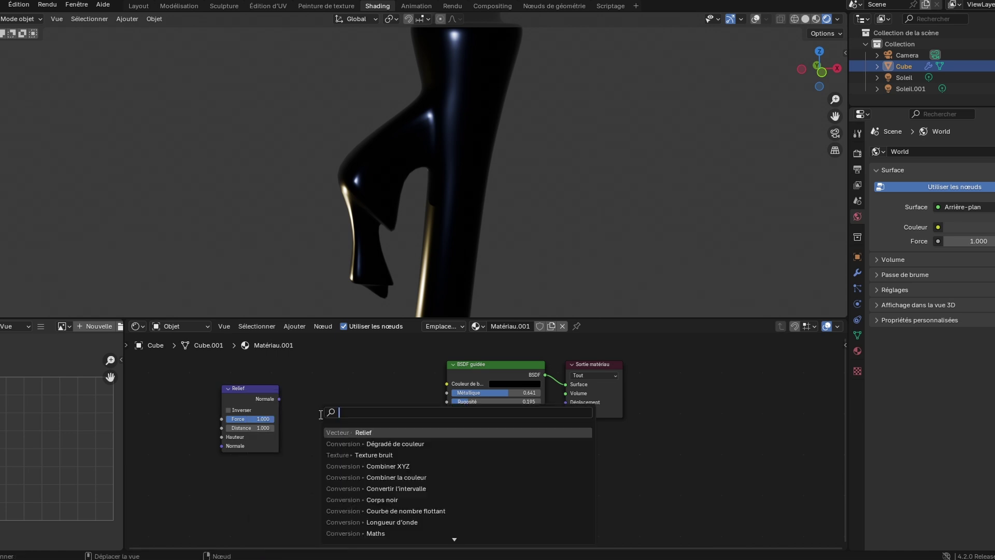
click(358, 444)
click(343, 406)
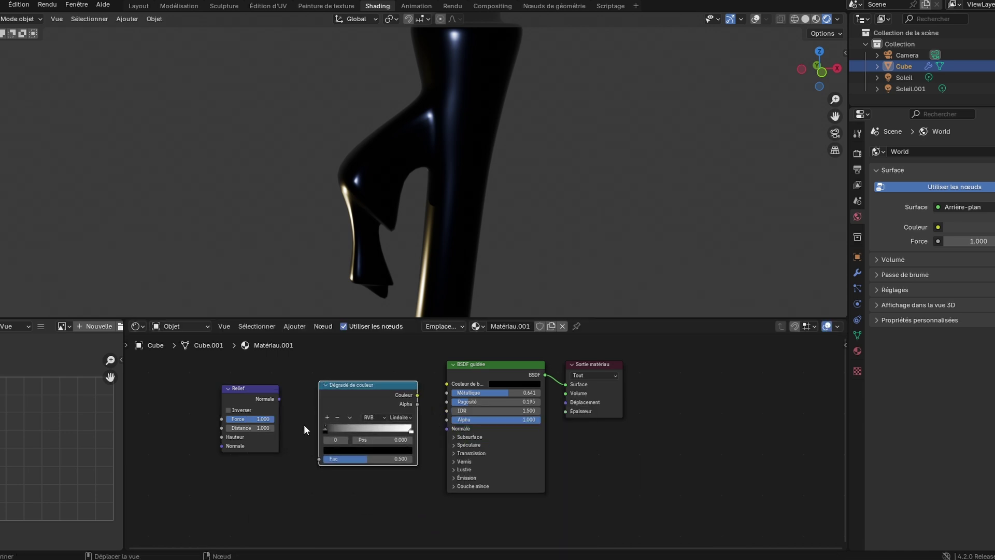
- Connect the Relief node's Normale output to the color ramp's Fac and the ramp's Couleur output to the BSDF's base color
drag(272, 388, 320, 459)
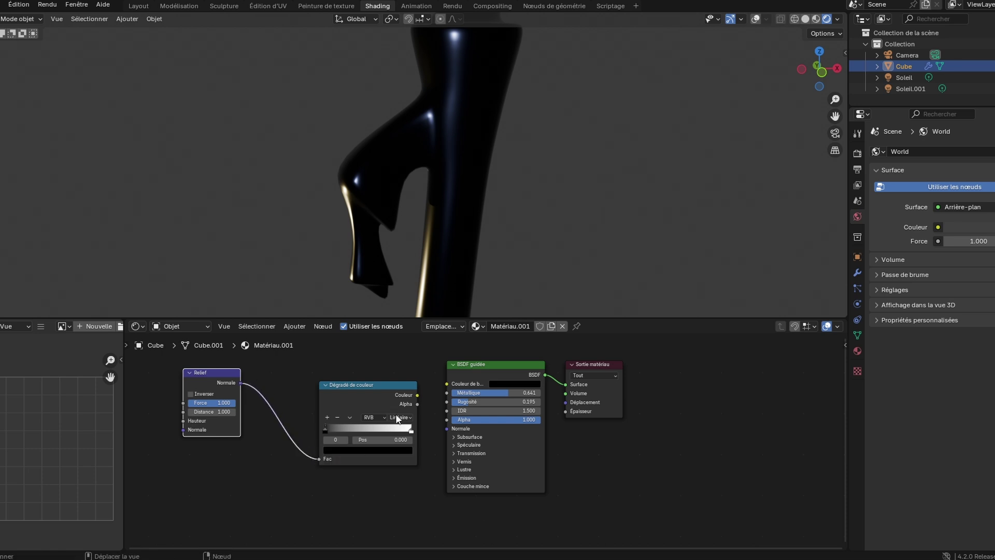
drag(418, 395, 447, 384)
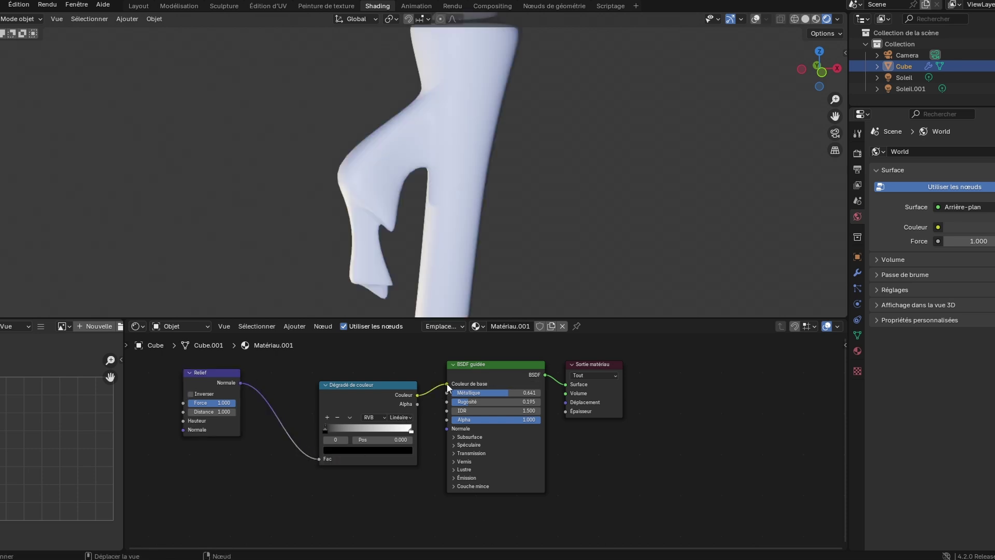
middle_drag(428, 180, 456, 169)
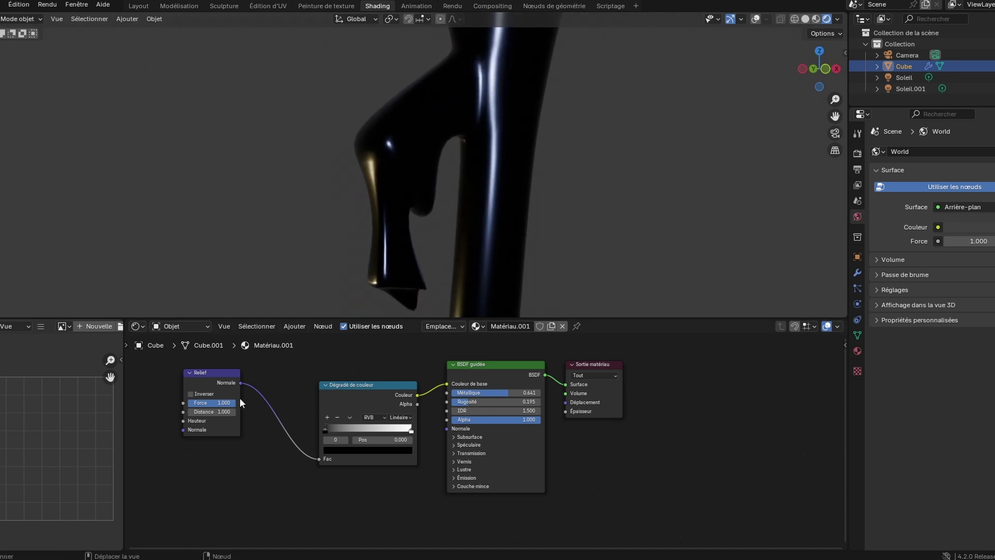
- Replace the Relief node with a Texture bruit (Noise Texture) node and connect its Fac output to the color ramp's Fac input
click(216, 371)
key(x)
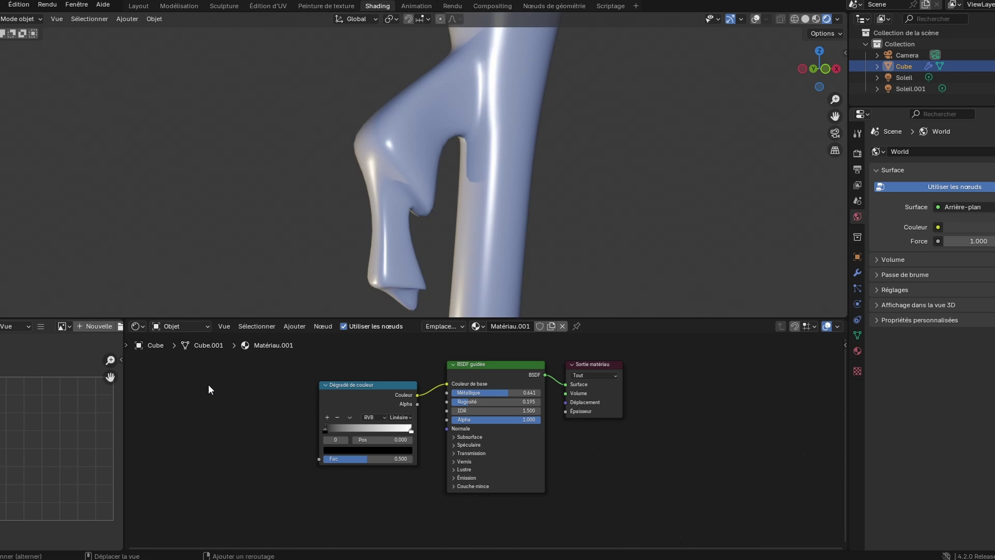
key(shift+a)
text(brui)
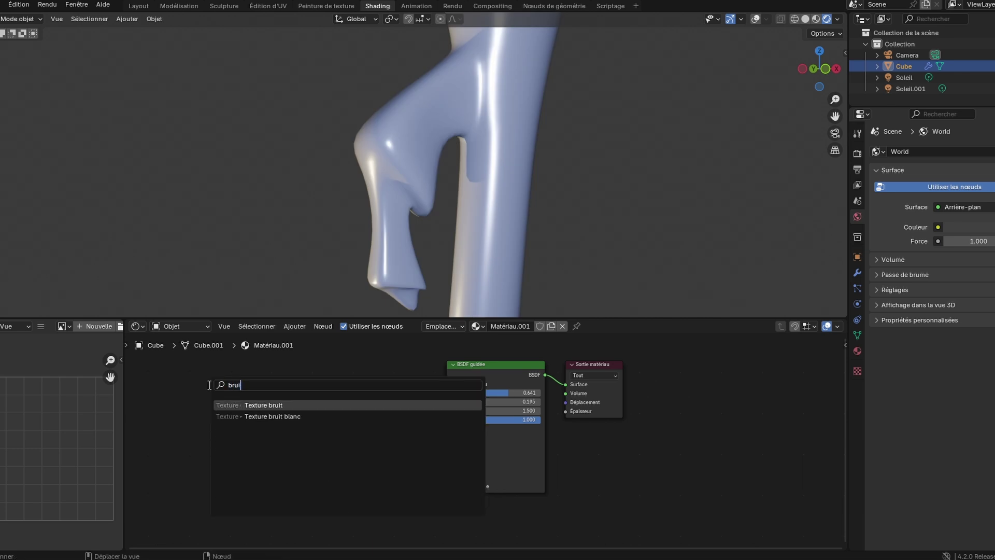
click(298, 406)
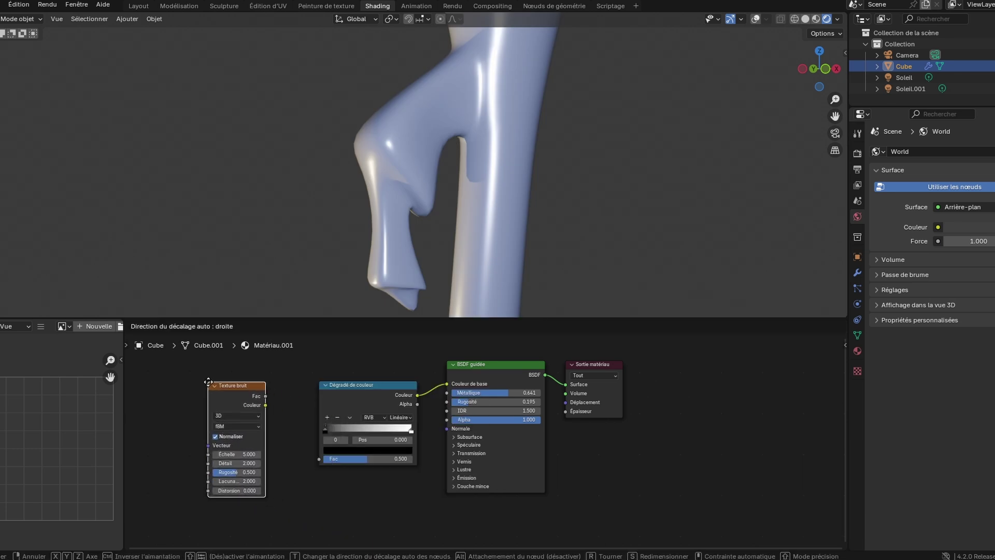
mouse_move(265, 405)
mouse_down()
mouse_move(319, 441)
mouse_move(323, 458)
mouse_move(265, 398)
mouse_move(325, 457)
mouse_up()
key(Escape)
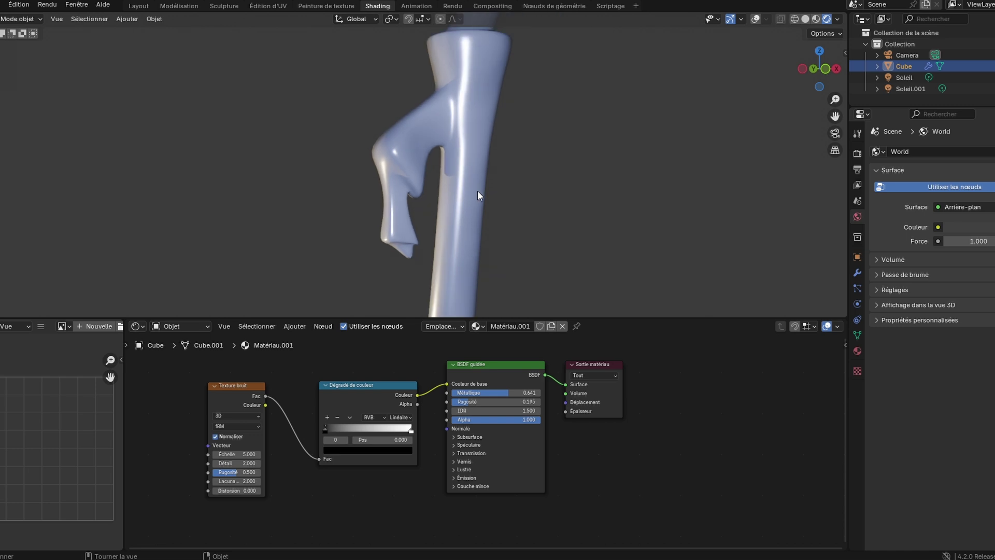
- Connect the noise texture's Couleur output, instead of Fac, to the color ramp's Fac and set the noise Échelle to 110.5
drag(324, 458, 294, 449)
drag(264, 404, 289, 429)
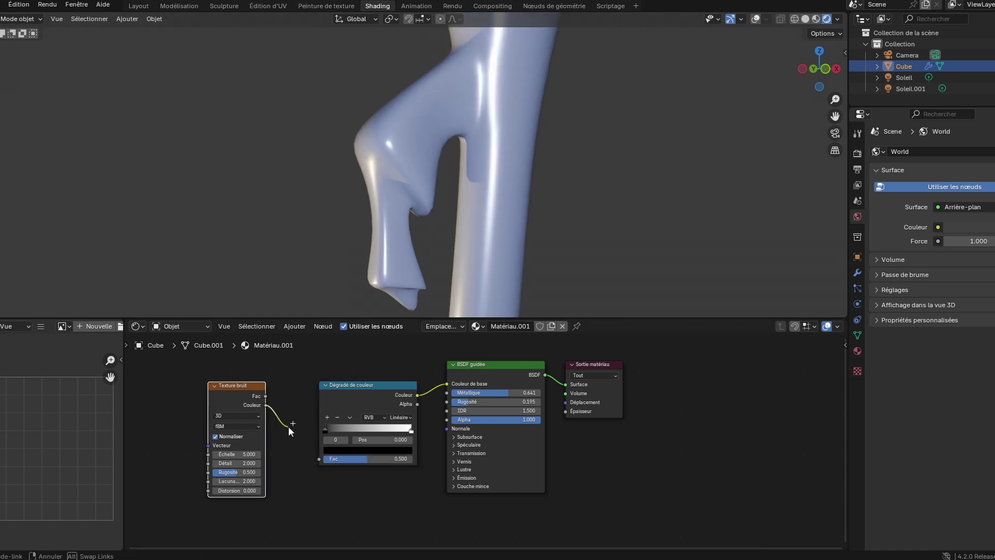
drag(318, 460, 319, 458)
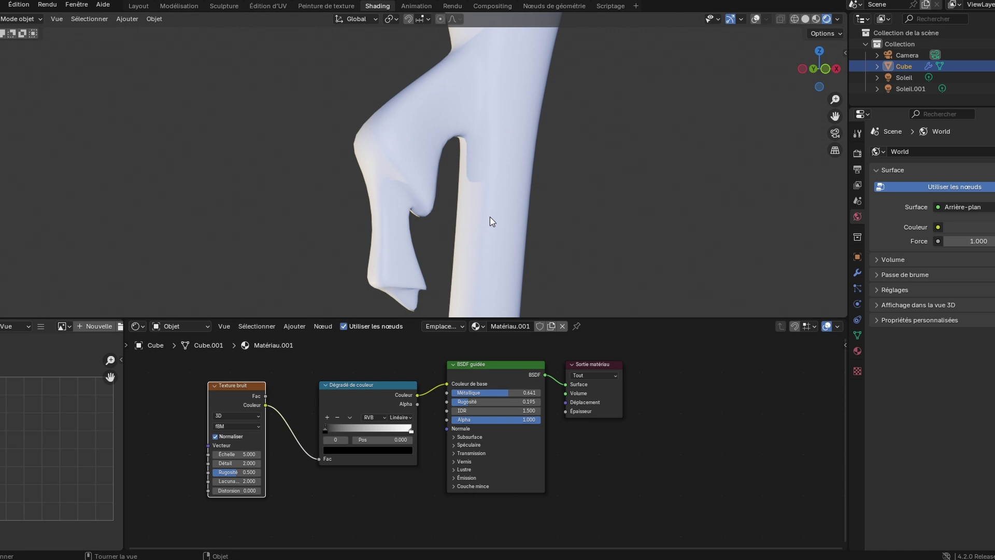
scroll(490, 216, down, 2)
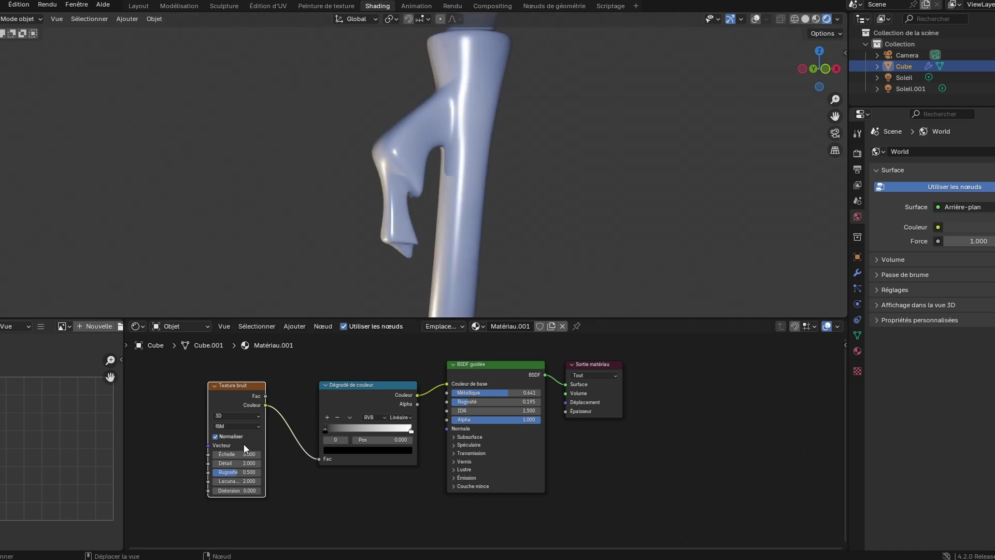
drag(234, 455, 601, 454)
scroll(524, 210, up, 5)
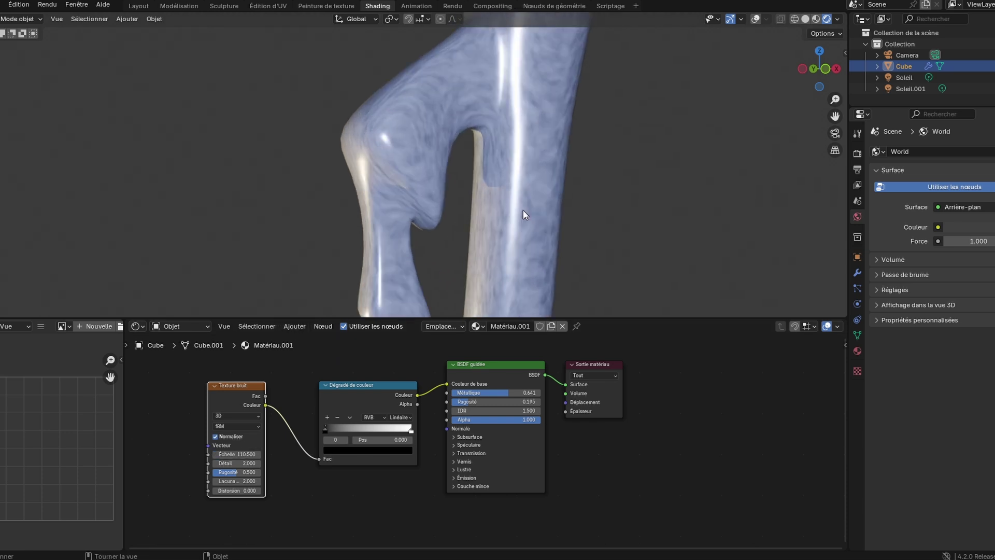
- Darken the color ramp's white end stop to a dark gray
click(402, 432)
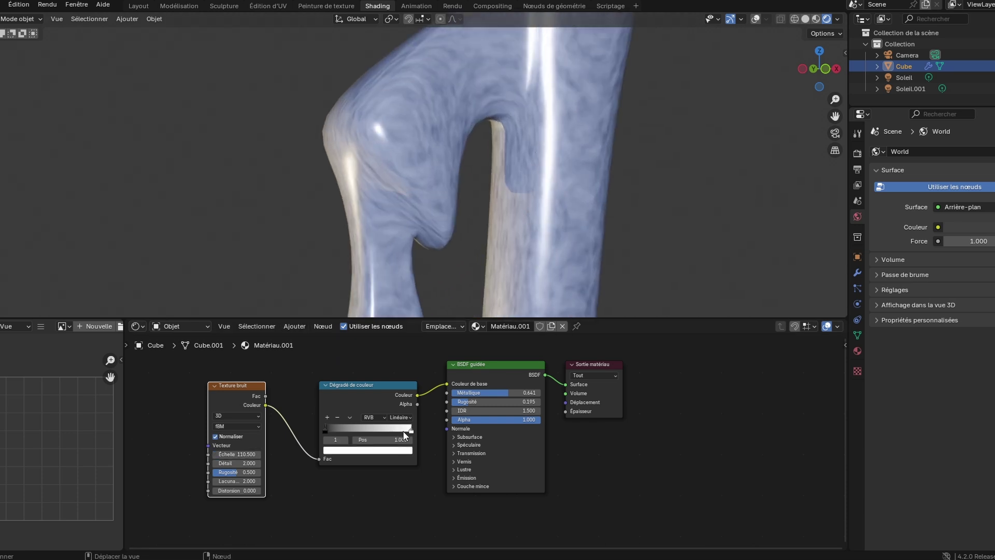
click(406, 450)
drag(410, 337, 406, 369)
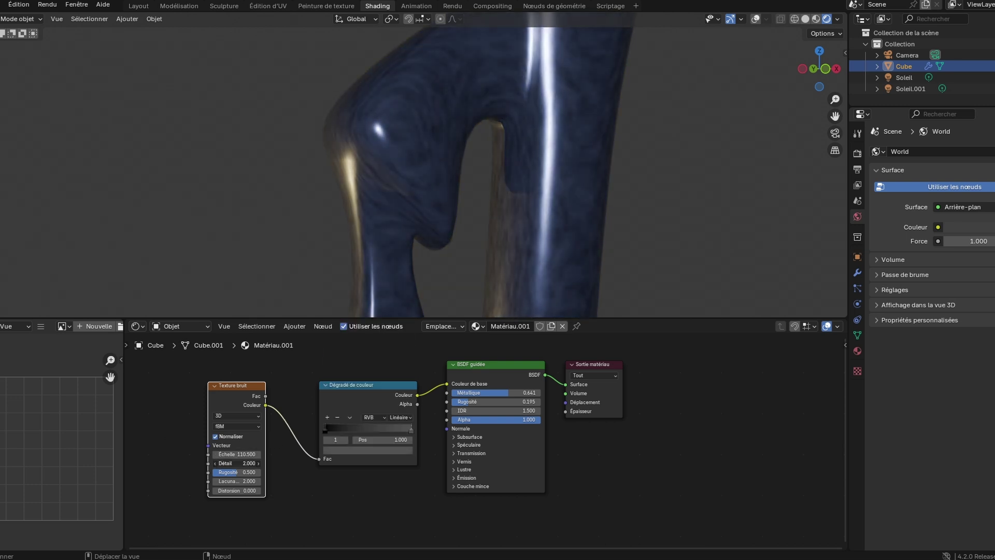
- Set the noise texture's Détail to 7.2 and Rugosité to 1.0, and move its node farther from the color ramp
drag(234, 463, 260, 472)
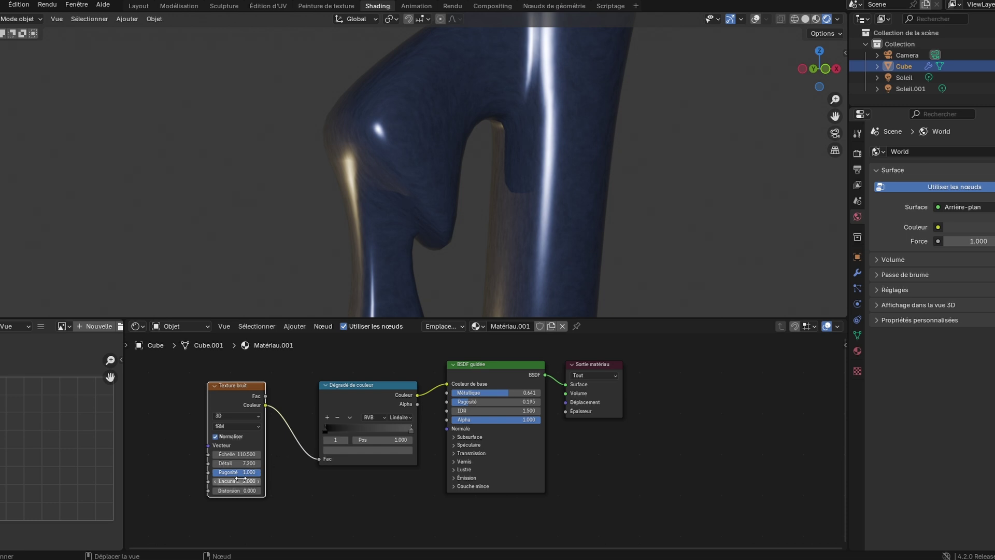
drag(239, 384, 184, 370)
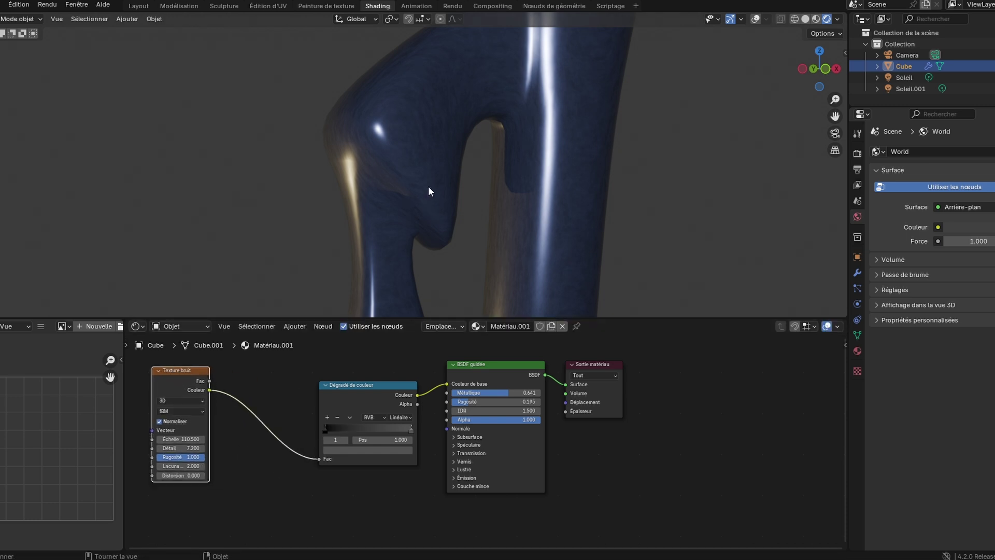
- Raise the leg's Subdivision modifier to level 3 for both the 3D view and the render
click(857, 272)
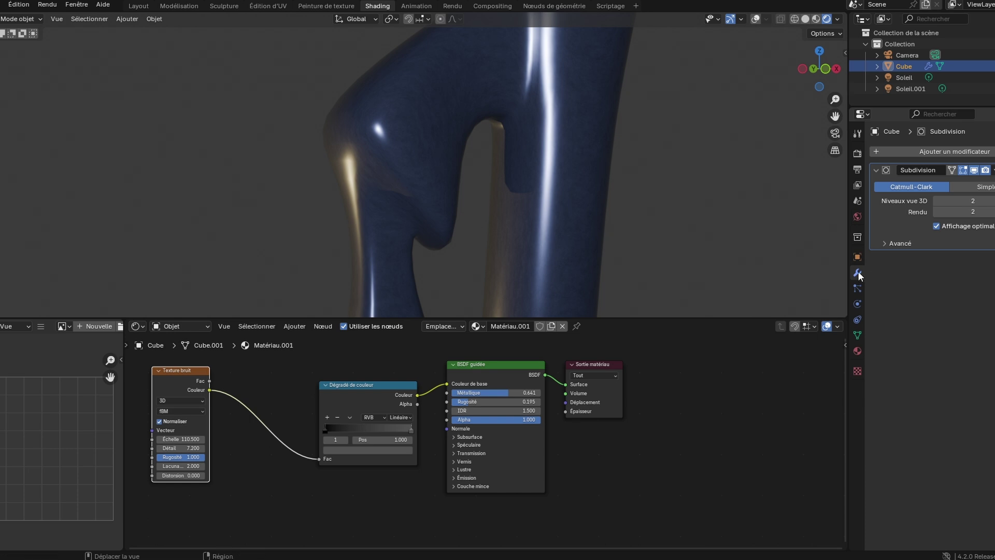
click(994, 200)
click(994, 212)
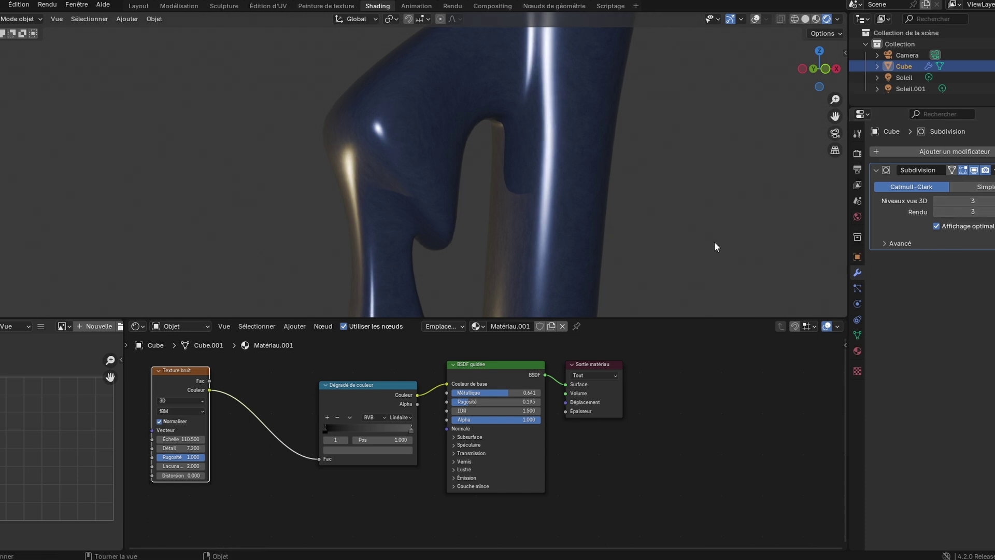
- Move the color ramp node closer to the noise texture and add a Relief (Bump) node between the ramp and the BSDF guidée node
drag(344, 424, 267, 410)
key(shift+a)
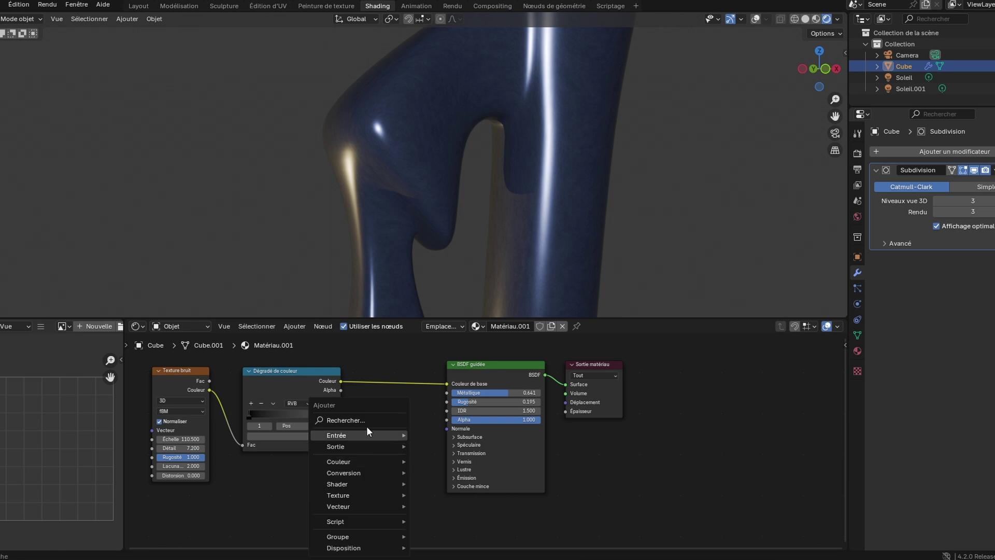
click(363, 419)
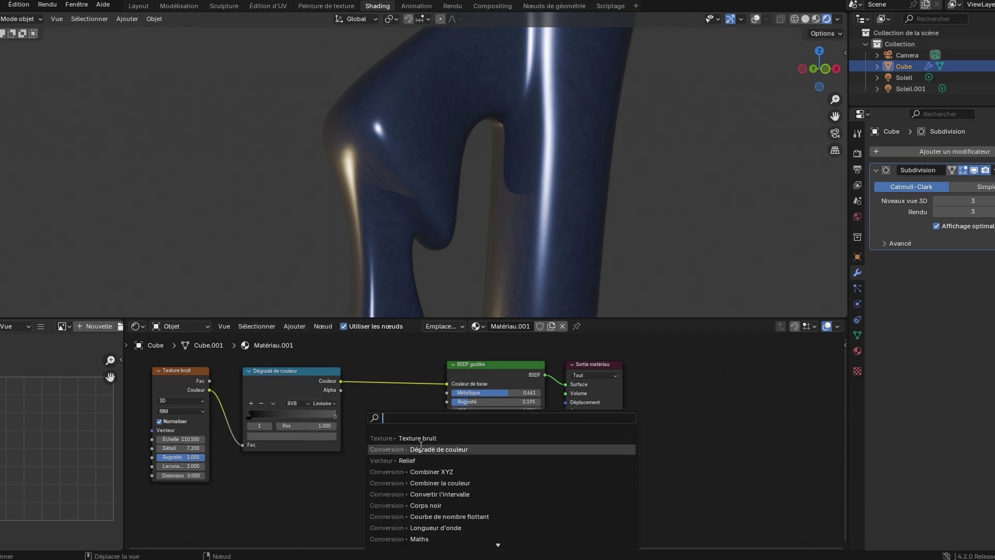
click(424, 461)
click(365, 419)
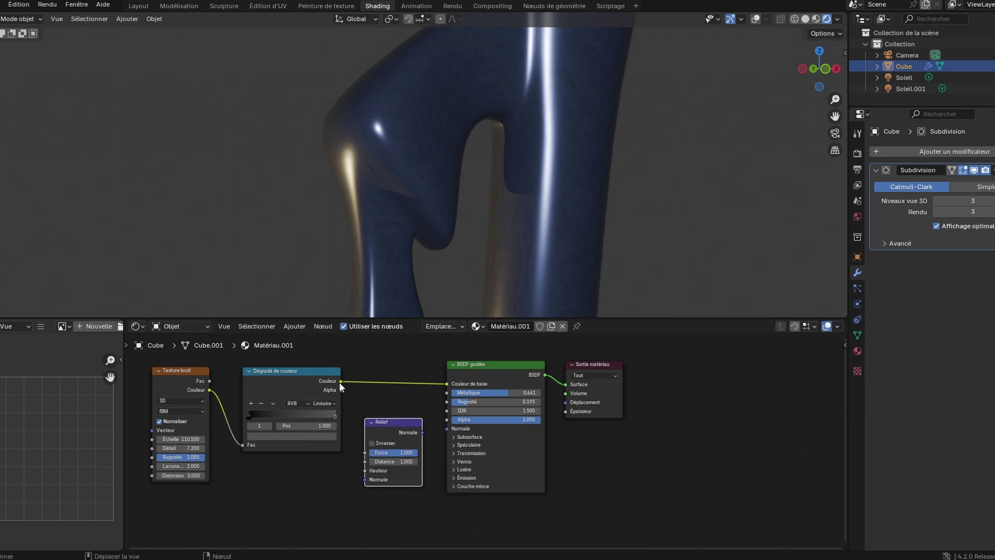
- Connect the color ramp's Couleur output to the Relief node's Hauteur and the Relief's Normale output to the BSDF's Normale input
drag(341, 382, 364, 471)
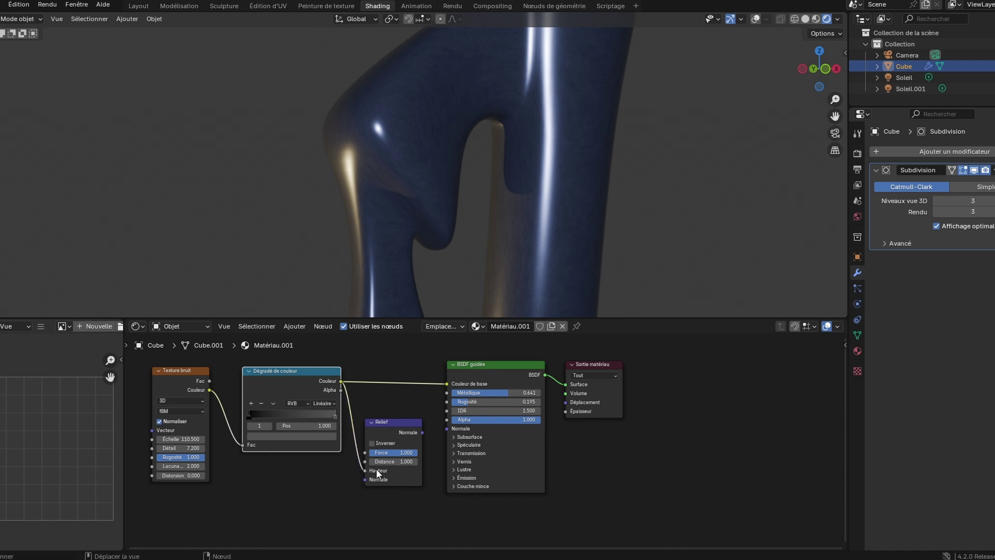
click(418, 432)
drag(423, 432, 446, 429)
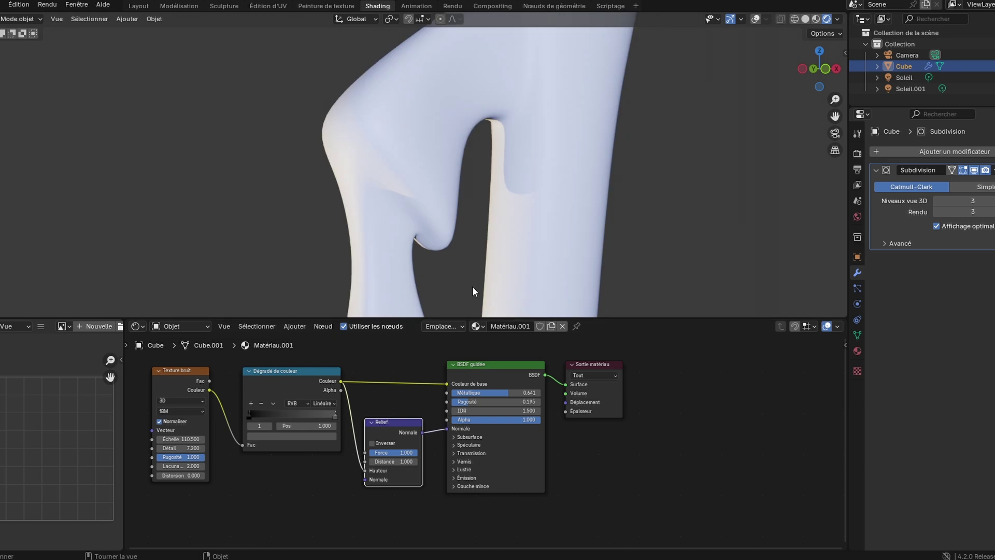
- Try a lighter gray on the color ramp's end stop and bring it back to a dark gray with Valeur about 0.088
click(310, 435)
drag(327, 355, 330, 337)
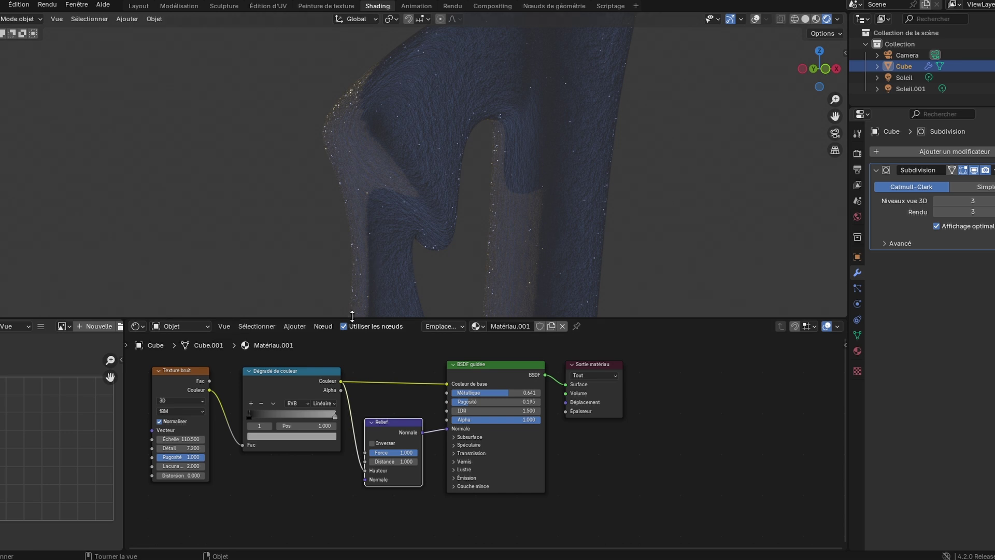
click(329, 435)
drag(330, 337, 330, 357)
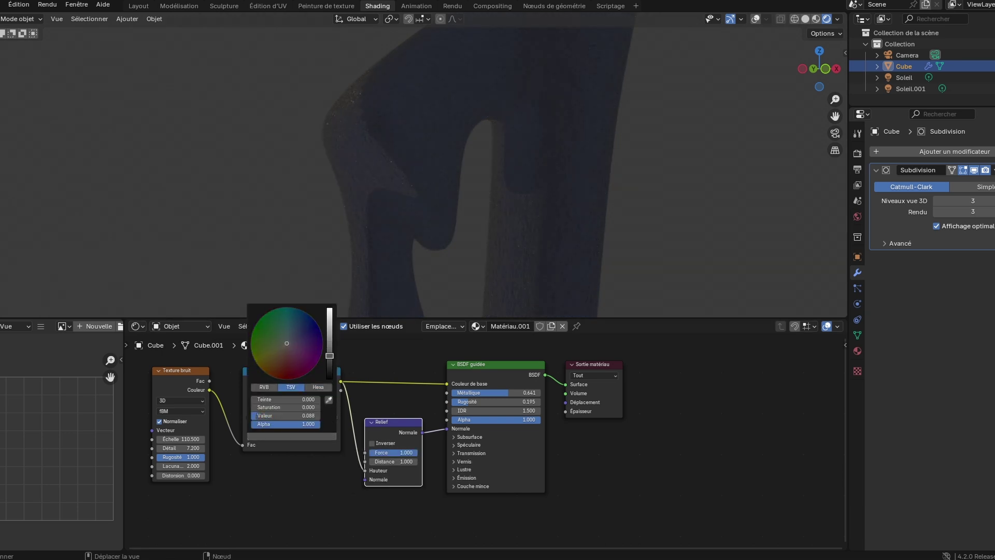
- Set the Relief node's Force and Distance both to 0.1
scroll(414, 228, up, 5)
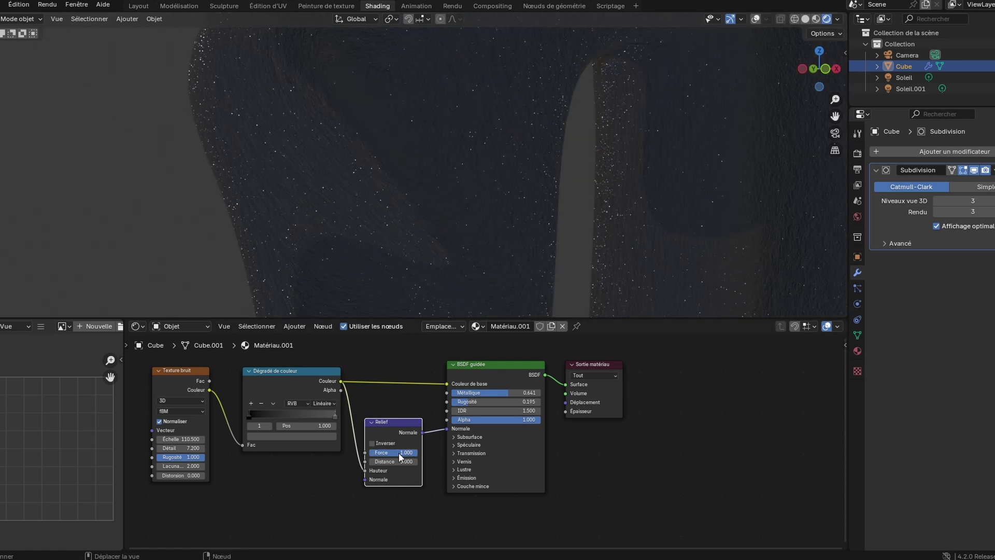
drag(399, 452, 363, 462)
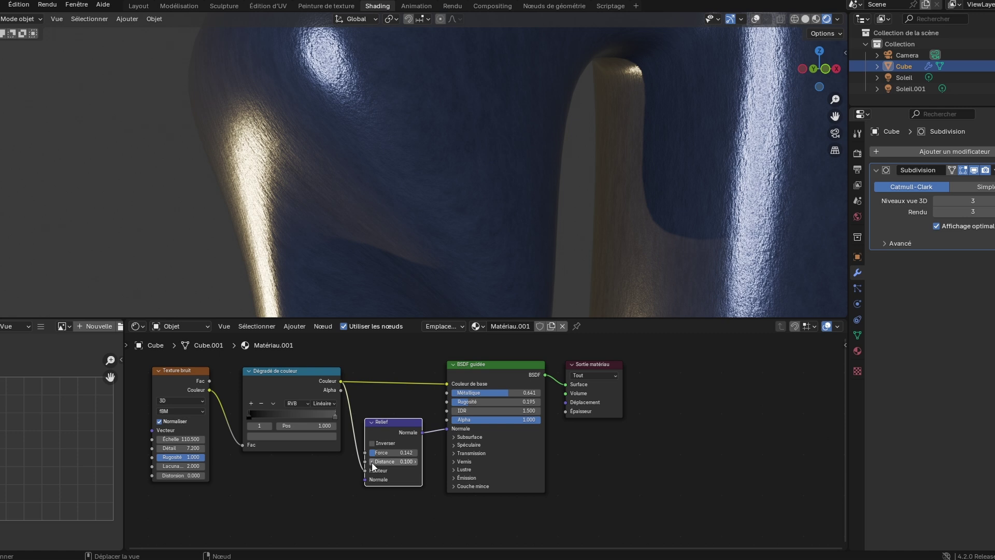
text(0)
key(Return)
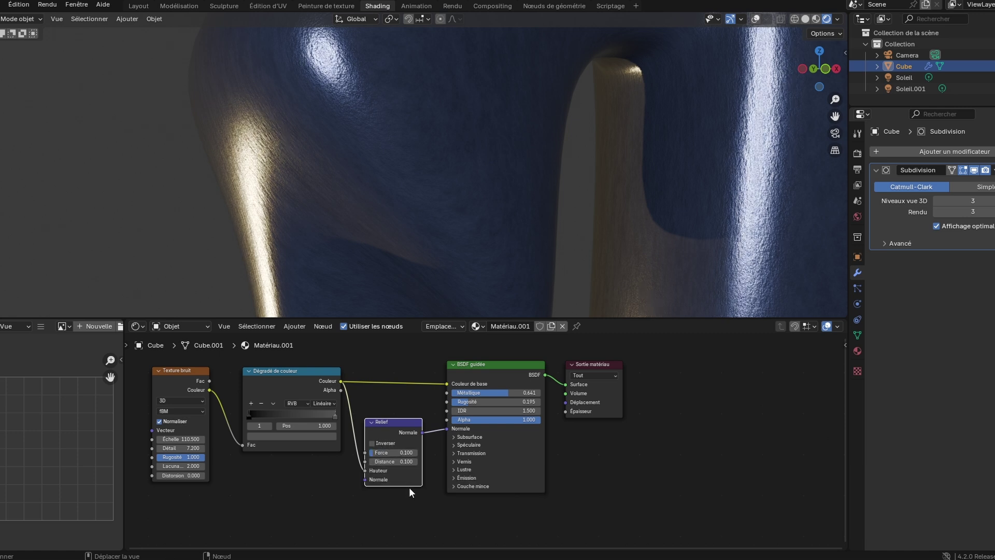
- Reduce the noise texture's Rugosité to 0.658 and its Détail to 4.8
mouse_move(180, 457)
mouse_down()
mouse_move(160, 458)
mouse_move(194, 448)
mouse_move(175, 448)
mouse_up()
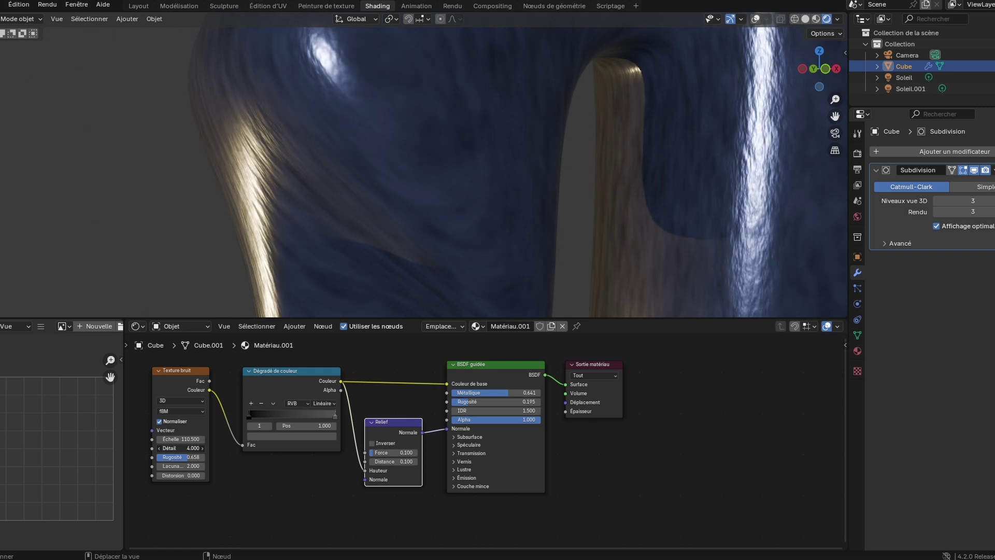
middle_drag(387, 246, 409, 285)
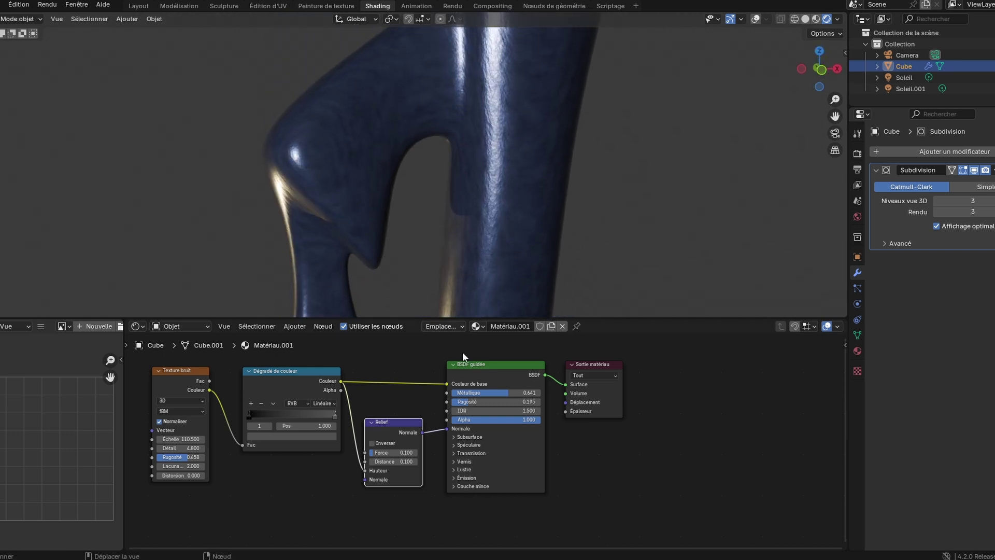
- Move the BSDF guidée and Sortie matériau nodes together farther away from the color ramp and Relief nodes
drag(465, 402, 466, 402)
drag(670, 350, 496, 425)
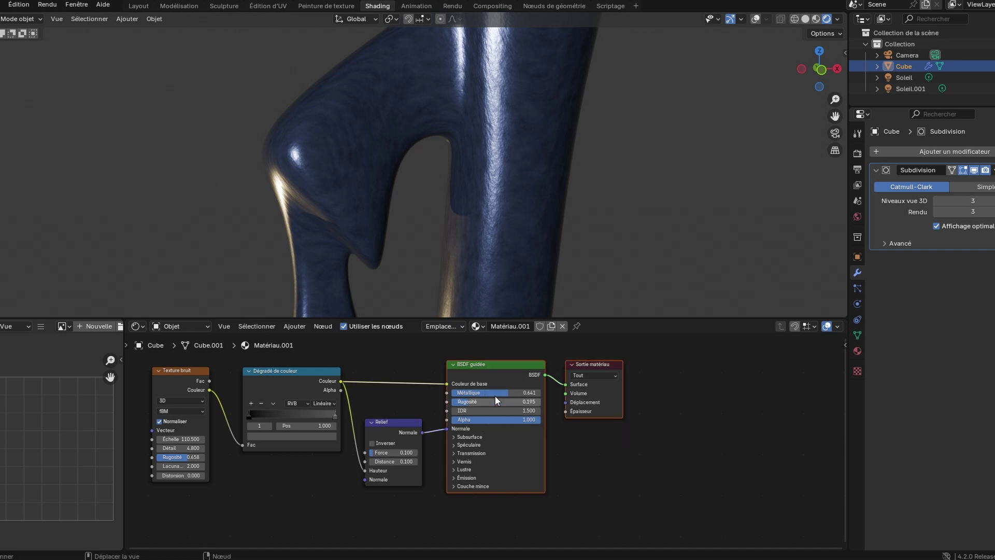
drag(497, 365, 602, 363)
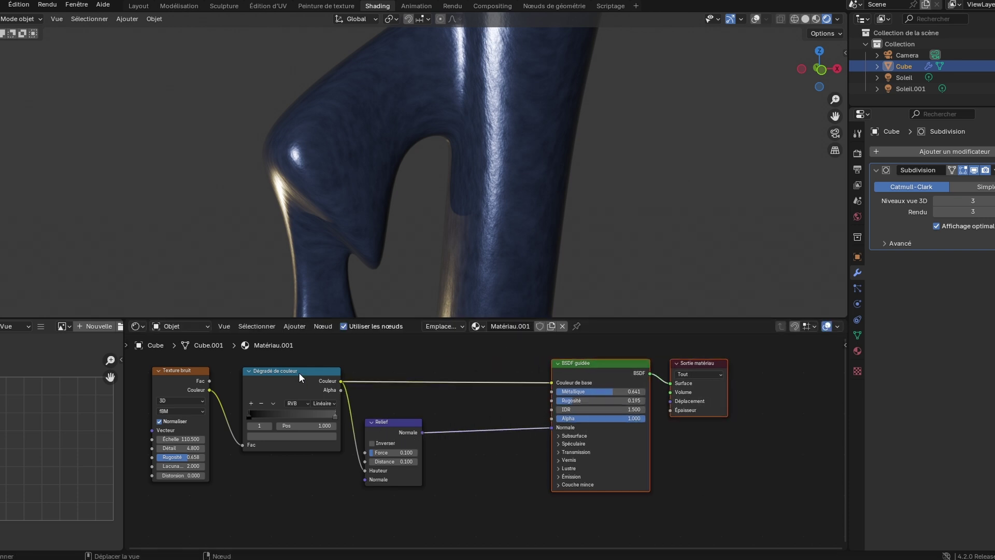
- Try driving the BSDF's Rugosité with the color ramp's Couleur output, inspect the leg and remove the link
drag(341, 381, 552, 403)
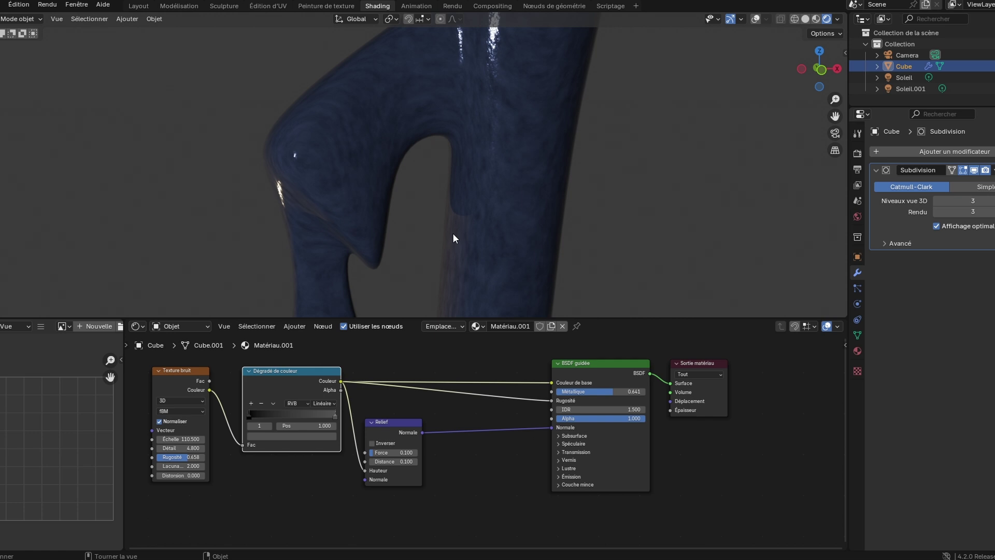
middle_drag(478, 223, 430, 208)
scroll(493, 211, down, 3)
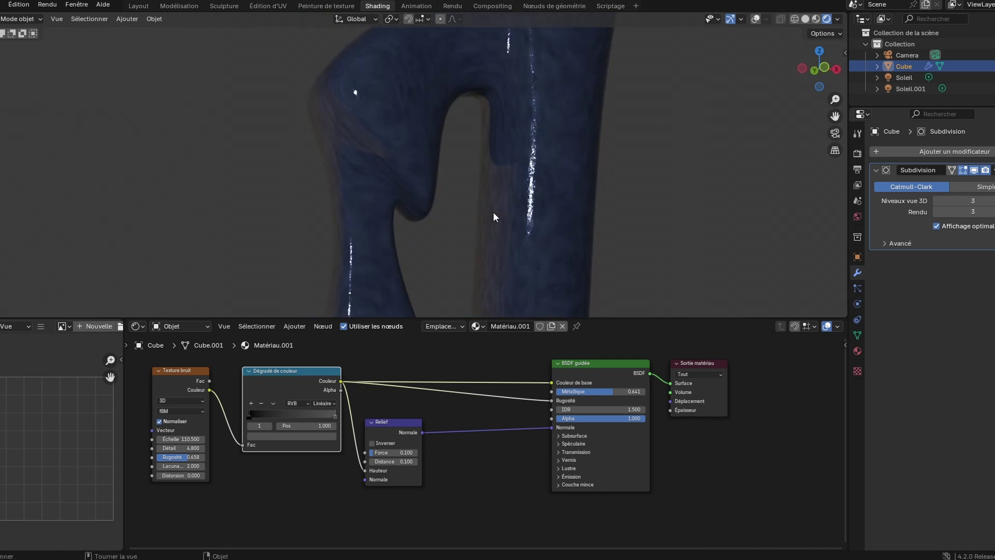
mouse_move(493, 212)
middle_down()
mouse_move(503, 216)
mouse_move(493, 198)
middle_up()
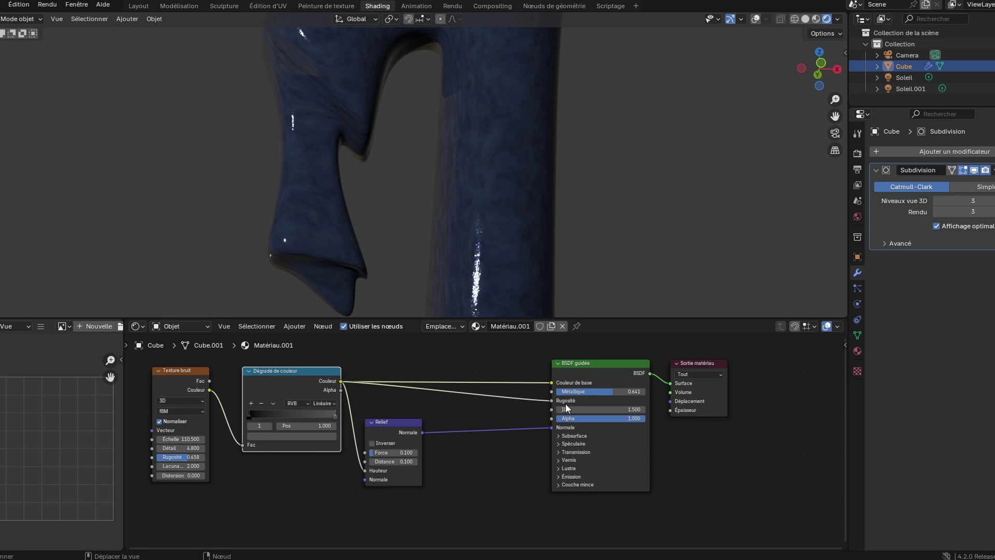
drag(550, 401, 511, 400)
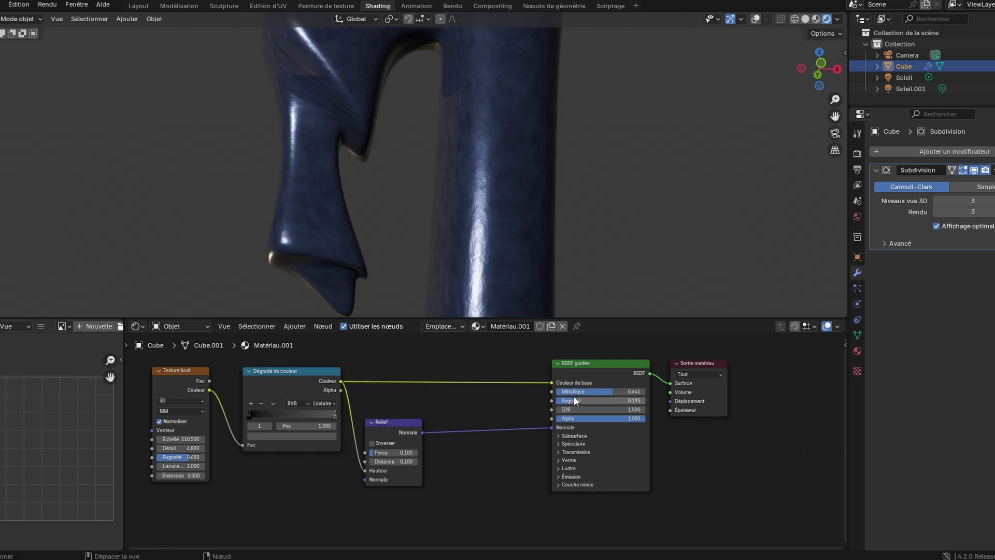
- Set the BSDF guidée node's Rugosité to 0.277 and deselect the leg
drag(582, 400, 580, 400)
click(579, 219)
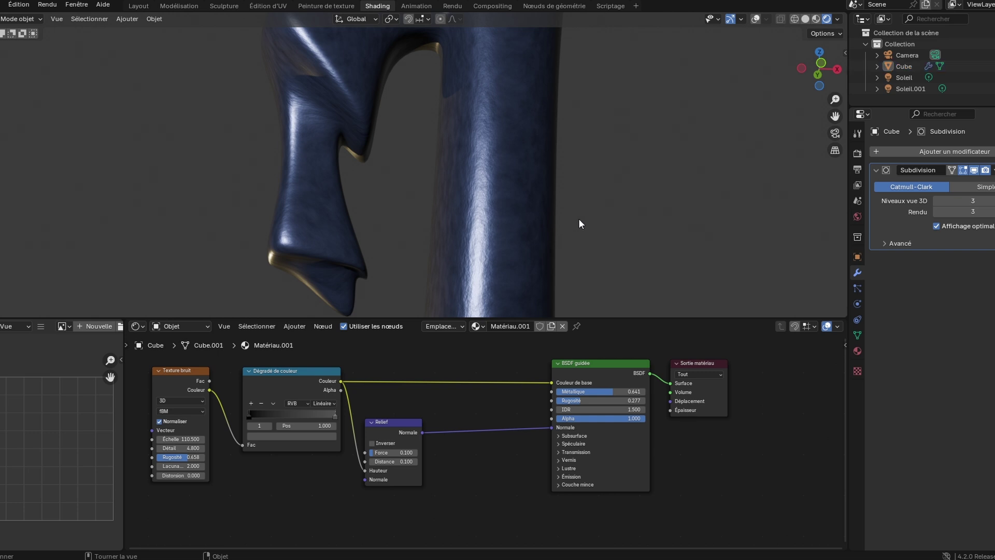
scroll(579, 219, down, 5)
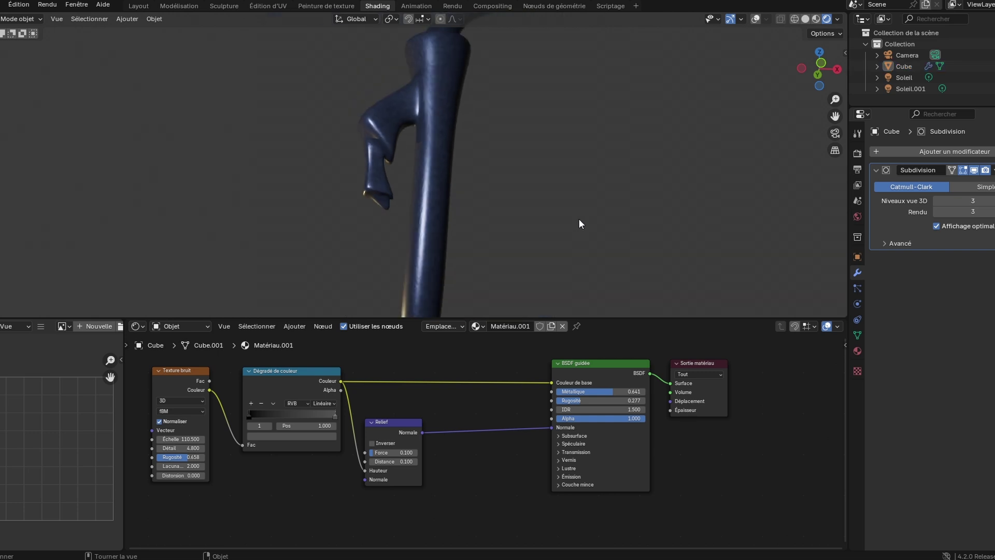
- In the Layout workspace's front view, duplicate the bluish 500 W point light and place the copy above the leg's thick upper segment
click(138, 6)
key(KP_1)
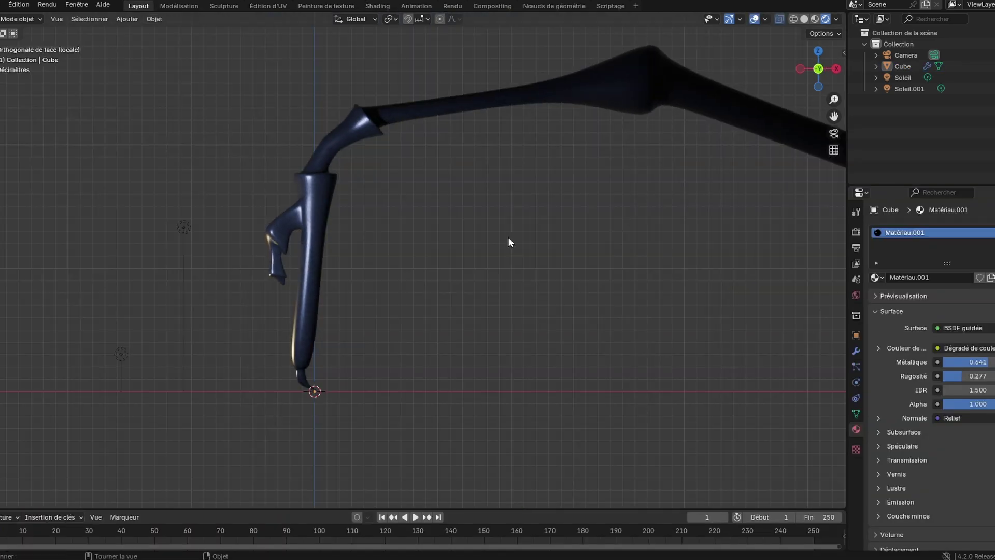
scroll(508, 238, down, 1)
shift+middle_drag(529, 231, 511, 238)
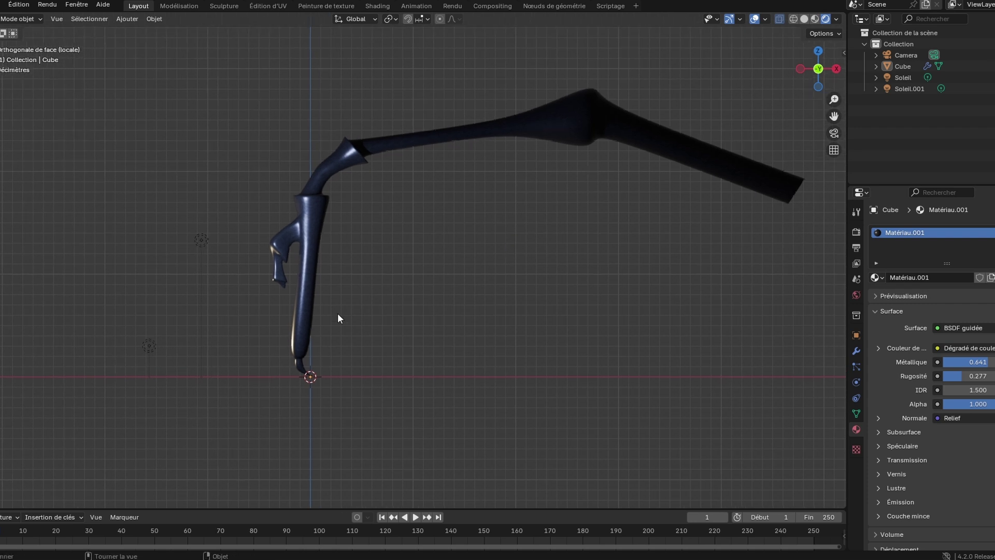
click(207, 238)
key(shift+d)
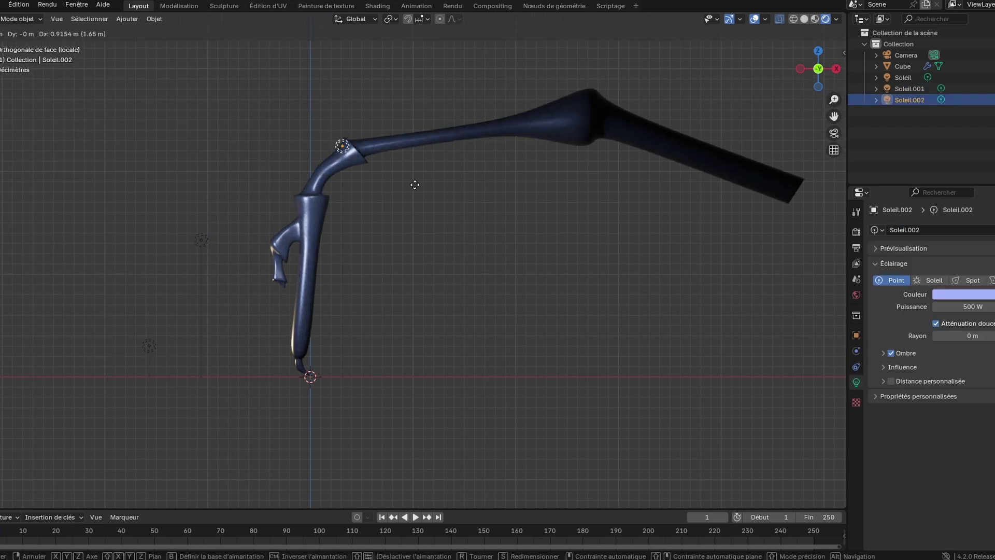
click(732, 84)
click(445, 261)
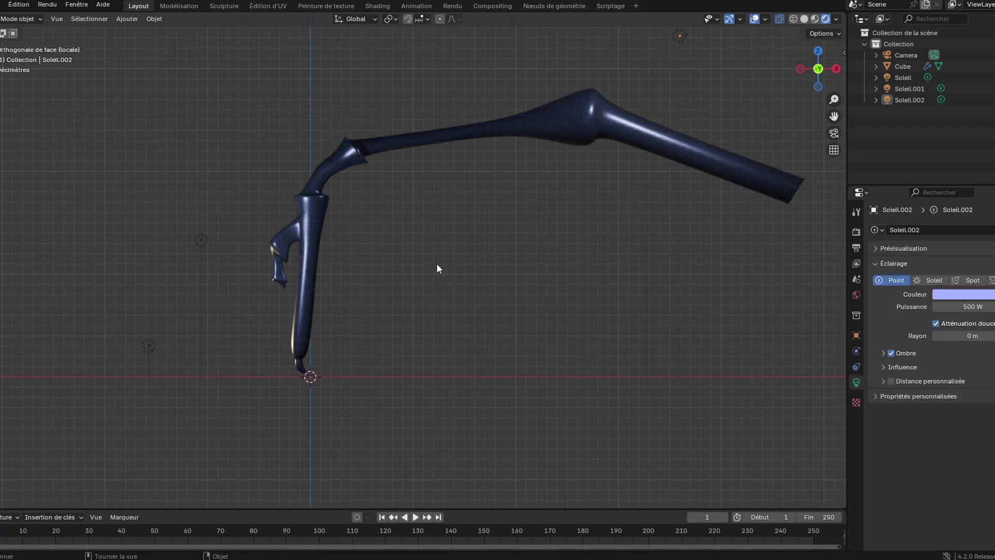
- Raise the leg material's Métallique to 0.953 and deselect the leg
click(309, 249)
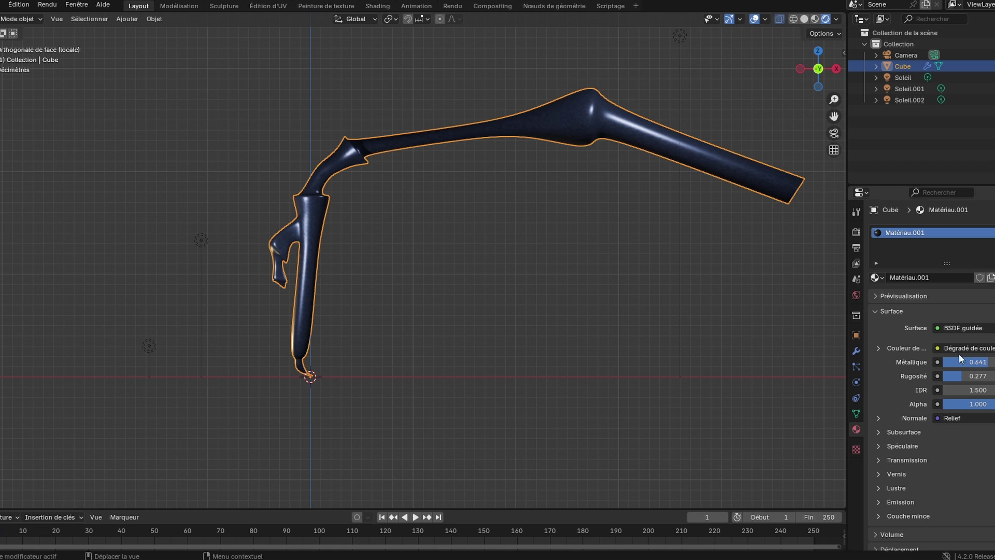
drag(981, 366, 989, 366)
scroll(372, 281, up, 2)
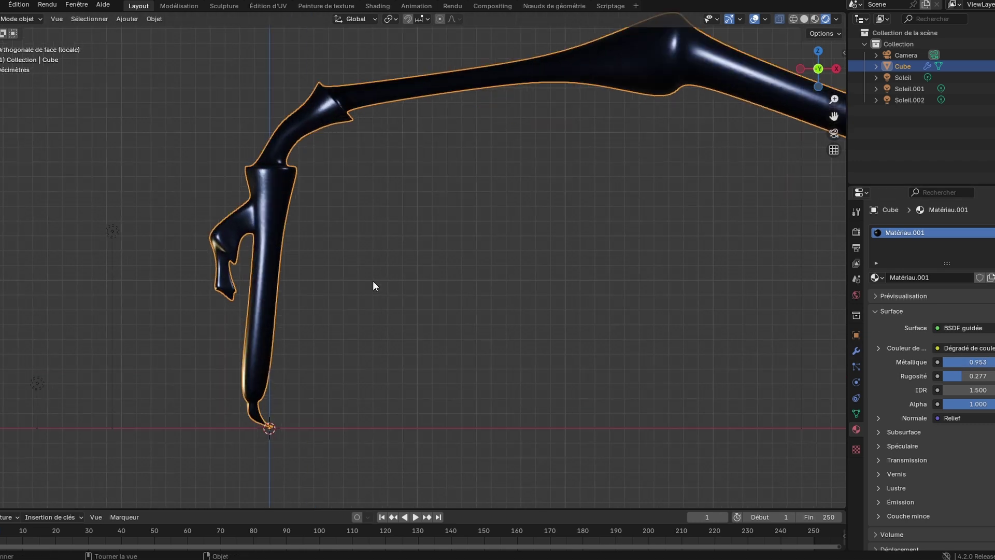
click(374, 281)
- Add an armature and move it out beyond the open end of the leg's thick upper segment
scroll(387, 354, down, 6)
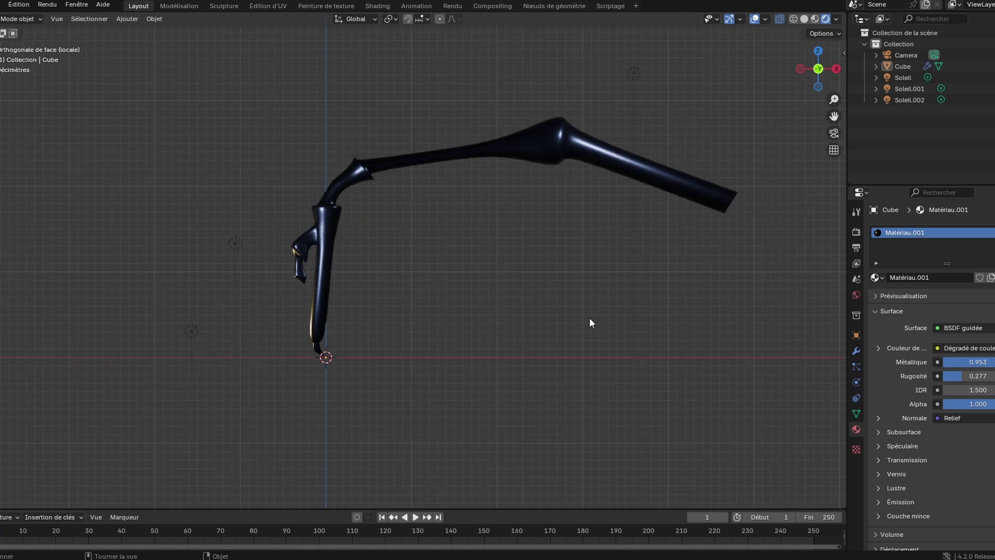
shift+middle_drag(496, 315, 480, 326)
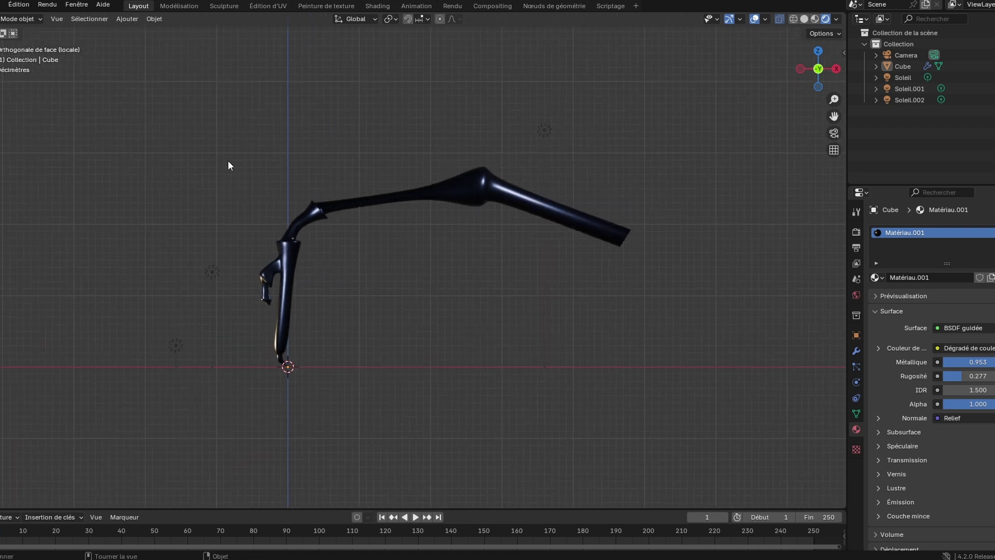
click(126, 19)
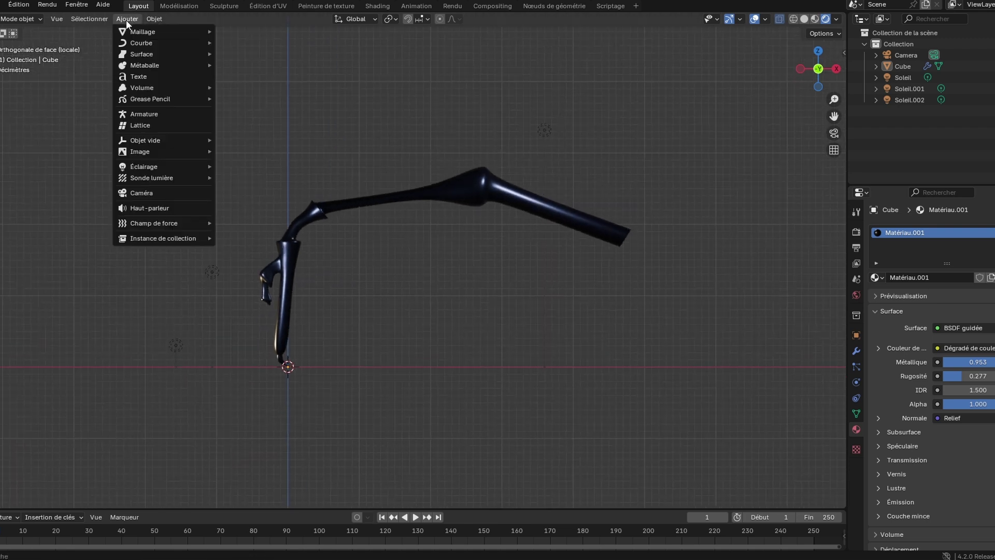
click(149, 116)
key(g)
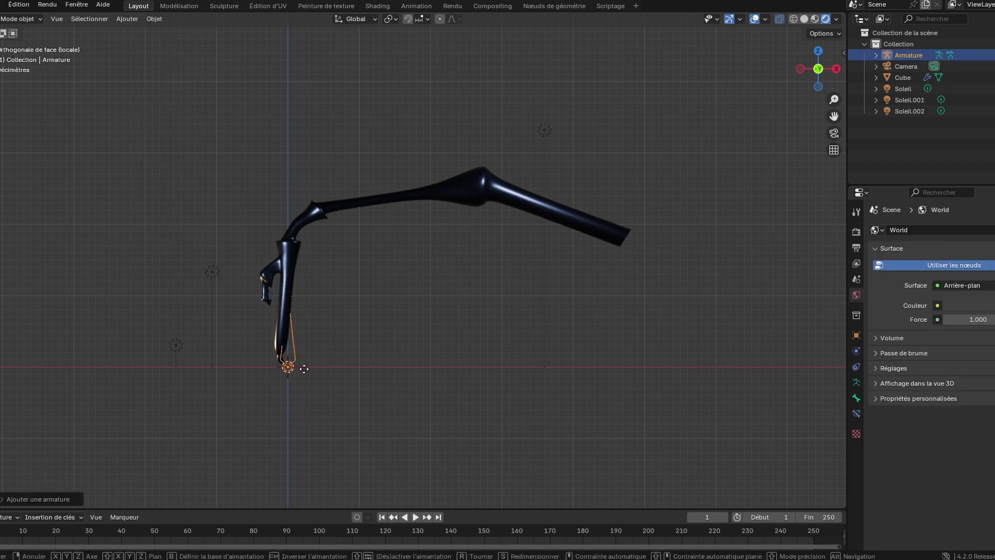
click(692, 298)
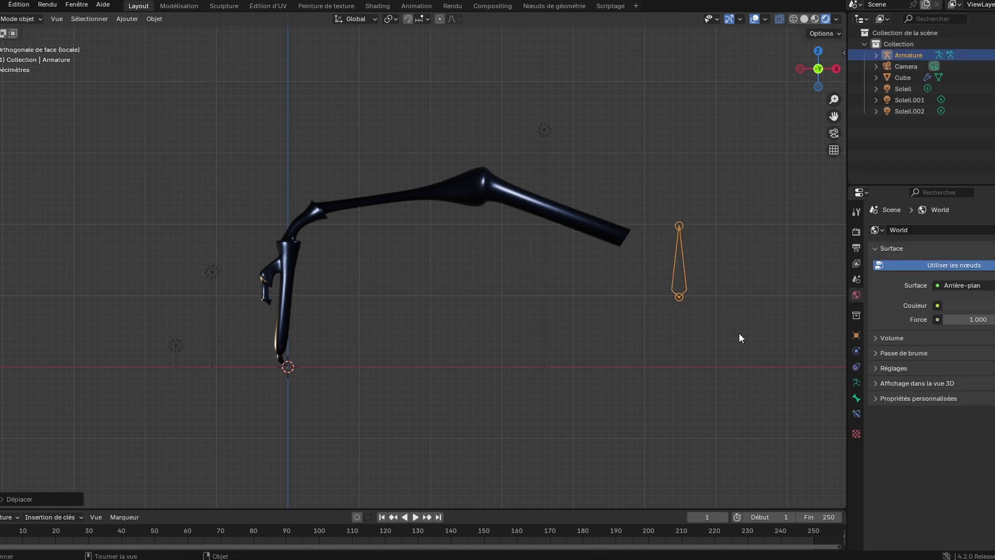
- Rotate the bone to follow the upper segment's slope and place its tip against that segment's open end
key(r)
click(689, 289)
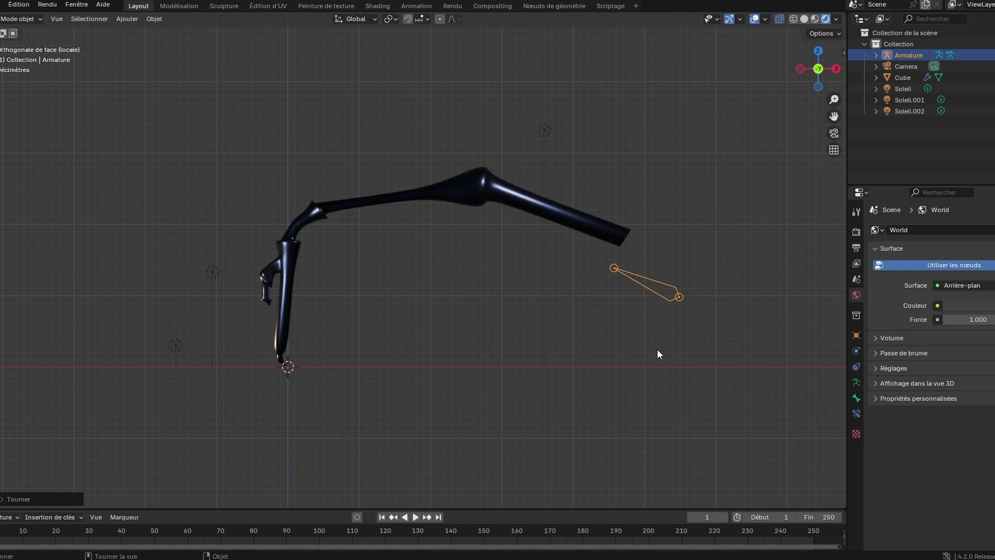
key(g)
click(684, 326)
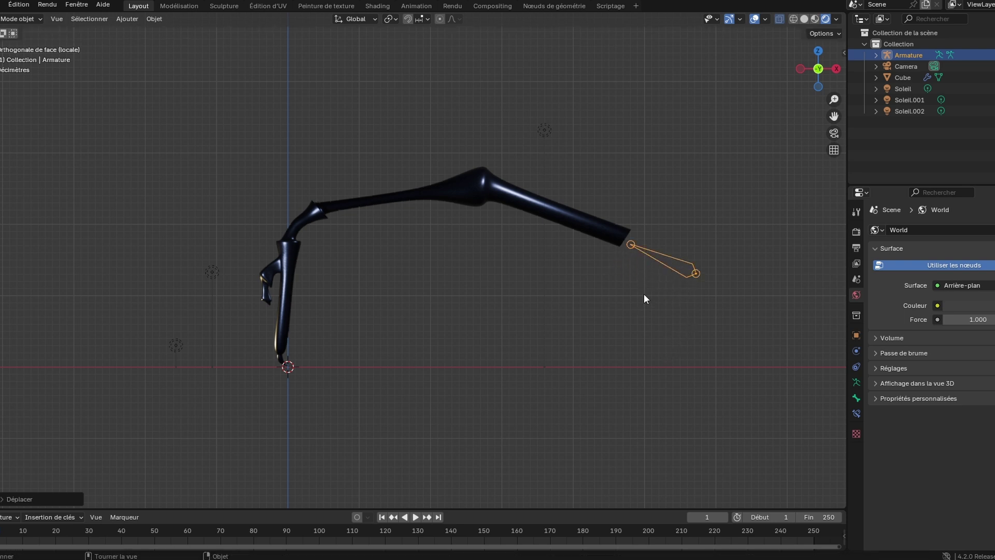
- In edit mode, extrude a bone about 2.2 m long from the first bone's tip to the leg's bulging joint
key(Tab)
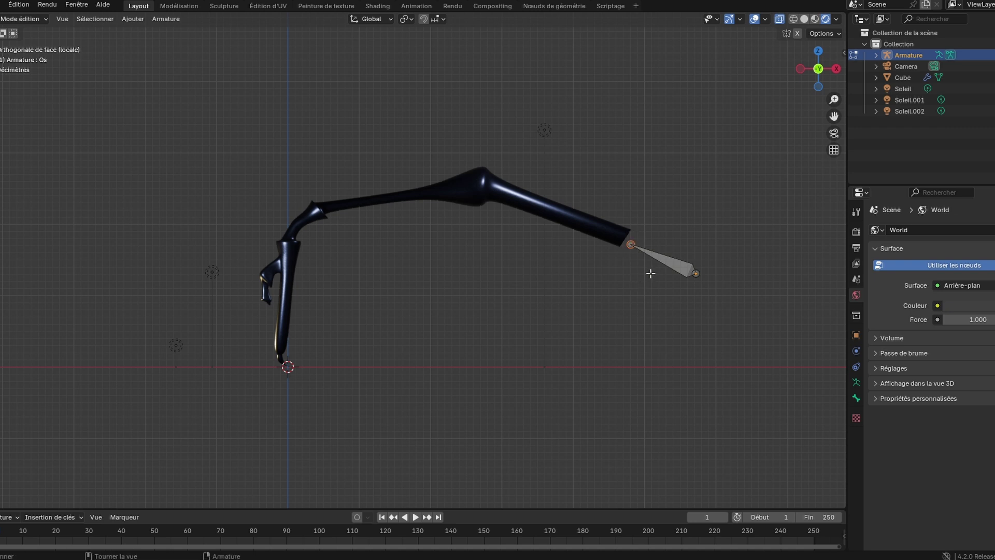
key(e)
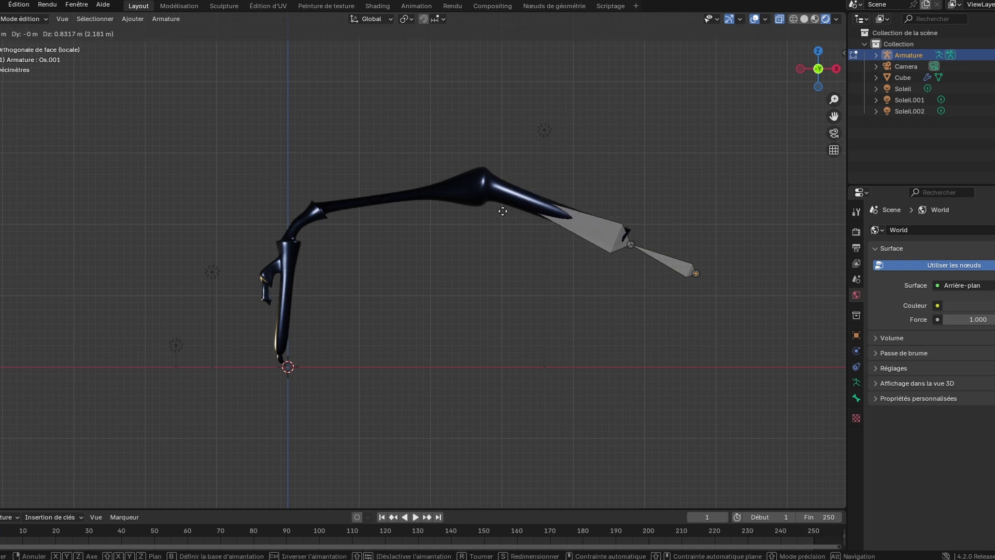
click(501, 210)
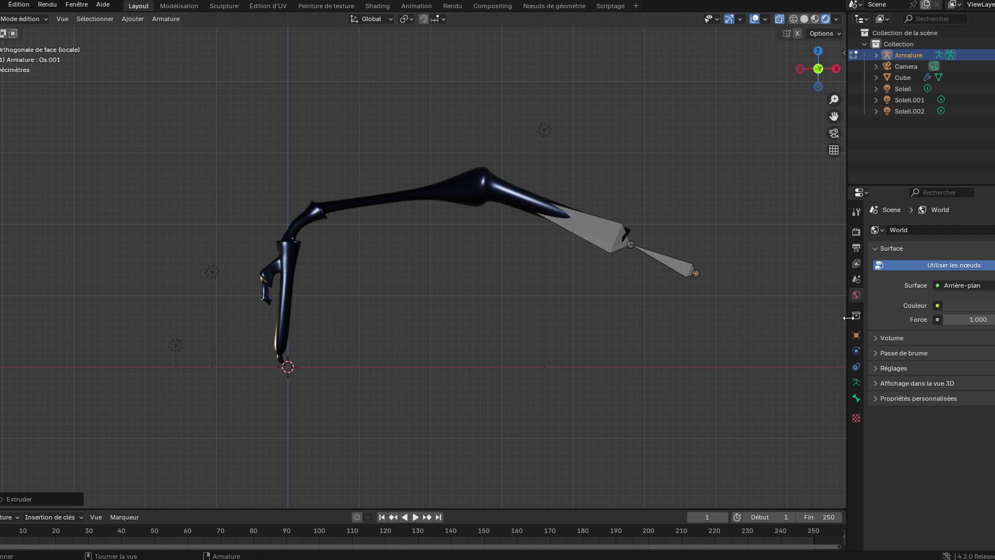
- Enable the armature's En avant viewport display so its bones draw in front of the leg
click(857, 398)
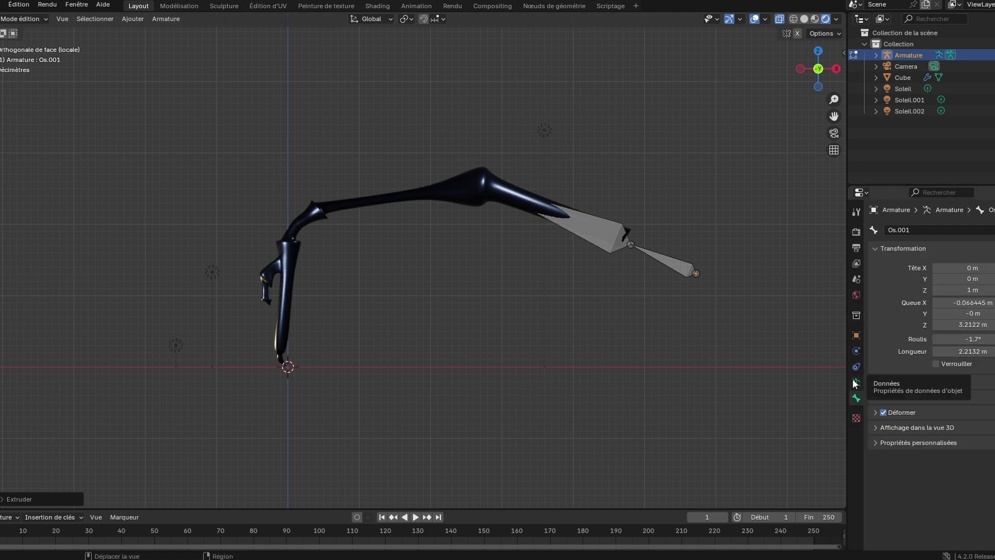
click(873, 427)
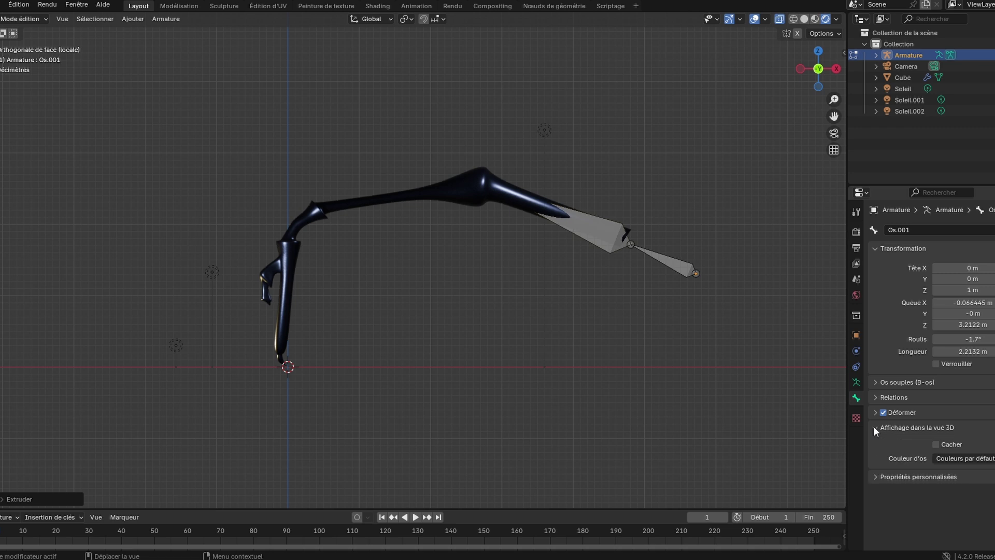
click(871, 426)
click(857, 382)
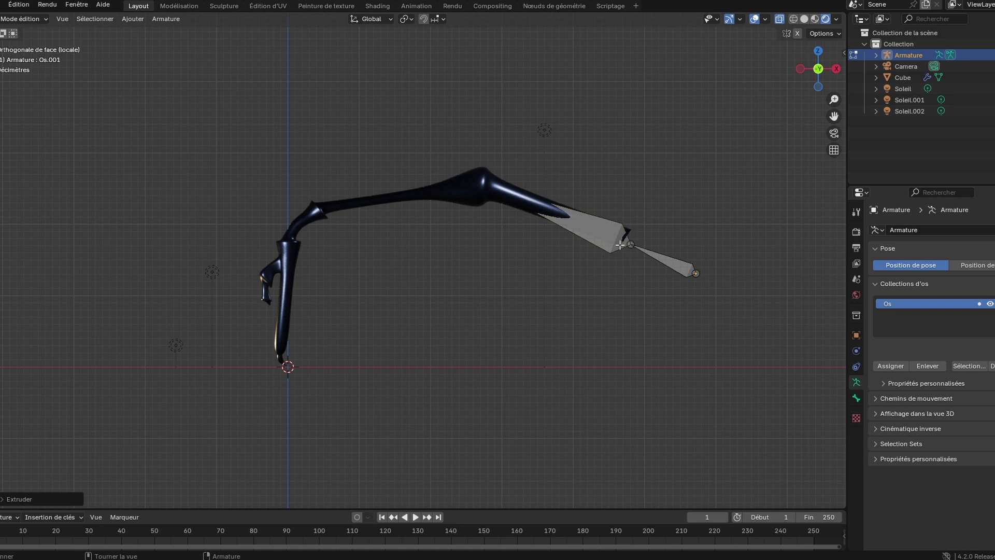
click(875, 413)
click(936, 482)
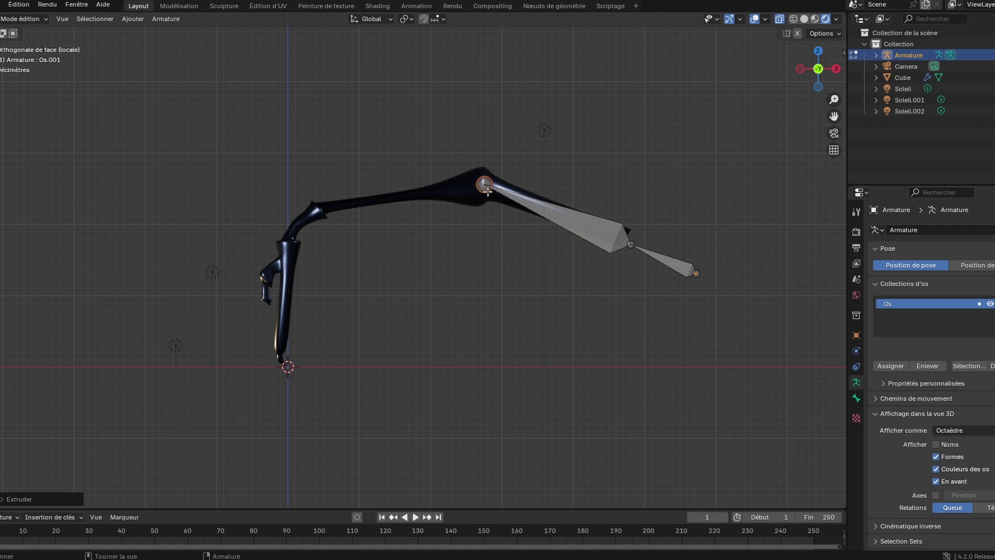
- Extrude three more bones along the thin segment, through the short curved segment and into the lower segment at the spur's base
key(e)
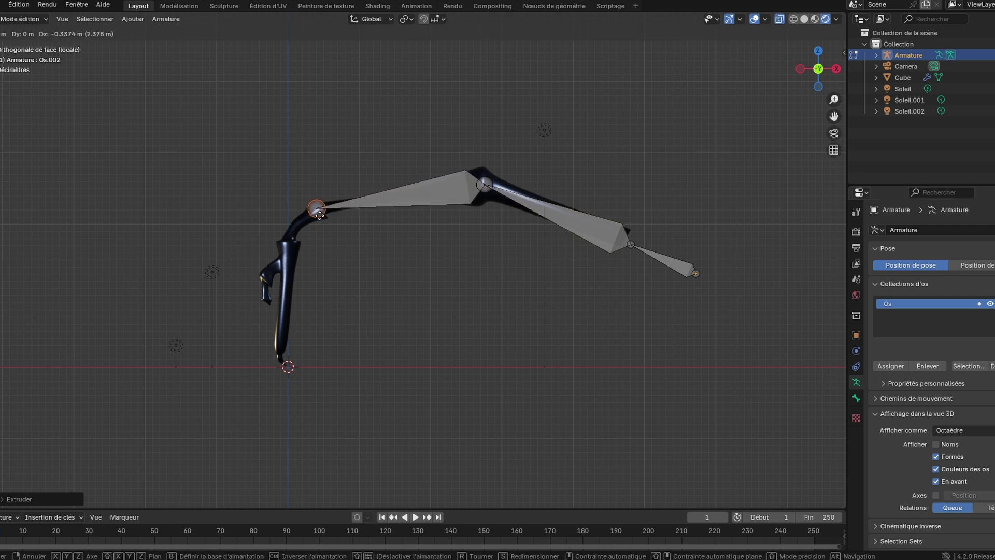
click(320, 214)
key(e)
click(306, 242)
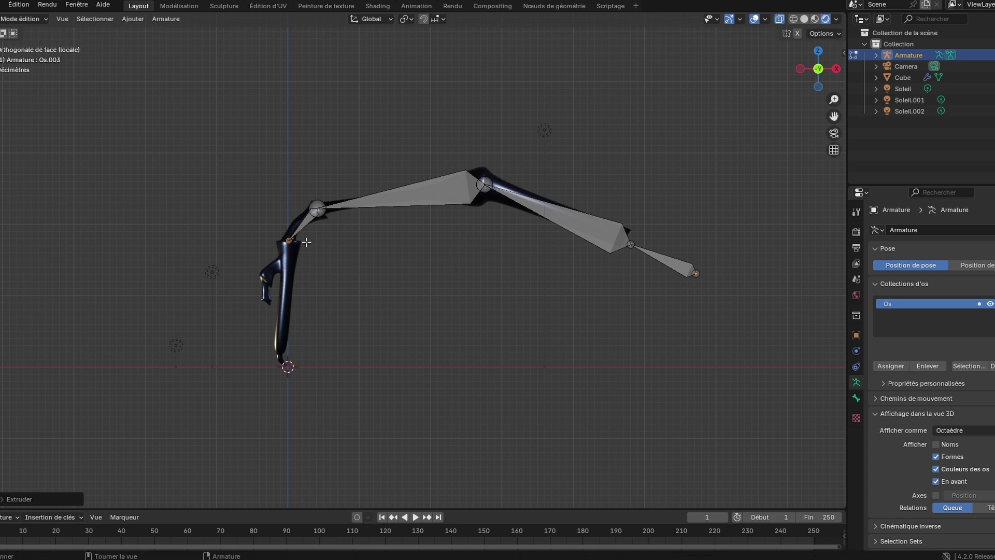
key(e)
click(305, 264)
- Extrude a chain of four bones from the spur's base through the spur to its tip
key(e)
click(267, 278)
key(e)
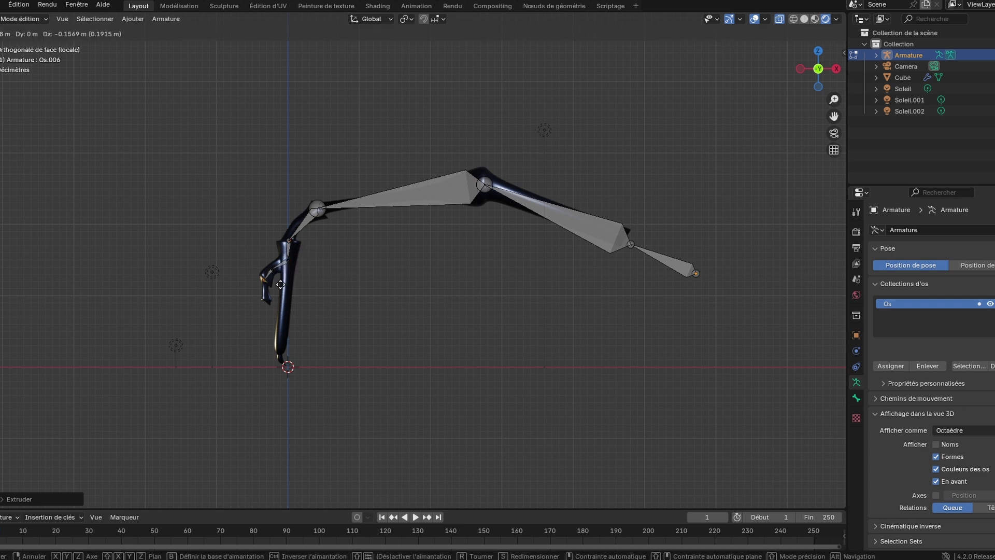
click(280, 285)
key(e)
click(284, 305)
key(e)
click(287, 309)
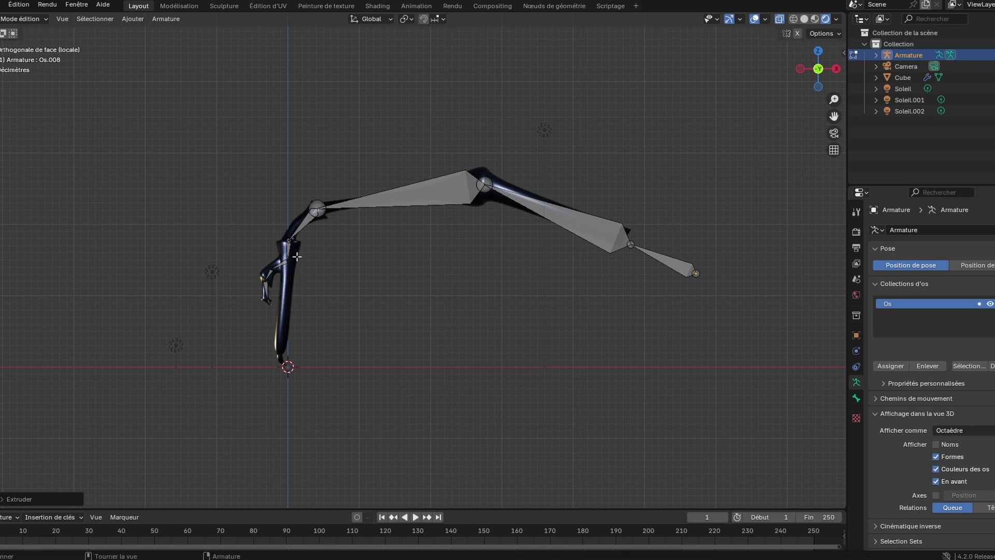
- From the joint at the spur's base, extrude three bones down the lower segment and through the foot to its tip
click(292, 261)
key(e)
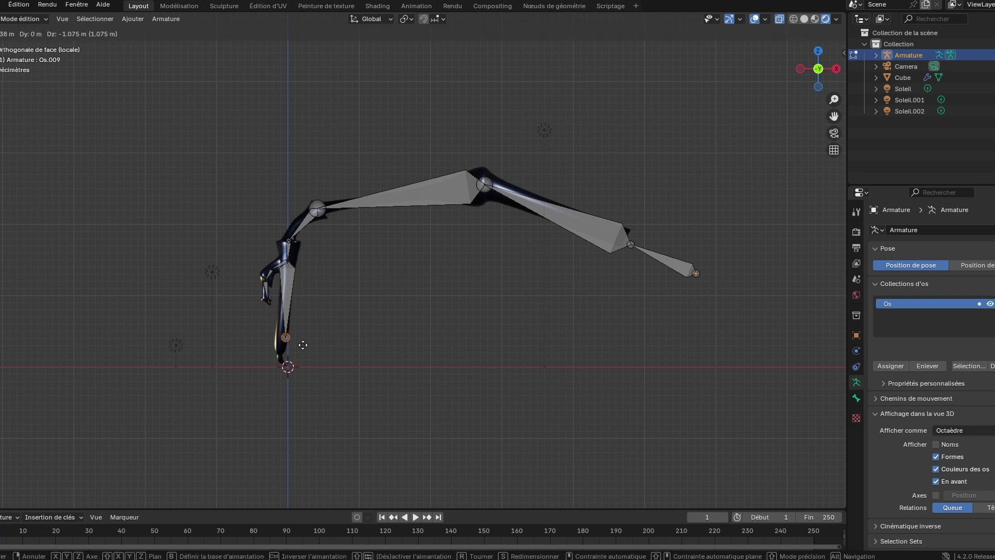
click(298, 356)
key(e)
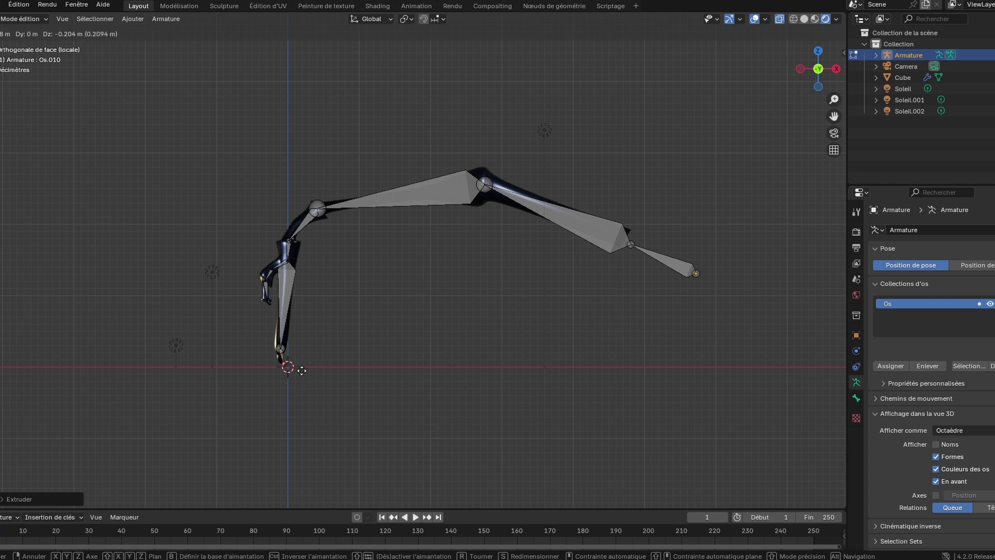
click(300, 369)
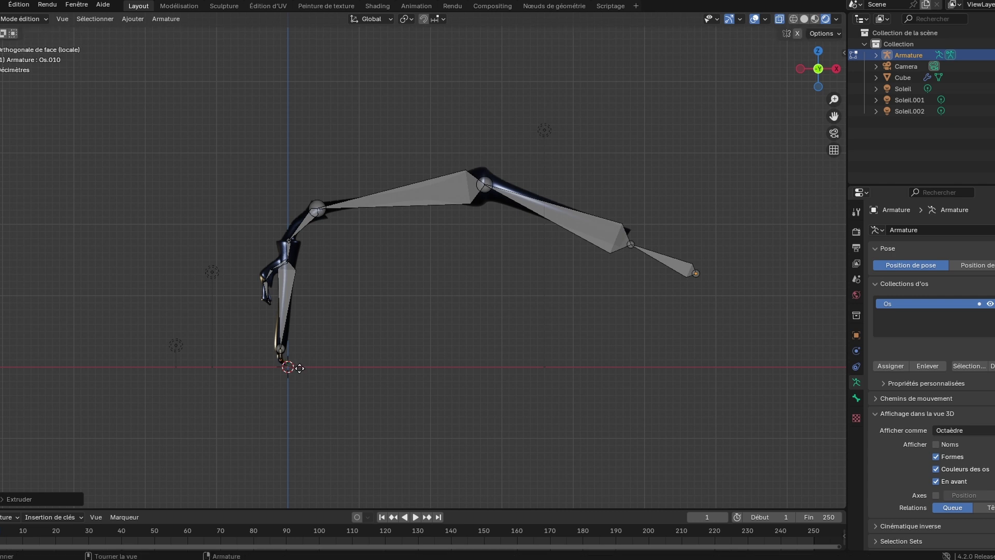
key(e)
click(307, 374)
- Return to object mode and parent the leg mesh to the armature with automatic weights (Avec poids automatiques)
scroll(352, 309, up, 1)
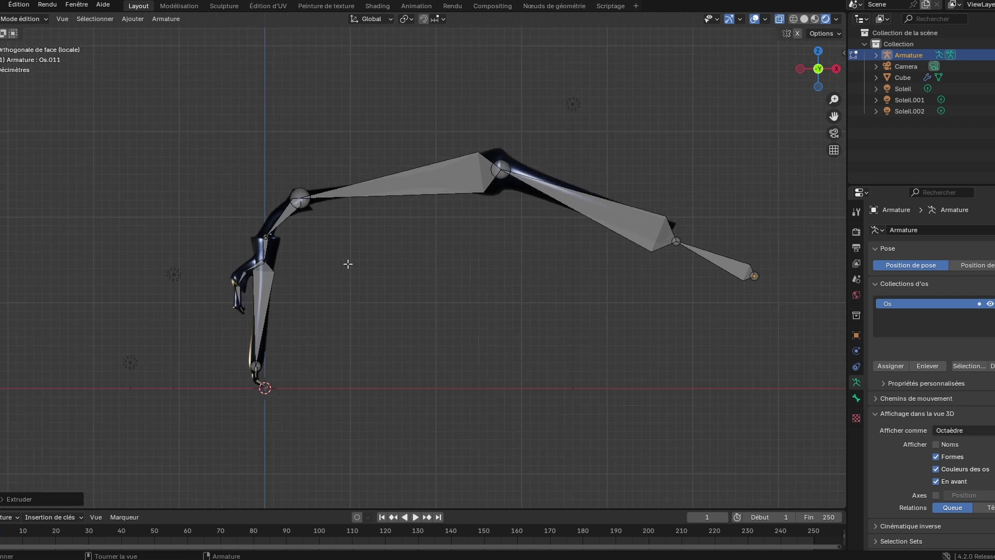
click(26, 15)
click(34, 30)
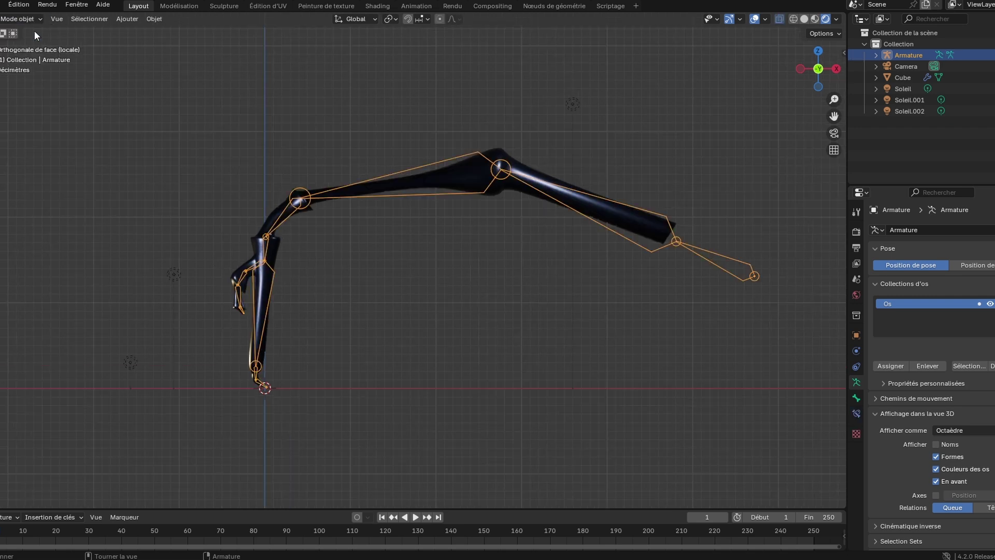
click(566, 334)
click(644, 244)
click(504, 153)
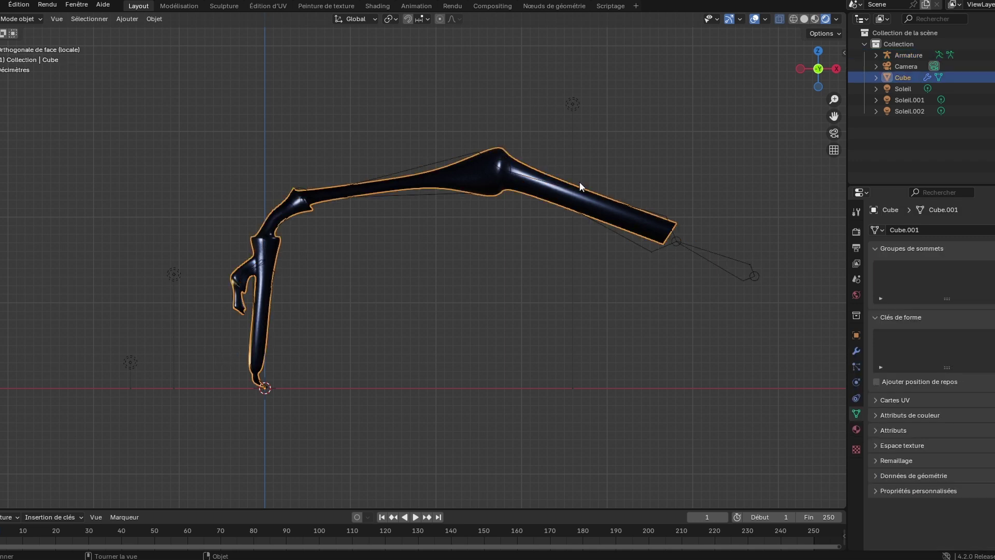
shift+click(716, 254)
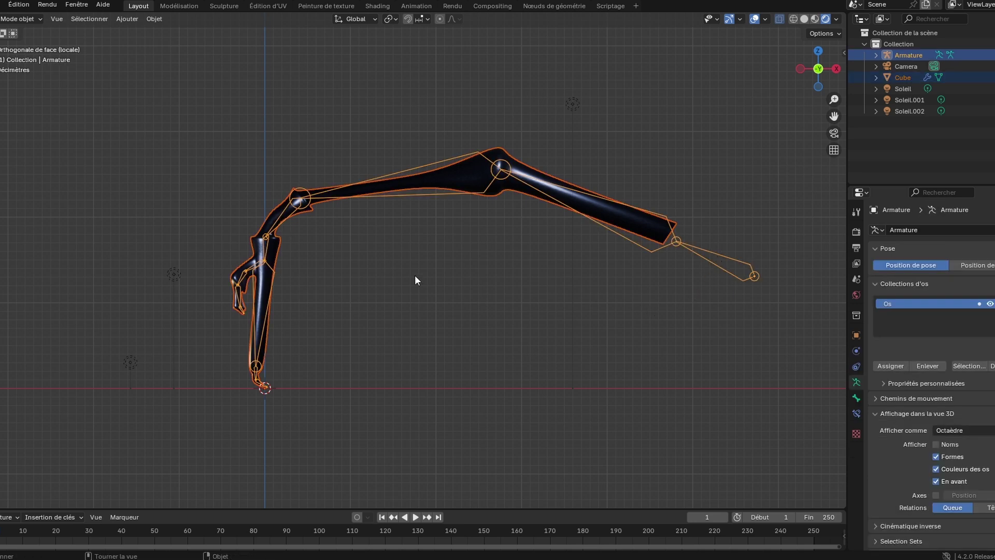
key(ctrl+p)
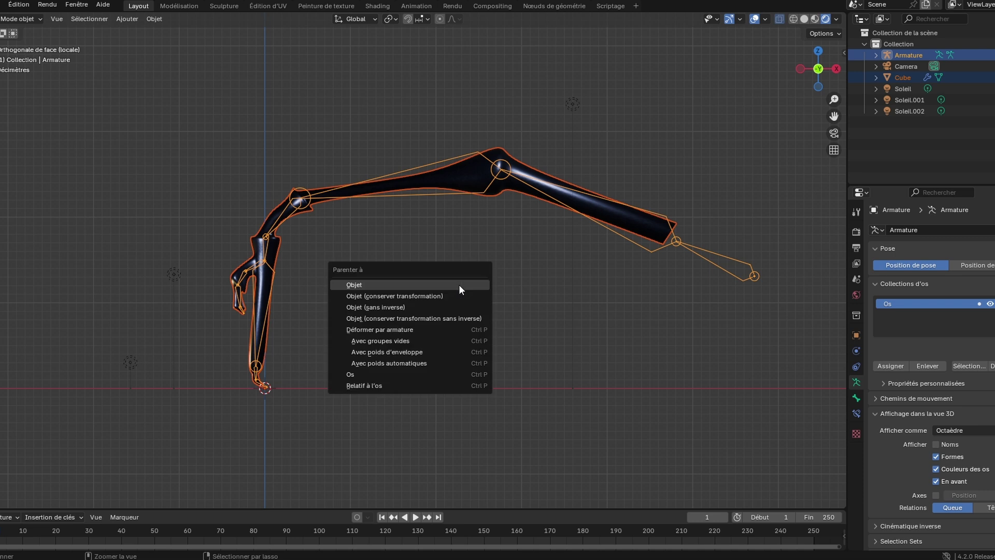
click(413, 363)
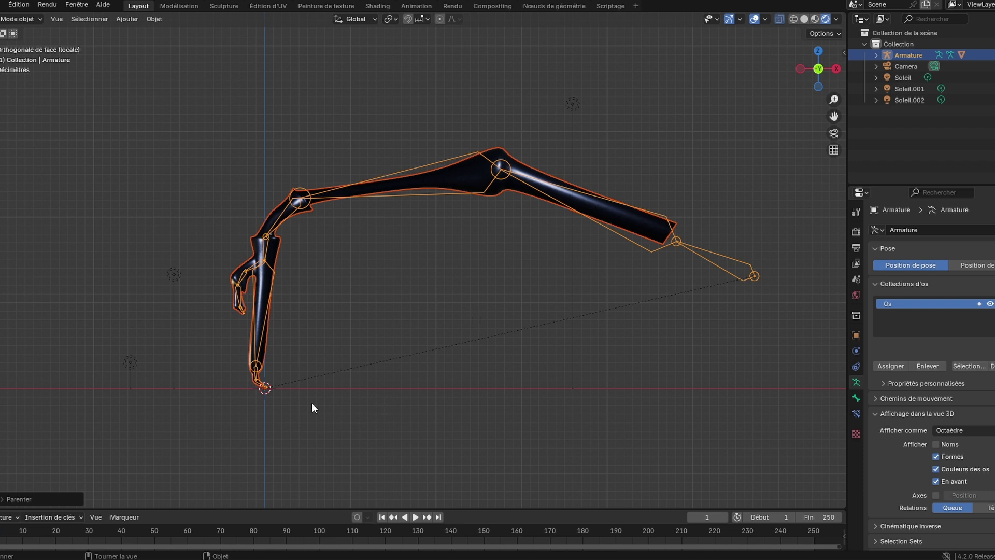
- Select only the armature and switch it to pose mode
click(291, 393)
click(262, 334)
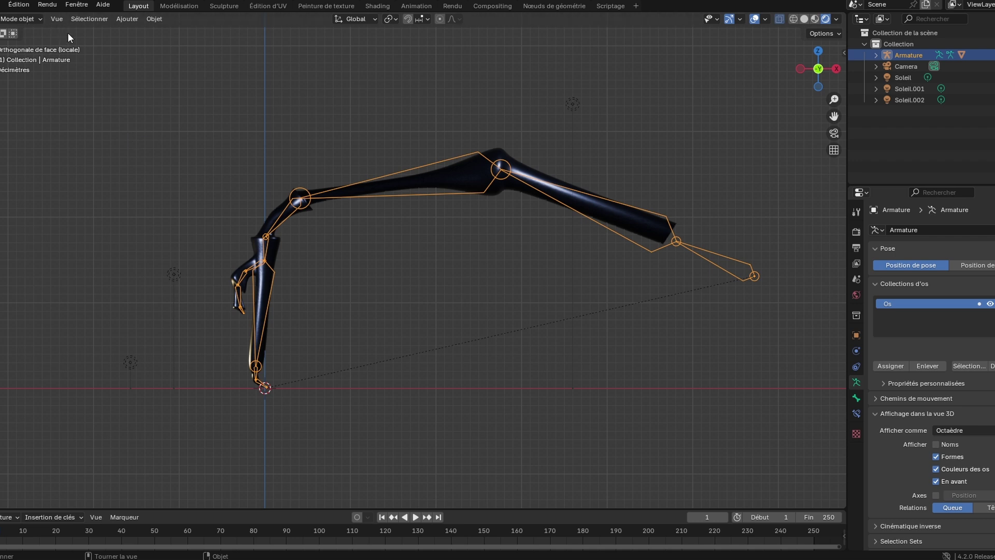
click(39, 20)
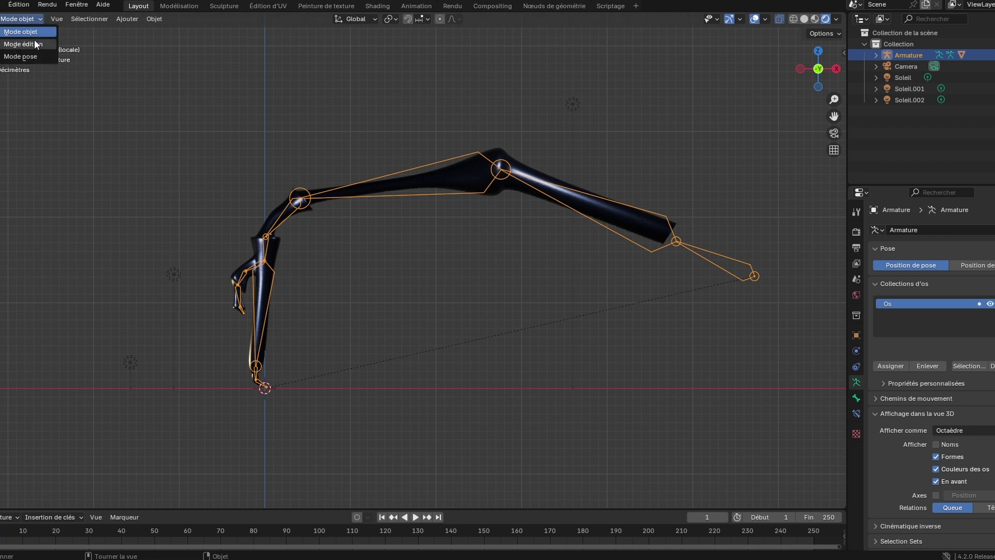
click(20, 55)
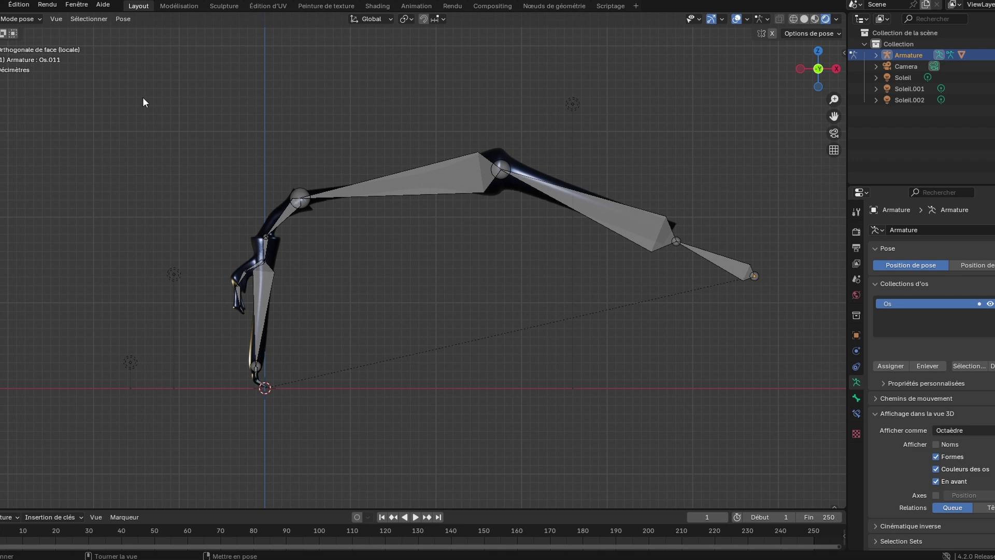
- Try rotating the bone of the short curved segment to test the leg's deformation, and undo the rotation
click(251, 293)
click(293, 213)
key(r)
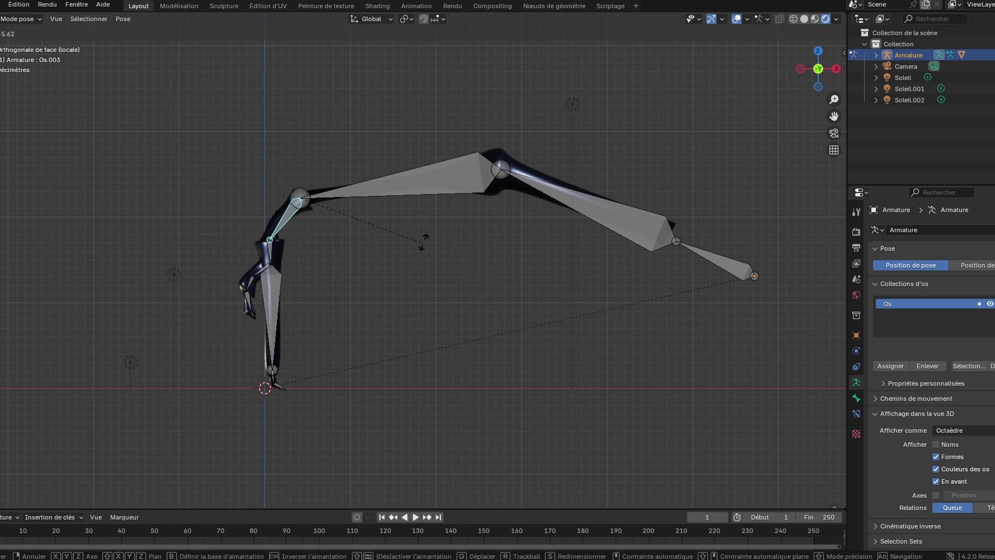
click(351, 250)
key(ctrl+z)
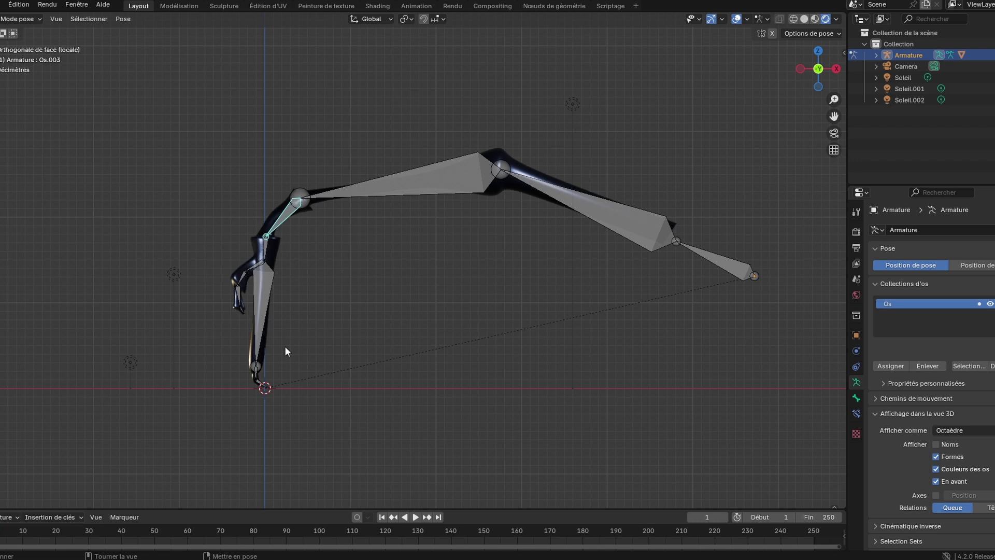
- Try rotating the long bone of the lower segment to test its deformation, and discard the rotation
click(261, 385)
click(257, 364)
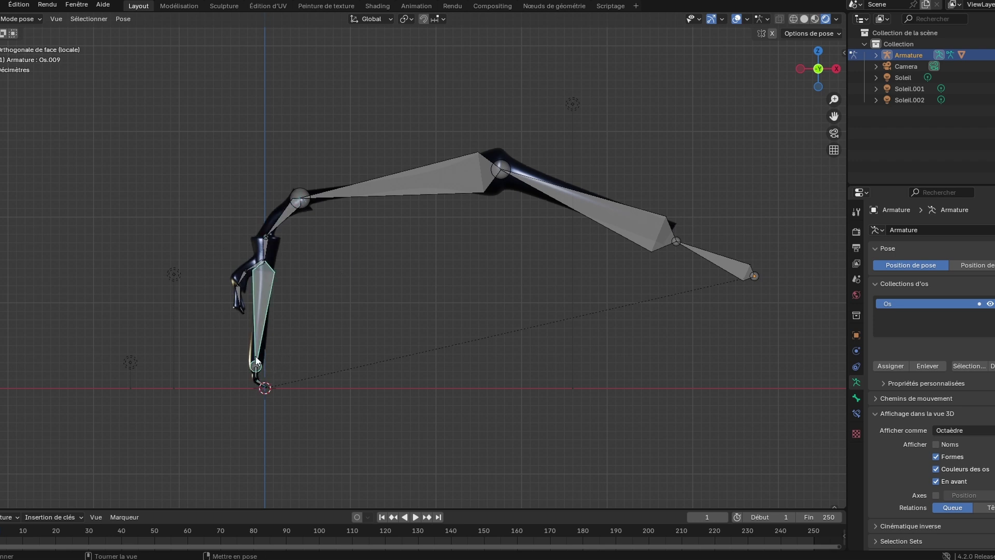
key(r)
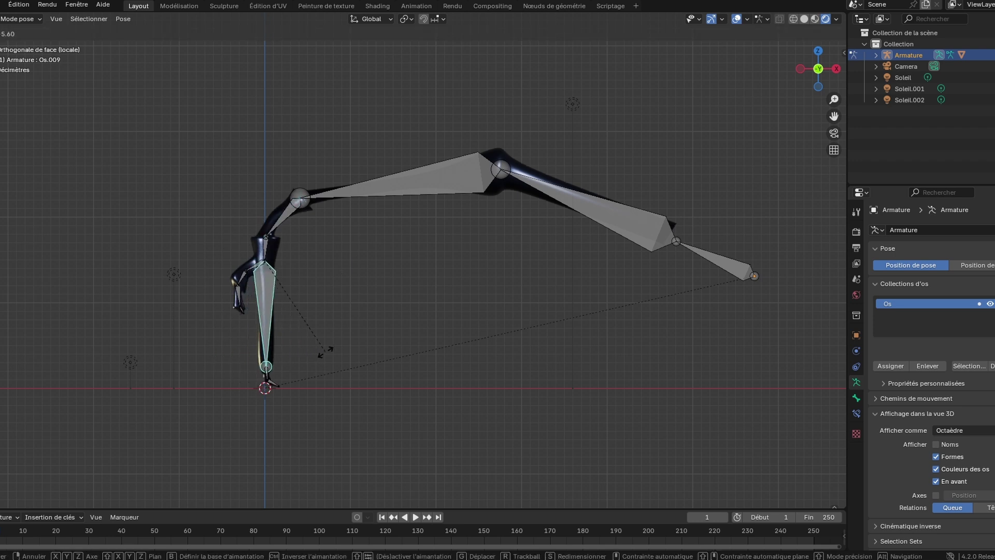
click(310, 353)
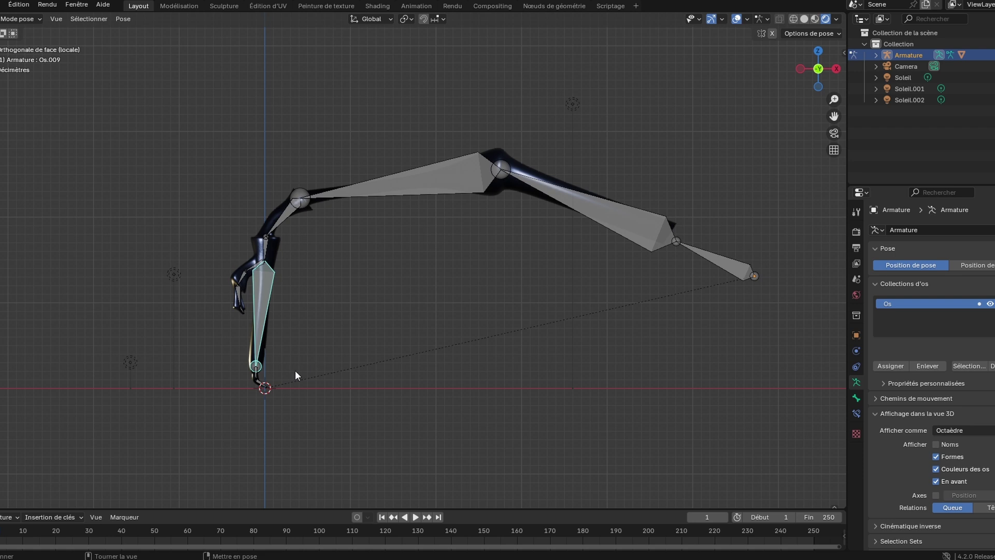
- Try rotating the foot-tip bone and the foot bone above it, discarding both rotations and clearing the selection
click(264, 390)
key(r)
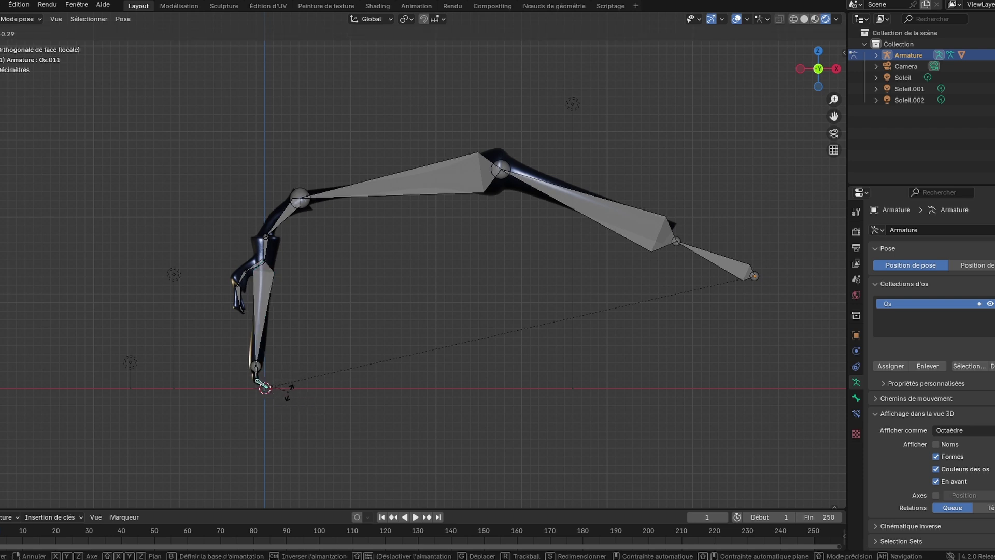
click(289, 397)
click(266, 379)
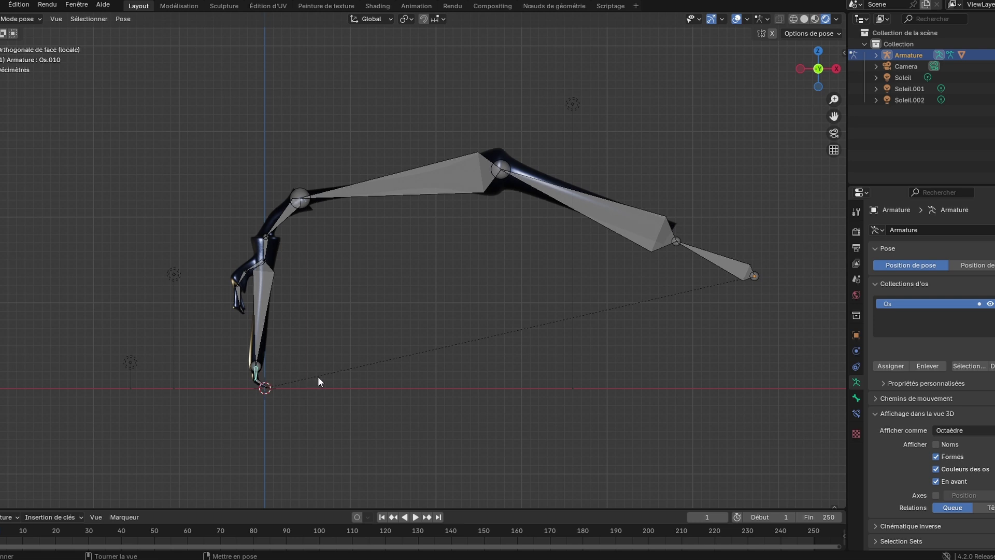
key(r)
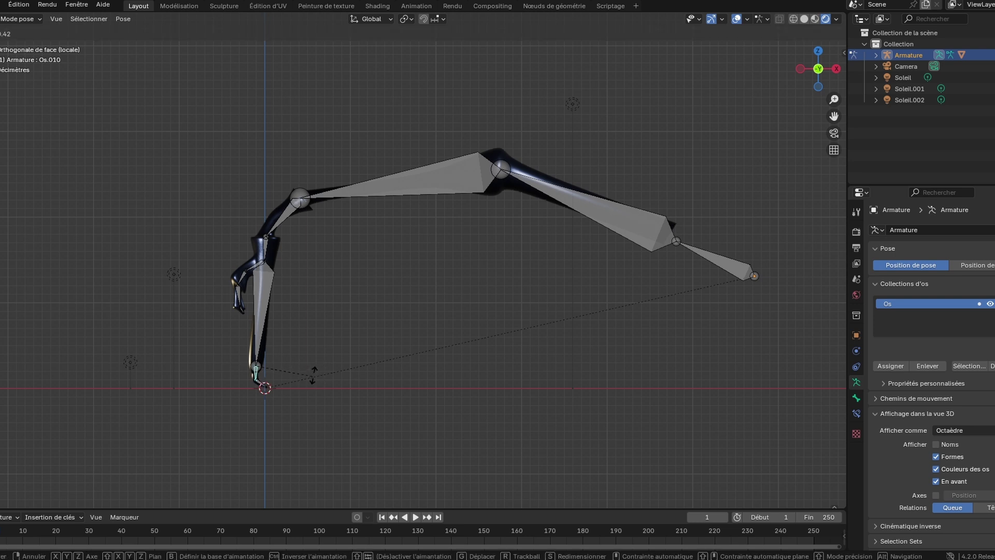
click(314, 375)
click(369, 322)
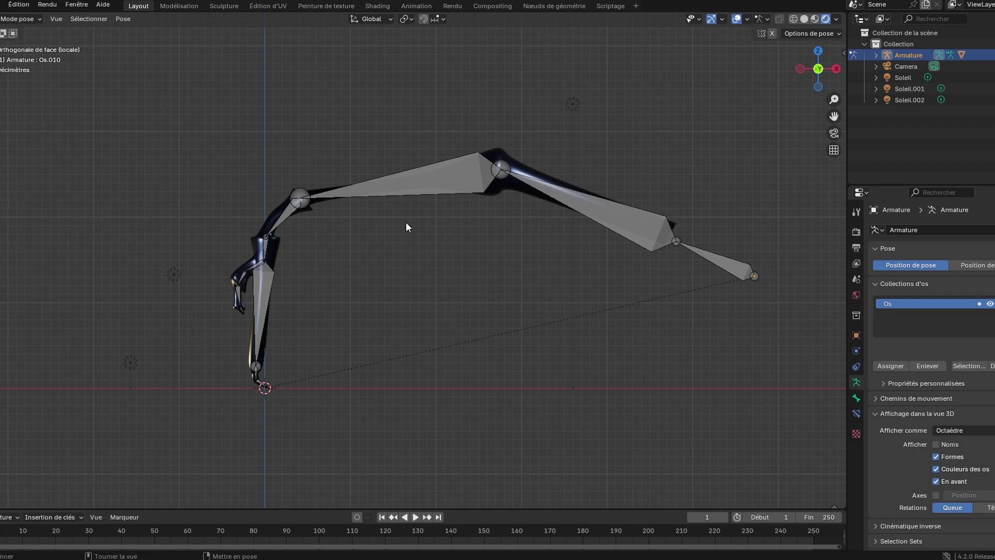
- Try moving the root bone at the leg's base to shift the whole leg, and undo the move
click(409, 194)
click(400, 264)
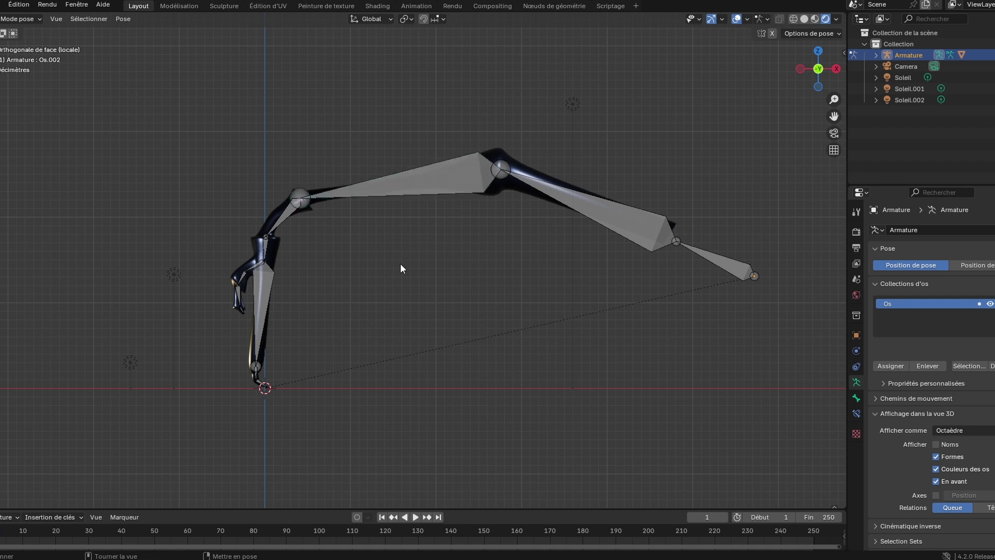
click(696, 248)
key(g)
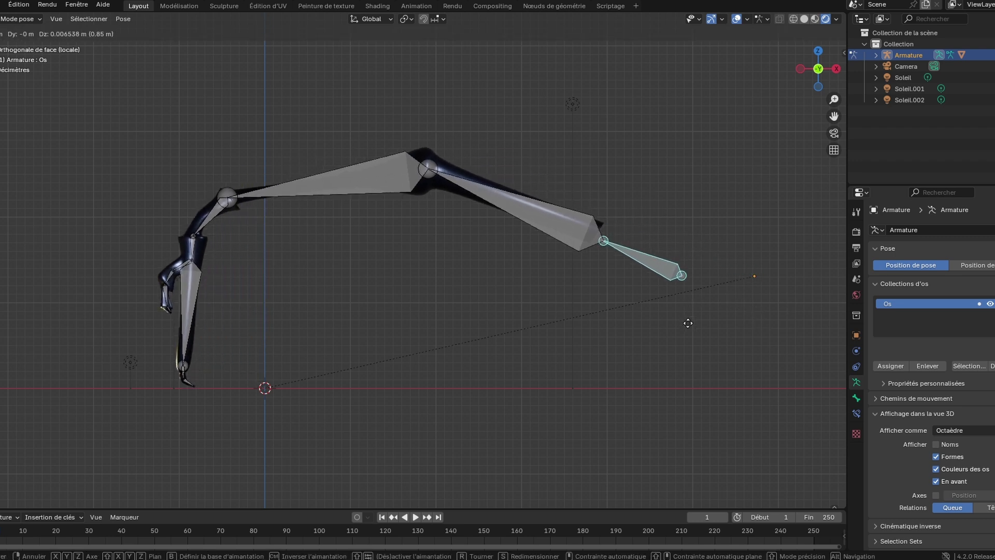
click(761, 307)
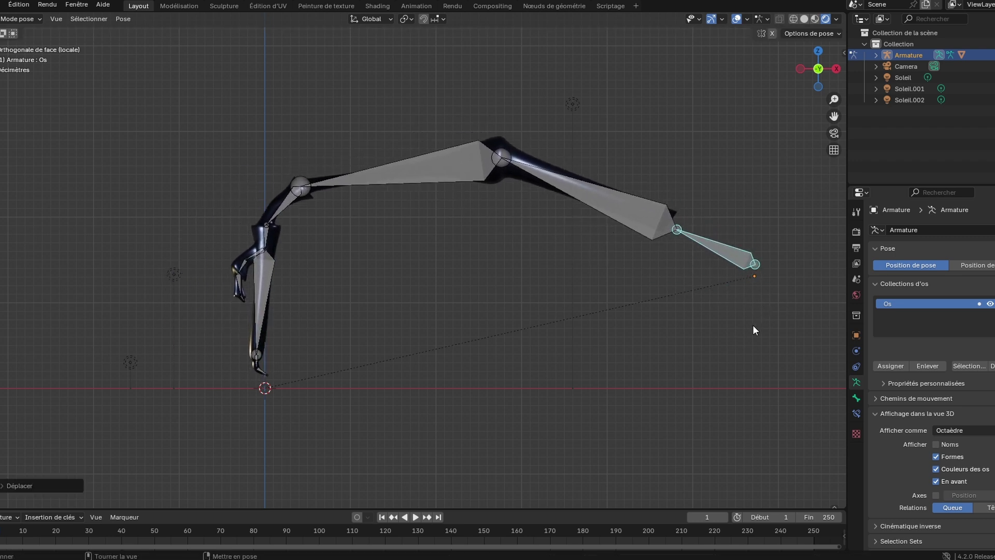
key(ctrl+z)
- Try rotating the thick bone beside the root bone to swing the rest of the leg downward, and discard the rotation
click(623, 219)
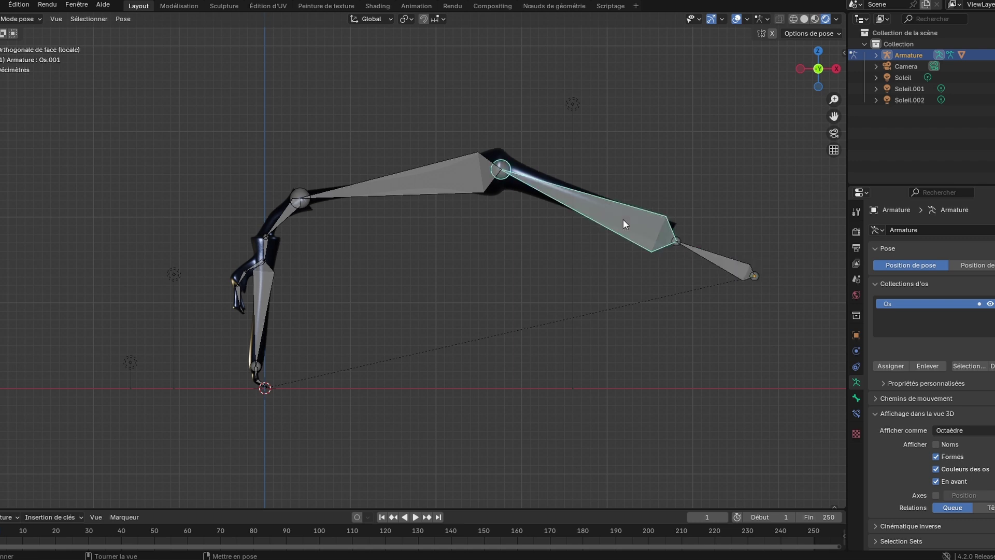
key(r)
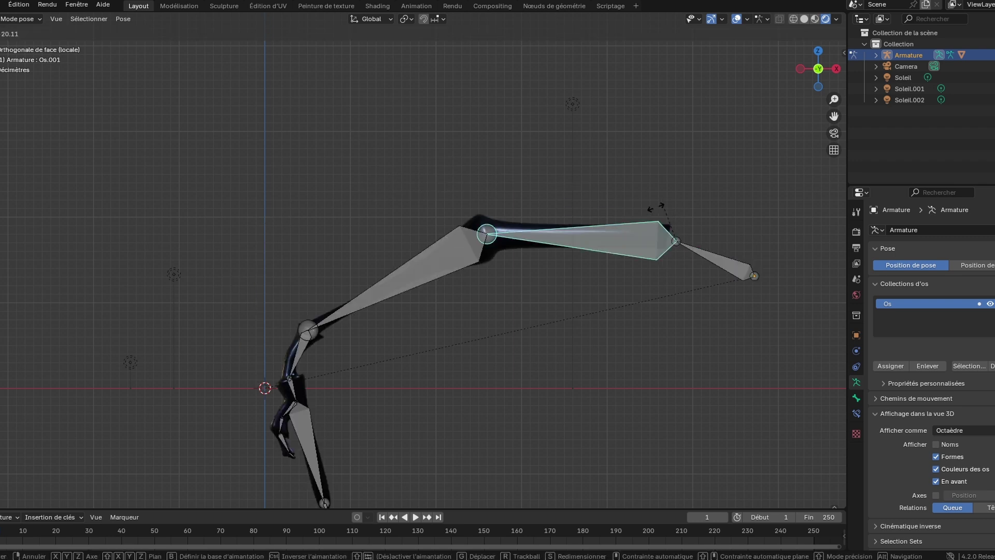
click(675, 216)
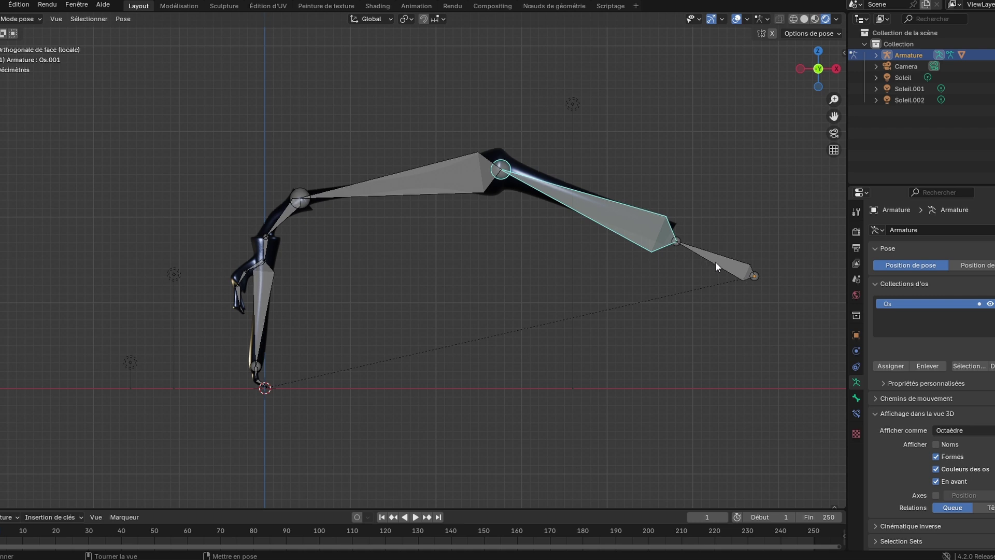
- Try moving the whole leg again by its root bone, and undo the move
click(752, 277)
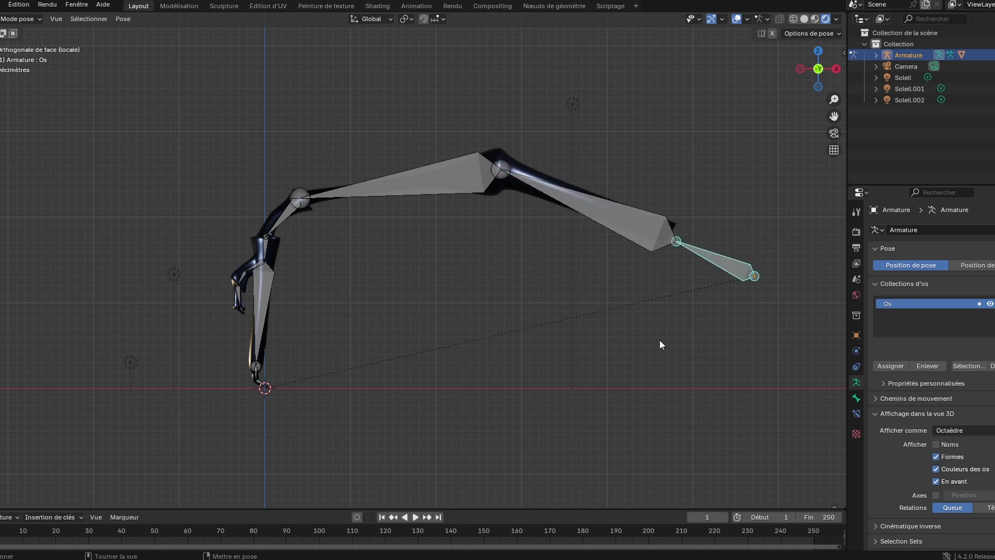
key(g)
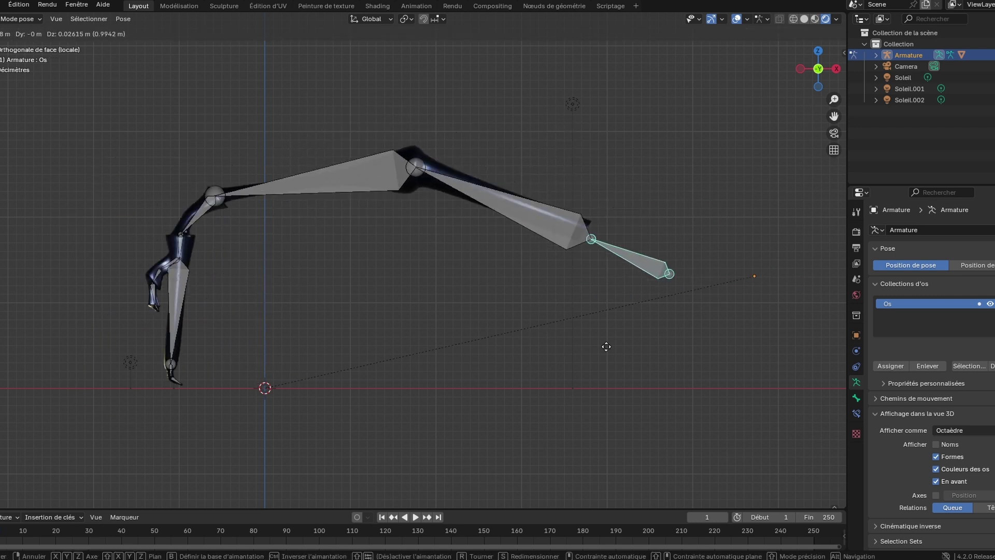
click(586, 333)
key(ctrl+z)
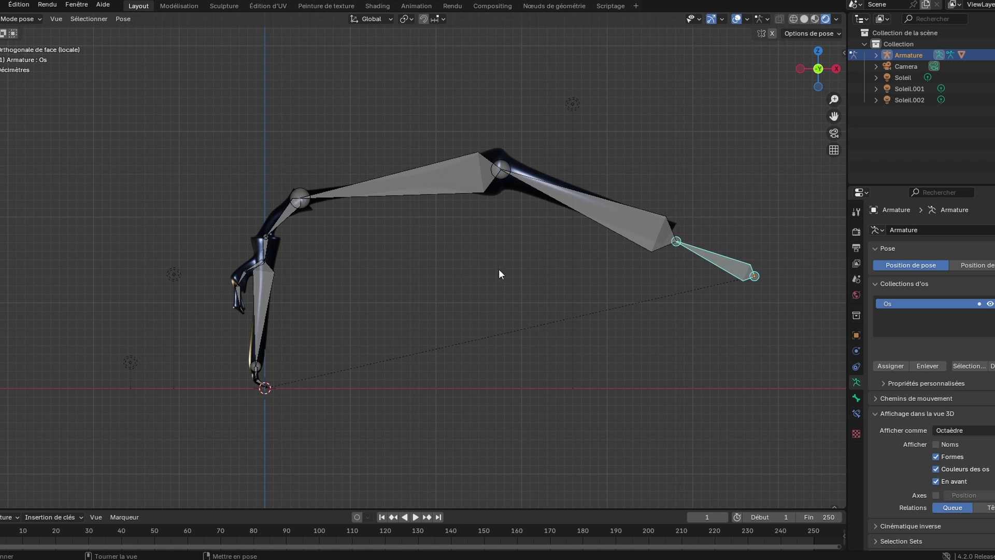
- Rotate the long middle bone slightly downward from the central knee joint
scroll(389, 311, up, 1)
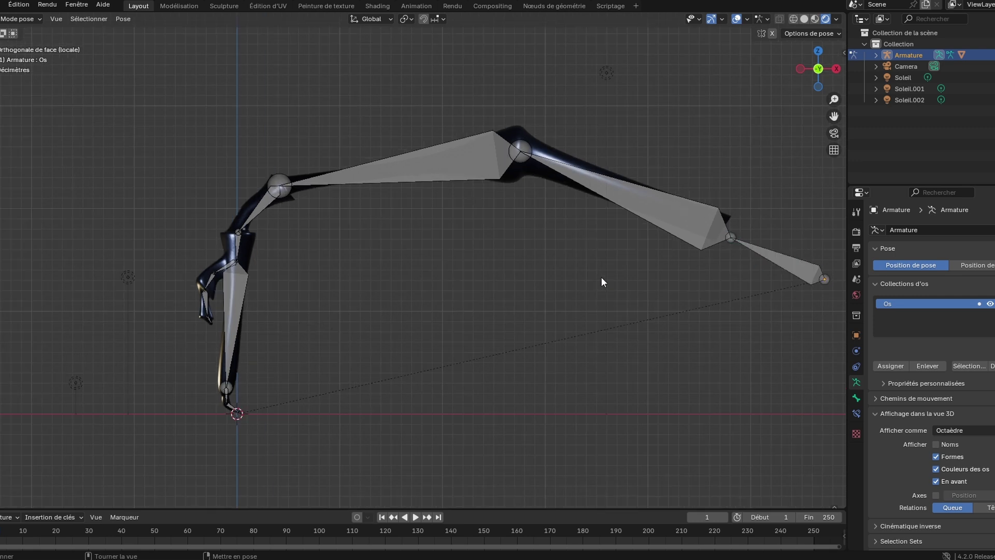
click(668, 209)
click(786, 258)
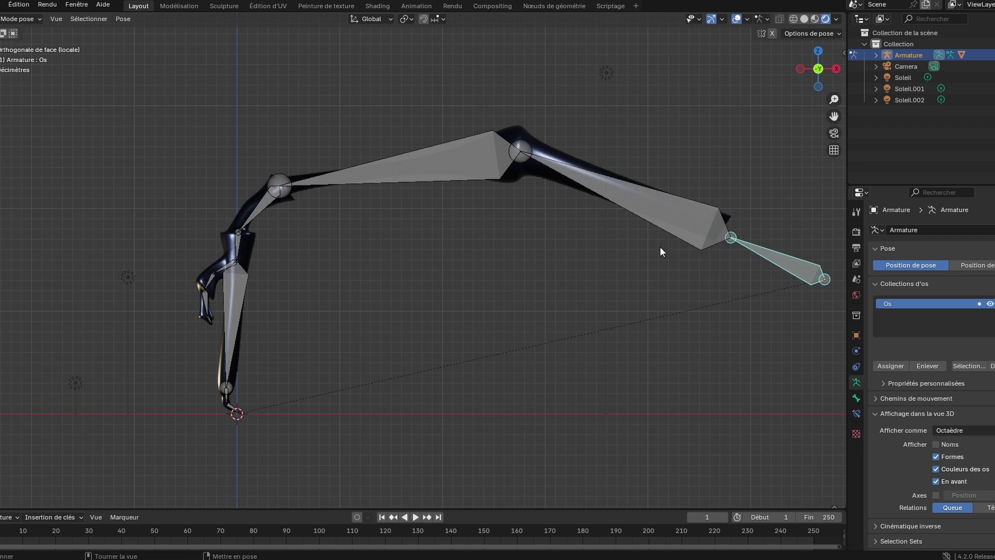
click(445, 188)
key(s)
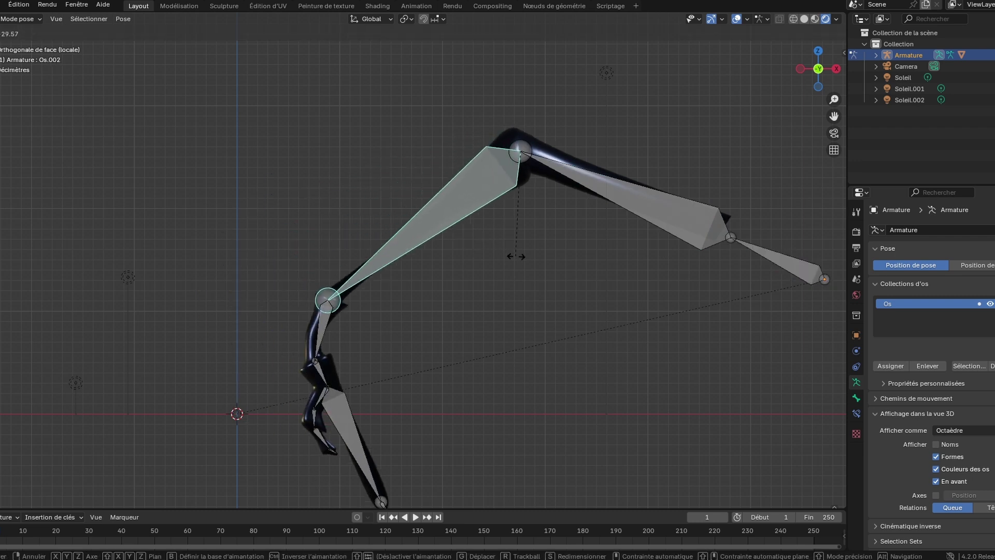
click(420, 241)
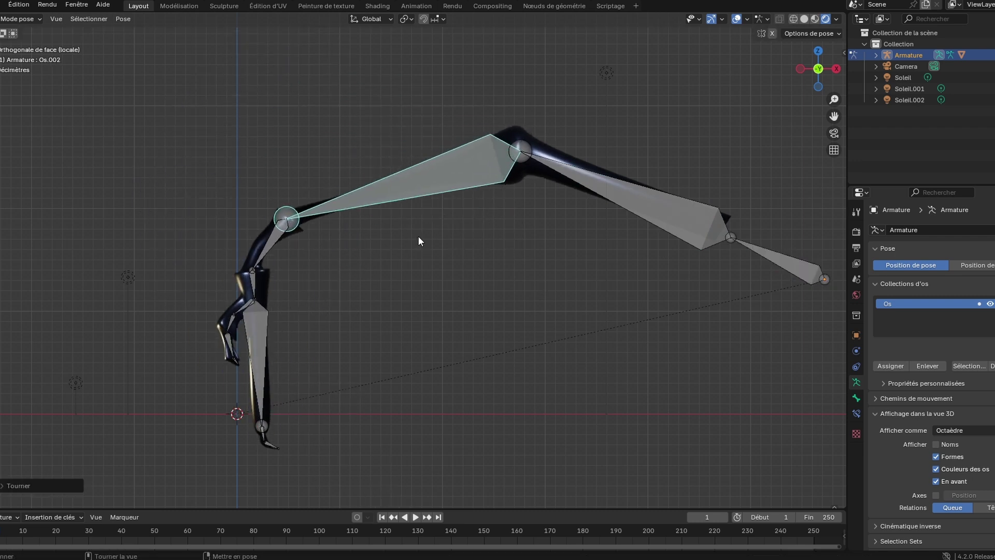
- Try rotating the curved segment's bone outward and the short bone below it, and undo both rotations
click(268, 253)
key(r)
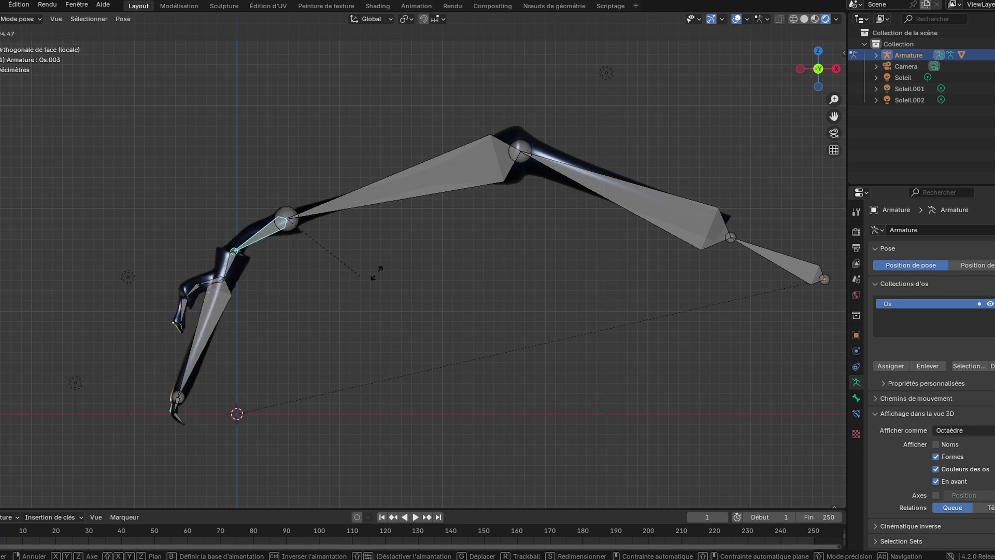
click(376, 273)
click(237, 263)
key(r)
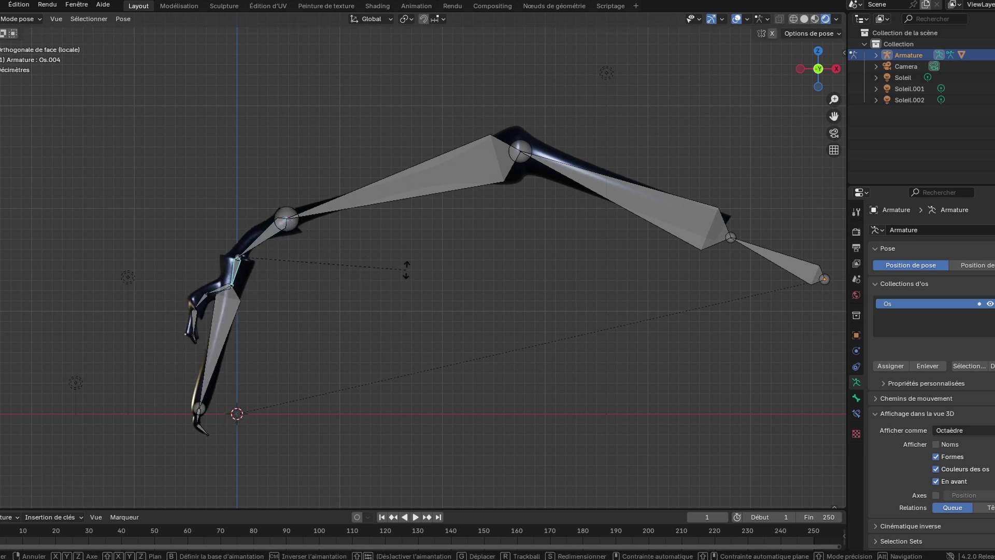
click(477, 220)
key(ctrl+z)
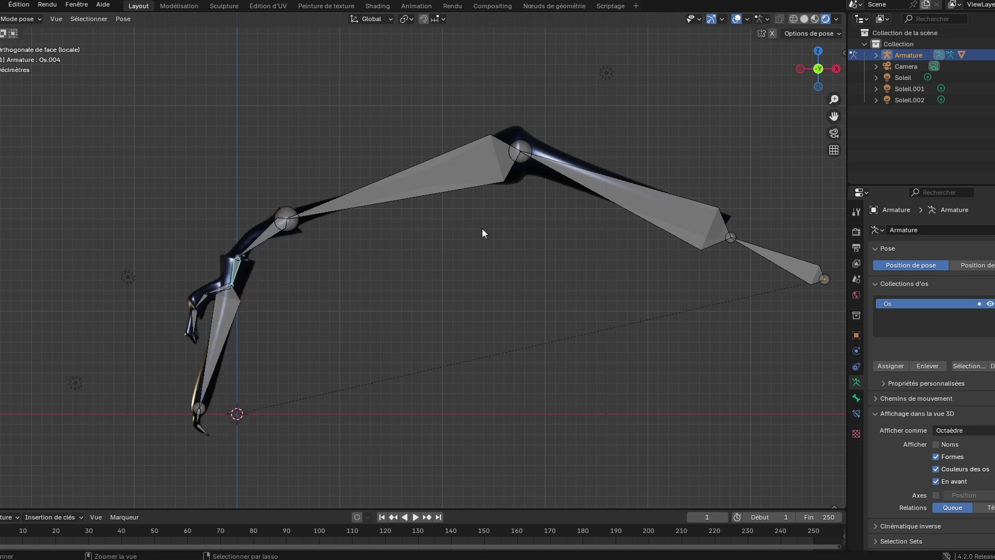
key(ctrl+z)
key(ctrl+z)
key(ctrl+z)
key(ctrl+z)
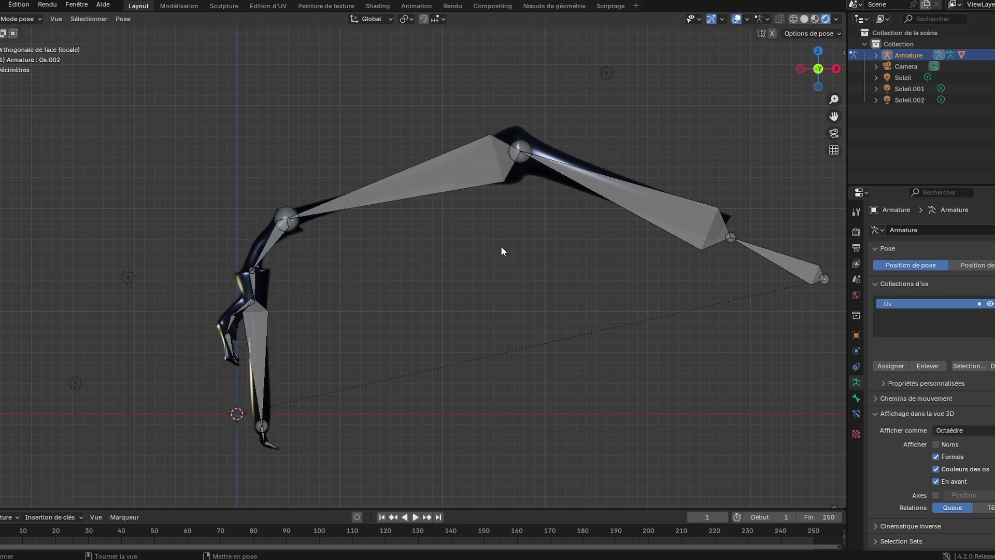